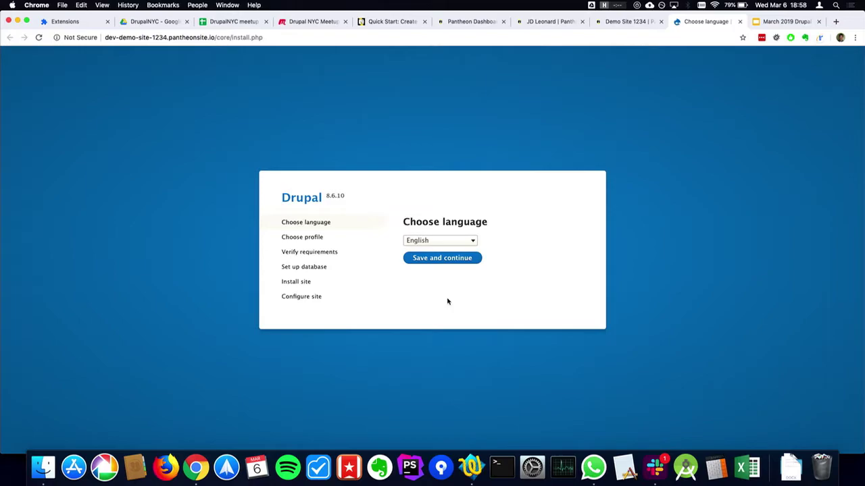
- Install Drupal in English with the Demo: Umami Food Magazine profile
{"action": "left_click", "coordinate": [433, 262]}
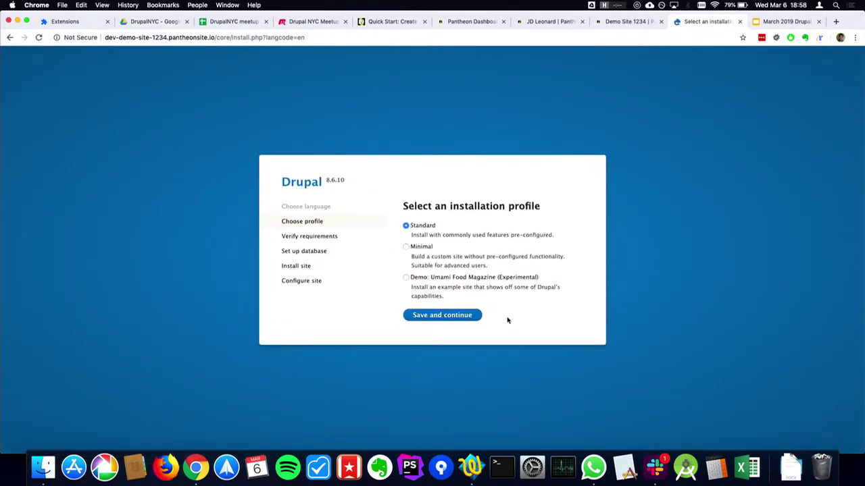
{"action": "left_click", "coordinate": [407, 278]}
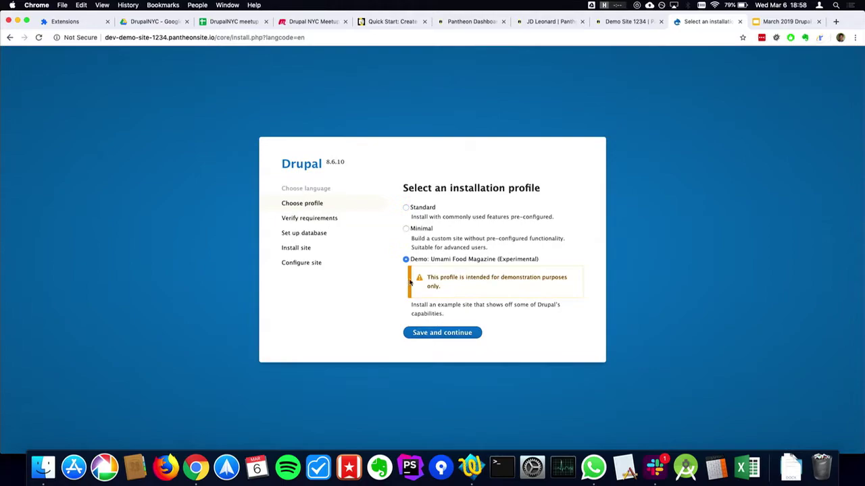
{"action": "left_click", "coordinate": [464, 332]}
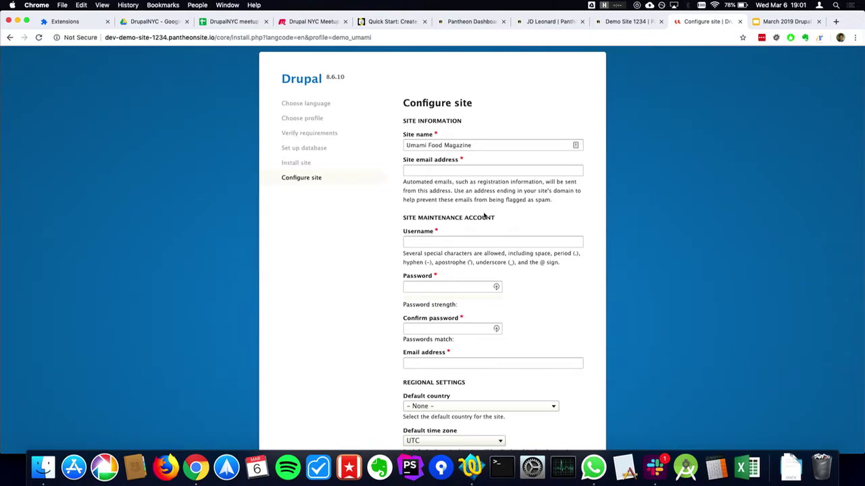
- Enter the site email, maintenance username, and account password with a matching confirmation
{"action": "left_click", "coordinate": [457, 171]}
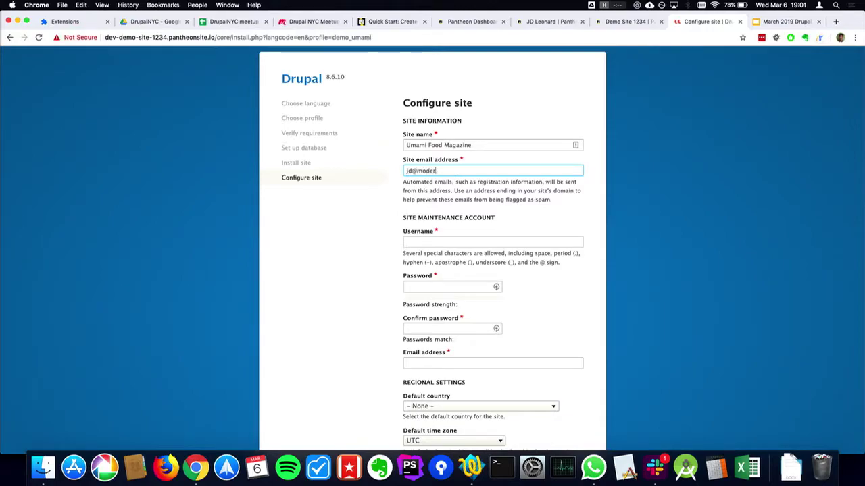
{"action": "key", "text": "Tab"}
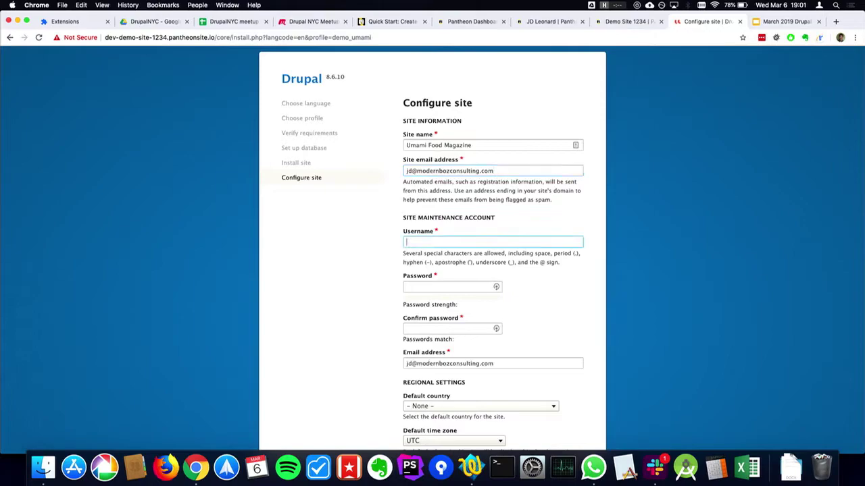
{"action": "key", "text": "Tab"}
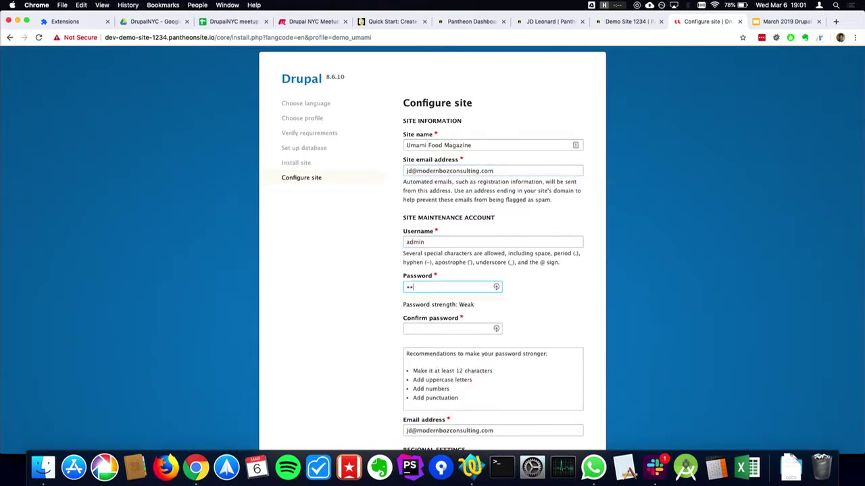
{"action": "key", "text": "Tab"}
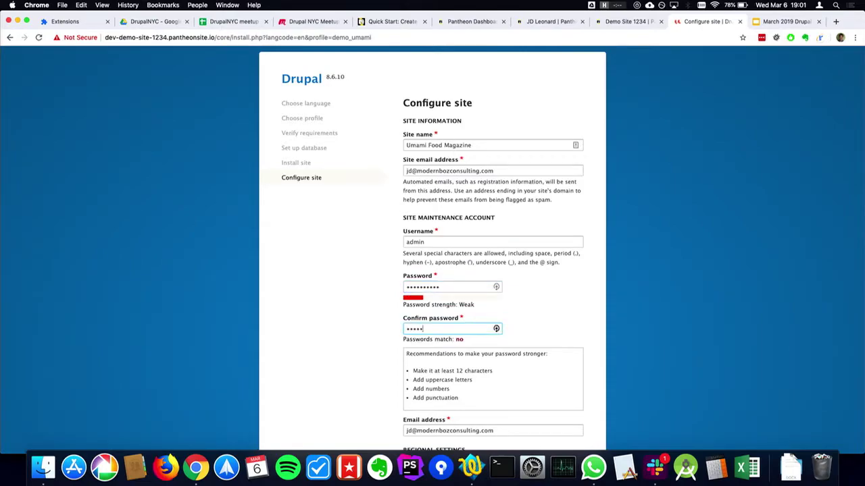
{"action": "key", "text": "super+a"}
- Leave Default country as None and finish the installation
{"action": "scroll", "coordinate": [578, 183], "scroll_direction": "down", "scroll_amount": 5}
{"action": "scroll", "coordinate": [578, 183], "scroll_direction": "down", "scroll_amount": 1}
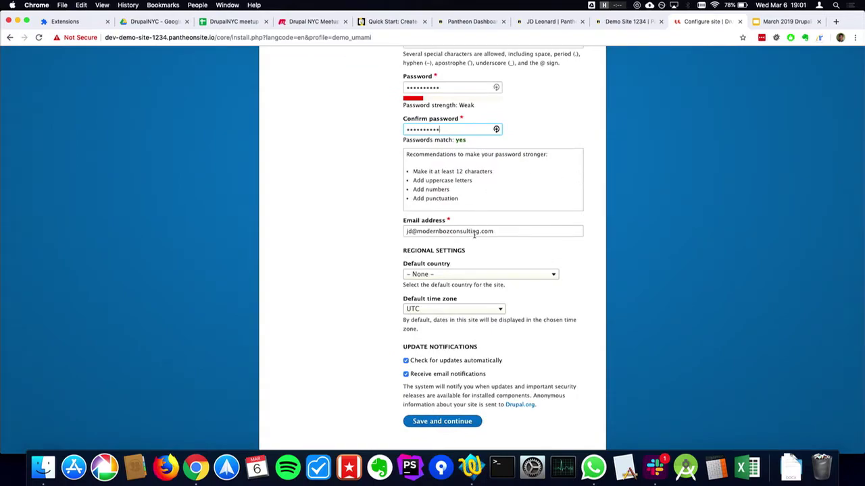
{"action": "left_click", "coordinate": [465, 274]}
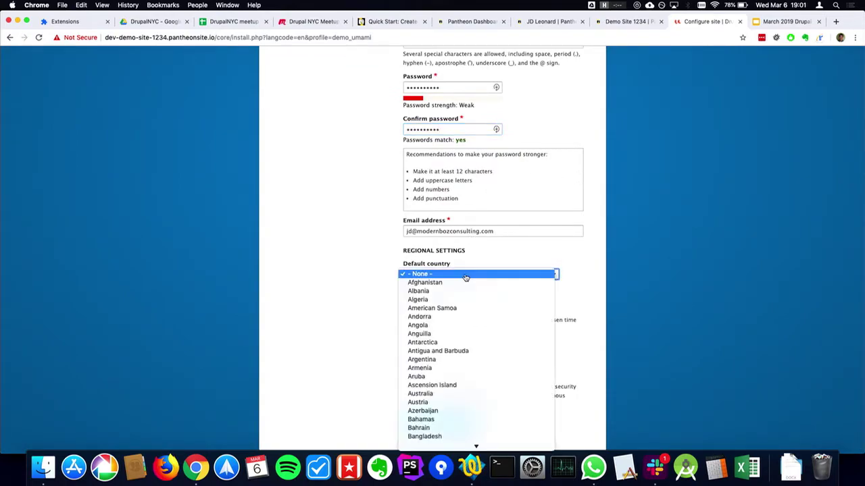
{"action": "left_click", "coordinate": [531, 245]}
{"action": "scroll", "coordinate": [563, 279], "scroll_direction": "down", "scroll_amount": 1}
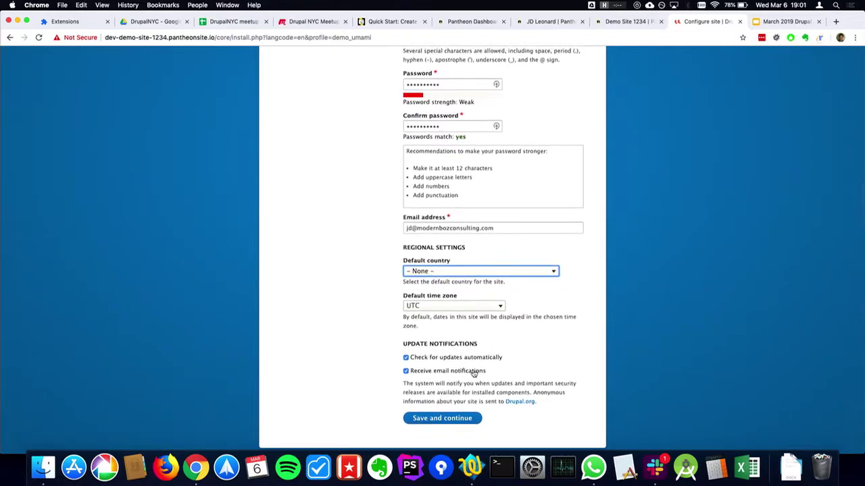
{"action": "left_click", "coordinate": [445, 416]}
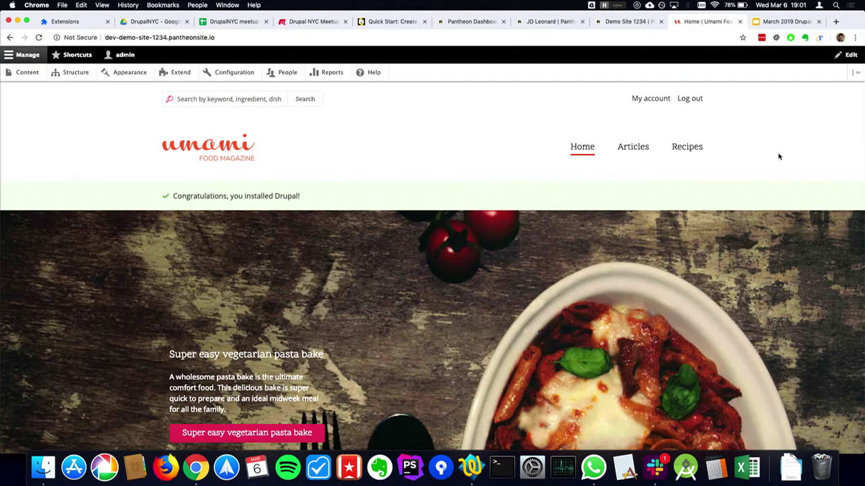
- Scroll the Umami home page down to the footer and back up, then return to the dashboard
{"action": "scroll", "coordinate": [778, 157], "scroll_direction": "down", "scroll_amount": 5}
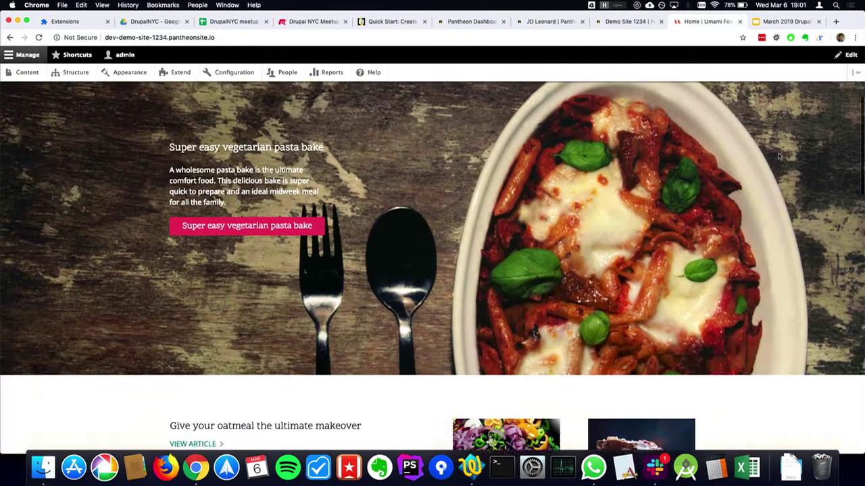
{"action": "scroll", "coordinate": [778, 156], "scroll_direction": "down", "scroll_amount": 3}
{"action": "scroll", "coordinate": [778, 157], "scroll_direction": "down", "scroll_amount": 3}
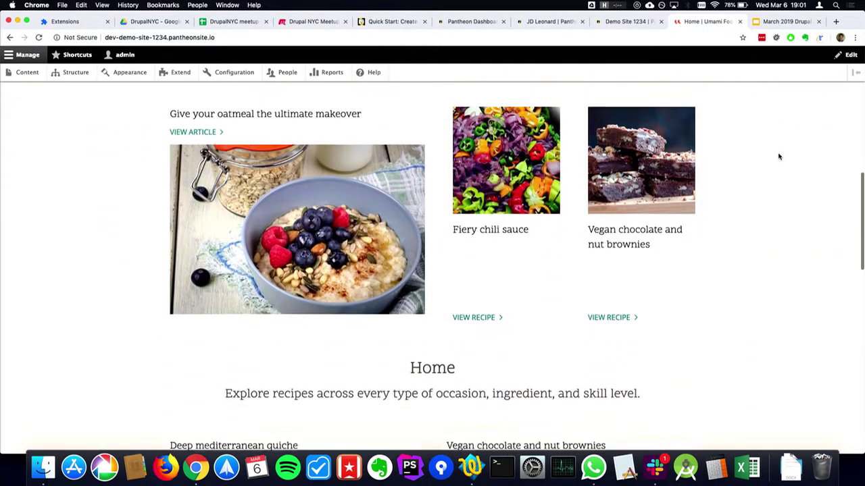
{"action": "scroll", "coordinate": [778, 157], "scroll_direction": "down", "scroll_amount": 5}
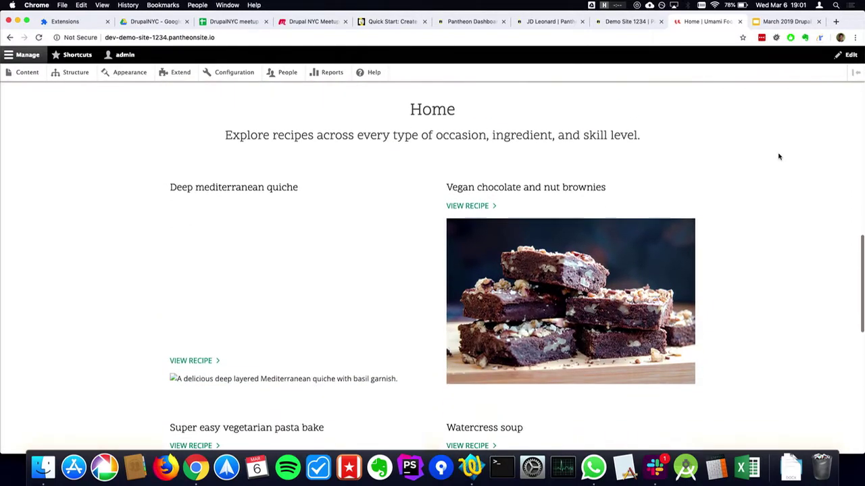
{"action": "scroll", "coordinate": [778, 157], "scroll_direction": "down", "scroll_amount": 5}
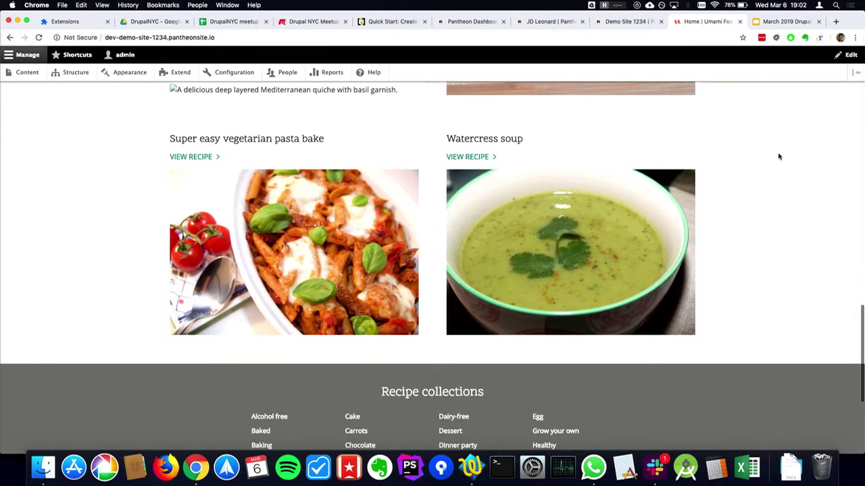
{"action": "scroll", "coordinate": [778, 156], "scroll_direction": "down", "scroll_amount": 5}
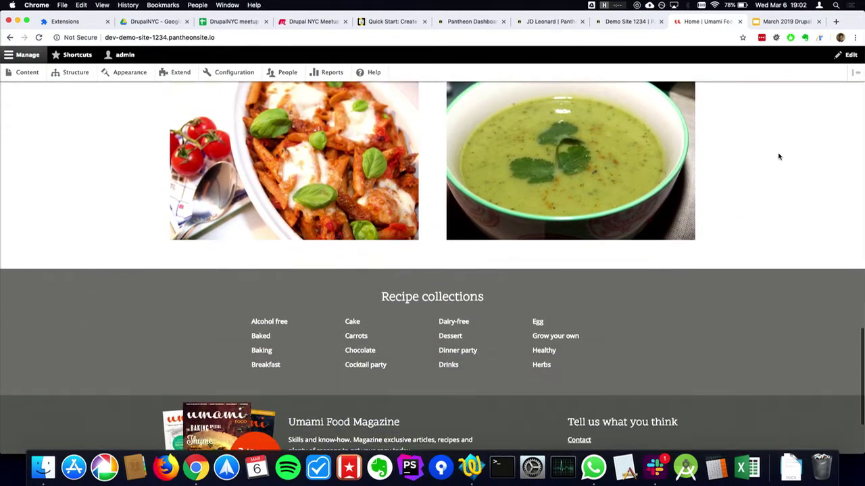
{"action": "scroll", "coordinate": [778, 157], "scroll_direction": "up", "scroll_amount": 5}
{"action": "scroll", "coordinate": [778, 157], "scroll_direction": "up", "scroll_amount": 1}
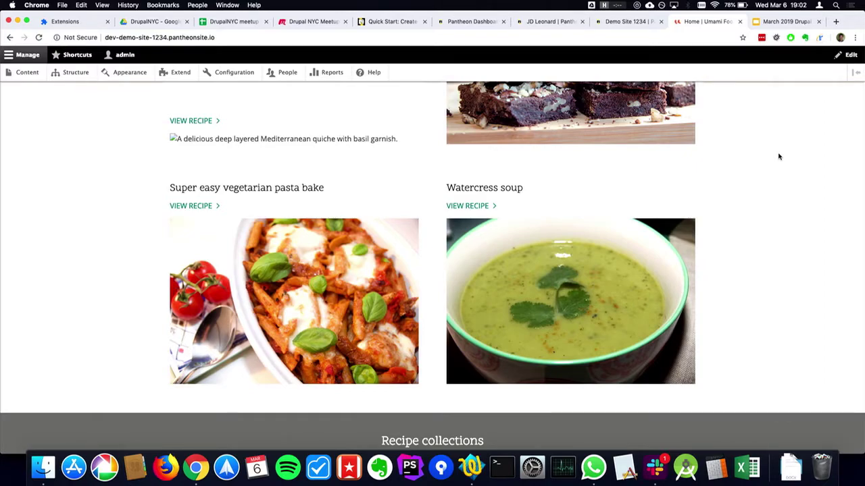
{"action": "scroll", "coordinate": [778, 157], "scroll_direction": "up", "scroll_amount": 15}
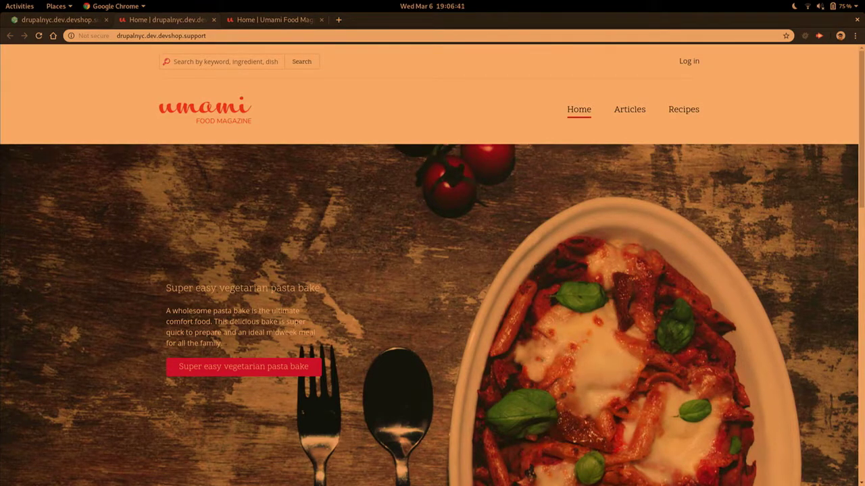
{"action": "scroll", "coordinate": [93, 476], "scroll_direction": "down", "scroll_amount": 4}
{"action": "scroll", "coordinate": [92, 476], "scroll_direction": "down", "scroll_amount": 15}
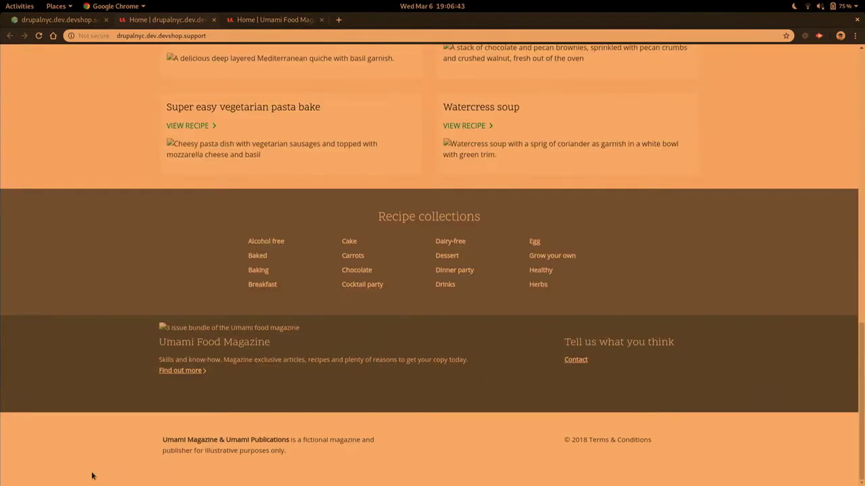
{"action": "scroll", "coordinate": [111, 160], "scroll_direction": "up", "scroll_amount": 20}
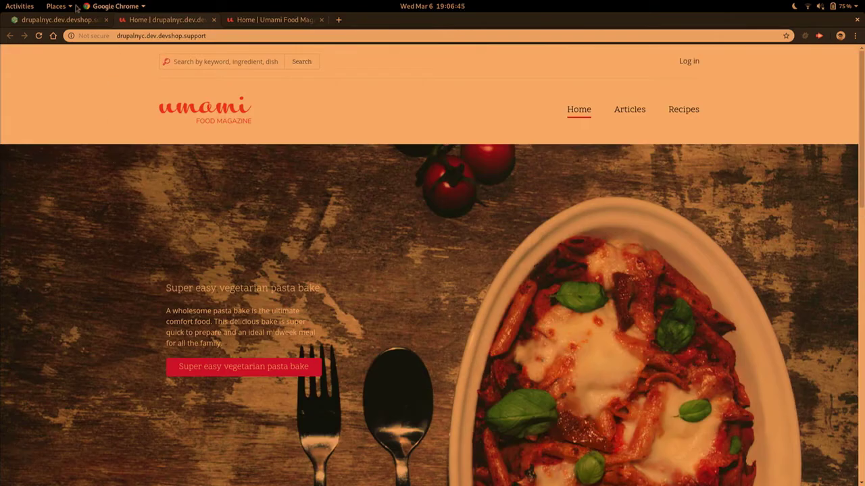
{"action": "left_click", "coordinate": [67, 21]}
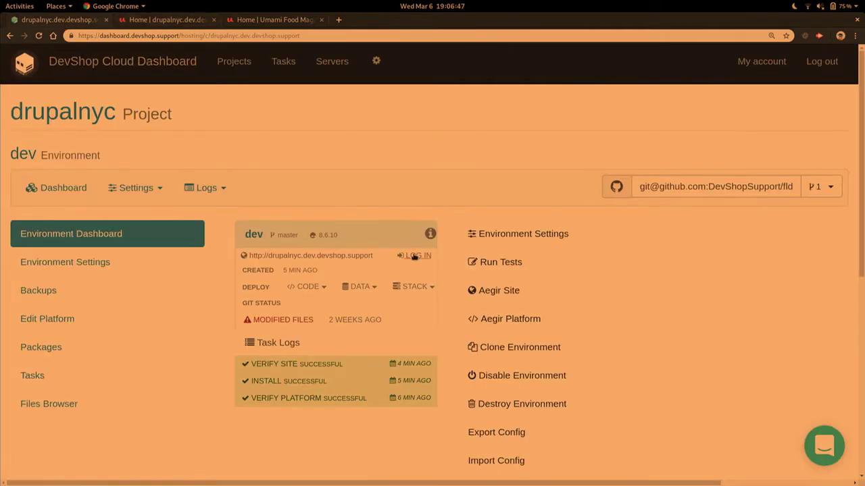
- Request a login link for the dev environment and follow it to drupalnyc.dev.devshop.support
{"action": "left_click", "coordinate": [409, 255]}
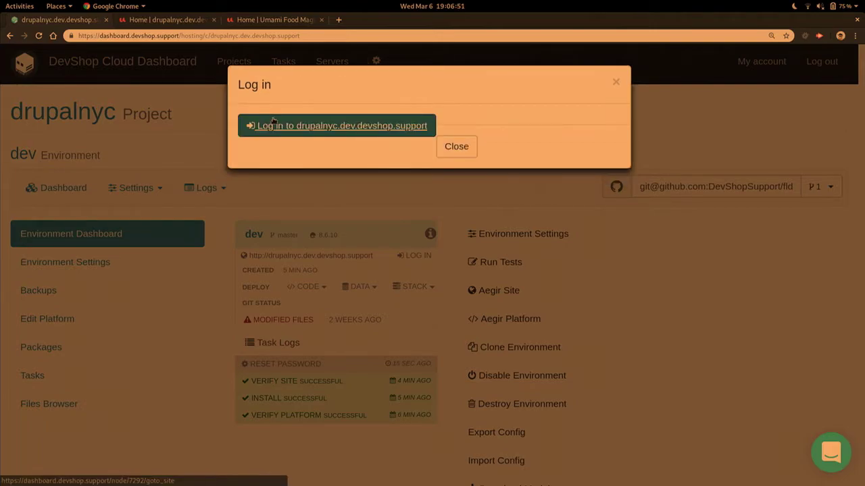
{"action": "left_click", "coordinate": [263, 126]}
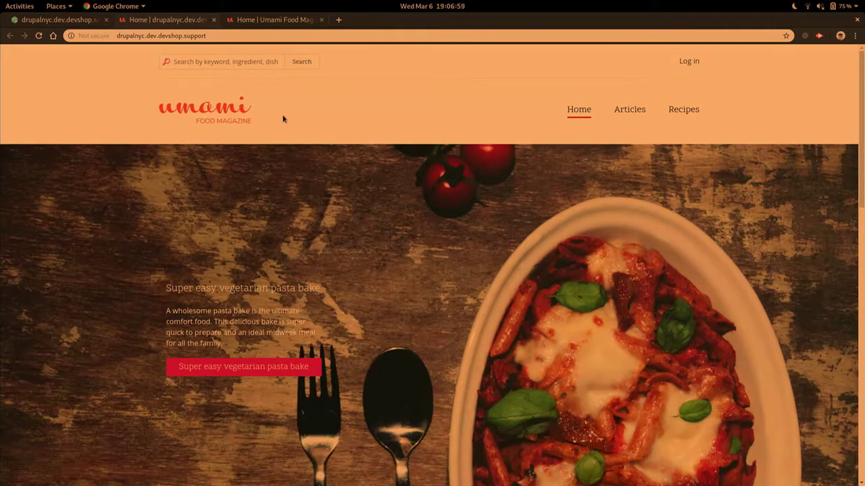
- Look at the Log in and Reset your password forms, then return to the home page
{"action": "left_click", "coordinate": [686, 63]}
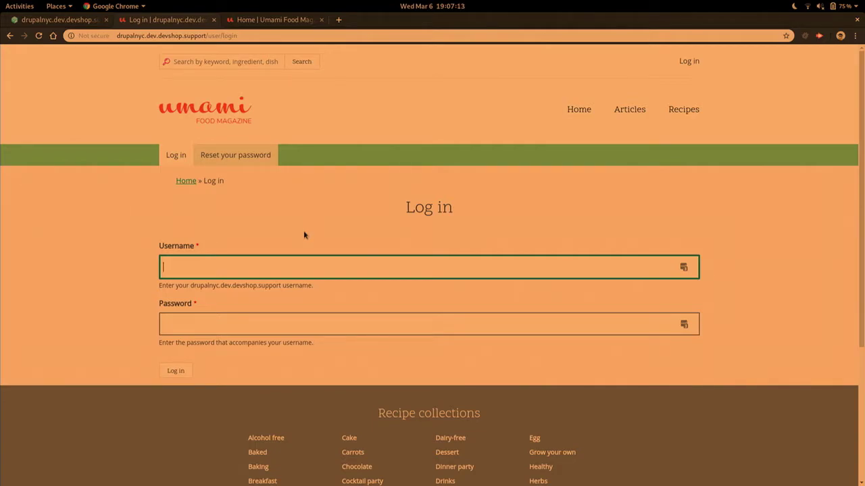
{"action": "left_click", "coordinate": [215, 158]}
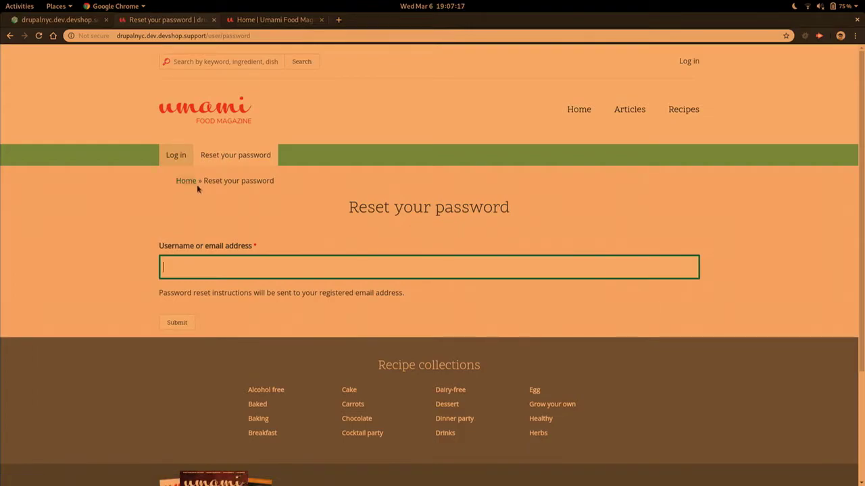
{"action": "left_click", "coordinate": [172, 157]}
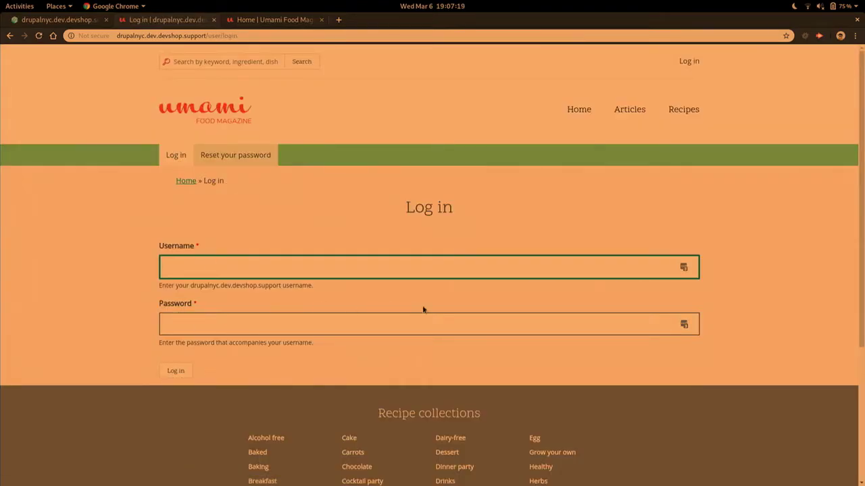
{"action": "left_click", "coordinate": [230, 159]}
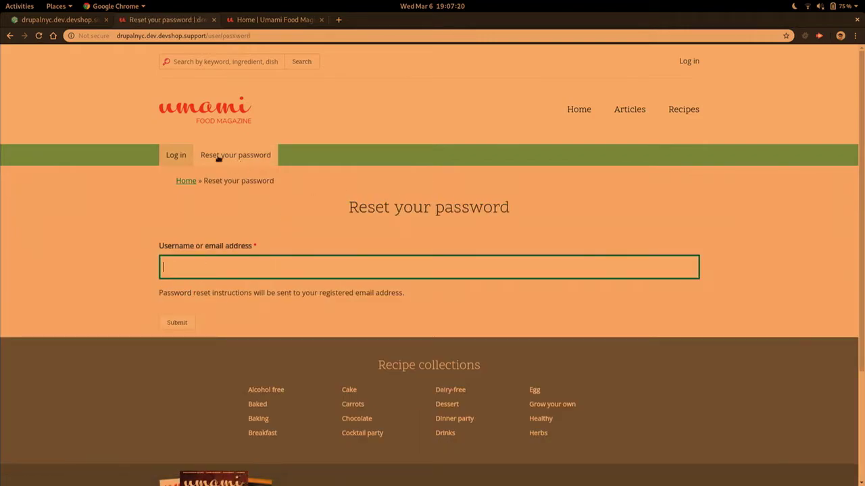
{"action": "left_click", "coordinate": [203, 117]}
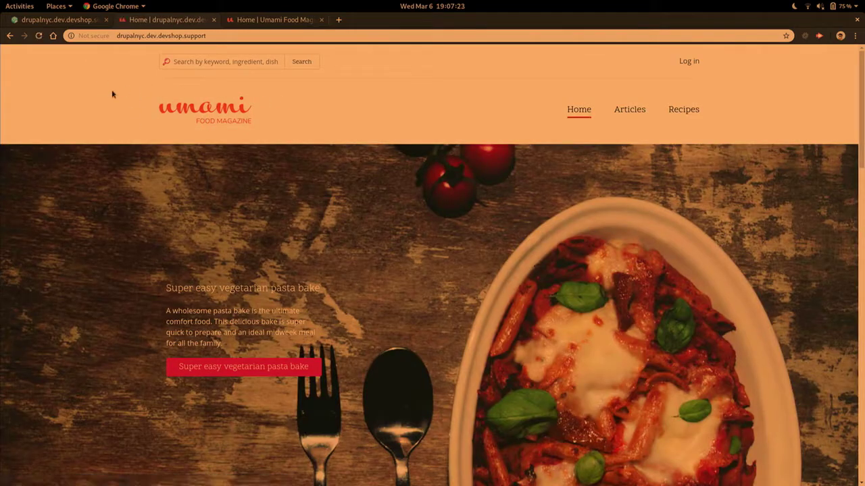
- Scroll through the Umami home page as a logged-out visitor
{"action": "left_click", "coordinate": [200, 60]}
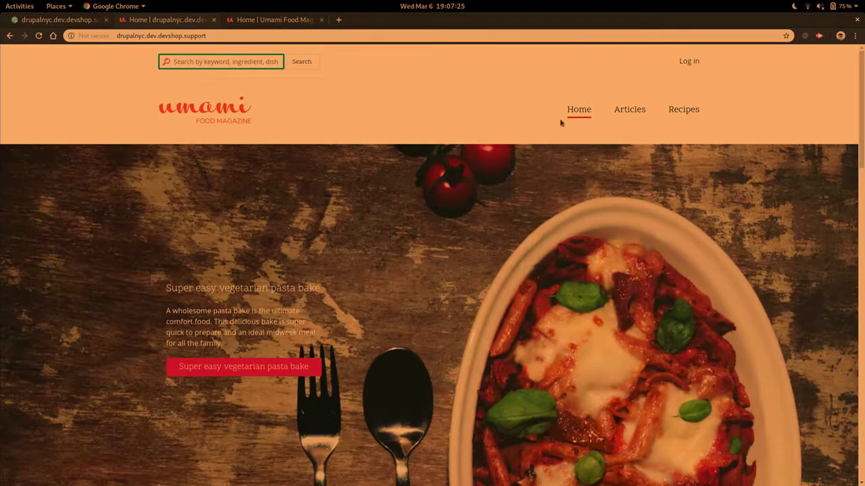
{"action": "right_click", "coordinate": [495, 250]}
{"action": "left_click", "coordinate": [428, 242]}
{"action": "scroll", "coordinate": [428, 243], "scroll_direction": "down", "scroll_amount": 5}
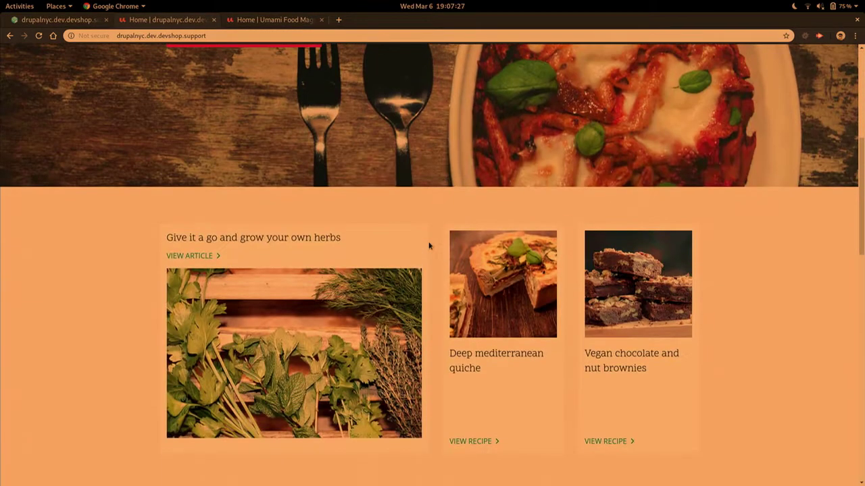
{"action": "scroll", "coordinate": [428, 245], "scroll_direction": "down", "scroll_amount": 5}
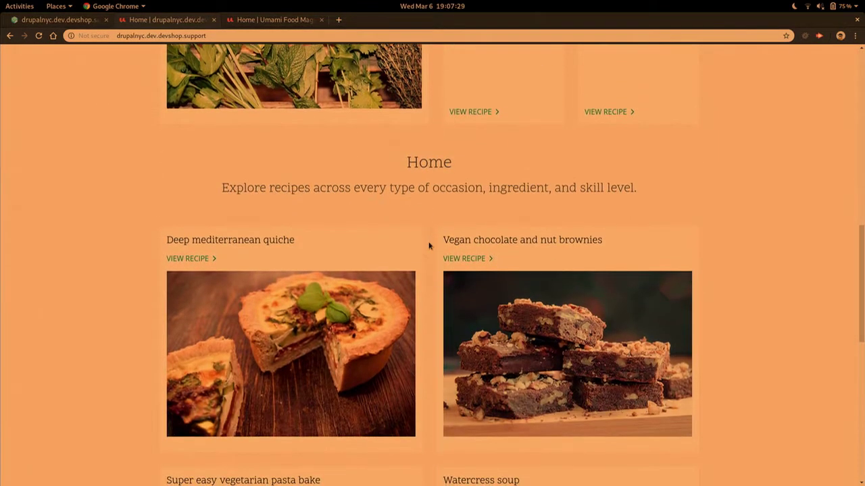
{"action": "scroll", "coordinate": [428, 245], "scroll_direction": "down", "scroll_amount": 6}
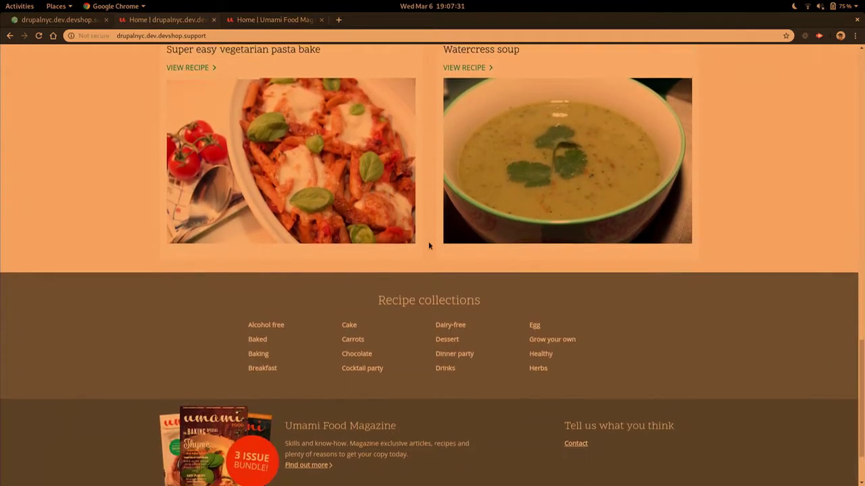
{"action": "scroll", "coordinate": [428, 245], "scroll_direction": "down", "scroll_amount": 2}
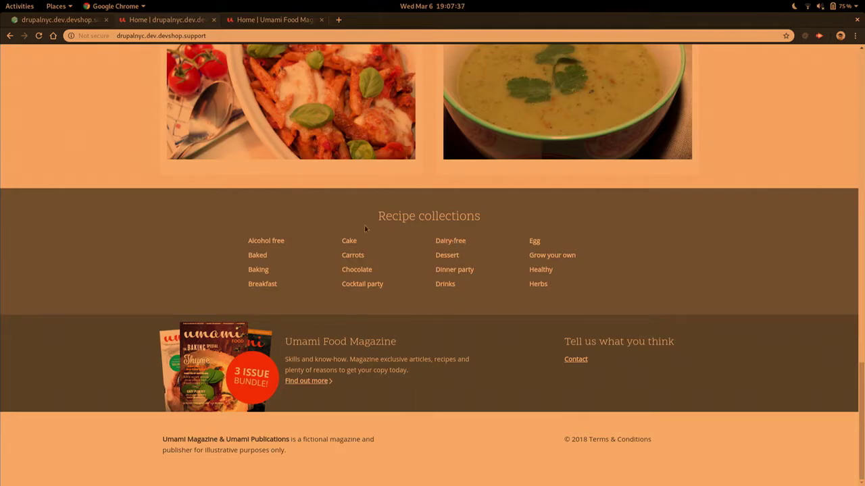
{"action": "scroll", "coordinate": [366, 229], "scroll_direction": "up", "scroll_amount": 20}
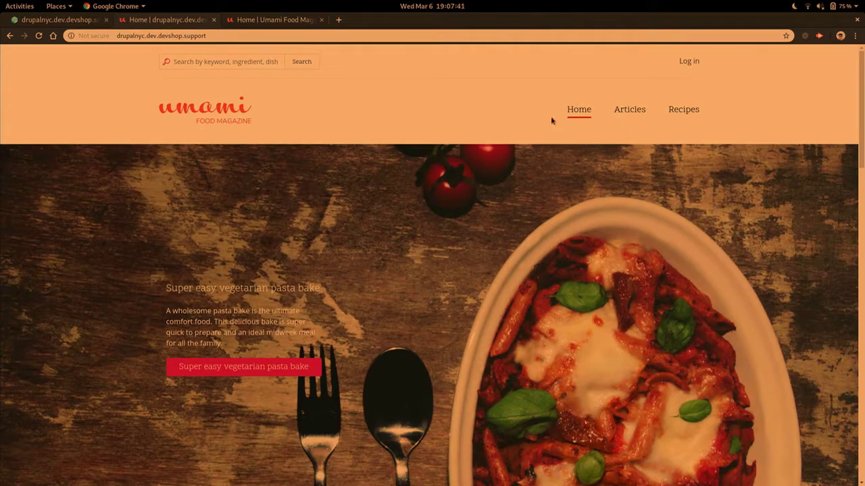
- Browse the Articles, Home and Recipes pages, ending on the Articles listing
{"action": "left_click", "coordinate": [633, 109]}
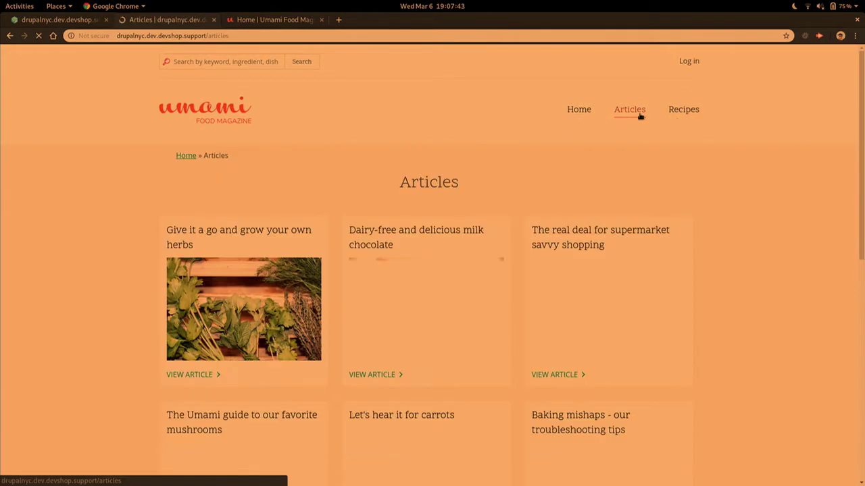
{"action": "left_click", "coordinate": [579, 114]}
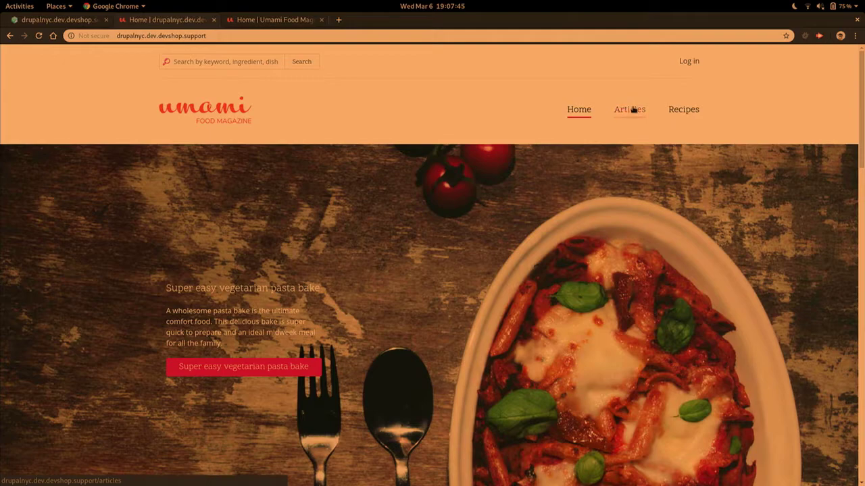
{"action": "left_click", "coordinate": [688, 113]}
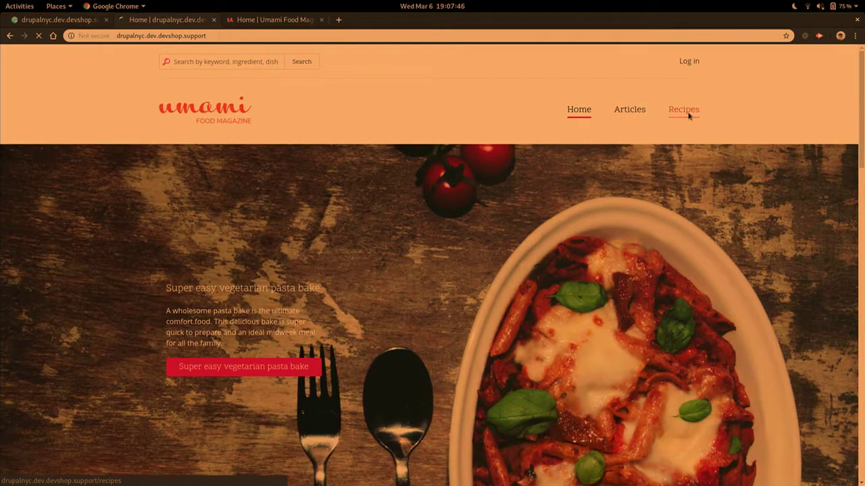
{"action": "left_click", "coordinate": [631, 112]}
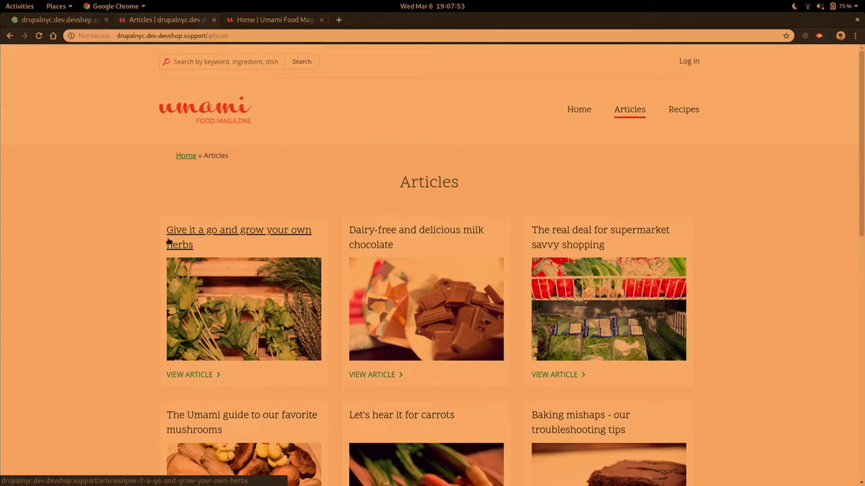
{"action": "left_click", "coordinate": [59, 21]}
- Log in as admin via DevShop's one-time link, zoom in, and view the admin profile
{"action": "left_click", "coordinate": [415, 255]}
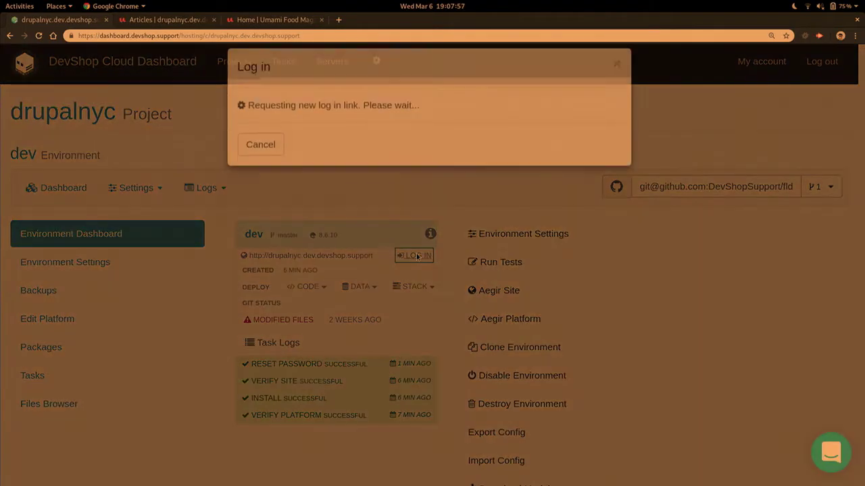
{"action": "left_click", "coordinate": [335, 124]}
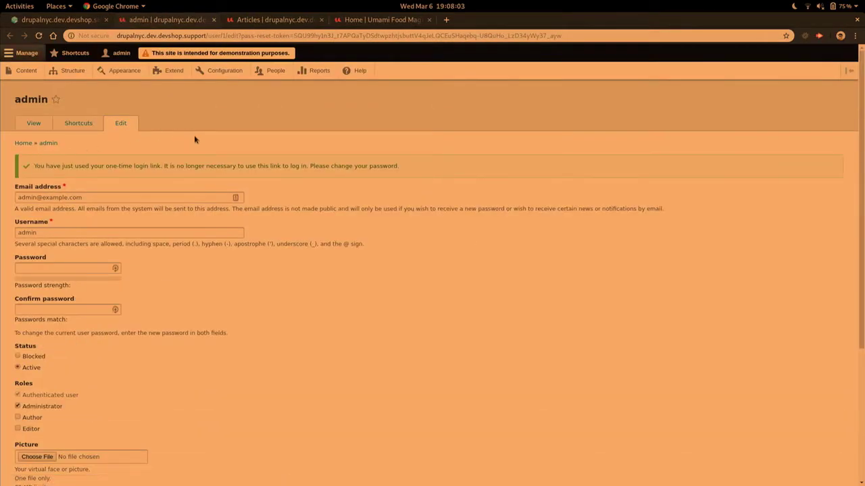
{"action": "key", "text": "ctrl+plus"}
{"action": "key", "text": "ctrl+plus"}
{"action": "key", "text": "ctrl+plus"}
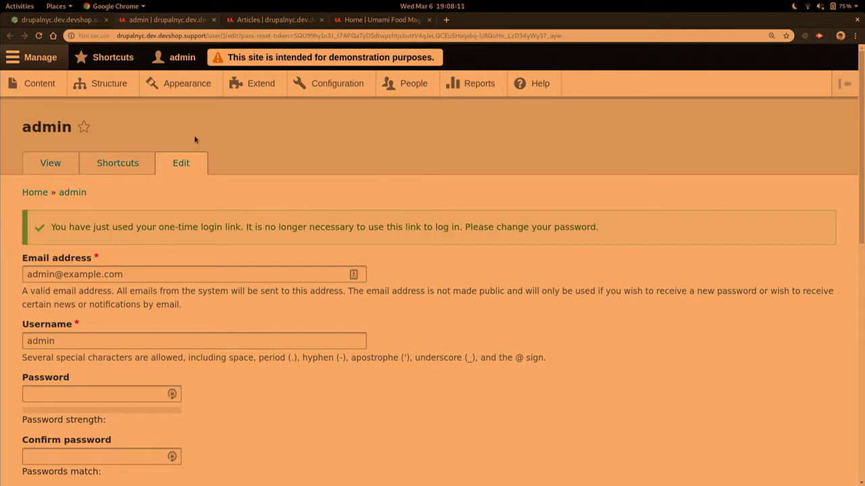
{"action": "left_click", "coordinate": [39, 61]}
{"action": "left_click", "coordinate": [57, 132]}
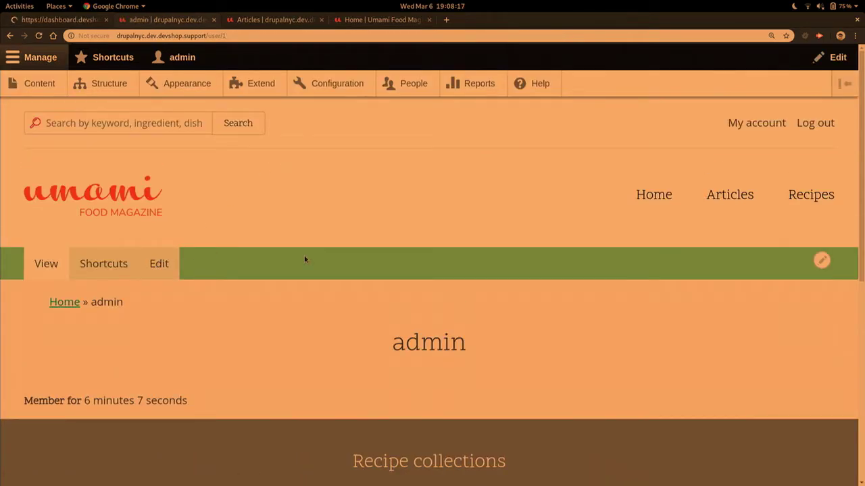
- Go to the Umami home page as admin and scroll through it
{"action": "scroll", "coordinate": [304, 259], "scroll_direction": "down", "scroll_amount": 5}
{"action": "scroll", "coordinate": [304, 259], "scroll_direction": "up", "scroll_amount": 5}
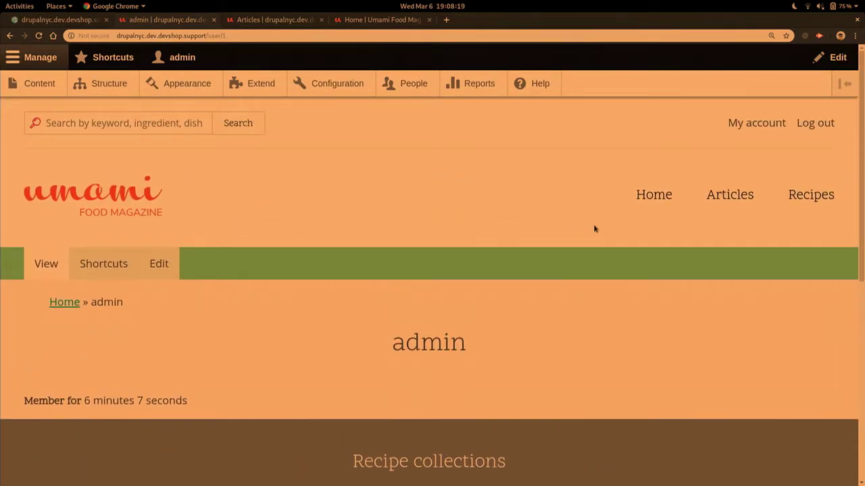
{"action": "left_click", "coordinate": [653, 195]}
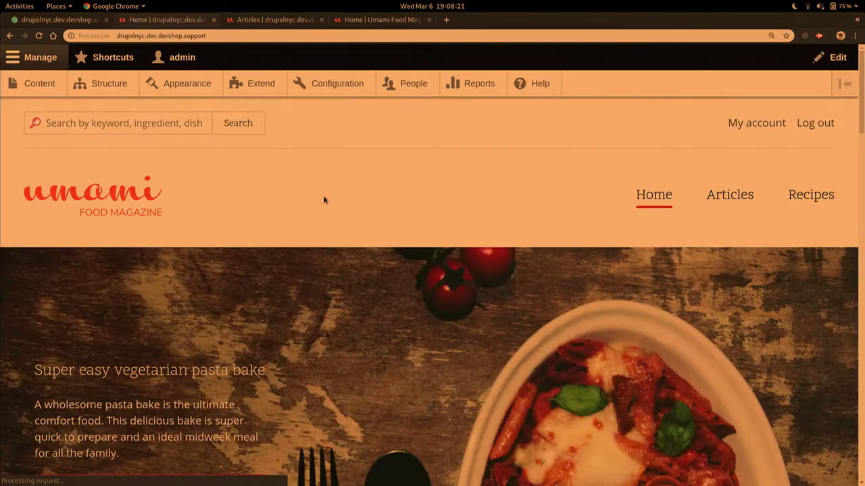
{"action": "scroll", "coordinate": [323, 200], "scroll_direction": "down", "scroll_amount": 5}
{"action": "scroll", "coordinate": [323, 200], "scroll_direction": "up", "scroll_amount": 5}
{"action": "scroll", "coordinate": [323, 200], "scroll_direction": "down", "scroll_amount": 5}
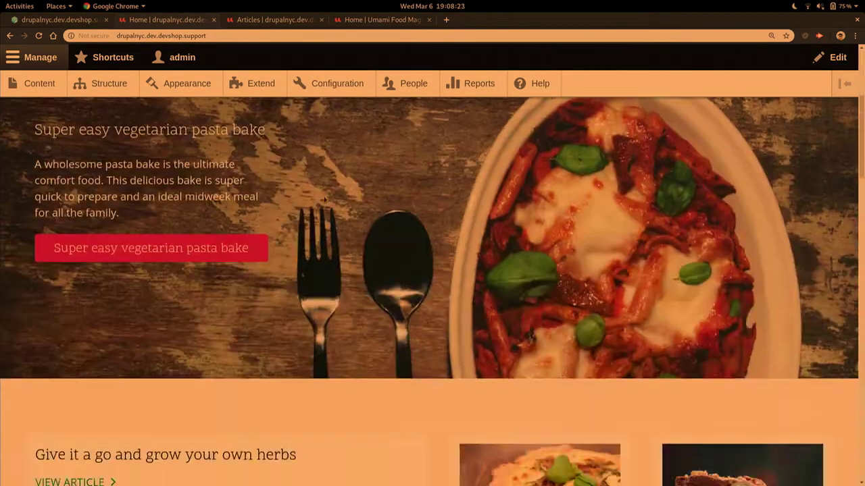
{"action": "scroll", "coordinate": [358, 125], "scroll_direction": "down", "scroll_amount": 2}
{"action": "right_click", "coordinate": [360, 245]}
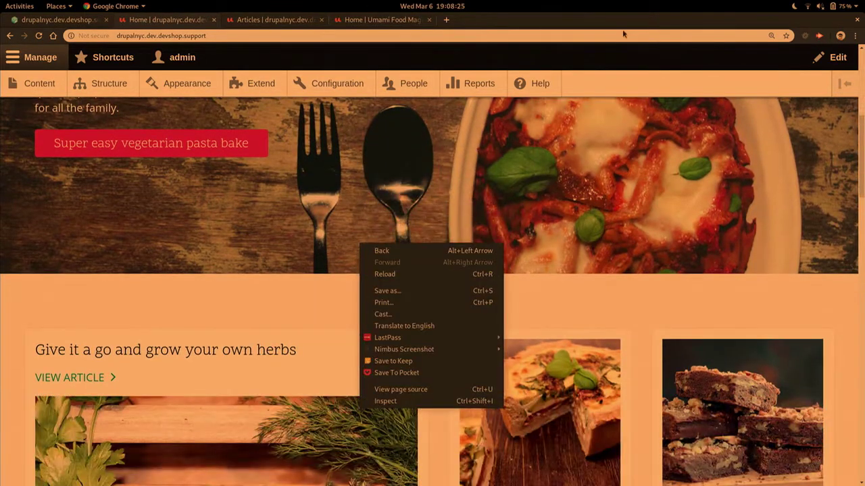
{"action": "left_click", "coordinate": [530, 234]}
{"action": "scroll", "coordinate": [529, 234], "scroll_direction": "up", "scroll_amount": 5}
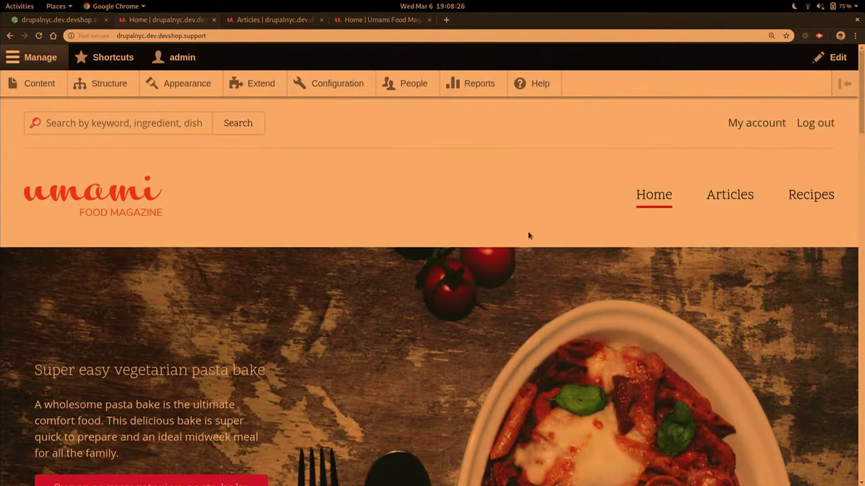
- Switch on in-place editing and open the pasta-bake hero banner's contextual menu
{"action": "left_click", "coordinate": [831, 58]}
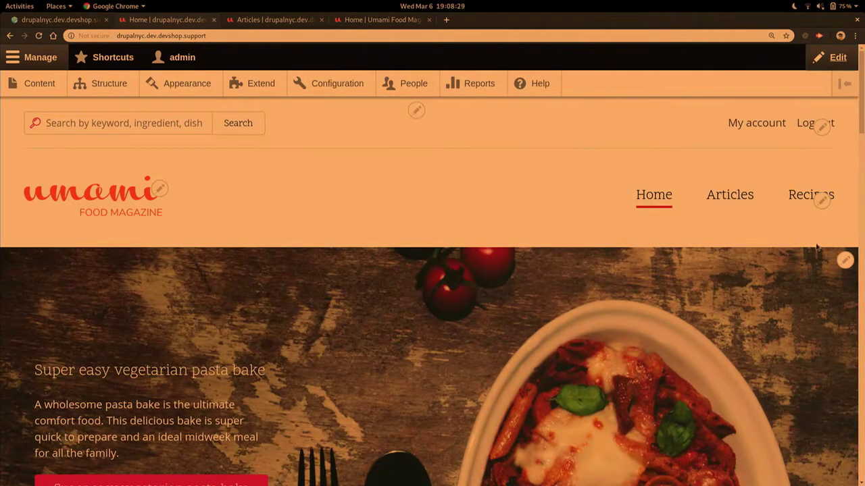
{"action": "scroll", "coordinate": [729, 369], "scroll_direction": "down", "scroll_amount": 3}
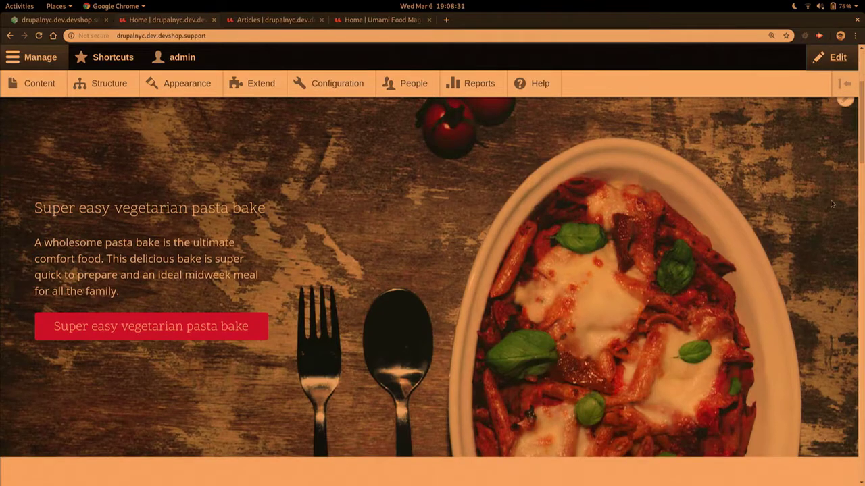
{"action": "scroll", "coordinate": [834, 203], "scroll_direction": "up", "scroll_amount": 2}
{"action": "left_click", "coordinate": [845, 183]}
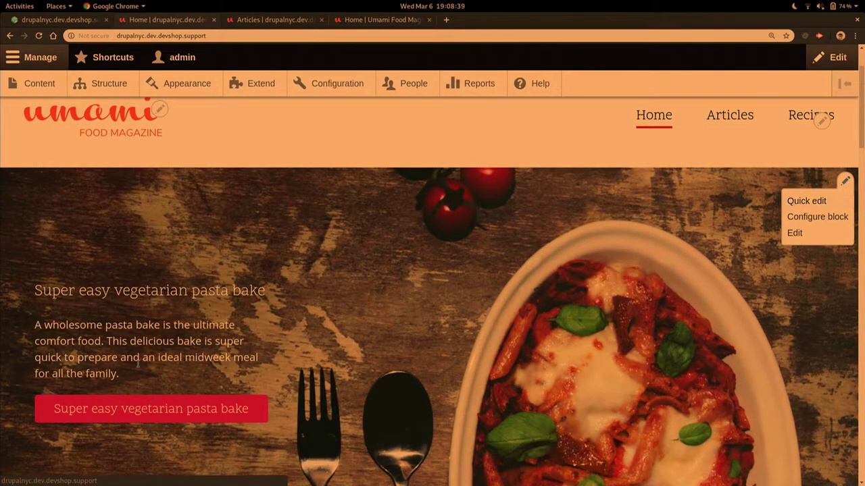
- Quick-edit the banner title, replacing "Super" with "REALLY", and save it
{"action": "left_click", "coordinate": [823, 205]}
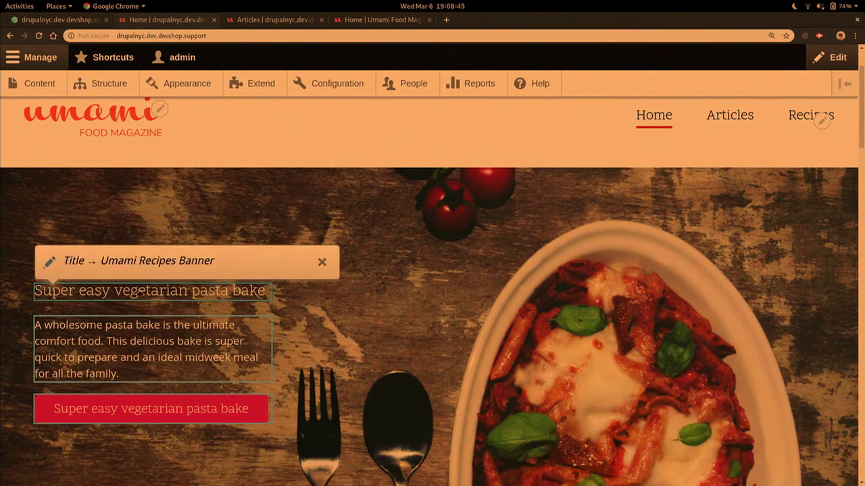
{"action": "left_click", "coordinate": [129, 299]}
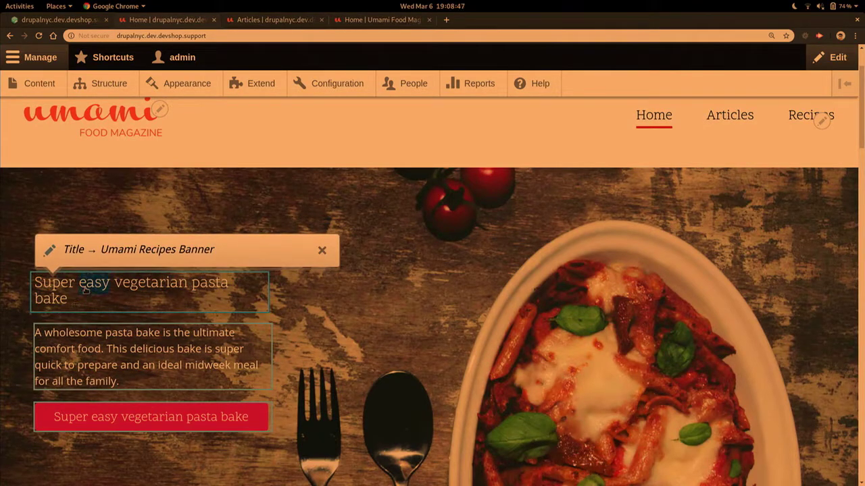
{"action": "key", "text": "ctrl+BackSpace"}
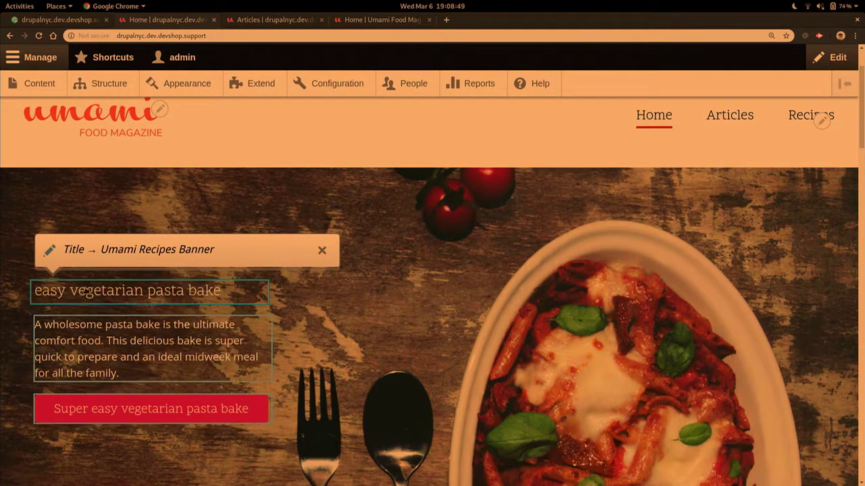
{"action": "type", "text": "REALLY"}
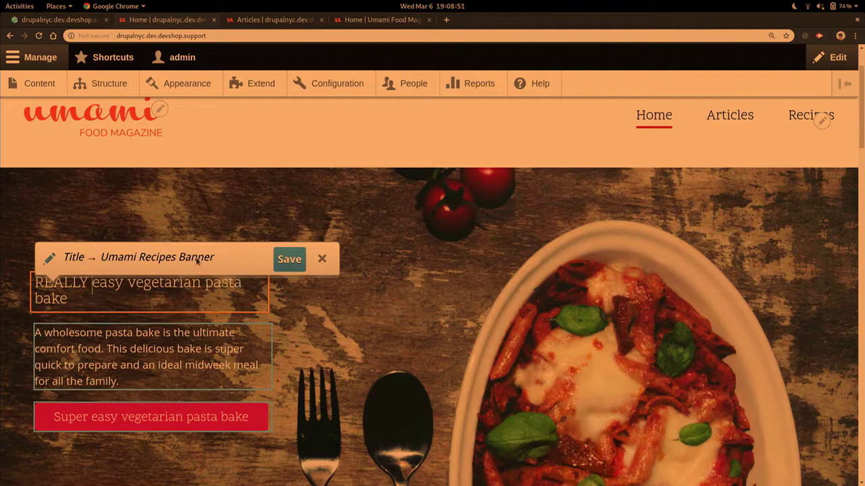
{"action": "left_click", "coordinate": [287, 258]}
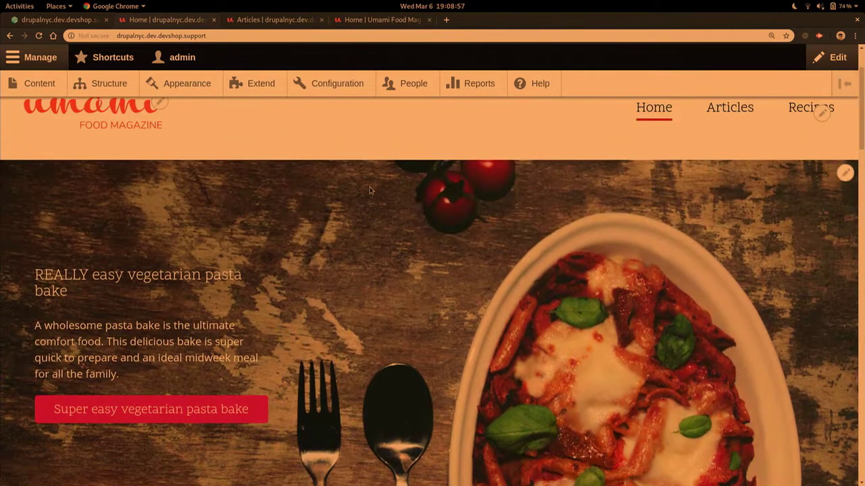
{"action": "scroll", "coordinate": [370, 190], "scroll_direction": "down", "scroll_amount": 5}
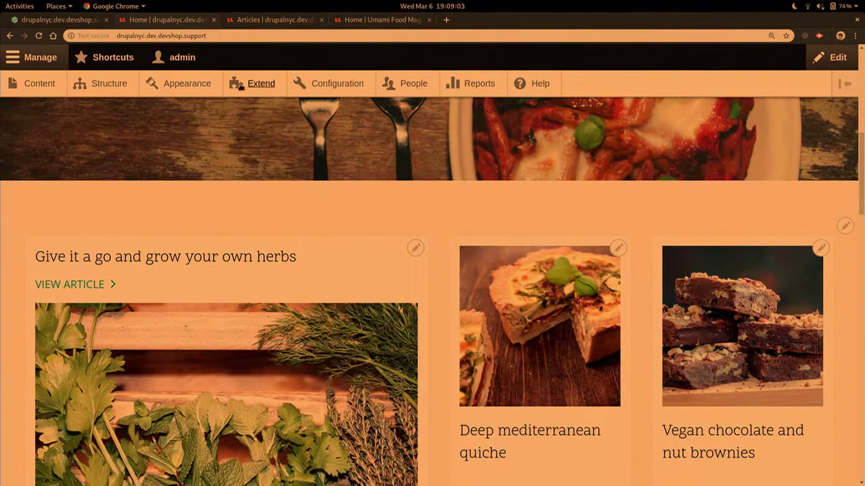
{"action": "left_click", "coordinate": [246, 85]}
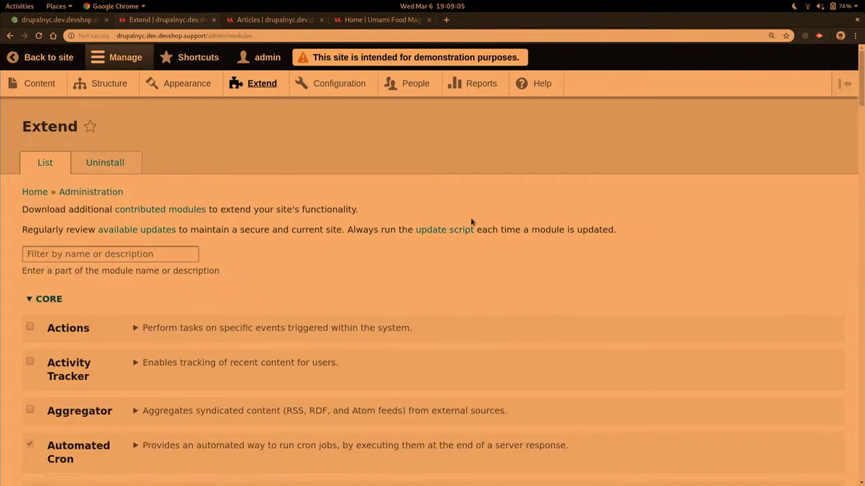
{"action": "scroll", "coordinate": [470, 222], "scroll_direction": "down", "scroll_amount": 3}
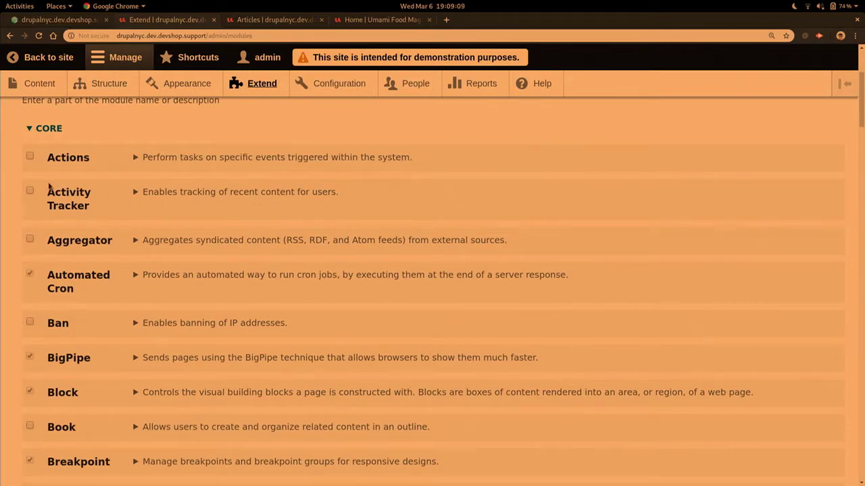
{"action": "left_click", "coordinate": [191, 193]}
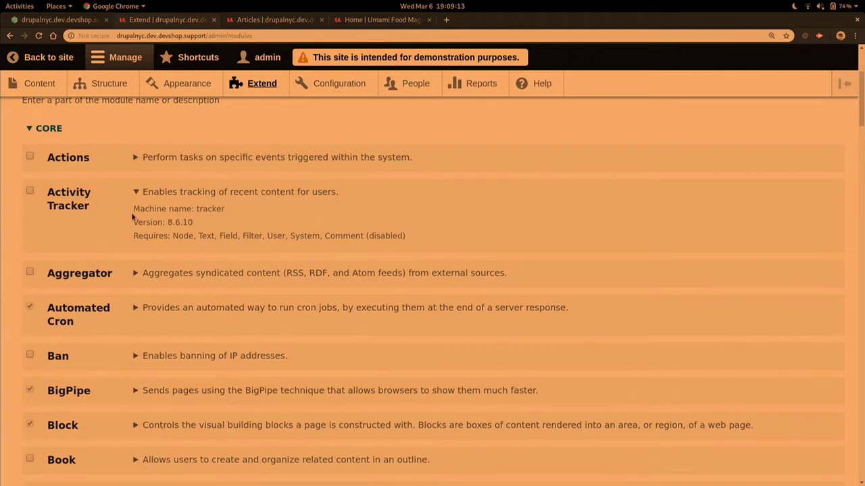
{"action": "scroll", "coordinate": [132, 216], "scroll_direction": "up", "scroll_amount": 2}
{"action": "scroll", "coordinate": [132, 216], "scroll_direction": "down", "scroll_amount": 15}
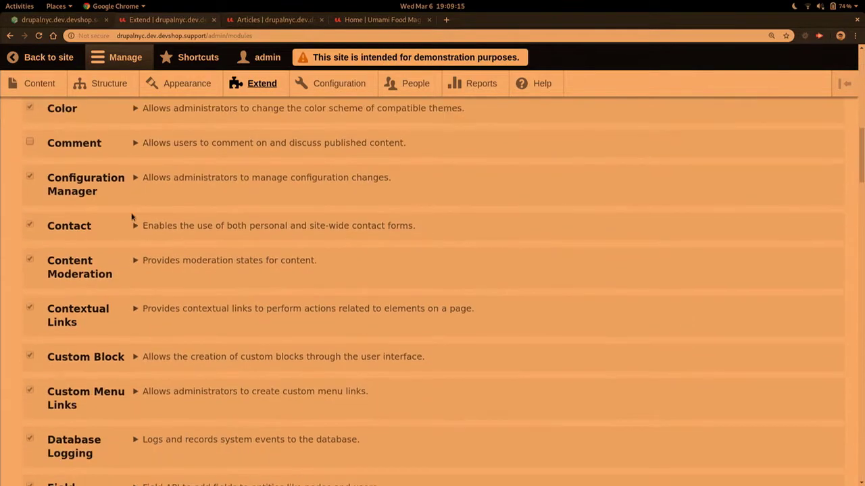
{"action": "left_click", "coordinate": [30, 59]}
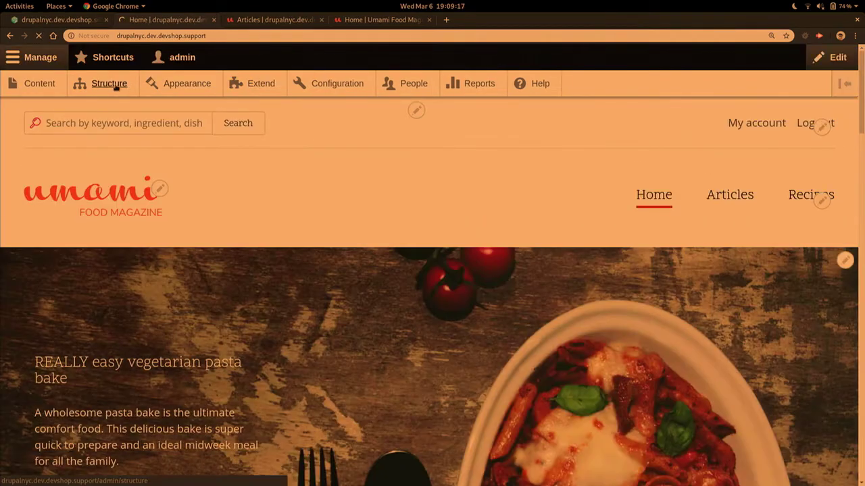
- Open the Content overview and sort it by Content type so Articles come first
{"action": "left_click", "coordinate": [57, 93]}
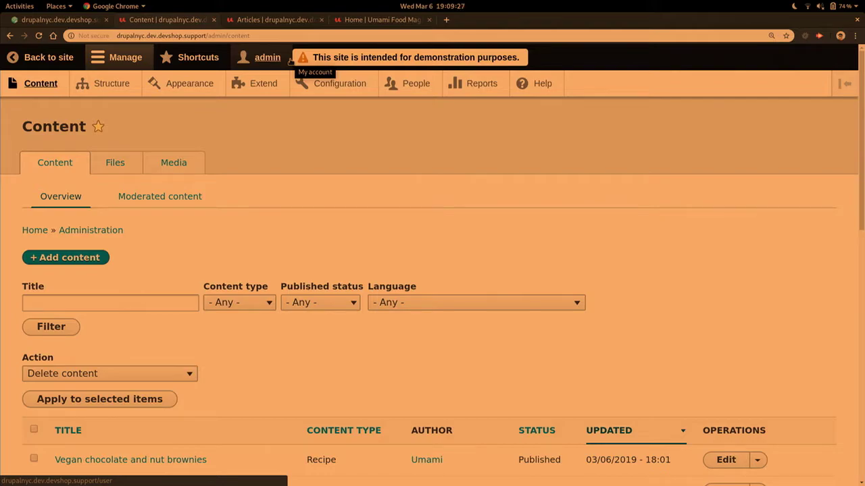
{"action": "right_click", "coordinate": [290, 60]}
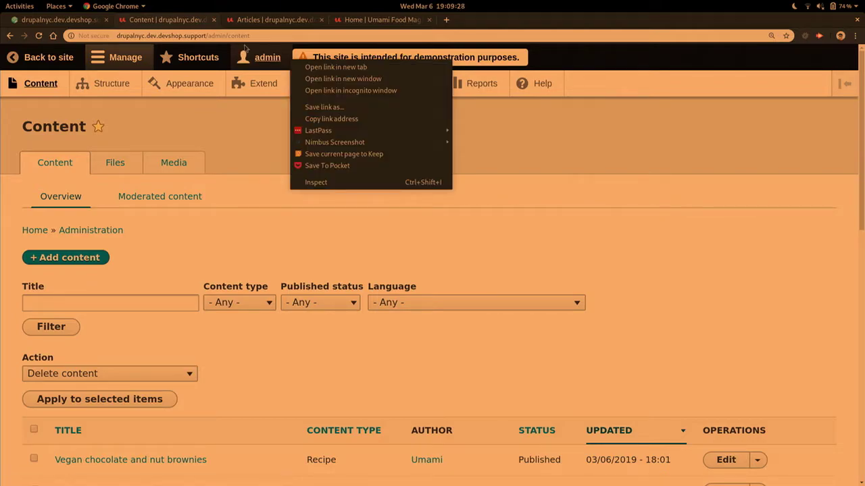
{"action": "left_click", "coordinate": [578, 224]}
{"action": "scroll", "coordinate": [578, 224], "scroll_direction": "down", "scroll_amount": 3}
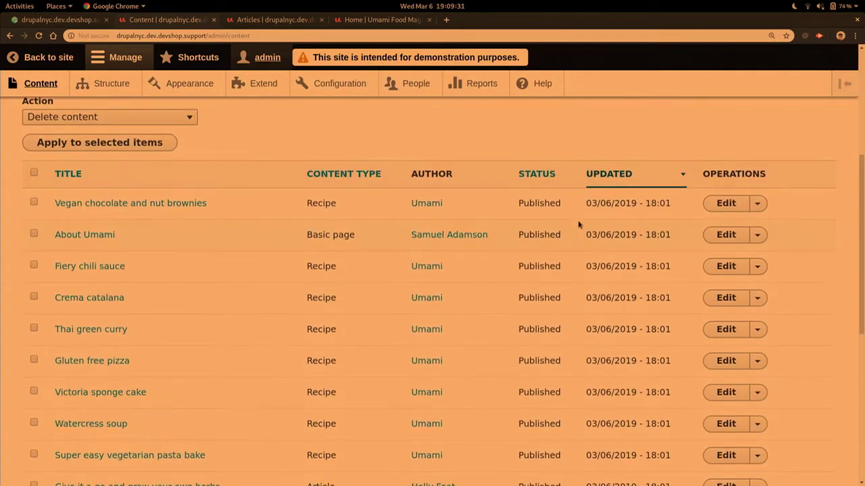
{"action": "scroll", "coordinate": [577, 221], "scroll_direction": "up", "scroll_amount": 1}
{"action": "scroll", "coordinate": [578, 220], "scroll_direction": "down", "scroll_amount": 7}
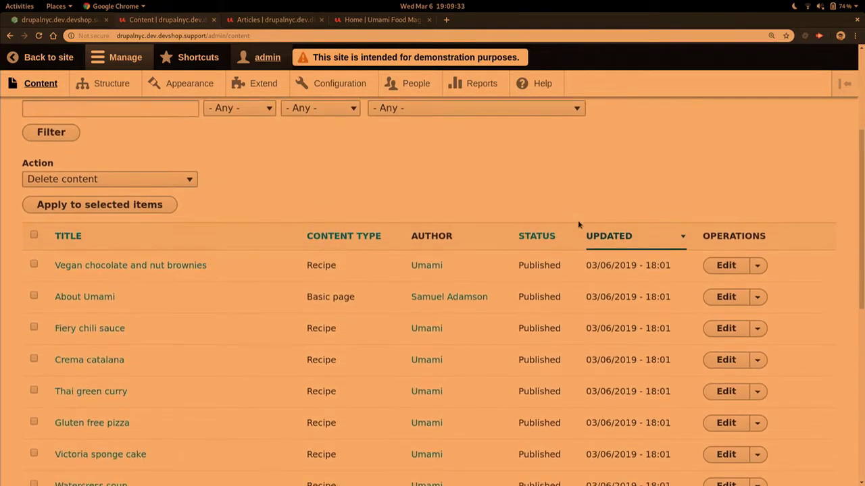
{"action": "scroll", "coordinate": [578, 221], "scroll_direction": "up", "scroll_amount": 2}
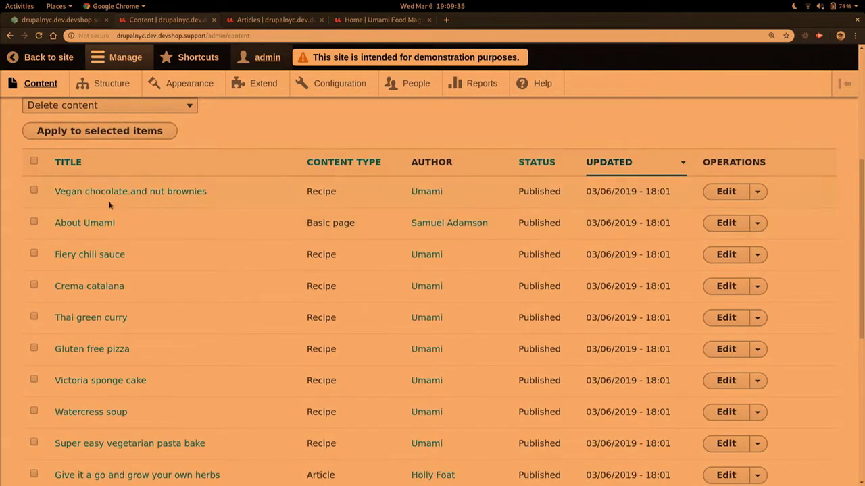
{"action": "left_click", "coordinate": [360, 170]}
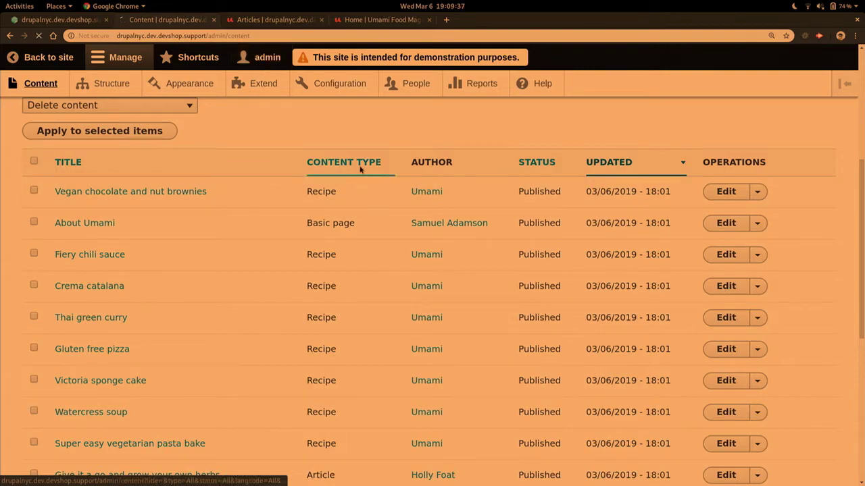
{"action": "scroll", "coordinate": [318, 341], "scroll_direction": "down", "scroll_amount": 3}
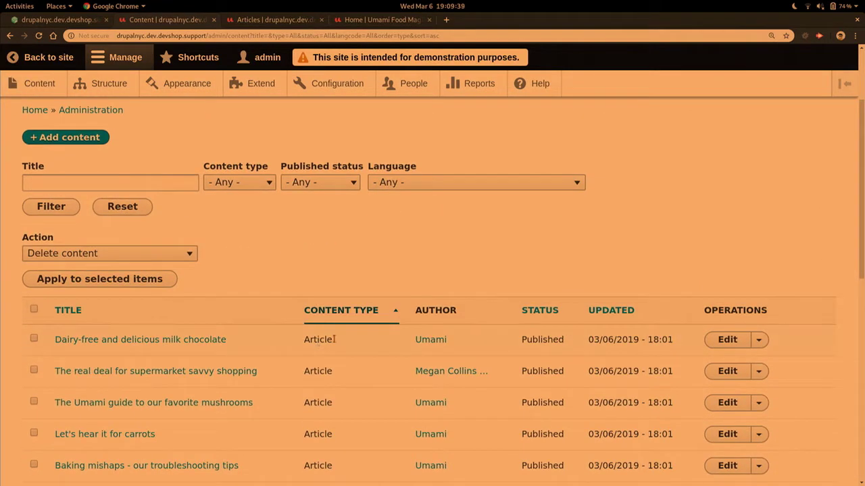
{"action": "scroll", "coordinate": [283, 324], "scroll_direction": "down", "scroll_amount": 3}
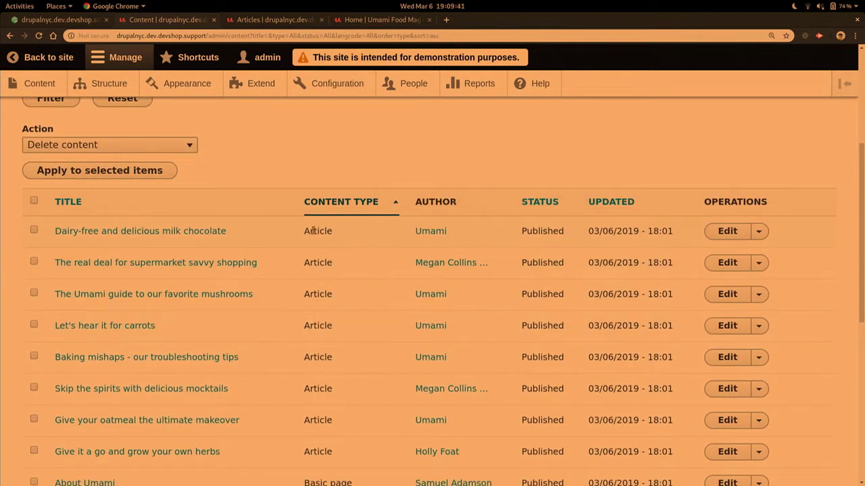
{"action": "scroll", "coordinate": [330, 237], "scroll_direction": "down", "scroll_amount": 1}
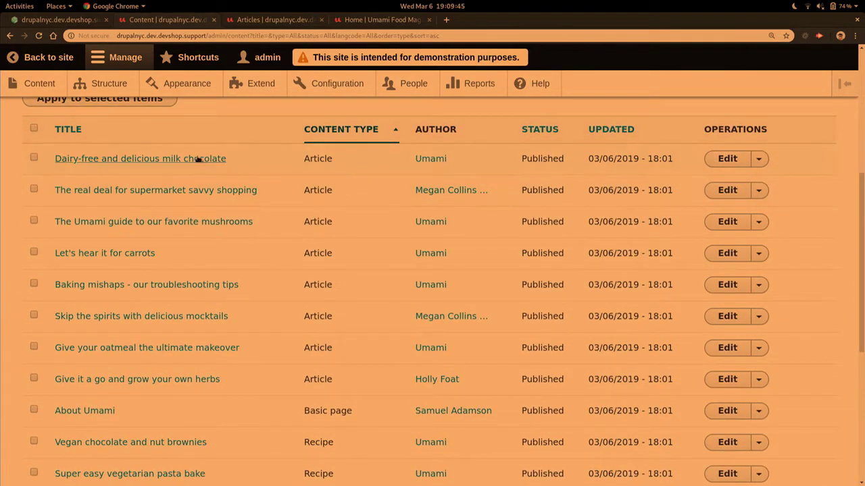
- Open the "Dairy-free and delicious milk chocolate" article, look it over, then open its Edit form
{"action": "left_click", "coordinate": [125, 160]}
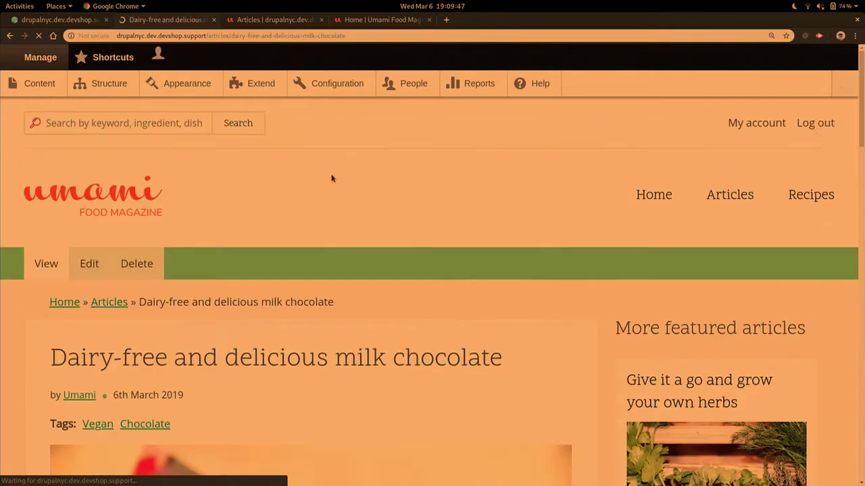
{"action": "scroll", "coordinate": [534, 301], "scroll_direction": "down", "scroll_amount": 3}
{"action": "scroll", "coordinate": [534, 302], "scroll_direction": "up", "scroll_amount": 2}
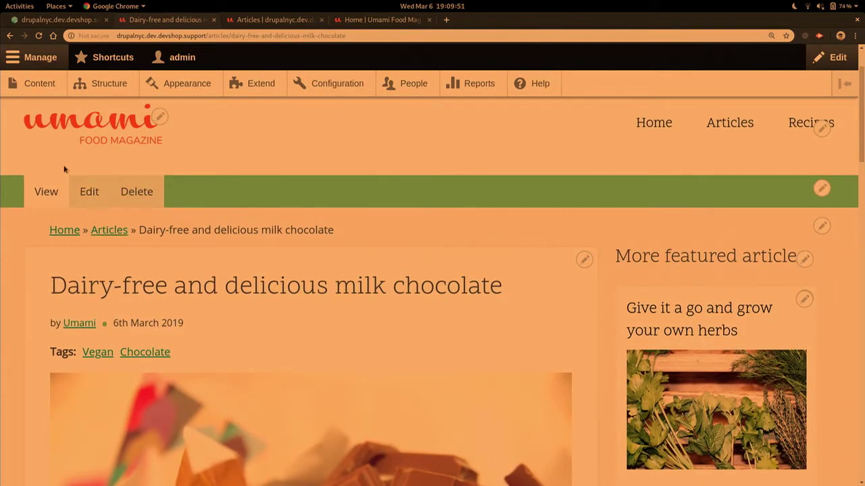
{"action": "scroll", "coordinate": [196, 188], "scroll_direction": "up", "scroll_amount": 1}
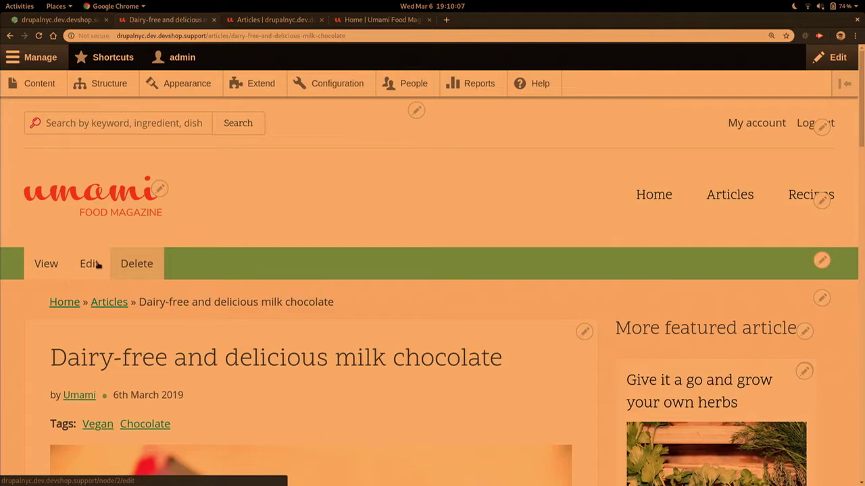
{"action": "left_click", "coordinate": [90, 263]}
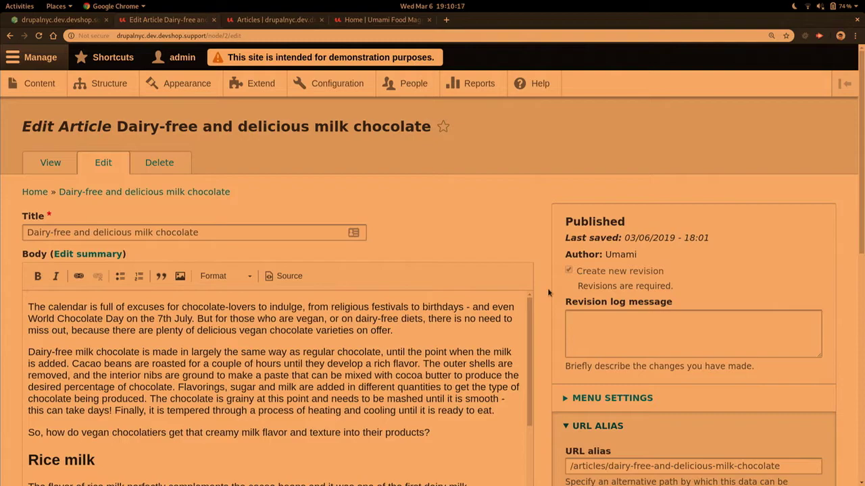
{"action": "scroll", "coordinate": [547, 290], "scroll_direction": "down", "scroll_amount": 1}
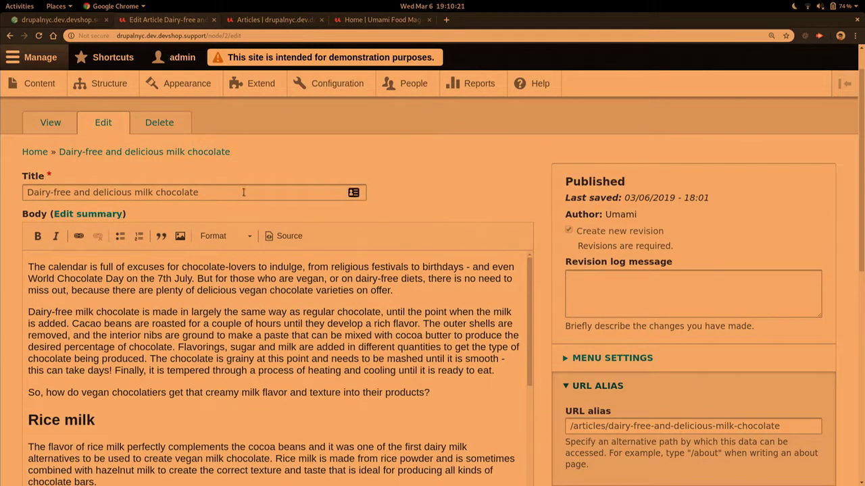
{"action": "scroll", "coordinate": [243, 193], "scroll_direction": "down", "scroll_amount": 8}
{"action": "scroll", "coordinate": [243, 193], "scroll_direction": "down", "scroll_amount": 1}
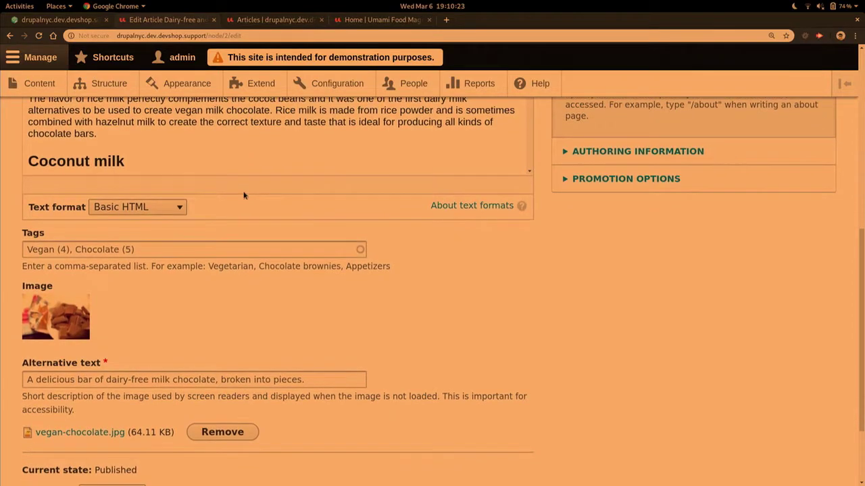
{"action": "scroll", "coordinate": [244, 195], "scroll_direction": "down", "scroll_amount": 1}
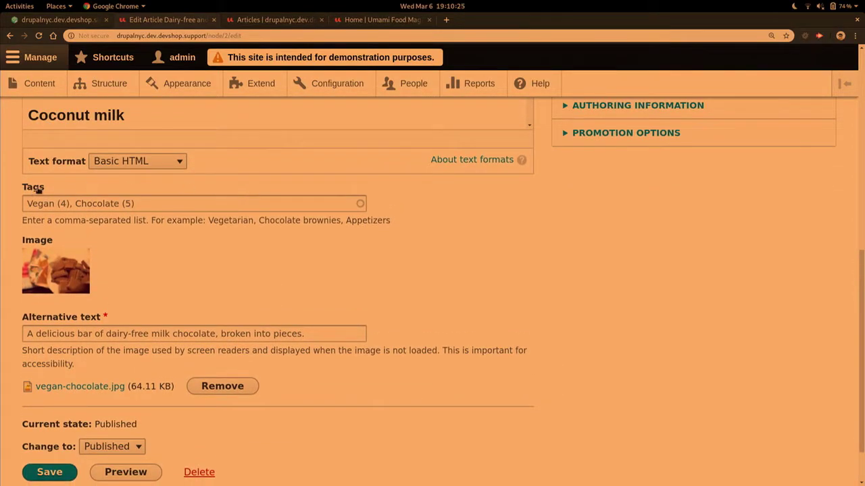
{"action": "scroll", "coordinate": [237, 288], "scroll_direction": "up", "scroll_amount": 2}
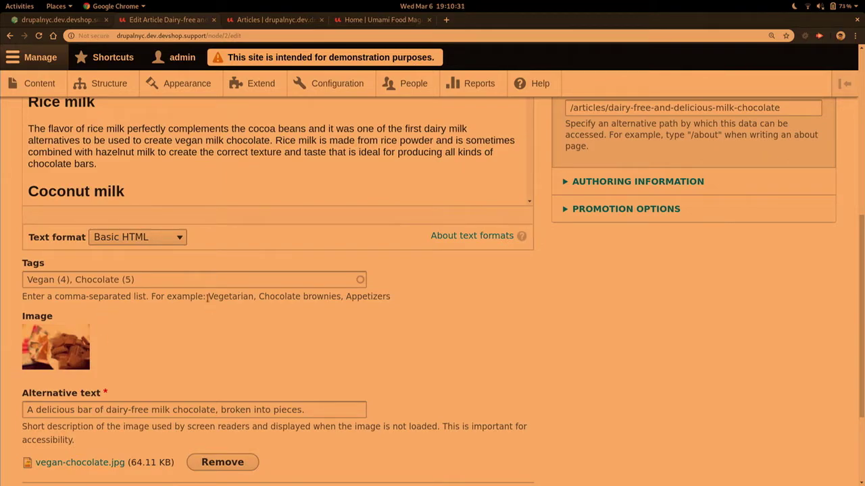
{"action": "scroll", "coordinate": [207, 297], "scroll_direction": "down", "scroll_amount": 2}
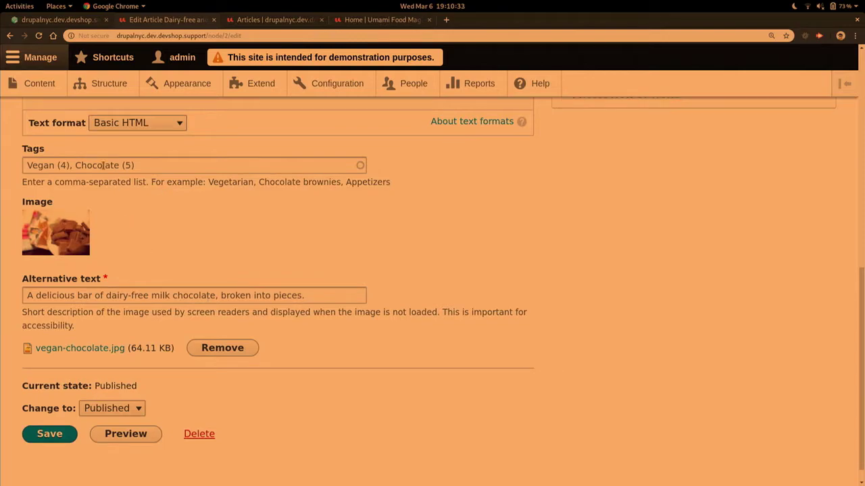
{"action": "left_click", "coordinate": [102, 165]}
{"action": "scroll", "coordinate": [206, 251], "scroll_direction": "down", "scroll_amount": 1}
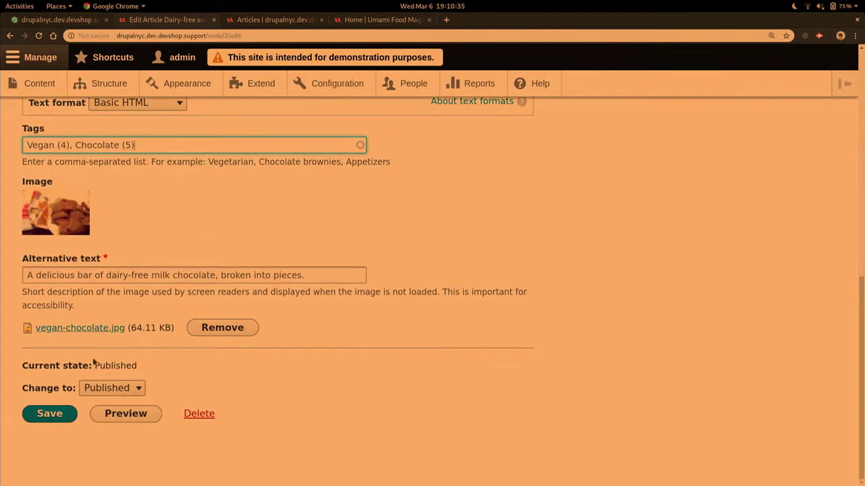
{"action": "left_click", "coordinate": [118, 387]}
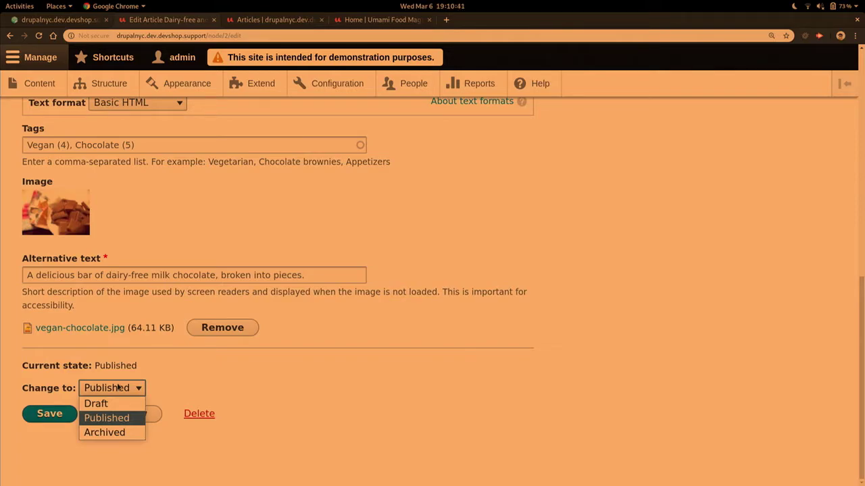
{"action": "scroll", "coordinate": [386, 342], "scroll_direction": "up", "scroll_amount": 10}
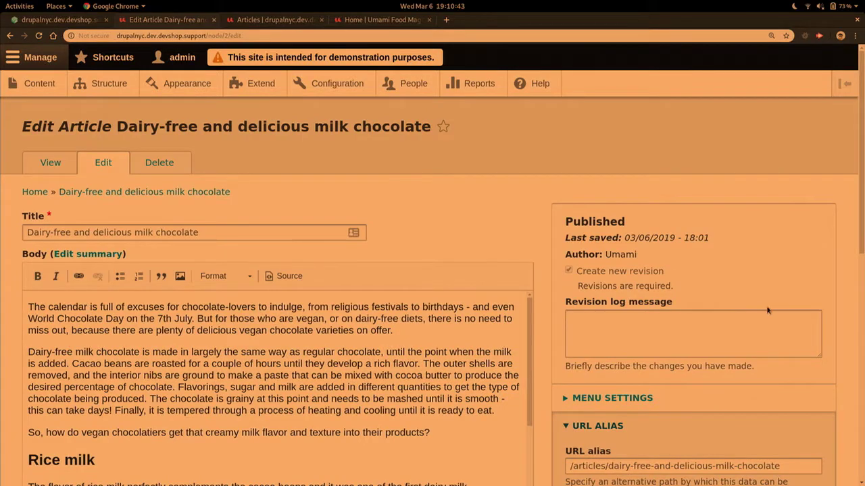
- Enable a menu link for the milk chocolate article with the description 'Today's Special'
{"action": "scroll", "coordinate": [767, 310], "scroll_direction": "down", "scroll_amount": 3}
{"action": "left_click", "coordinate": [631, 208]}
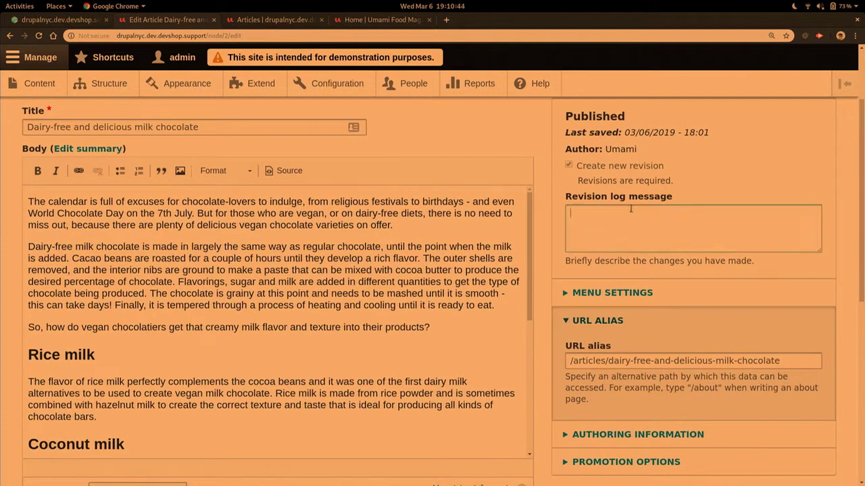
{"action": "left_click", "coordinate": [629, 294]}
{"action": "left_click", "coordinate": [603, 322]}
{"action": "scroll", "coordinate": [747, 296], "scroll_direction": "down", "scroll_amount": 3}
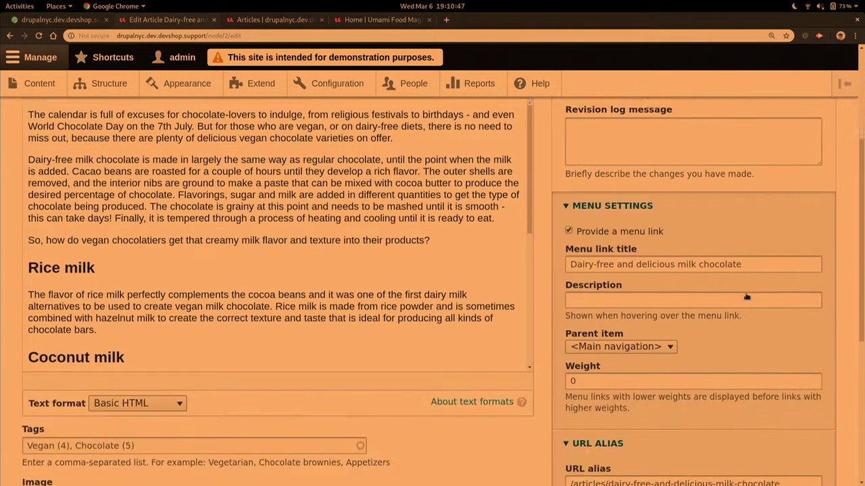
{"action": "left_click", "coordinate": [628, 291]}
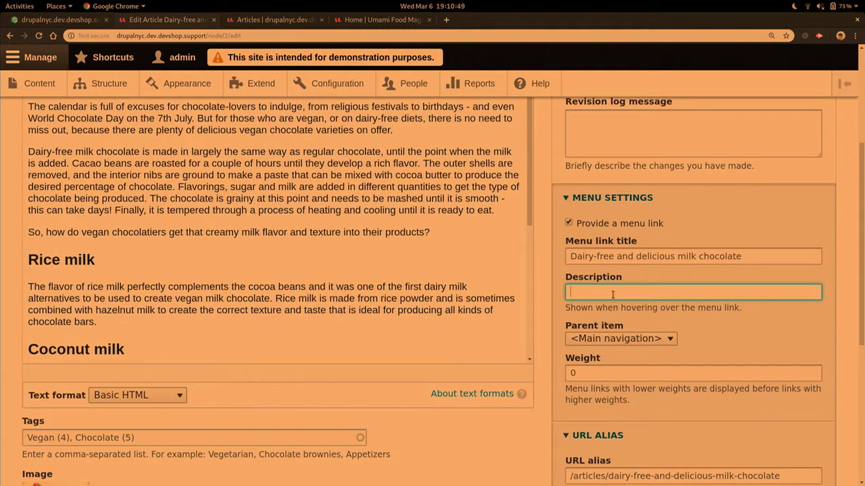
{"action": "type", "text": "Today's Special"}
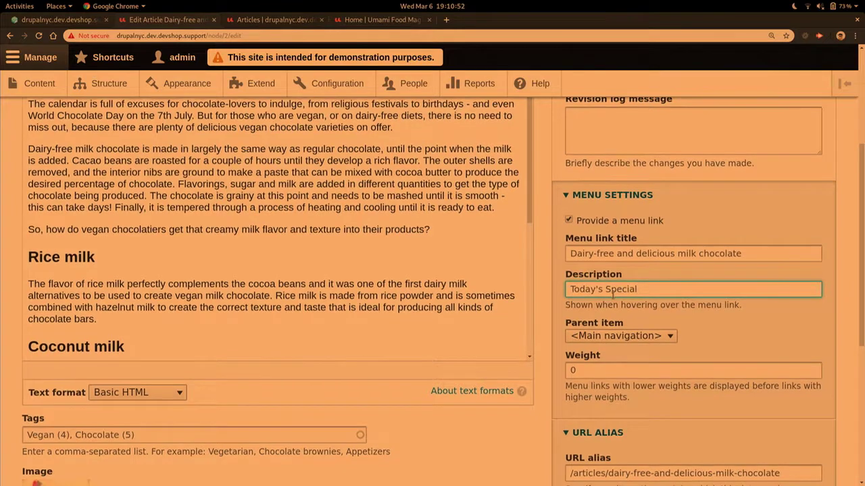
- Keep <Main navigation> as the menu link's parent item
{"action": "scroll", "coordinate": [613, 295], "scroll_direction": "down", "scroll_amount": 1}
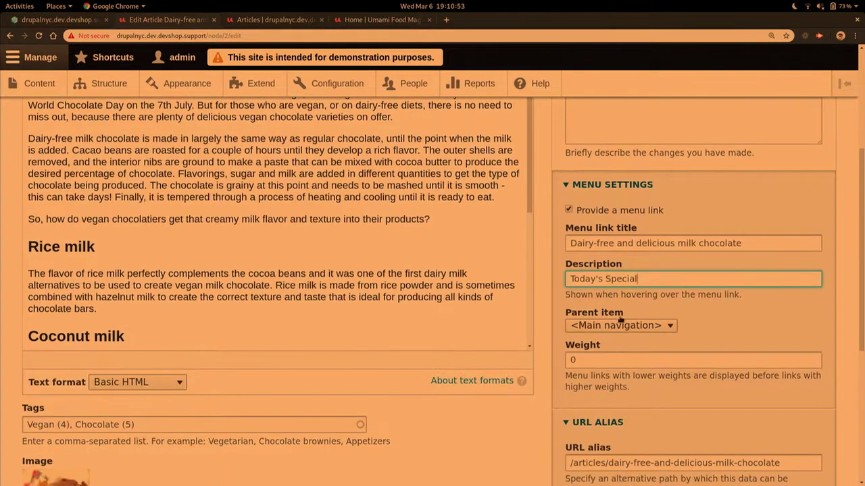
{"action": "left_click", "coordinate": [620, 325]}
{"action": "left_click", "coordinate": [735, 332]}
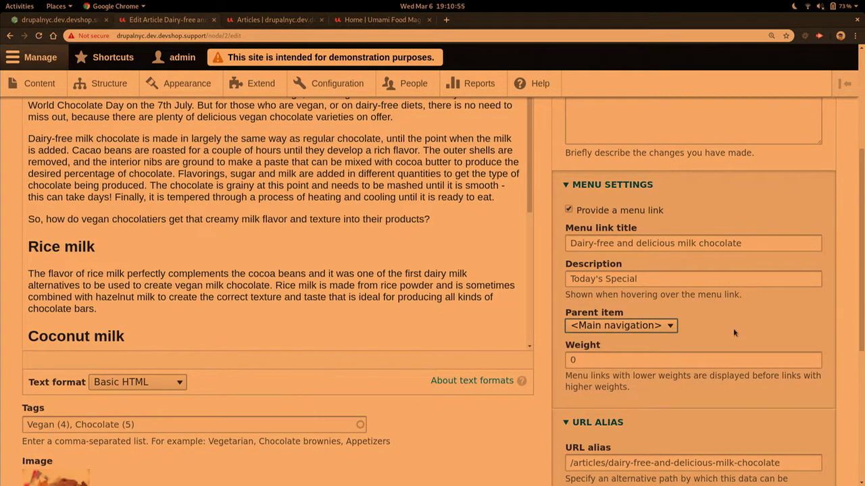
{"action": "left_click", "coordinate": [641, 325]}
{"action": "left_click", "coordinate": [641, 325]}
{"action": "scroll", "coordinate": [640, 326], "scroll_direction": "down", "scroll_amount": 5}
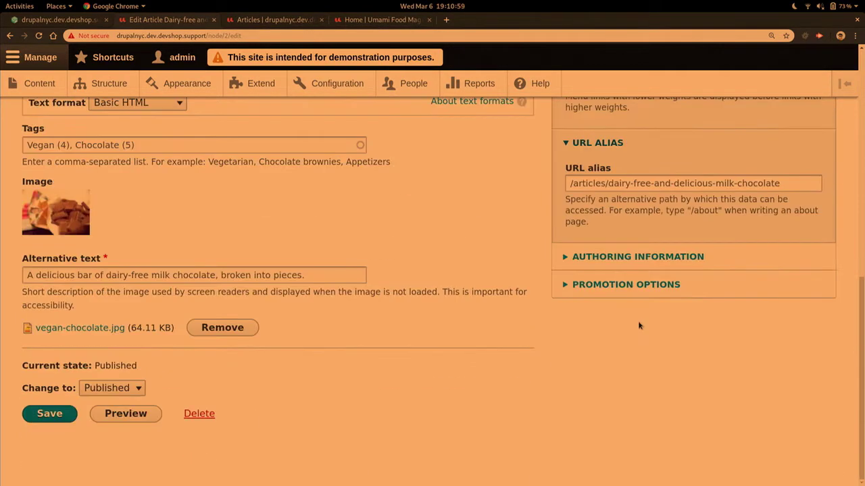
{"action": "scroll", "coordinate": [656, 304], "scroll_direction": "up", "scroll_amount": 5}
{"action": "scroll", "coordinate": [656, 303], "scroll_direction": "down", "scroll_amount": 3}
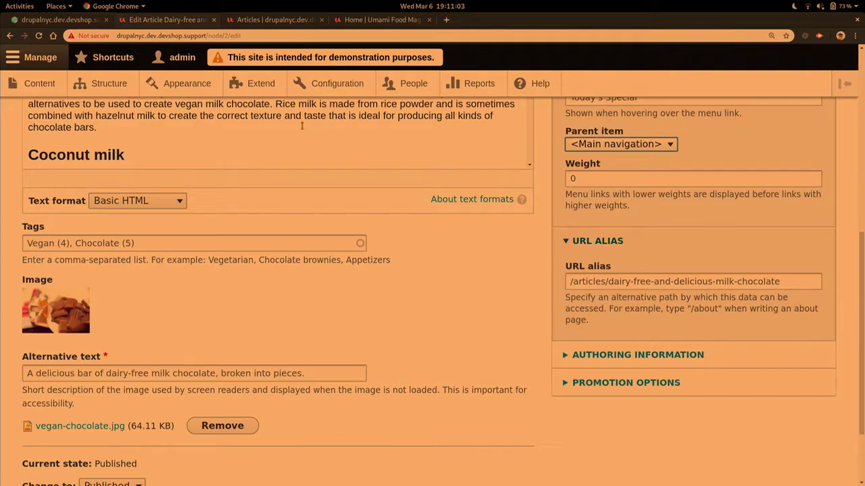
- Check the node path and URL alias, then save the article
{"action": "left_click", "coordinate": [214, 35]}
{"action": "double_click", "coordinate": [214, 35]}
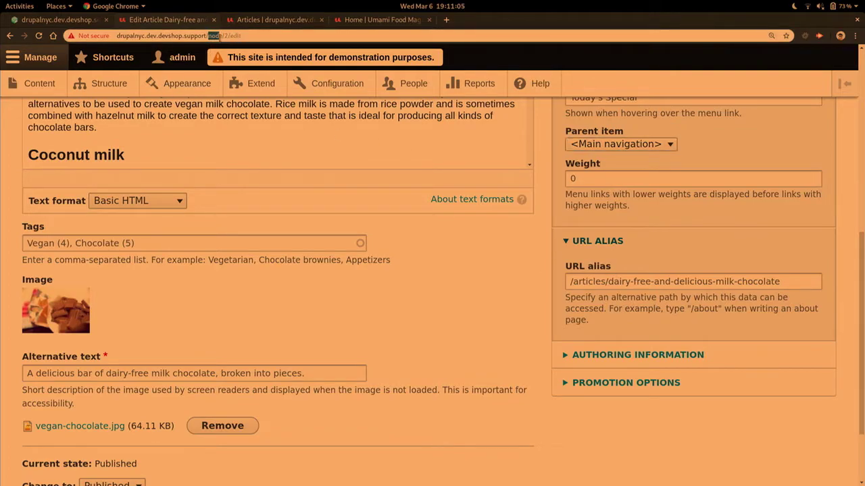
{"action": "left_click_drag", "start_coordinate": [215, 35], "coordinate": [230, 35]}
{"action": "left_click", "coordinate": [636, 277]}
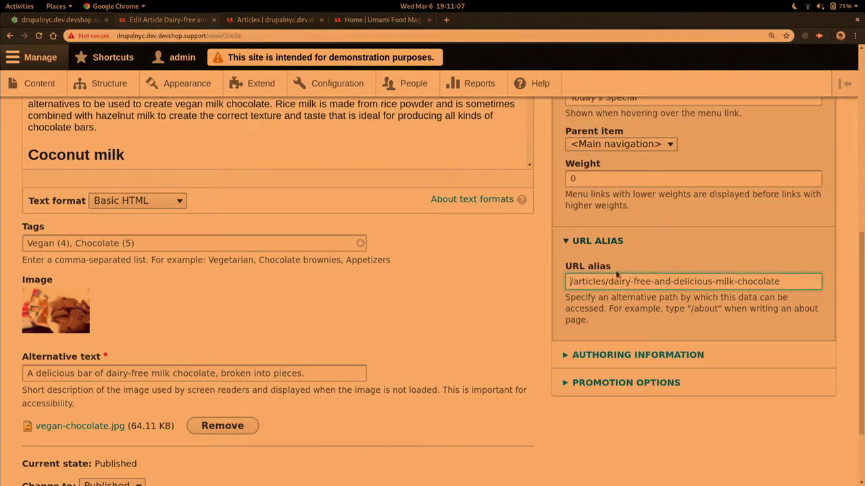
{"action": "left_click_drag", "start_coordinate": [600, 277], "coordinate": [812, 297]}
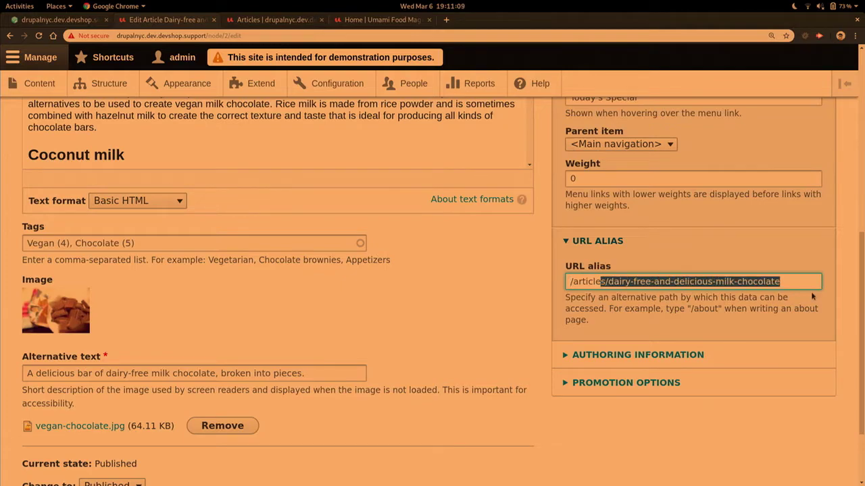
{"action": "scroll", "coordinate": [408, 370], "scroll_direction": "down", "scroll_amount": 3}
{"action": "left_click", "coordinate": [58, 419]}
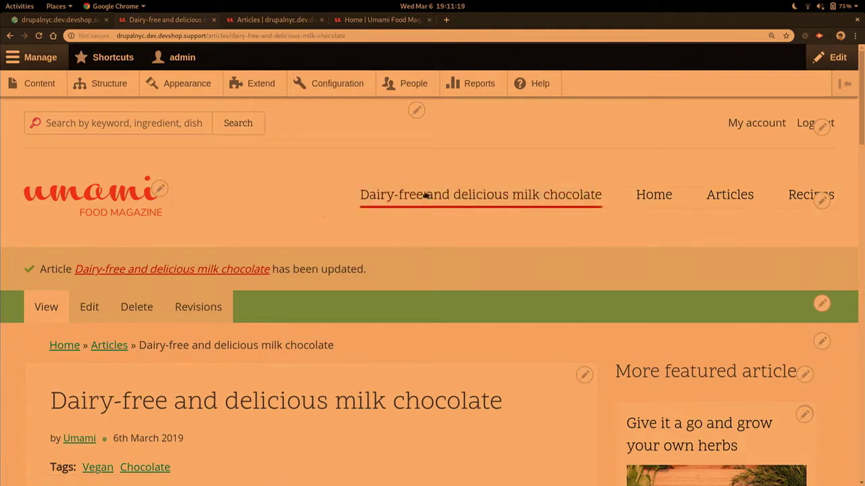
- Open Main navigation's Edit menu page from the menu's contextual pencil on the article page
{"action": "left_click", "coordinate": [820, 201]}
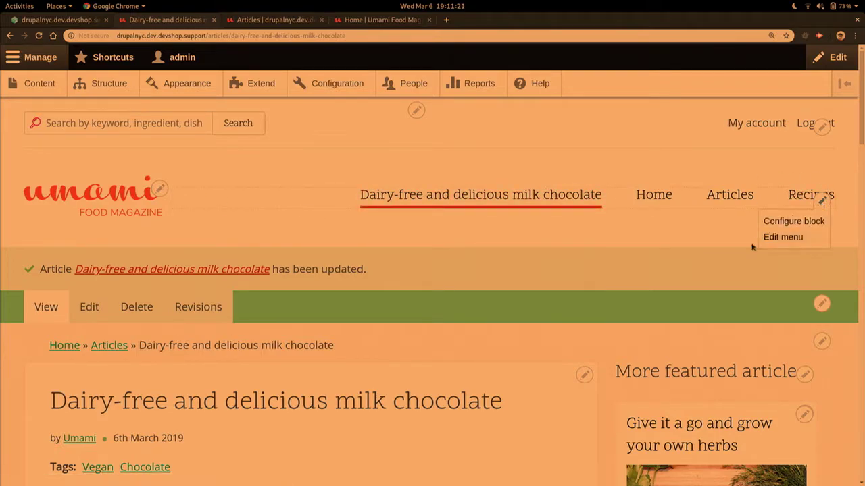
{"action": "left_click", "coordinate": [820, 200]}
{"action": "left_click", "coordinate": [790, 237]}
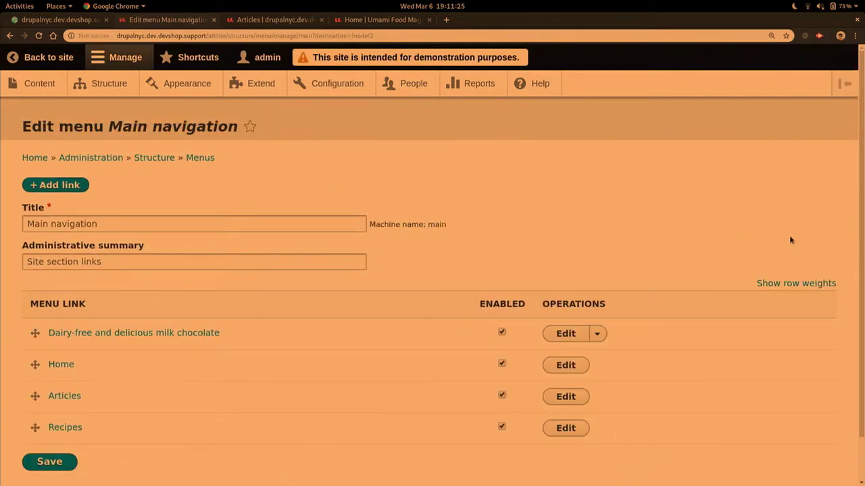
- Drag the Dairy-free and delicious milk chocolate link below Recipes and save the menu
{"action": "scroll", "coordinate": [234, 317], "scroll_direction": "down", "scroll_amount": 1}
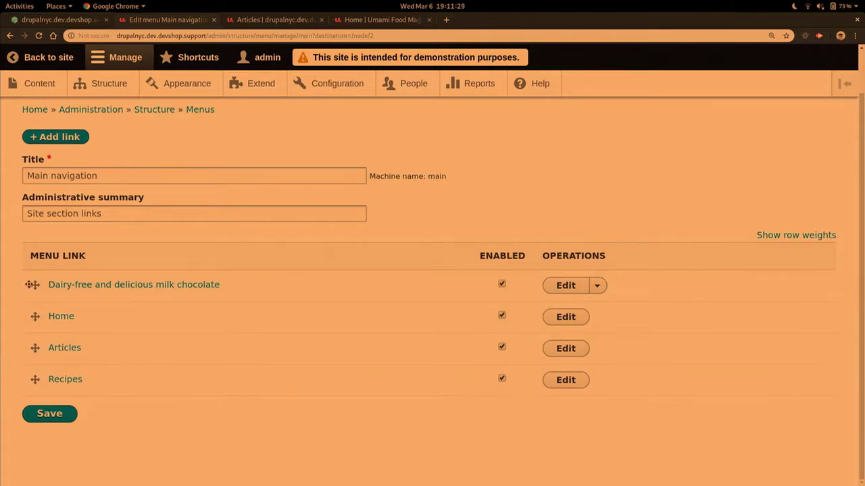
{"action": "left_click_drag", "start_coordinate": [35, 284], "coordinate": [34, 382]}
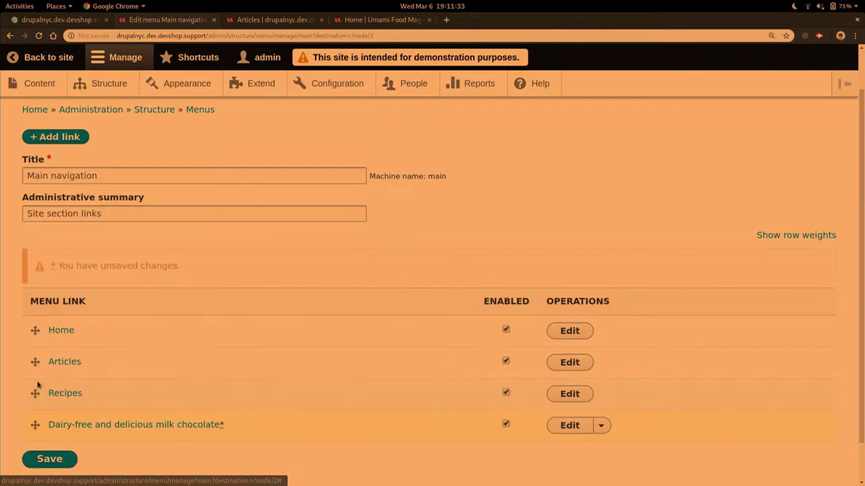
{"action": "scroll", "coordinate": [300, 291], "scroll_direction": "down", "scroll_amount": 1}
{"action": "left_click", "coordinate": [37, 420]}
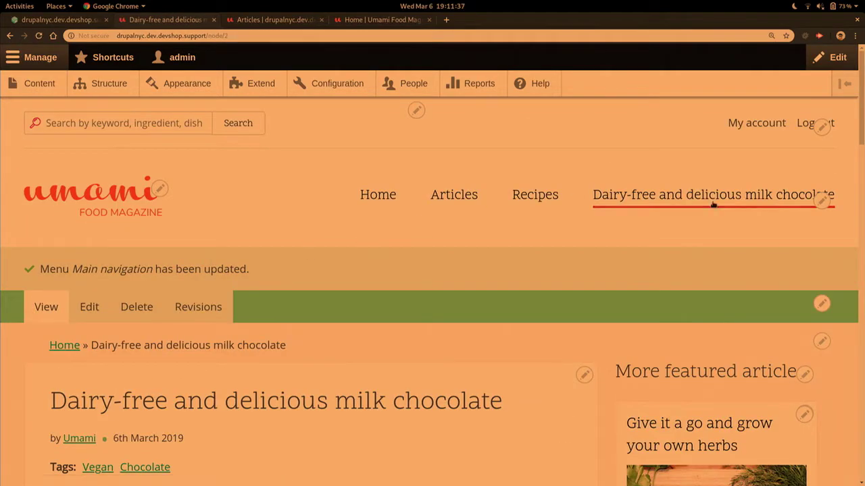
- Go to the Structure administration page
{"action": "left_click", "coordinate": [822, 200]}
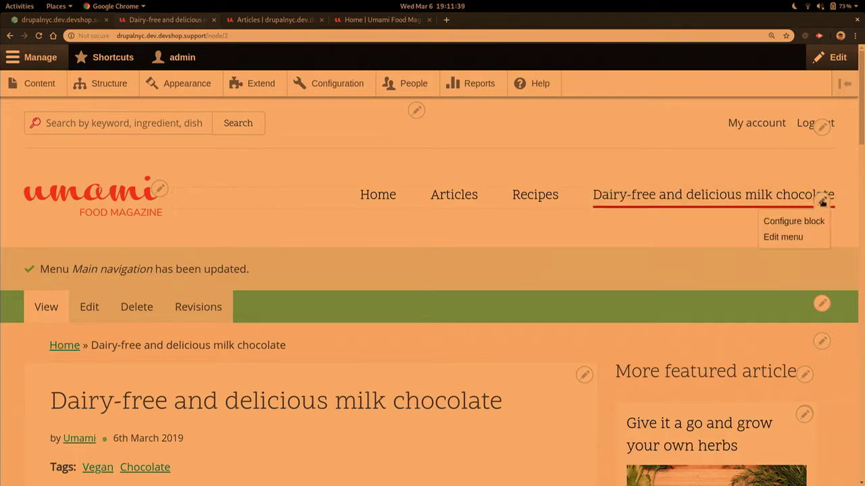
{"action": "left_click", "coordinate": [822, 200]}
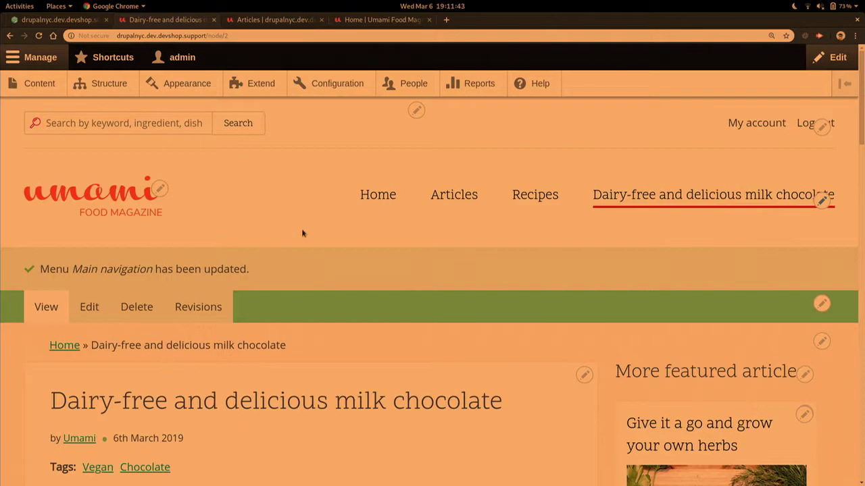
{"action": "left_click", "coordinate": [104, 80]}
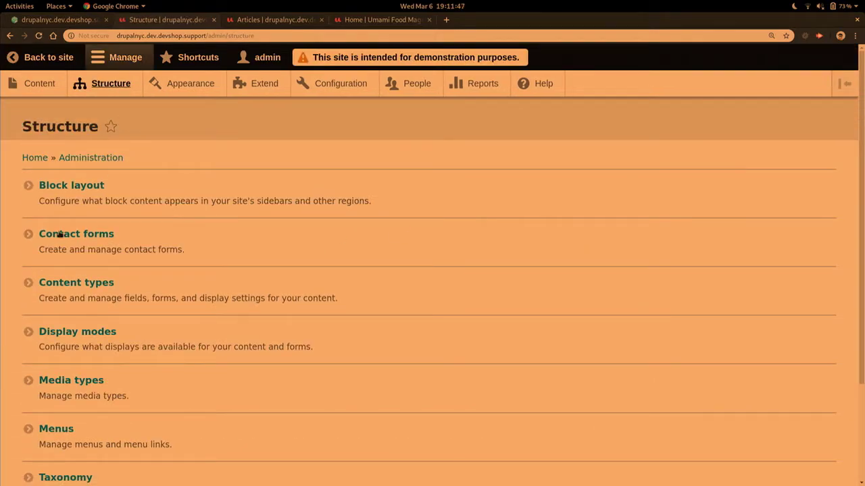
- Open the Recipe content type's Manage display settings
{"action": "left_click", "coordinate": [109, 283]}
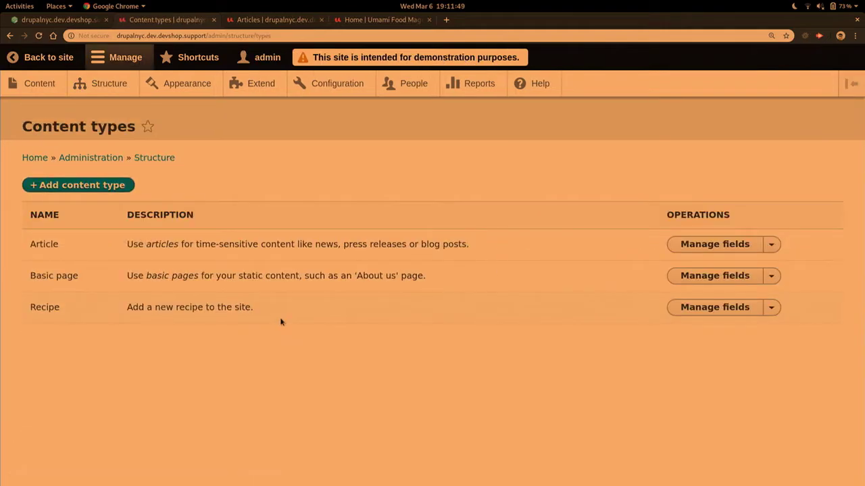
{"action": "left_click", "coordinate": [714, 307]}
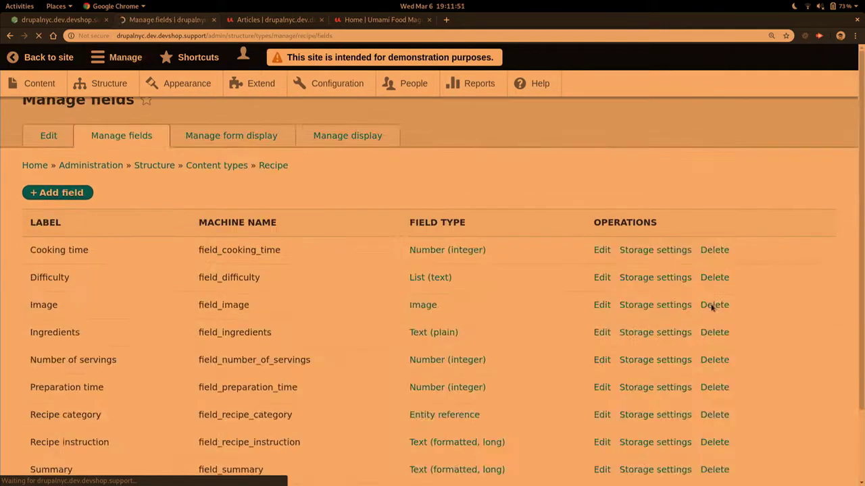
{"action": "scroll", "coordinate": [349, 314], "scroll_direction": "down", "scroll_amount": 2}
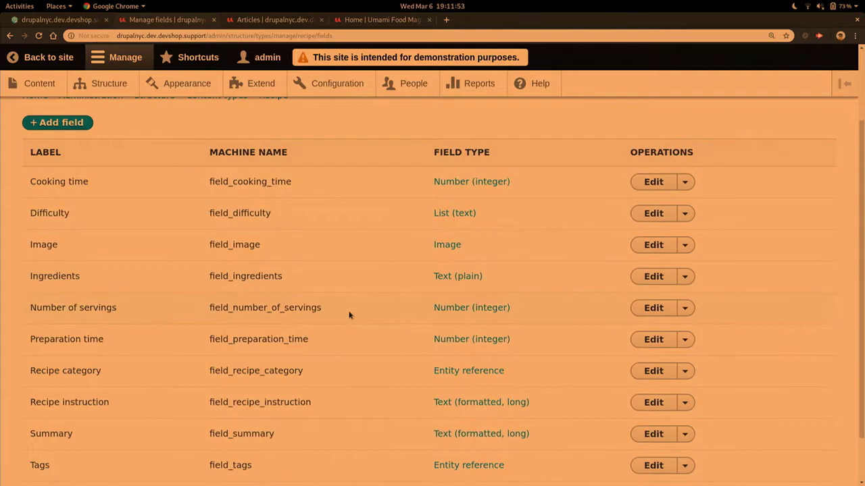
{"action": "scroll", "coordinate": [349, 314], "scroll_direction": "up", "scroll_amount": 3}
{"action": "scroll", "coordinate": [349, 314], "scroll_direction": "down", "scroll_amount": 2}
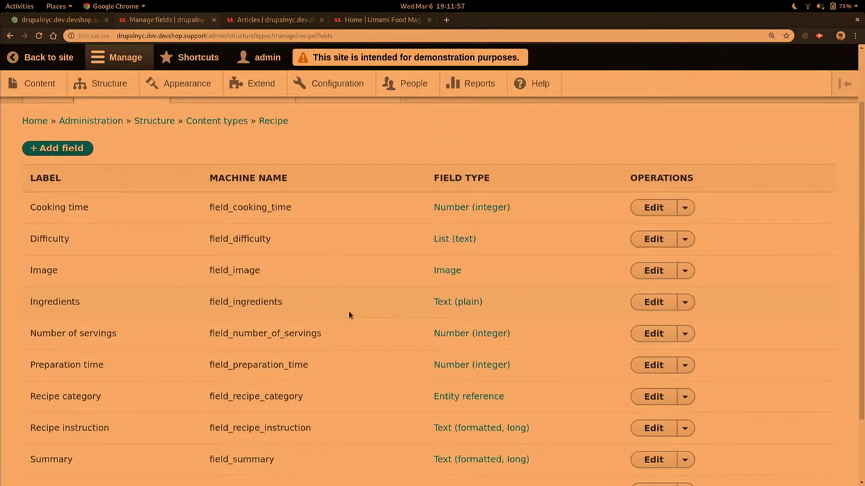
{"action": "scroll", "coordinate": [349, 315], "scroll_direction": "up", "scroll_amount": 2}
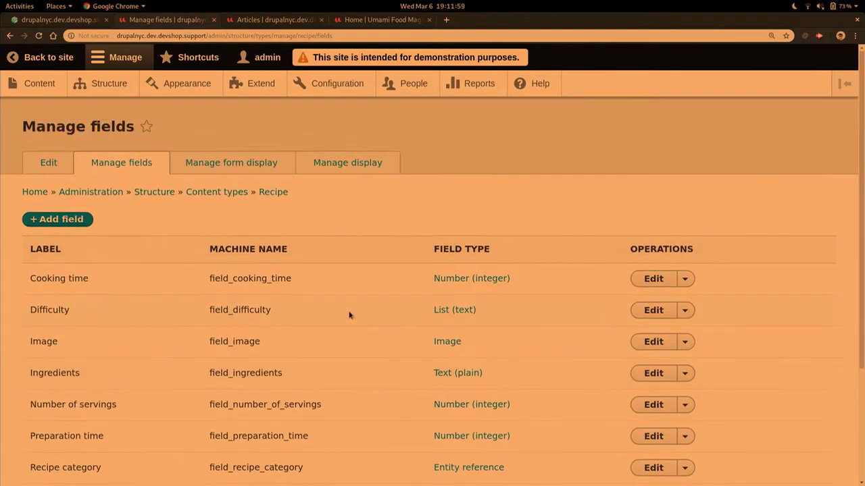
{"action": "left_click", "coordinate": [323, 169]}
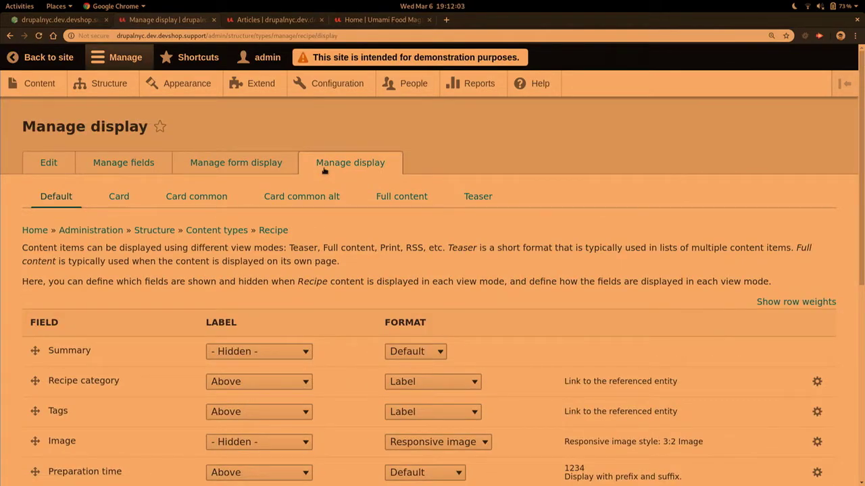
- Move Tags below Recipe instruction and save the Recipe display
{"action": "scroll", "coordinate": [324, 171], "scroll_direction": "down", "scroll_amount": 5}
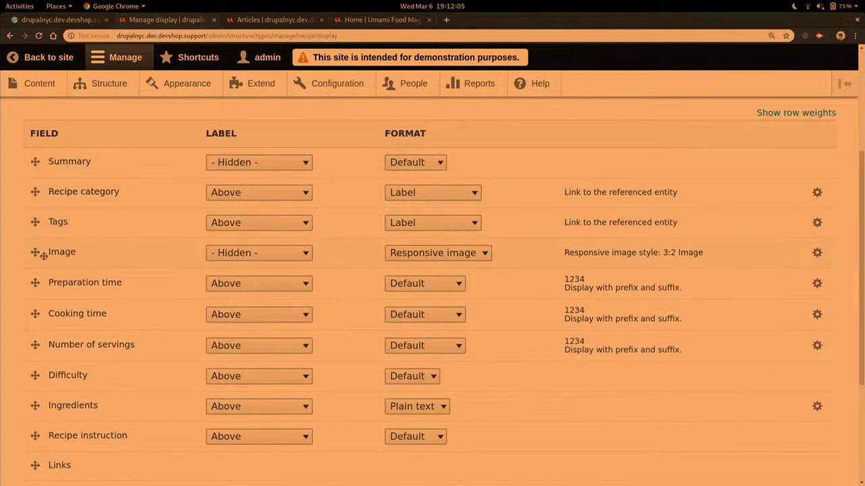
{"action": "left_click_drag", "start_coordinate": [34, 222], "coordinate": [34, 439]}
{"action": "scroll", "coordinate": [33, 433], "scroll_direction": "down", "scroll_amount": 3}
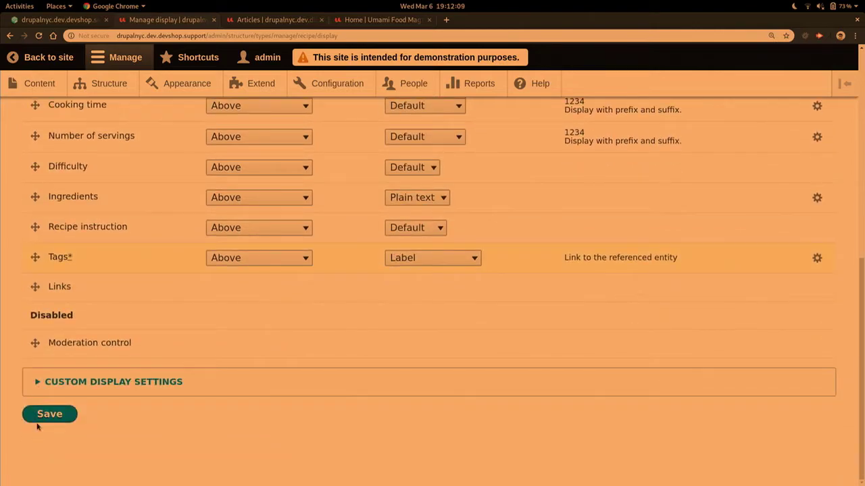
{"action": "left_click", "coordinate": [49, 414]}
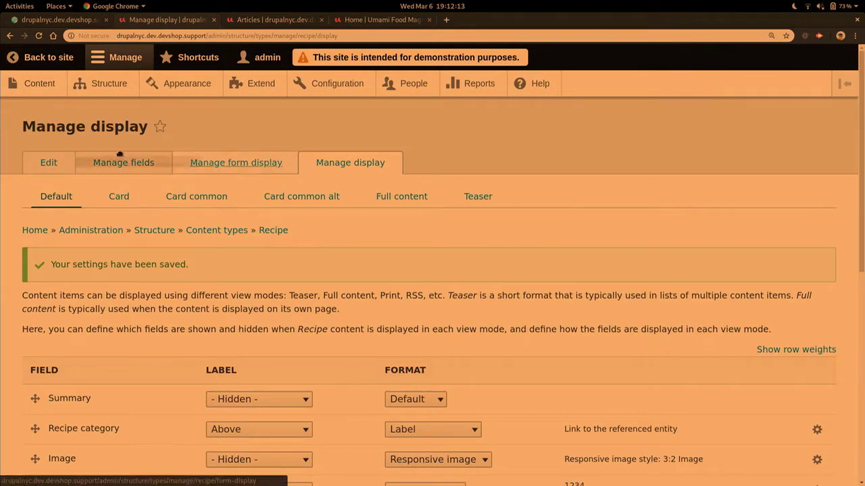
- Open the Article content type's Manage display settings
{"action": "left_click", "coordinate": [108, 83]}
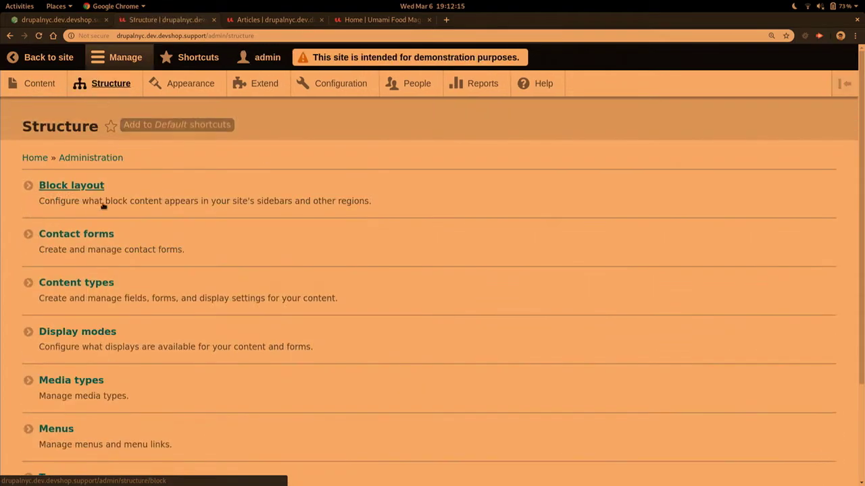
{"action": "left_click", "coordinate": [70, 288]}
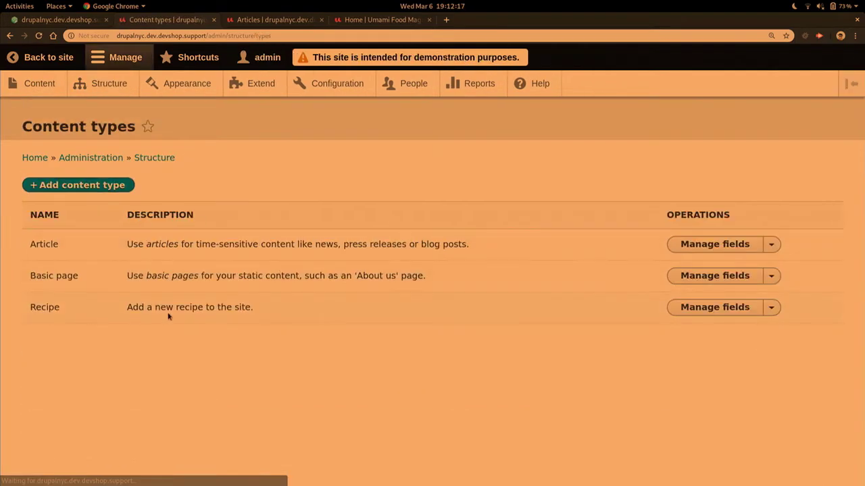
{"action": "left_click", "coordinate": [723, 246]}
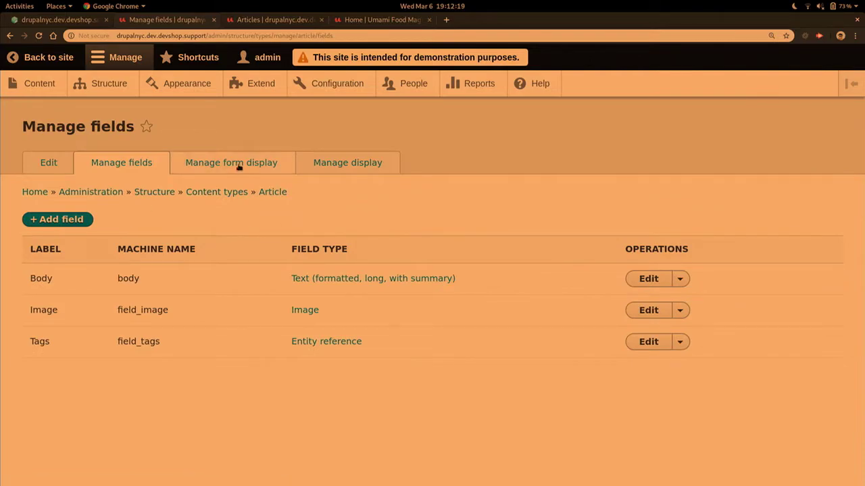
{"action": "left_click", "coordinate": [340, 166]}
- Move Body above Image, save the Article display, and return to the article page
{"action": "scroll", "coordinate": [284, 347], "scroll_direction": "down", "scroll_amount": 3}
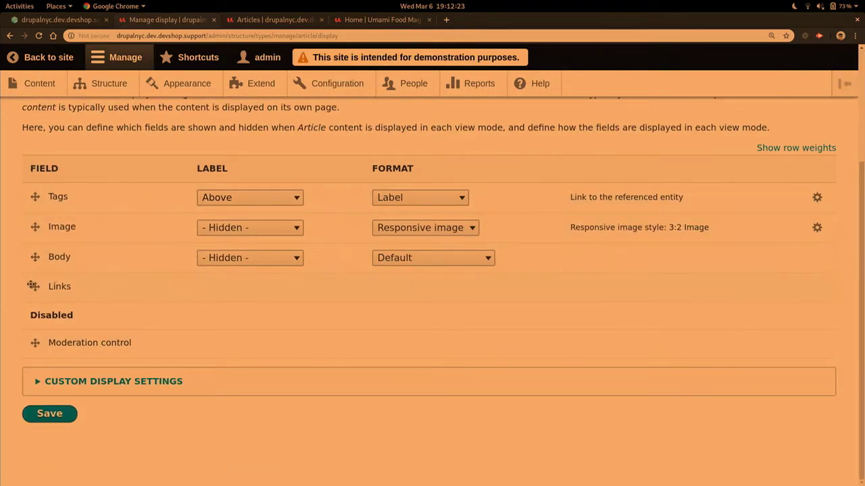
{"action": "left_click_drag", "start_coordinate": [33, 257], "coordinate": [33, 226]}
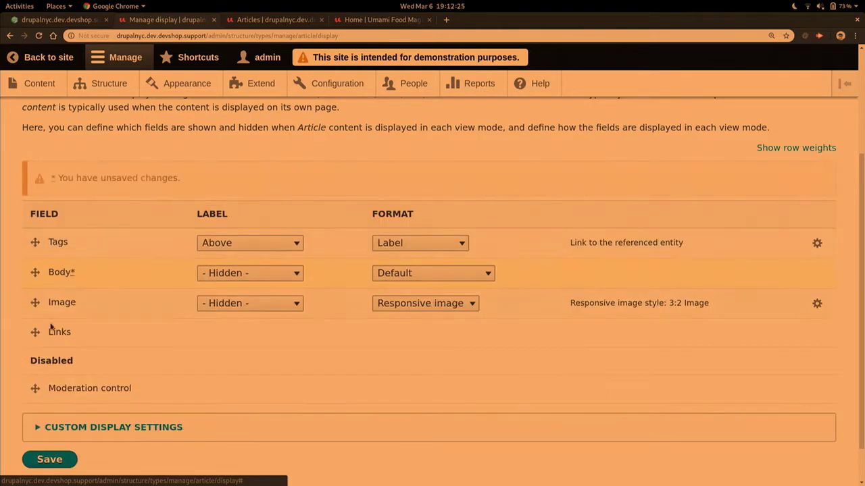
{"action": "left_click", "coordinate": [49, 460]}
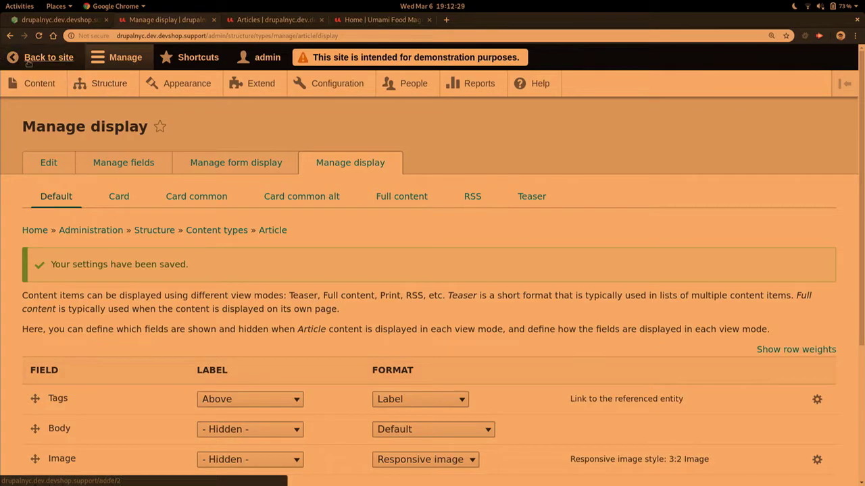
{"action": "left_click", "coordinate": [28, 60]}
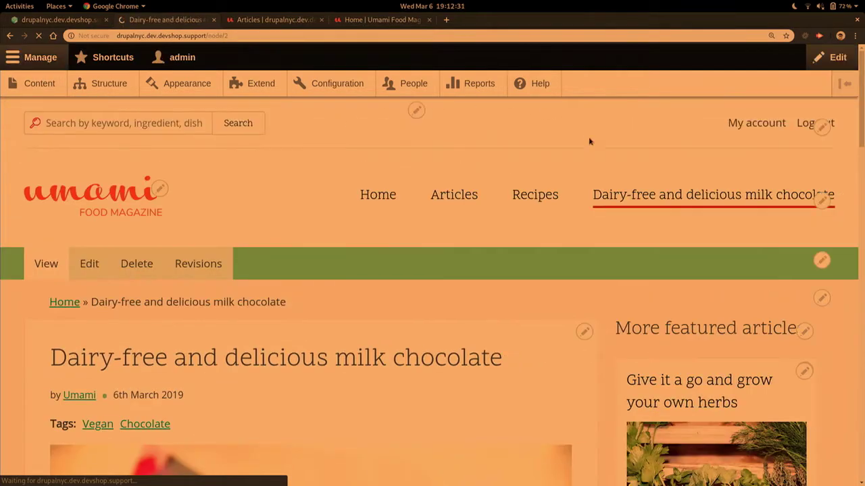
- Open the milk chocolate article from its menu link and scroll through it
{"action": "left_click", "coordinate": [676, 196]}
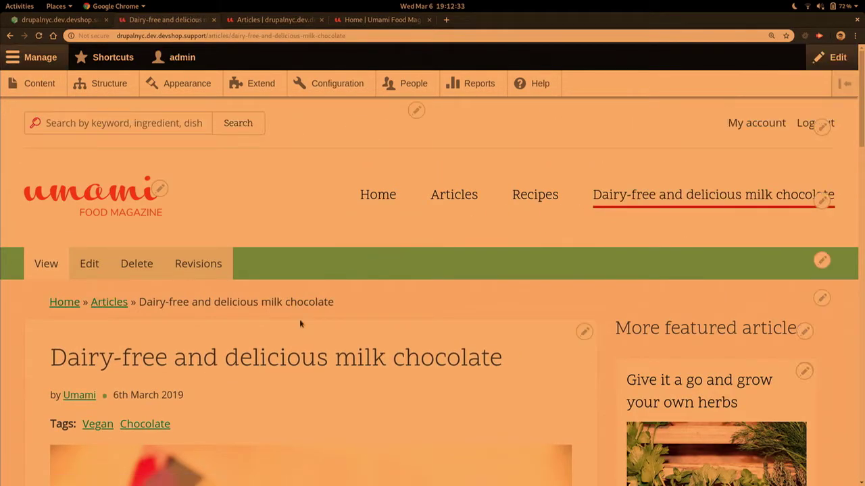
{"action": "scroll", "coordinate": [300, 319], "scroll_direction": "down", "scroll_amount": 15}
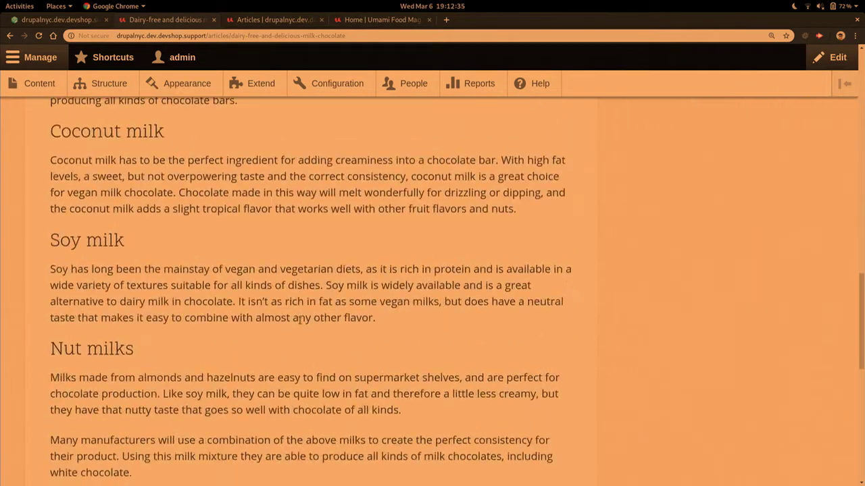
{"action": "scroll", "coordinate": [299, 319], "scroll_direction": "down", "scroll_amount": 5}
{"action": "scroll", "coordinate": [301, 324], "scroll_direction": "up", "scroll_amount": 20}
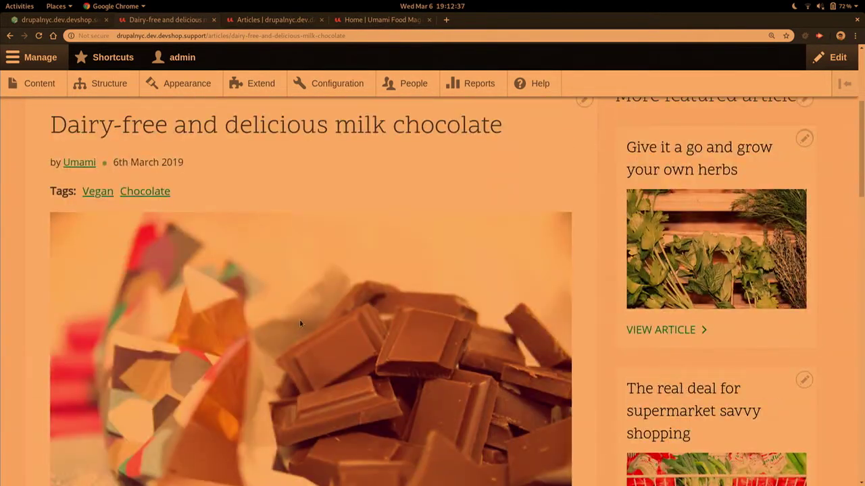
{"action": "scroll", "coordinate": [300, 322], "scroll_direction": "up", "scroll_amount": 5}
{"action": "scroll", "coordinate": [501, 368], "scroll_direction": "down", "scroll_amount": 3}
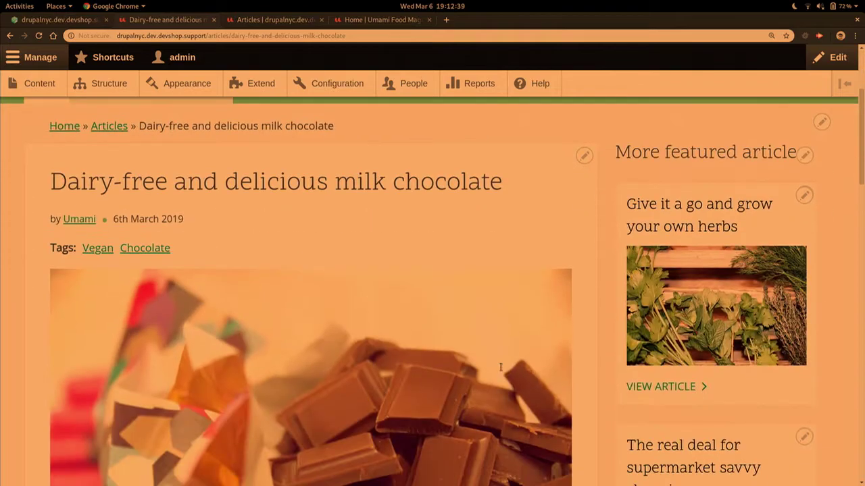
{"action": "scroll", "coordinate": [501, 368], "scroll_direction": "down", "scroll_amount": 3}
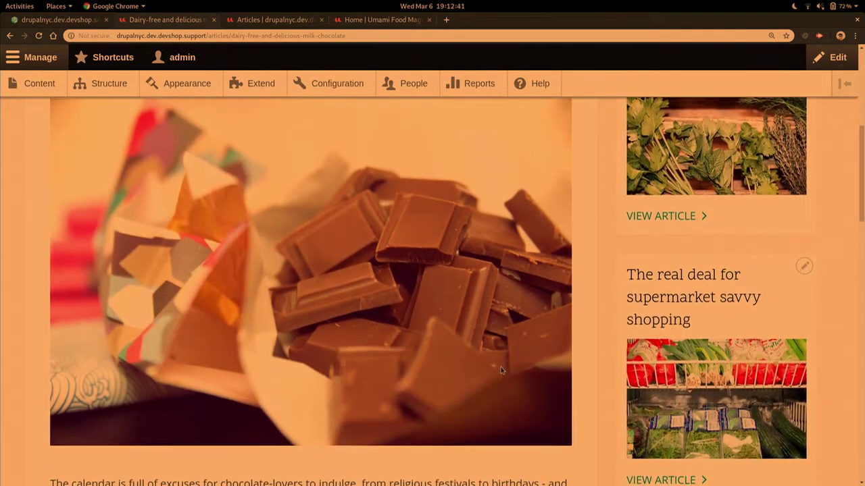
- Show the article's contextual edit options, then switch to the DevShop Cloud Dashboard
{"action": "scroll", "coordinate": [500, 367], "scroll_direction": "up", "scroll_amount": 5}
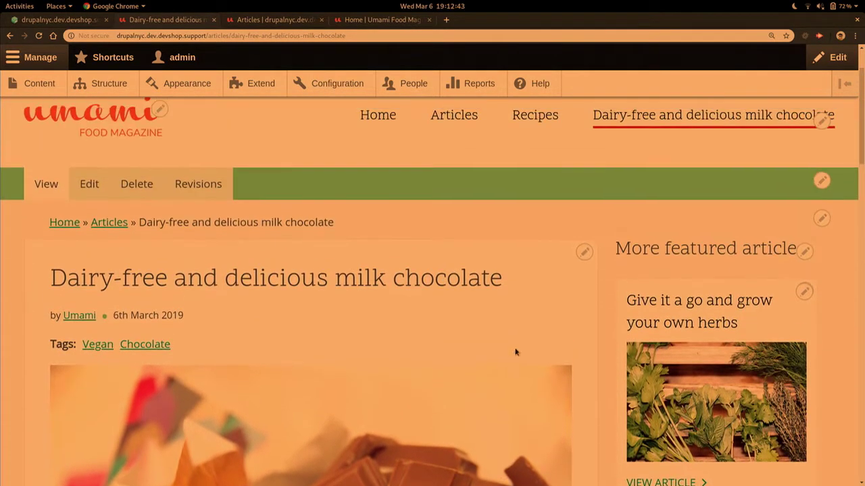
{"action": "left_click", "coordinate": [584, 252]}
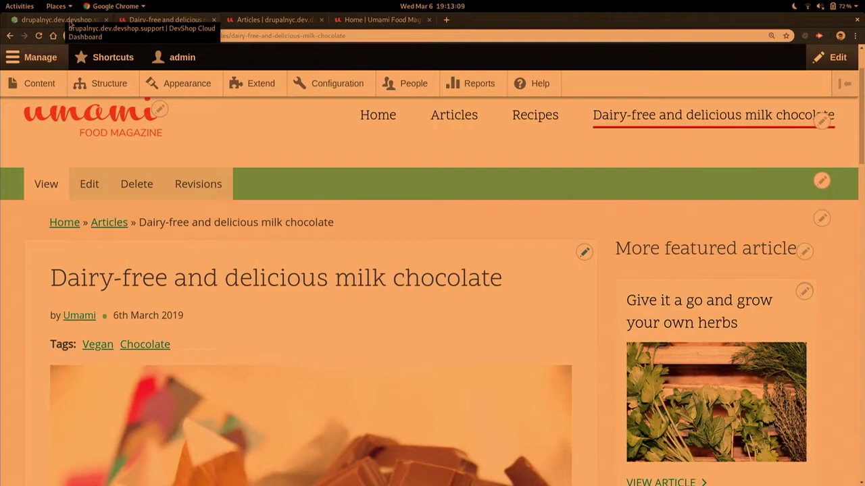
{"action": "left_click", "coordinate": [70, 23]}
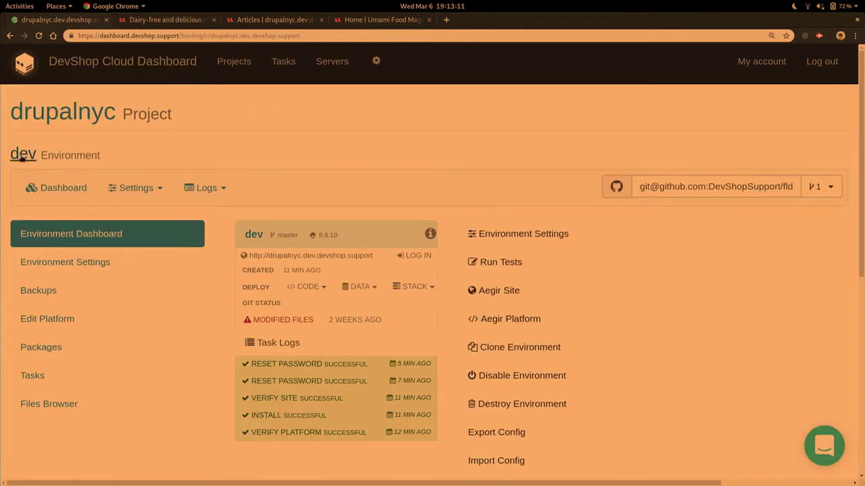
- Open the drupalnyc project overview, then return to the Umami Articles listing
{"action": "left_click", "coordinate": [73, 115]}
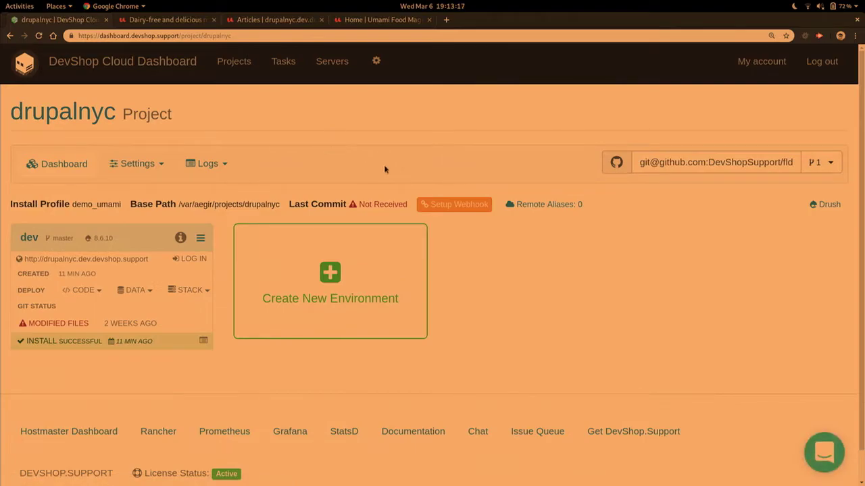
{"action": "left_click", "coordinate": [289, 22]}
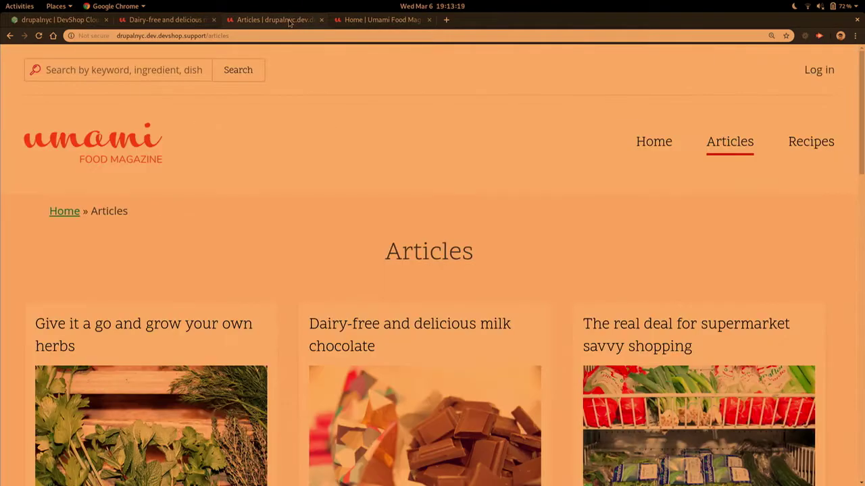
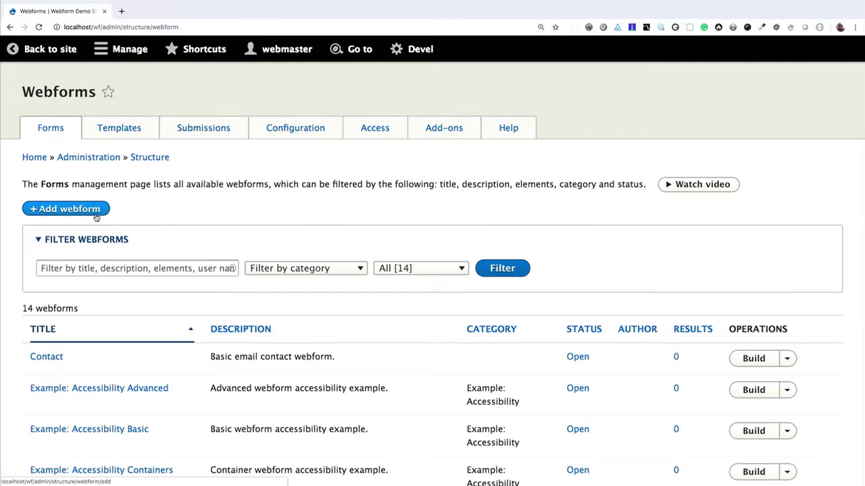
- Look over the Contact webform's list of elements on its Build tab
{"action": "left_click", "coordinate": [50, 358]}
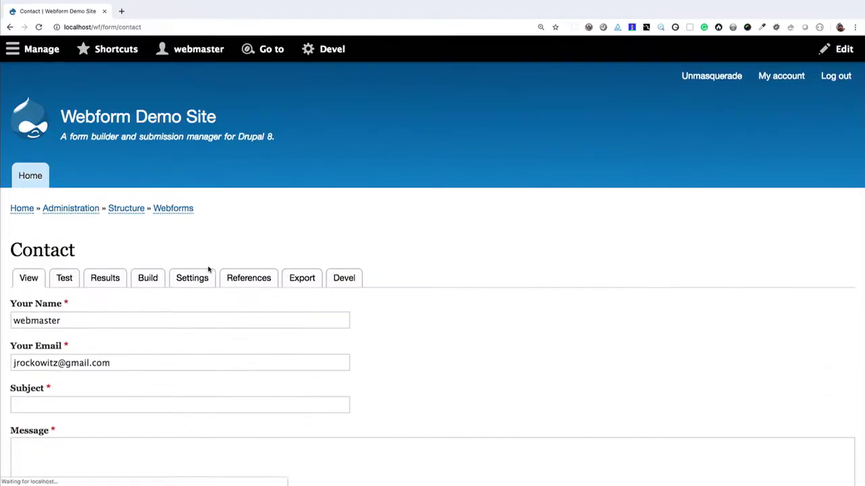
{"action": "scroll", "coordinate": [208, 269], "scroll_direction": "down", "scroll_amount": 3}
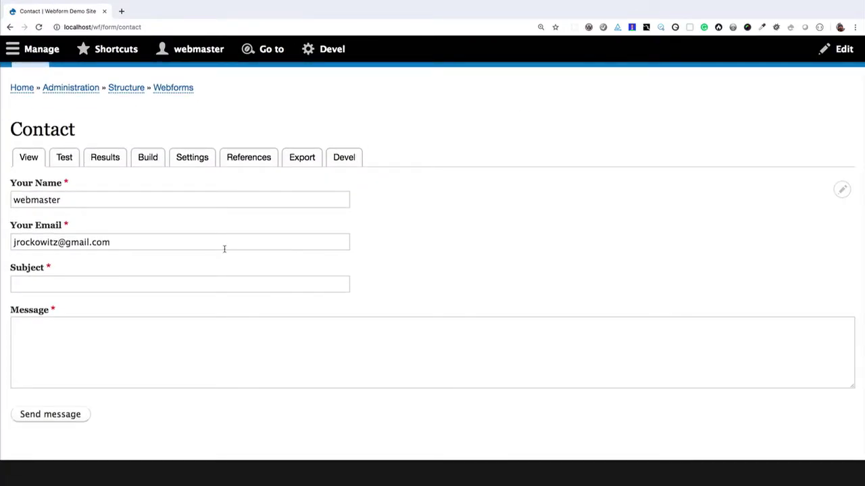
{"action": "left_click", "coordinate": [153, 164]}
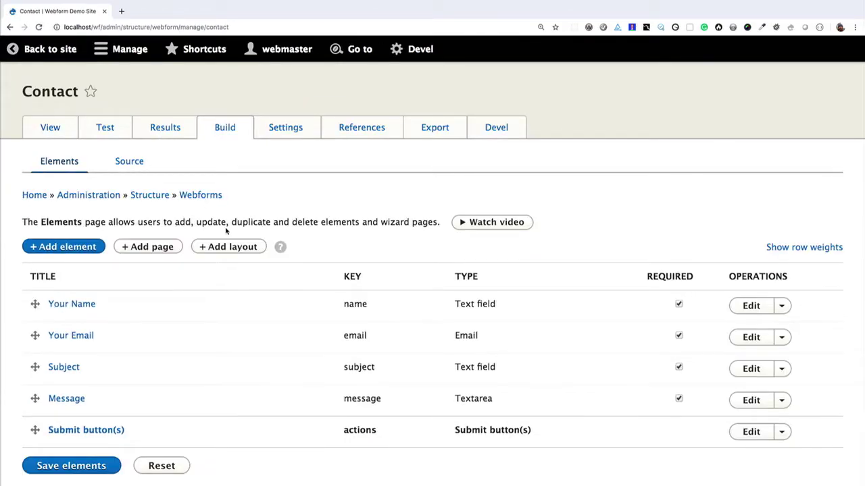
- Create and save a new webform titled 'Registration'
{"action": "left_click", "coordinate": [190, 196]}
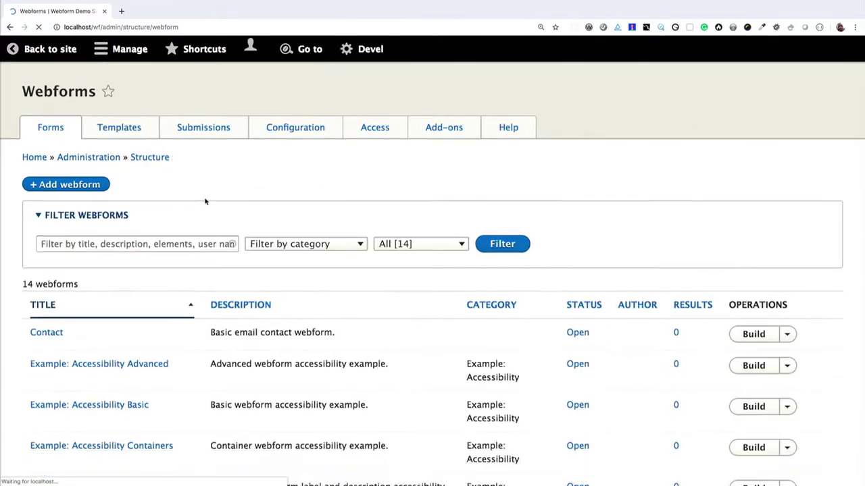
{"action": "left_click", "coordinate": [106, 213]}
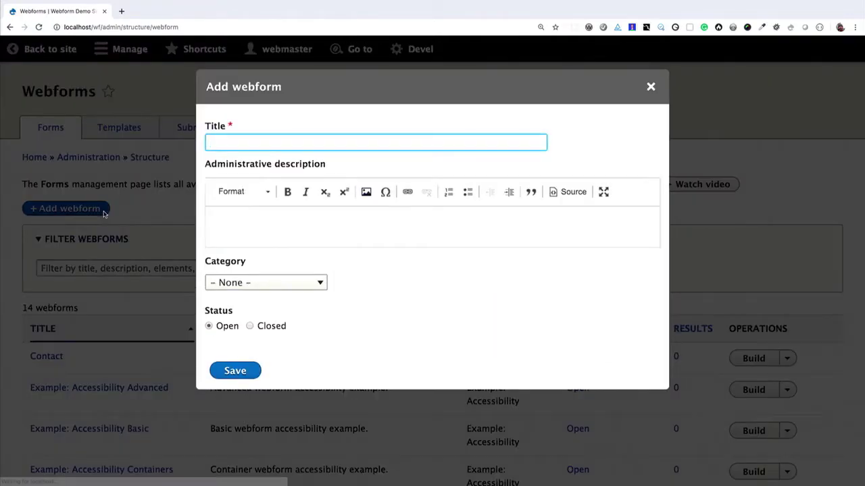
{"action": "type", "text": "Registration"}
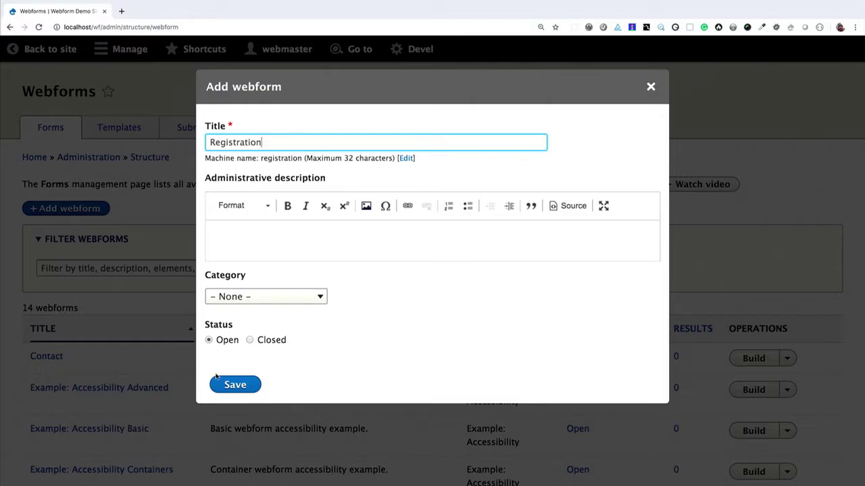
{"action": "left_click", "coordinate": [219, 380]}
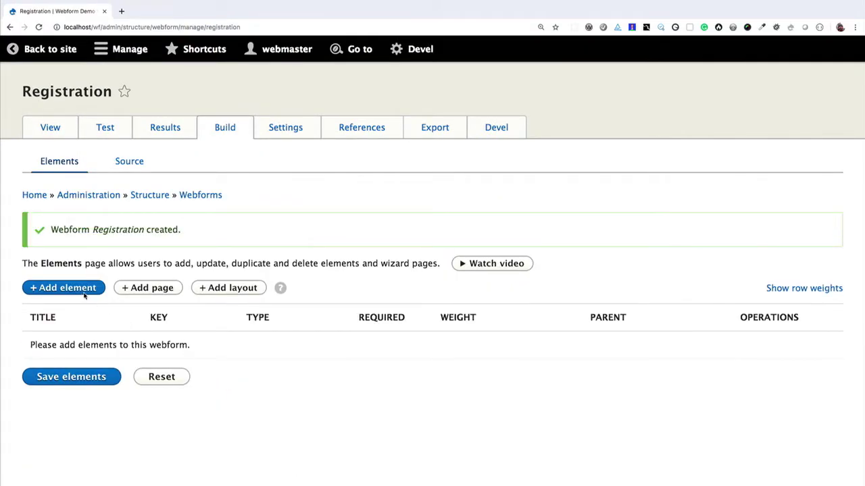
- Add a required 'Your Name' textfield to Registration and preview it on the live form
{"action": "left_click", "coordinate": [84, 294]}
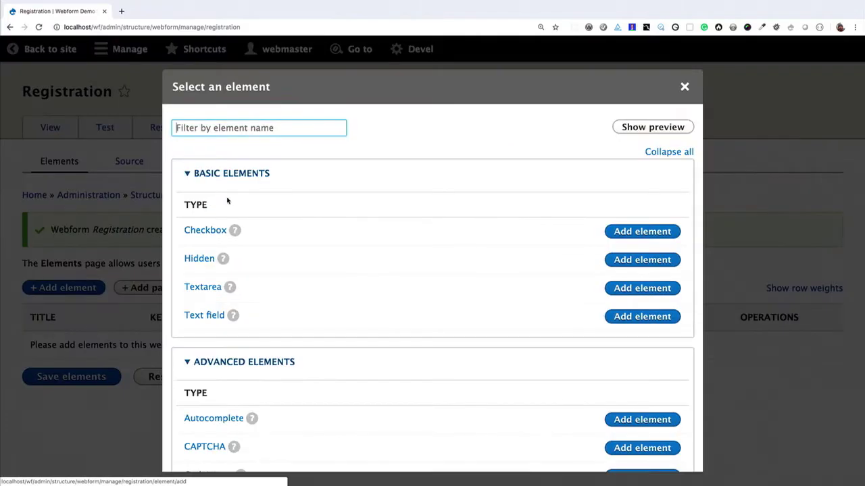
{"action": "left_click", "coordinate": [203, 314]}
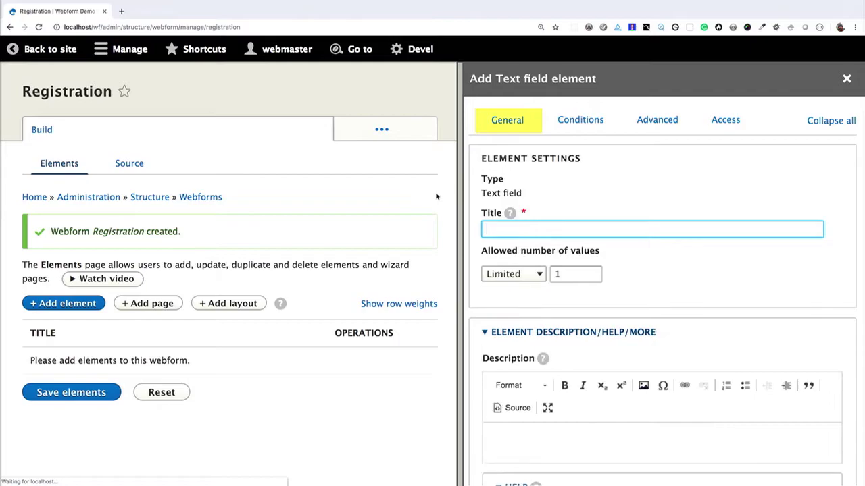
{"action": "left_click", "coordinate": [492, 230]}
{"action": "type", "text": "Your Name"}
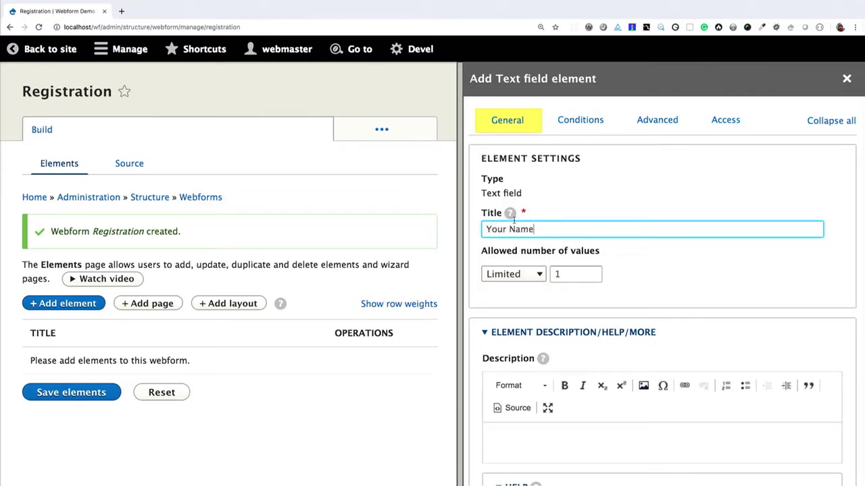
{"action": "scroll", "coordinate": [513, 219], "scroll_direction": "down", "scroll_amount": 15}
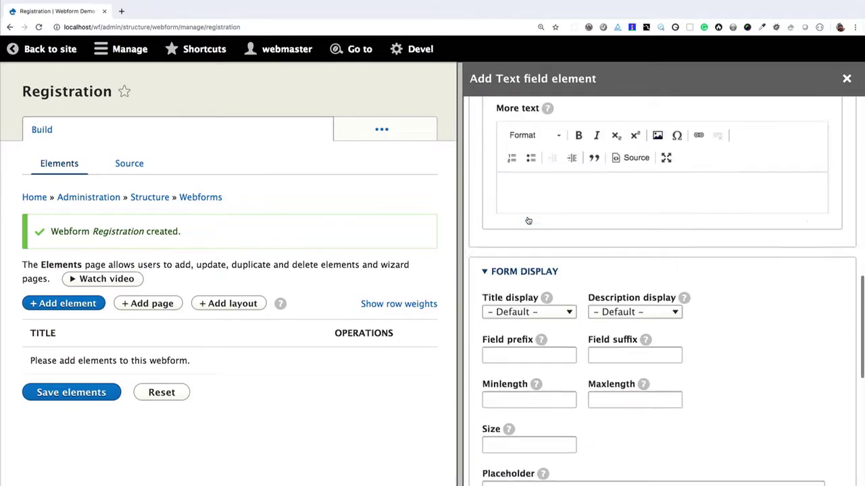
{"action": "left_click", "coordinate": [518, 321]}
{"action": "right_click", "coordinate": [501, 434]}
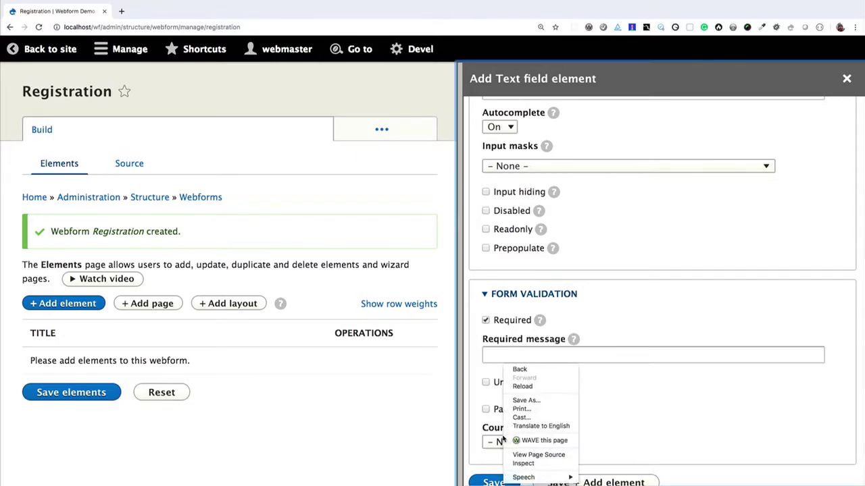
{"action": "scroll", "coordinate": [493, 453], "scroll_direction": "down", "scroll_amount": 2}
{"action": "left_click", "coordinate": [493, 451]}
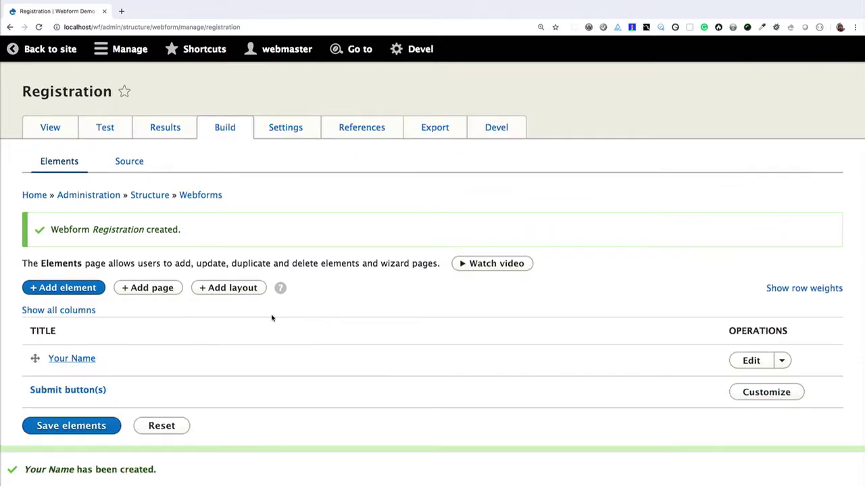
{"action": "left_click", "coordinate": [58, 135]}
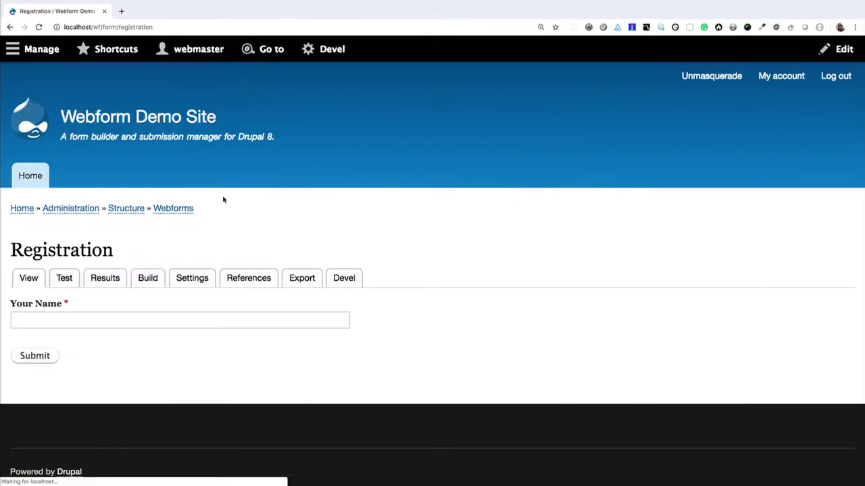
{"action": "left_click", "coordinate": [154, 278]}
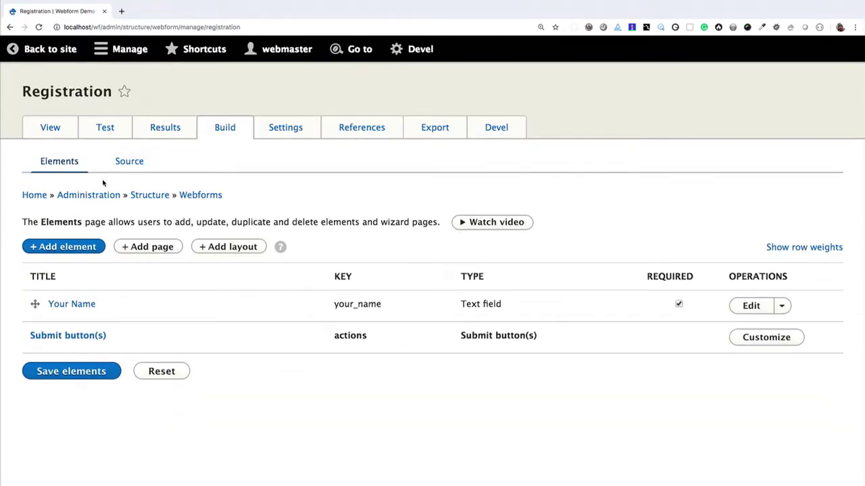
- Replace the Source YAML with the event registration YAML copied from the notes
{"action": "left_click", "coordinate": [120, 170]}
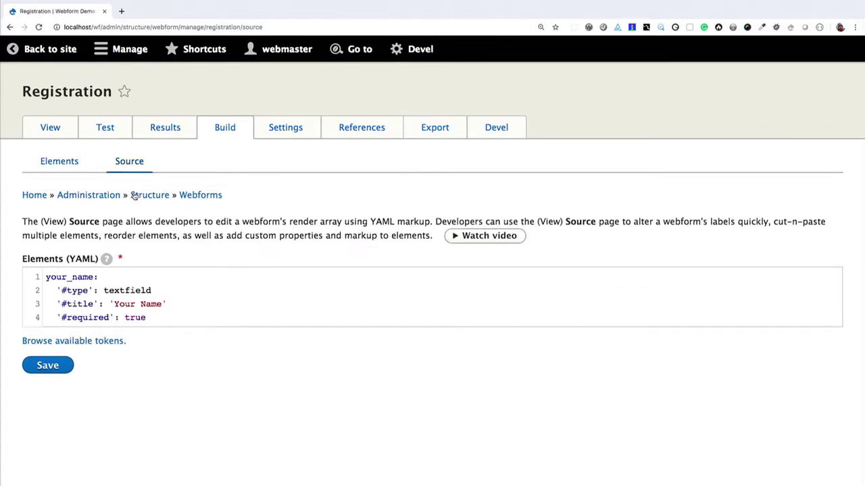
{"action": "left_click_drag", "start_coordinate": [46, 276], "coordinate": [176, 314]}
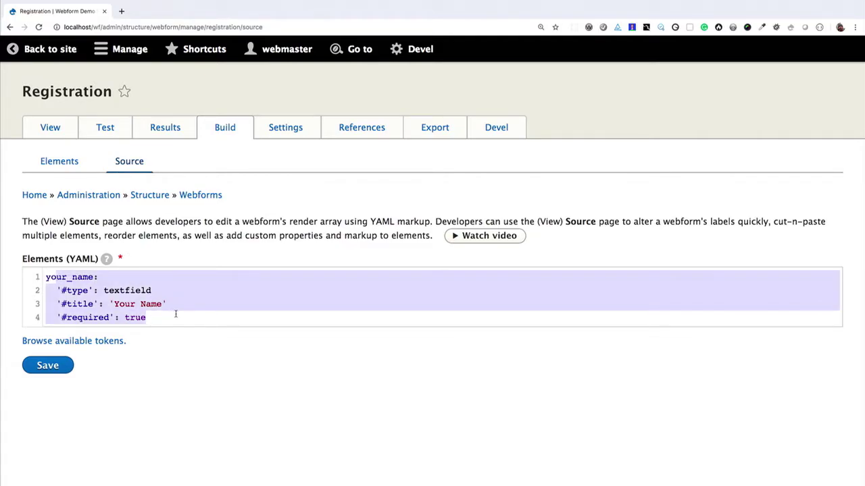
{"action": "key", "text": "super+Tab"}
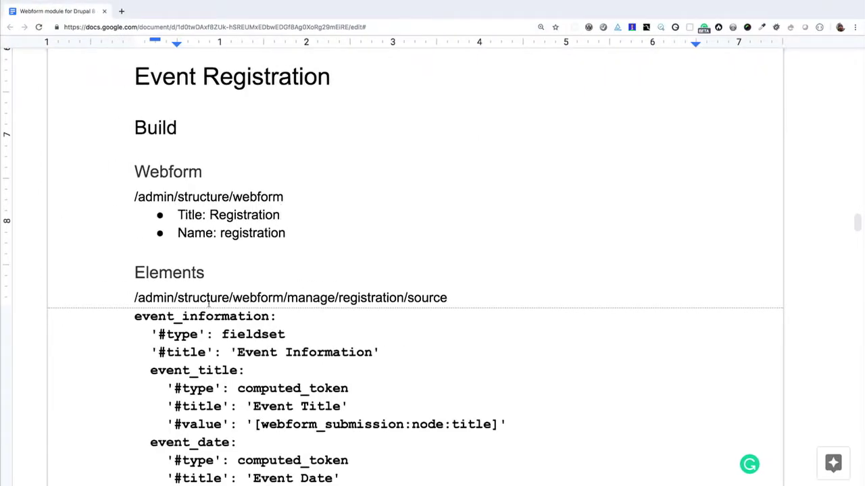
{"action": "left_click_drag", "start_coordinate": [134, 316], "coordinate": [358, 380]}
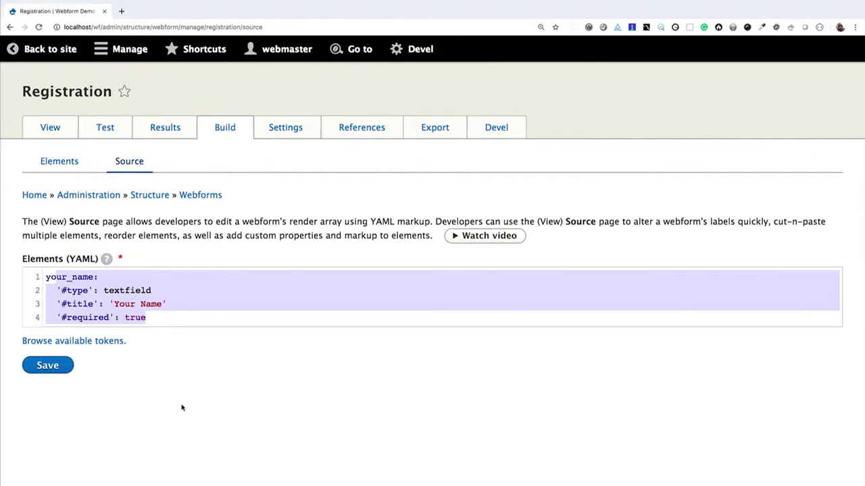
{"action": "type", "text": "event_information:   '#type': fieldset   '#title': 'Event Information'   event_title:     '#type': computed_token     '#title': 'Event Title'     '#value': '[webform_submission:node:title]'   event_date:     '#type': computed_token     '#title': 'Event Date'     '#value': '[webform_submission:node:field_date:date:short]' information:   '#title': 'Your Information'   '#type': fieldset   contact:     '#type': webform_contact     '#title': Contact actions:   '#type': webform_actions   '#title': 'Submit button(s)'   '#submit__label': Register"}
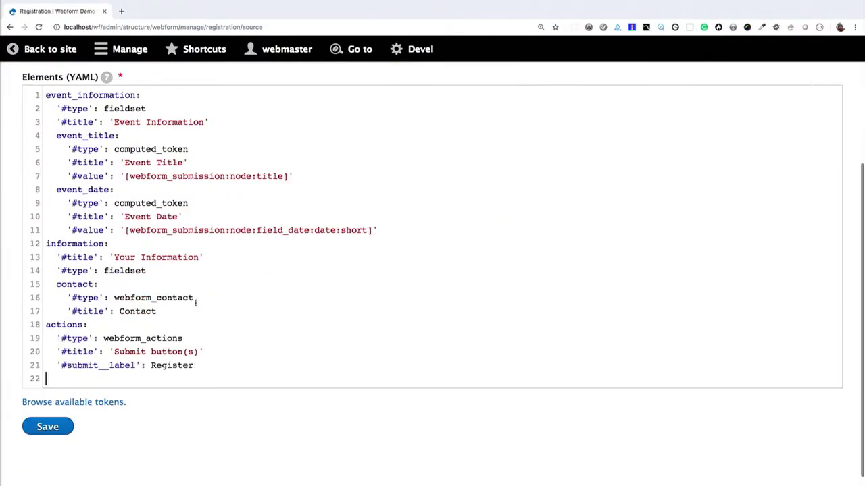
{"action": "scroll", "coordinate": [116, 301], "scroll_direction": "up", "scroll_amount": 3}
{"action": "scroll", "coordinate": [116, 301], "scroll_direction": "up", "scroll_amount": 1}
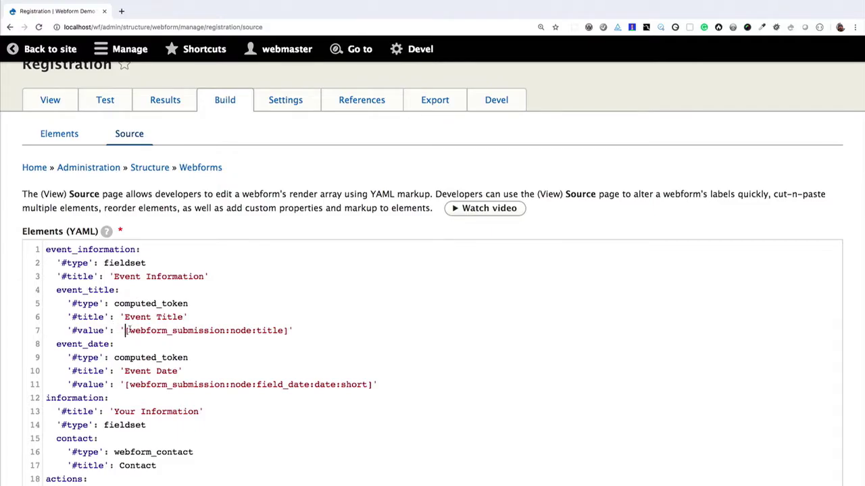
- Save the YAML source and inspect the invalid field_date token error
{"action": "left_click_drag", "start_coordinate": [126, 330], "coordinate": [291, 330]}
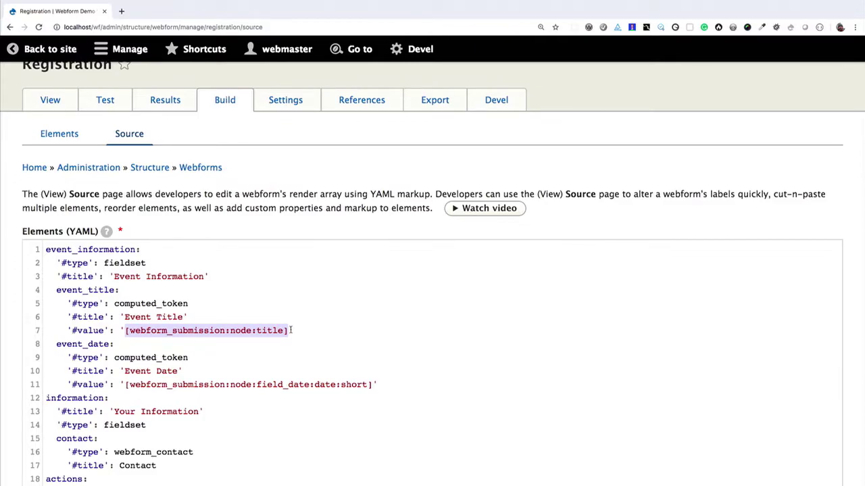
{"action": "scroll", "coordinate": [263, 344], "scroll_direction": "down", "scroll_amount": 2}
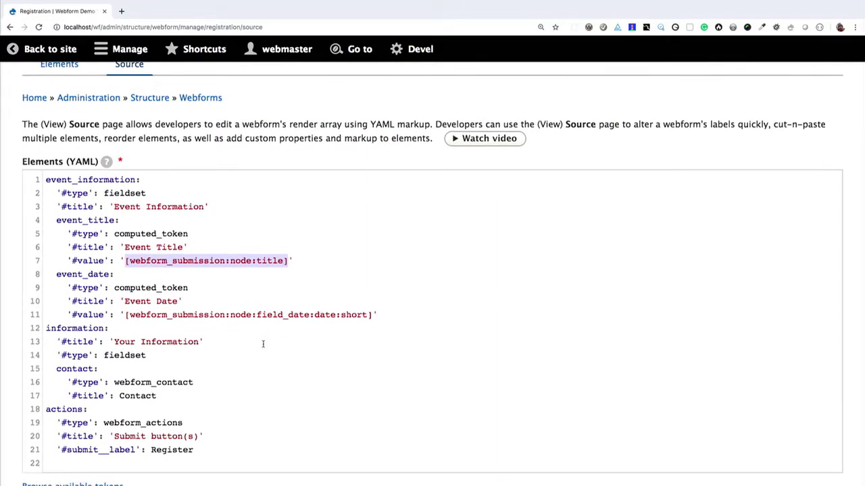
{"action": "scroll", "coordinate": [262, 344], "scroll_direction": "down", "scroll_amount": 3}
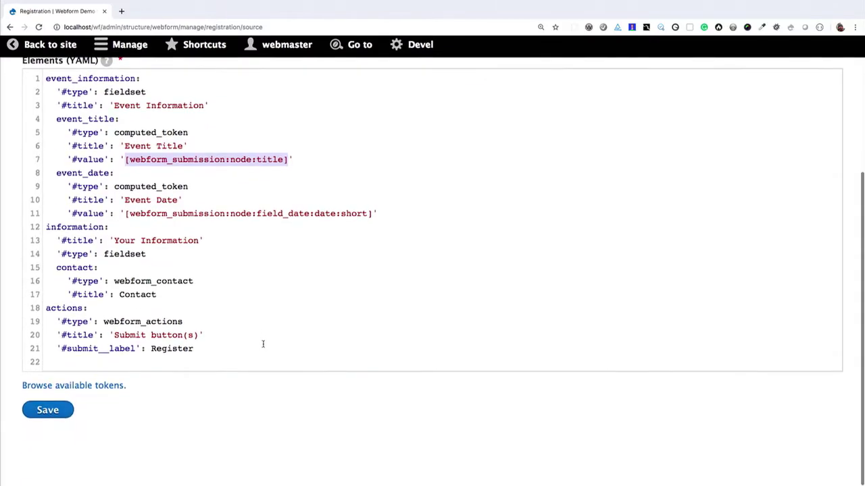
{"action": "left_click", "coordinate": [49, 414]}
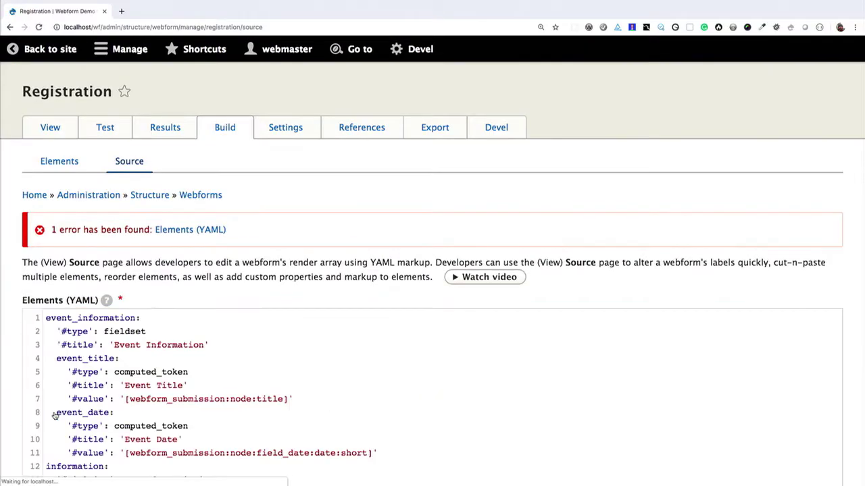
{"action": "scroll", "coordinate": [81, 310], "scroll_direction": "down", "scroll_amount": 7}
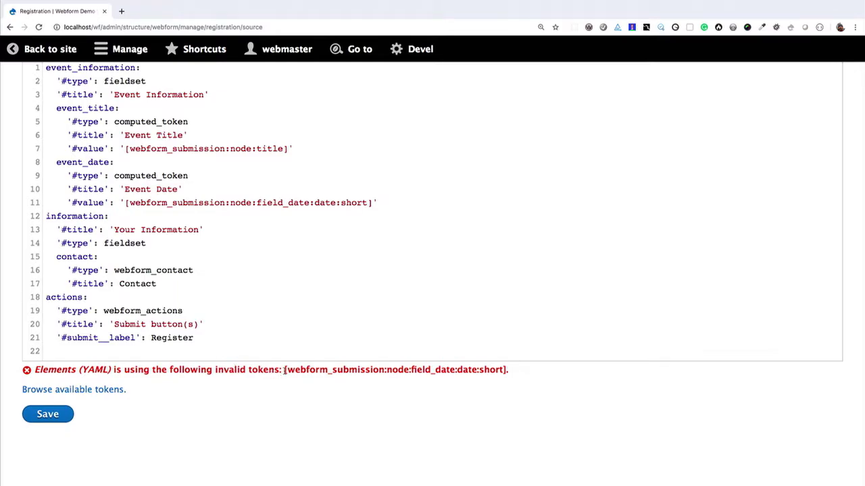
{"action": "left_click_drag", "start_coordinate": [284, 370], "coordinate": [514, 375]}
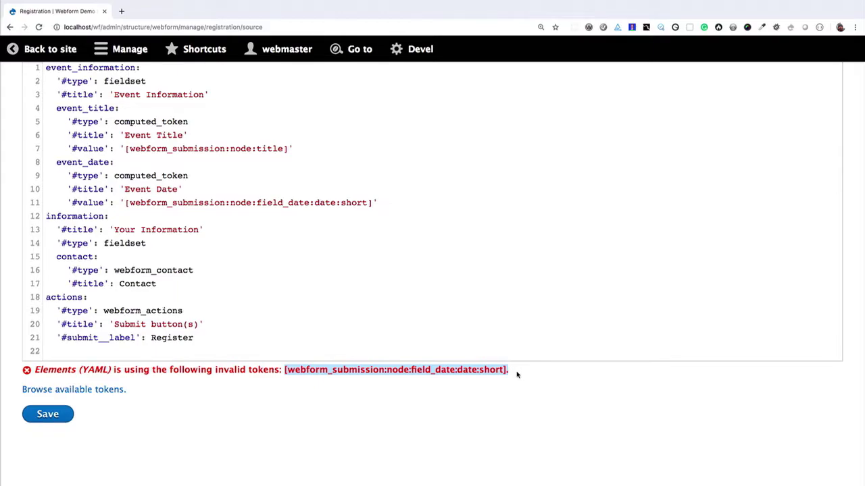
{"action": "scroll", "coordinate": [517, 375], "scroll_direction": "up", "scroll_amount": 7}
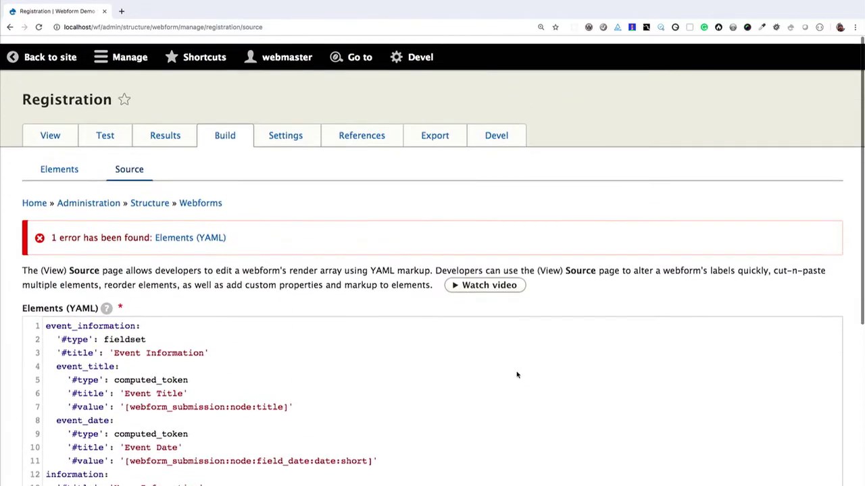
{"action": "left_click", "coordinate": [130, 54]}
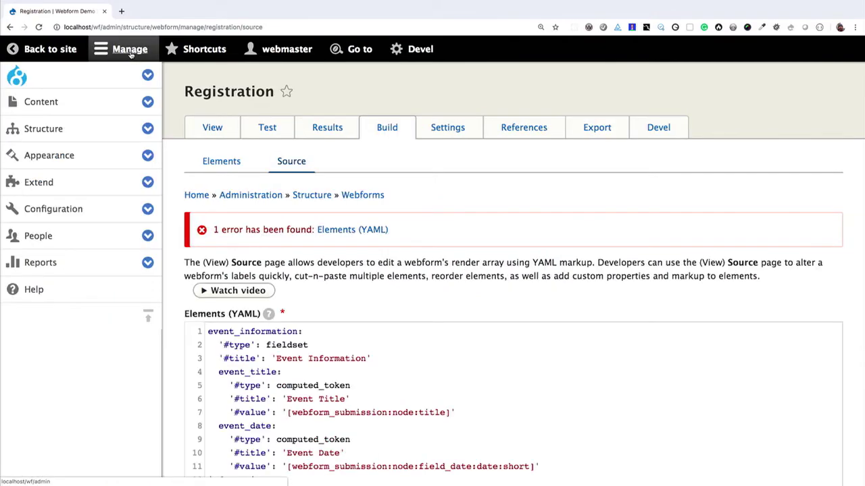
- In a new tab, create and save an 'Event' content type
{"action": "left_click", "coordinate": [148, 129]}
{"action": "right_click", "coordinate": [86, 210]}
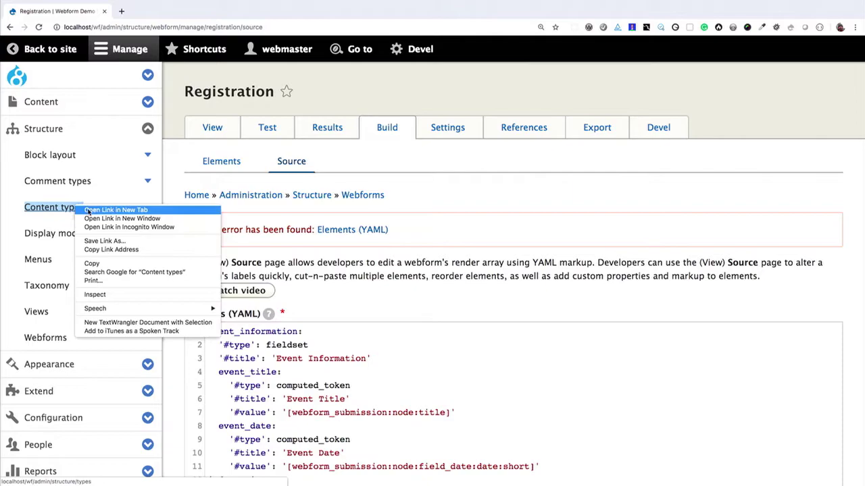
{"action": "left_click", "coordinate": [87, 210]}
{"action": "left_click", "coordinate": [148, 11]}
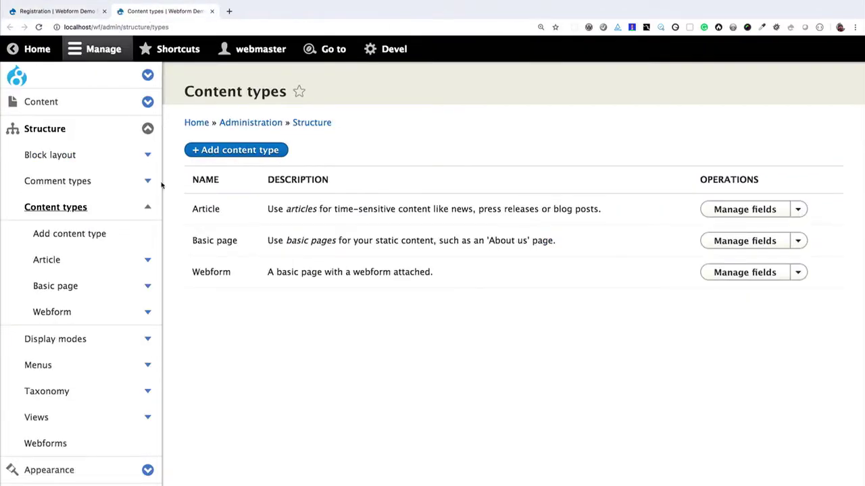
{"action": "left_click", "coordinate": [227, 154]}
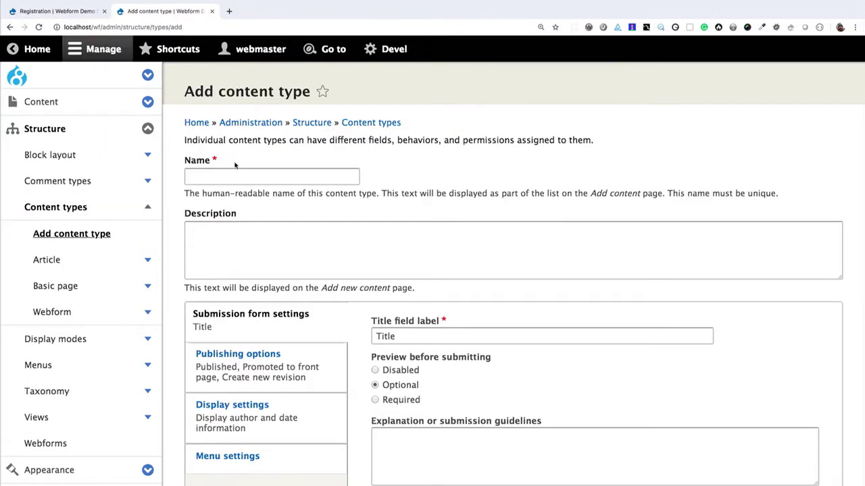
{"action": "left_click", "coordinate": [238, 174]}
{"action": "type", "text": "Event"}
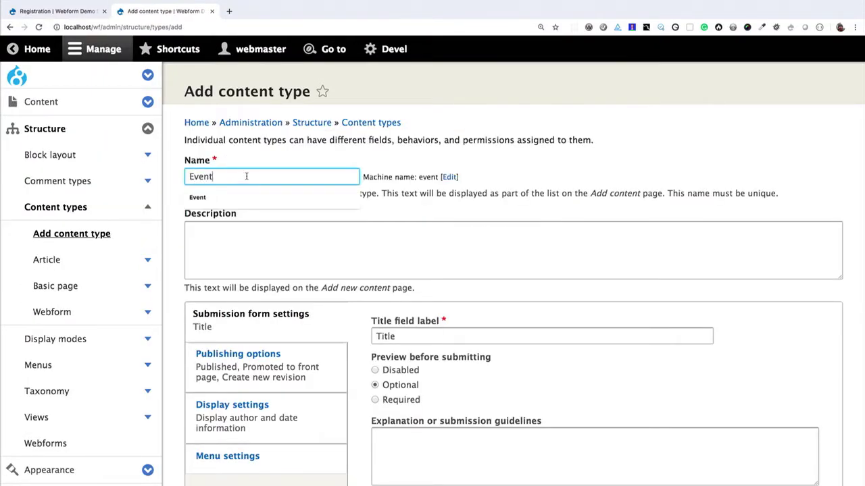
{"action": "scroll", "coordinate": [272, 177], "scroll_direction": "down", "scroll_amount": 5}
{"action": "scroll", "coordinate": [270, 202], "scroll_direction": "up", "scroll_amount": 1}
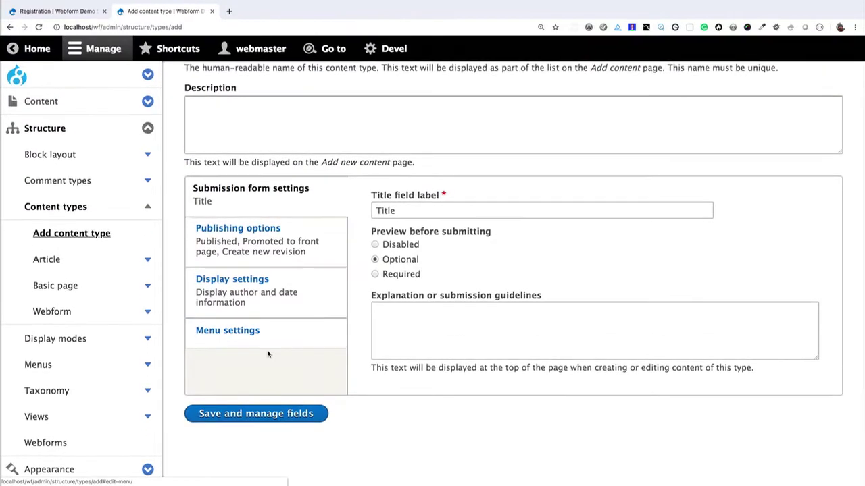
{"action": "left_click", "coordinate": [261, 413]}
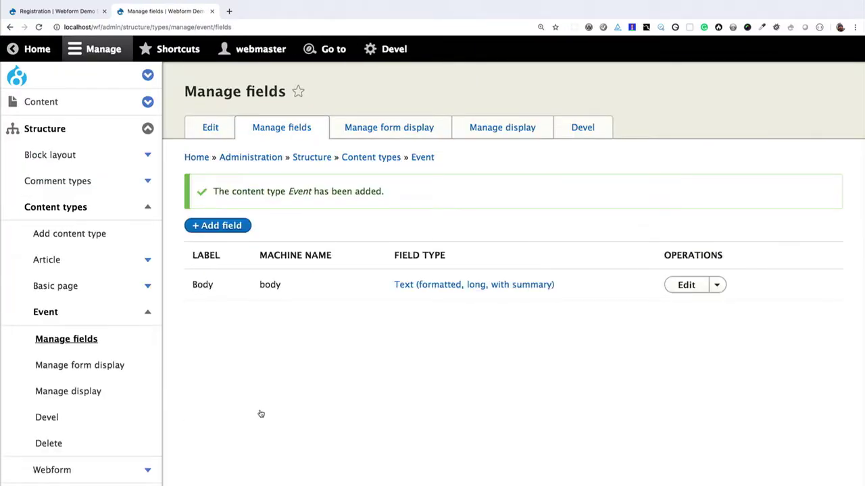
- Add a Date field labelled 'Date' to Event with default settings
{"action": "left_click", "coordinate": [211, 227]}
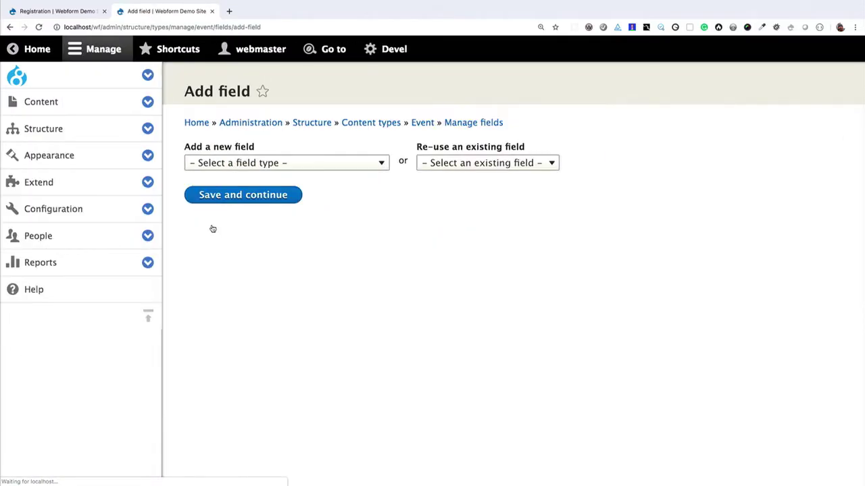
{"action": "left_click", "coordinate": [281, 162]}
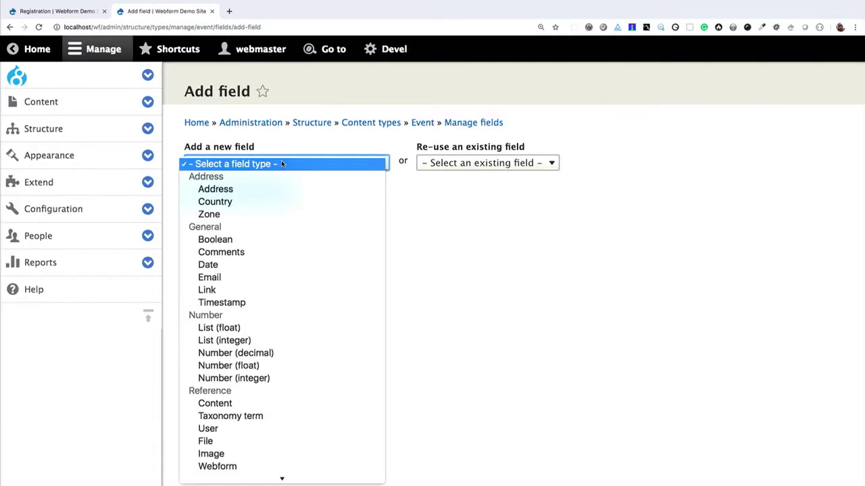
{"action": "left_click", "coordinate": [261, 266]}
{"action": "left_click", "coordinate": [226, 206]}
{"action": "type", "text": "Da"}
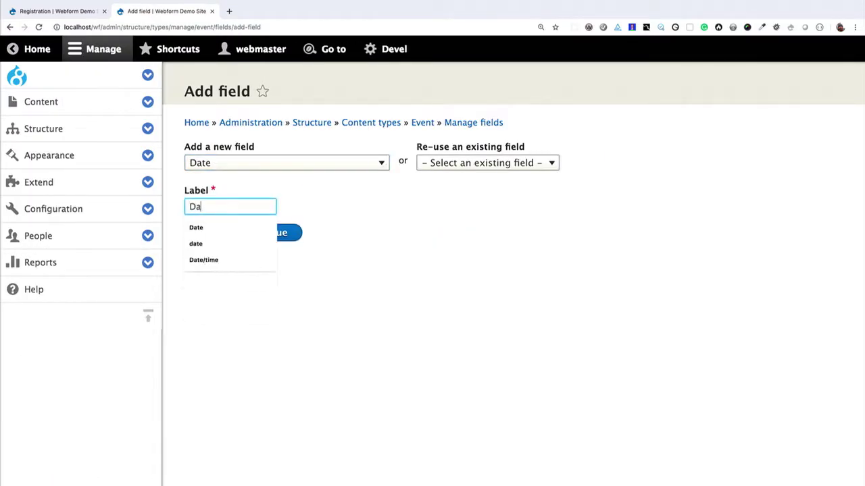
{"action": "type", "text": "te"}
{"action": "left_click", "coordinate": [293, 233]}
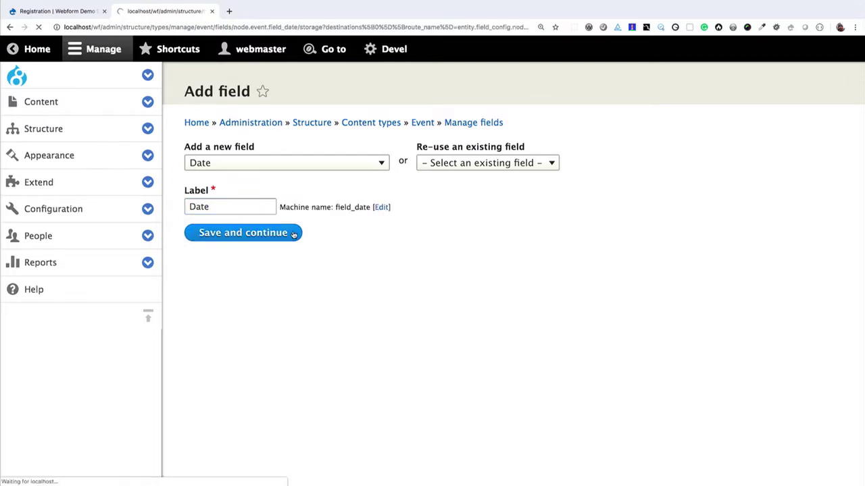
{"action": "left_click", "coordinate": [227, 326]}
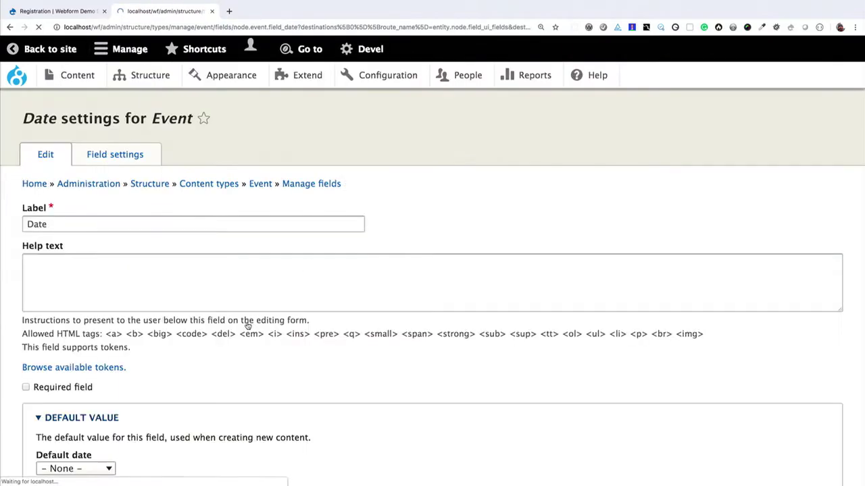
{"action": "scroll", "coordinate": [236, 351], "scroll_direction": "down", "scroll_amount": 3}
{"action": "left_click", "coordinate": [228, 414]}
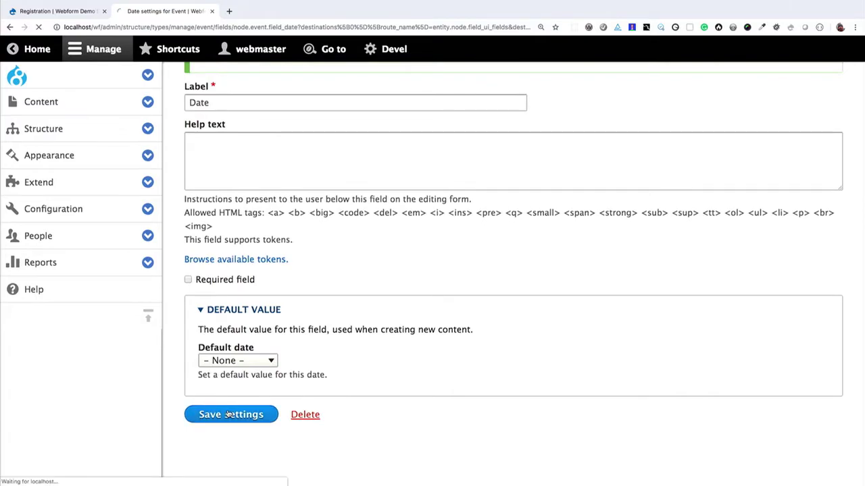
- Reuse the existing Webform field on Event and save its settings
{"action": "left_click", "coordinate": [226, 224]}
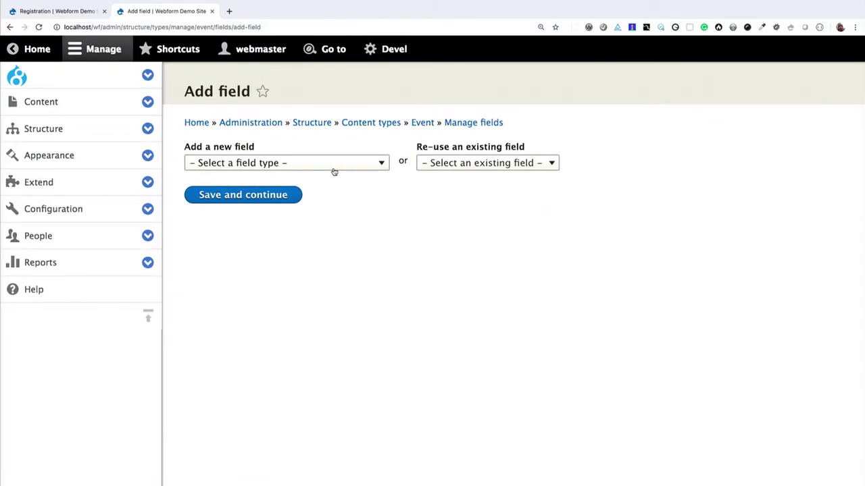
{"action": "left_click", "coordinate": [427, 167]}
{"action": "left_click", "coordinate": [440, 215]}
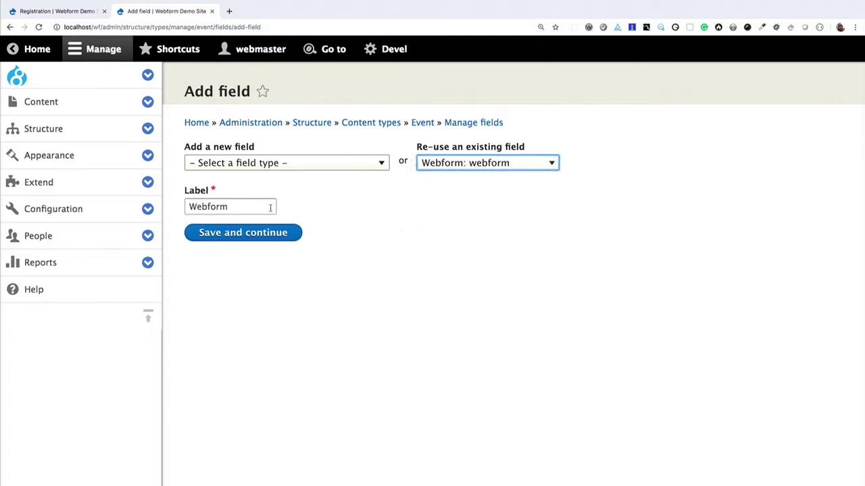
{"action": "left_click", "coordinate": [264, 240]}
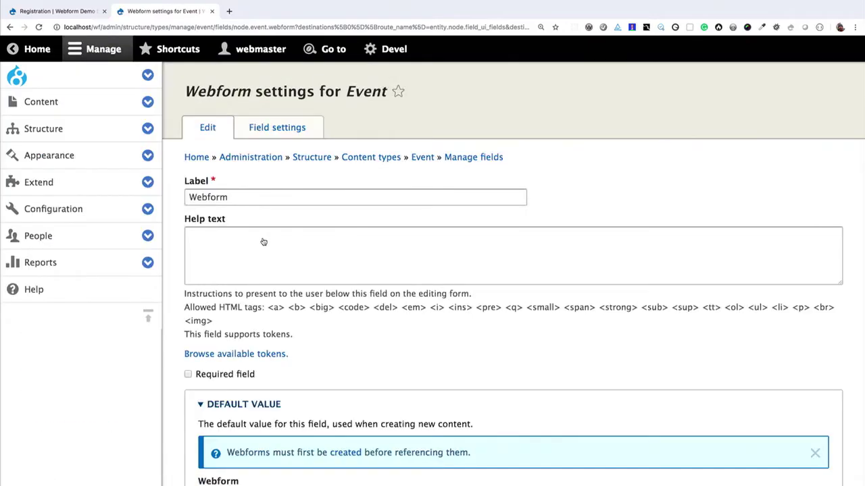
{"action": "scroll", "coordinate": [263, 241], "scroll_direction": "down", "scroll_amount": 5}
{"action": "left_click", "coordinate": [229, 414]}
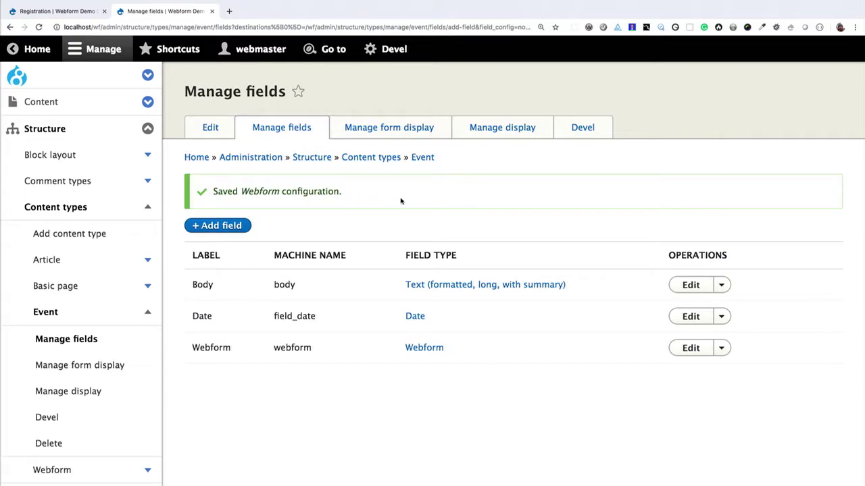
{"action": "left_click", "coordinate": [85, 17]}
{"action": "scroll", "coordinate": [211, 398], "scroll_direction": "down", "scroll_amount": 5}
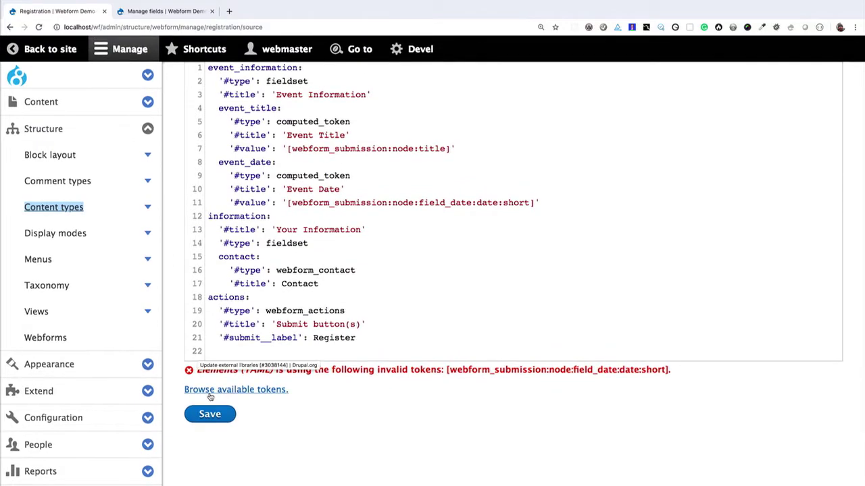
- Save the Registration YAML source and review the resulting element list
{"action": "left_click", "coordinate": [209, 413]}
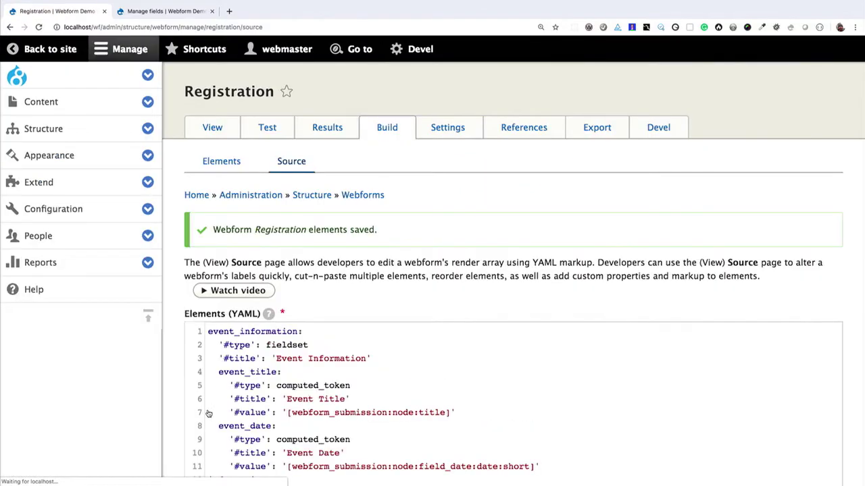
{"action": "left_click", "coordinate": [227, 160]}
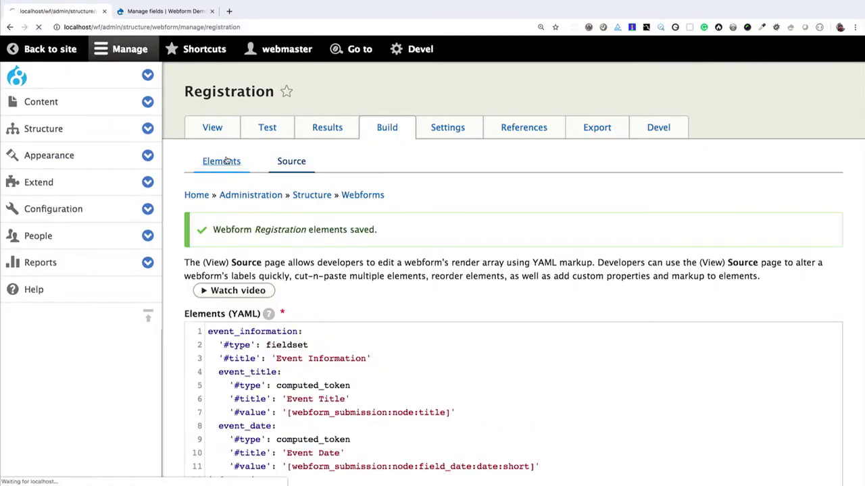
{"action": "scroll", "coordinate": [286, 214], "scroll_direction": "down", "scroll_amount": 2}
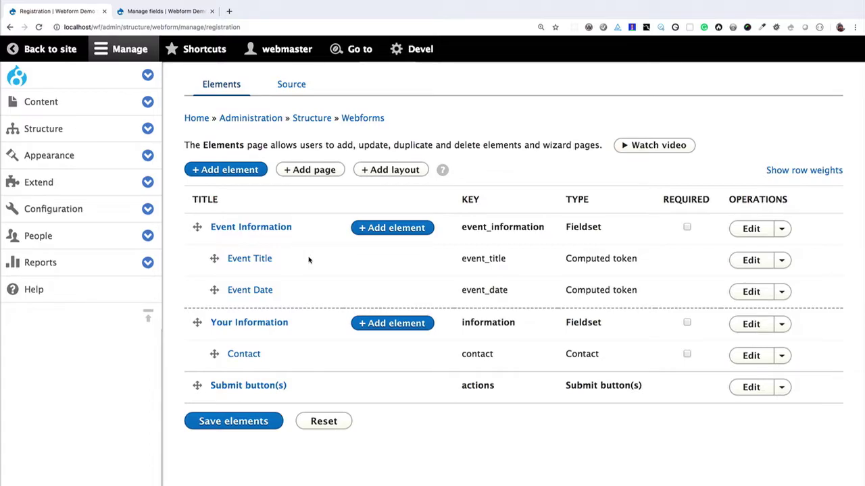
{"action": "scroll", "coordinate": [350, 206], "scroll_direction": "up", "scroll_amount": 3}
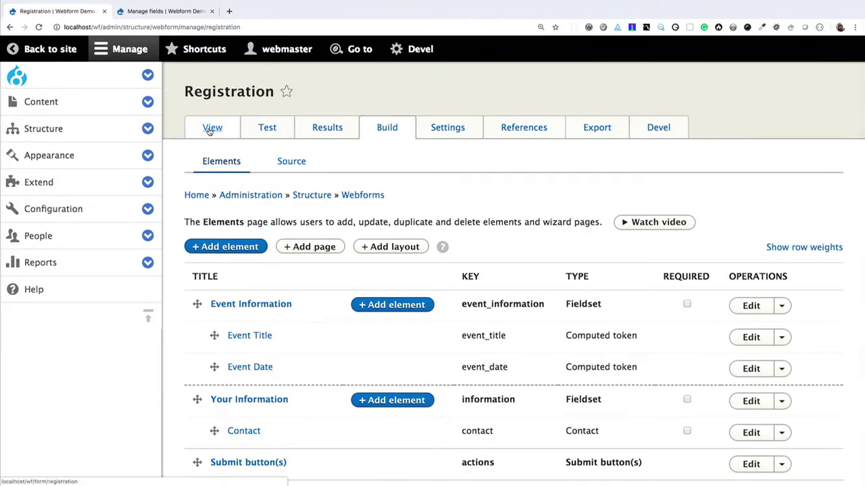
- Preview the Registration form's Event Title and Event Date tokens, then return to Build
{"action": "left_click", "coordinate": [212, 127]}
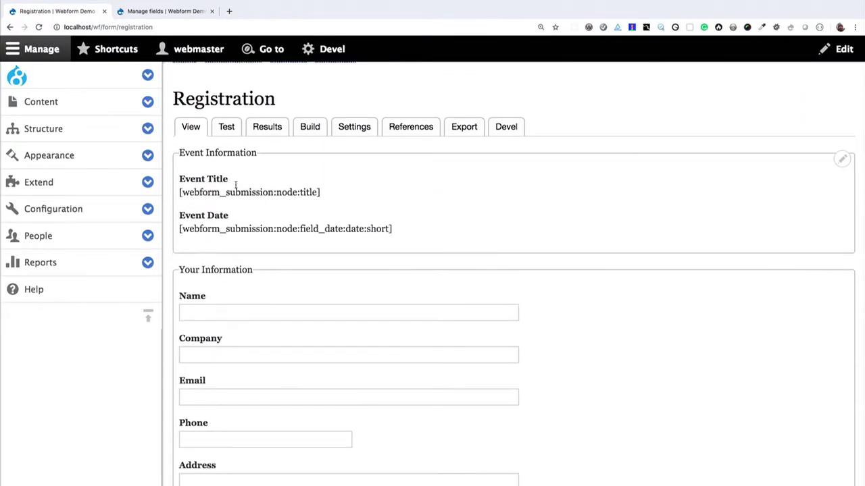
{"action": "left_click_drag", "start_coordinate": [179, 179], "coordinate": [283, 242]}
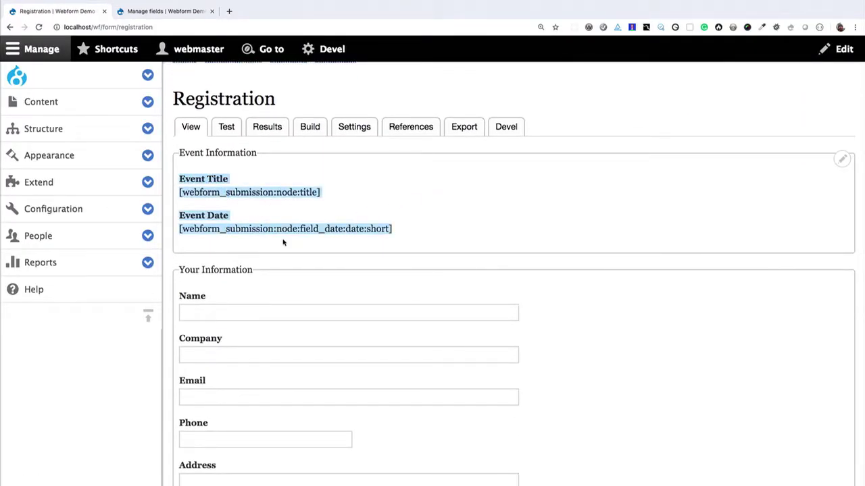
{"action": "scroll", "coordinate": [260, 284], "scroll_direction": "down", "scroll_amount": 5}
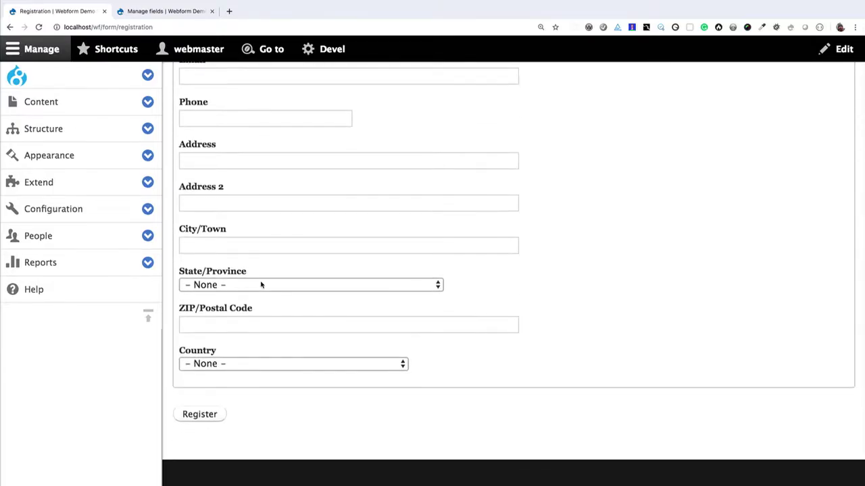
{"action": "scroll", "coordinate": [261, 285], "scroll_direction": "up", "scroll_amount": 6}
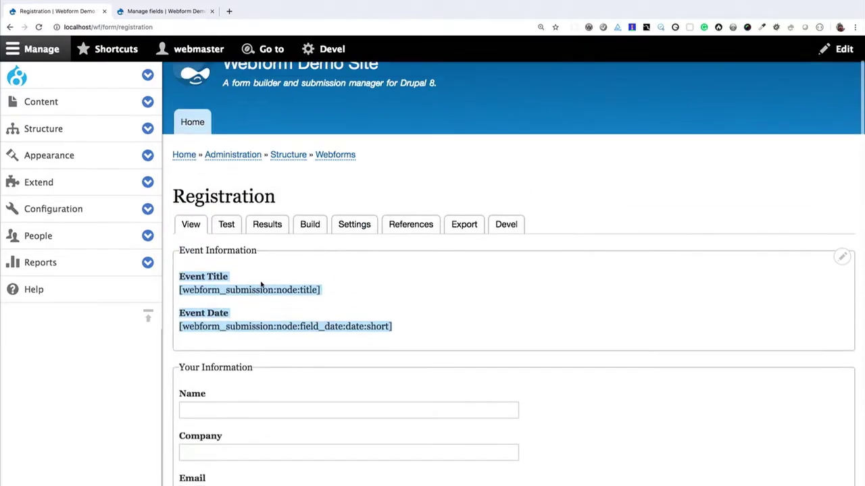
{"action": "left_click", "coordinate": [309, 248]}
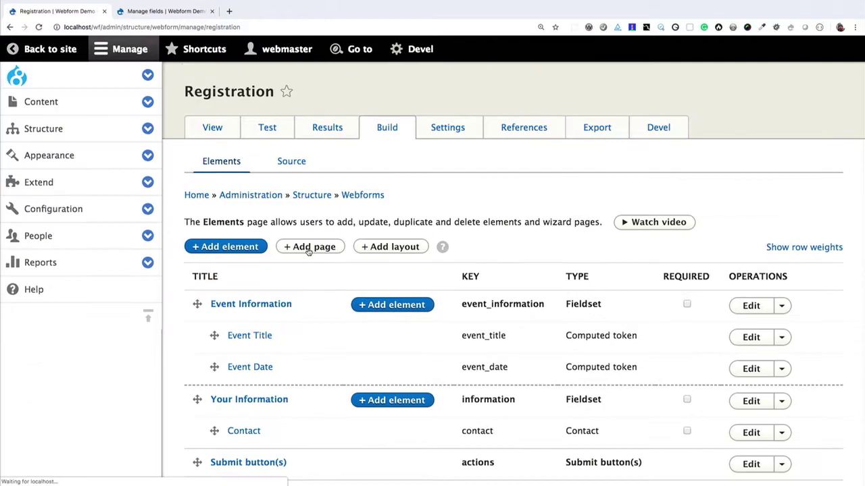
- Review the Contact element's settings dialog, close it, and return to the Google Docs notes
{"action": "scroll", "coordinate": [311, 253], "scroll_direction": "down", "scroll_amount": 2}
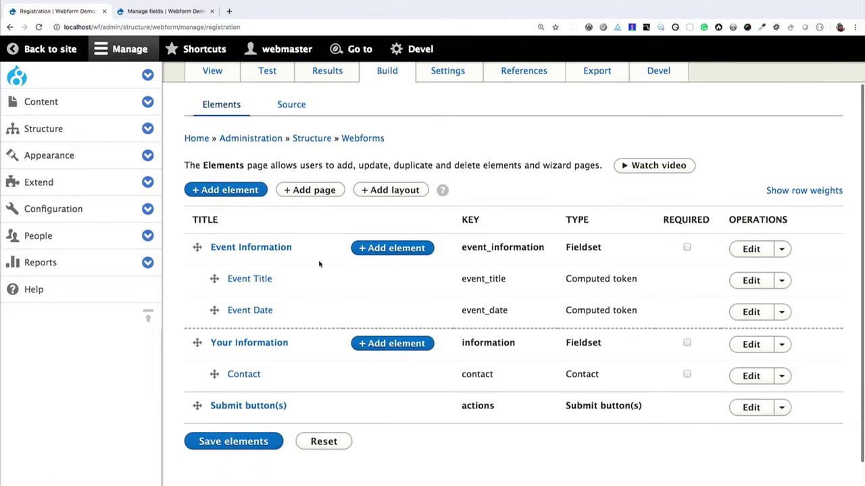
{"action": "left_click", "coordinate": [750, 349]}
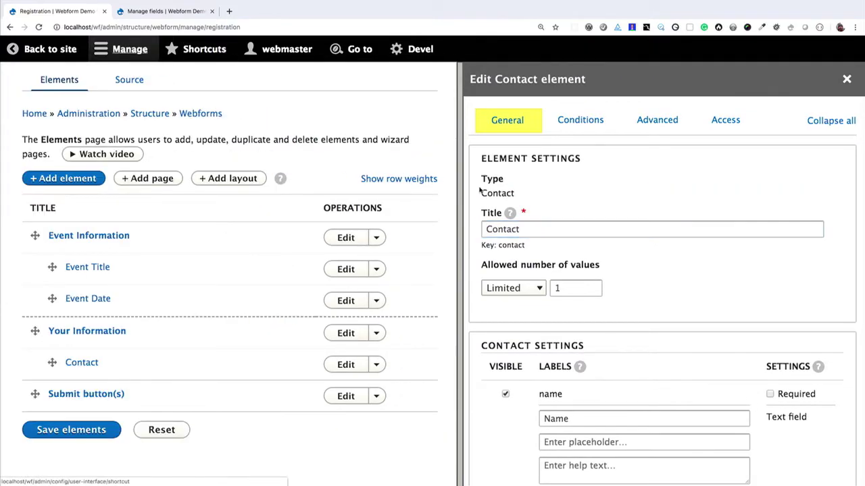
{"action": "scroll", "coordinate": [578, 212], "scroll_direction": "down", "scroll_amount": 2}
{"action": "scroll", "coordinate": [578, 211], "scroll_direction": "down", "scroll_amount": 3}
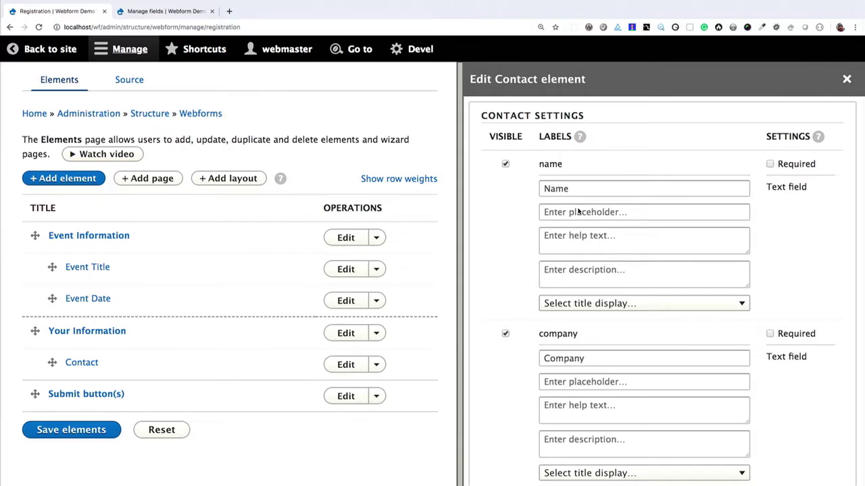
{"action": "scroll", "coordinate": [578, 212], "scroll_direction": "down", "scroll_amount": 2}
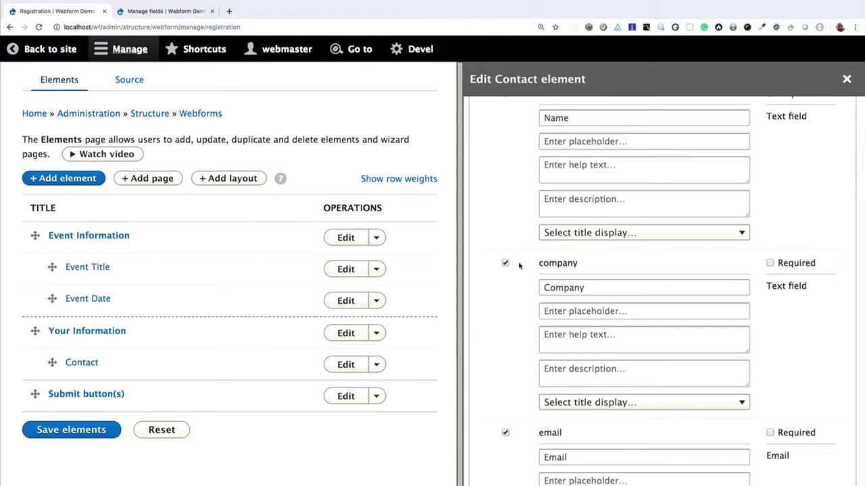
{"action": "scroll", "coordinate": [579, 271], "scroll_direction": "down", "scroll_amount": 15}
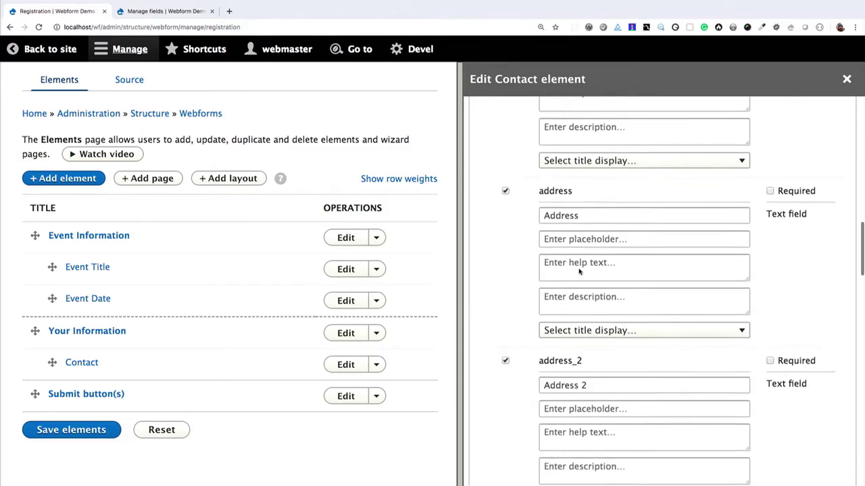
{"action": "scroll", "coordinate": [579, 271], "scroll_direction": "up", "scroll_amount": 10}
{"action": "scroll", "coordinate": [579, 271], "scroll_direction": "up", "scroll_amount": 3}
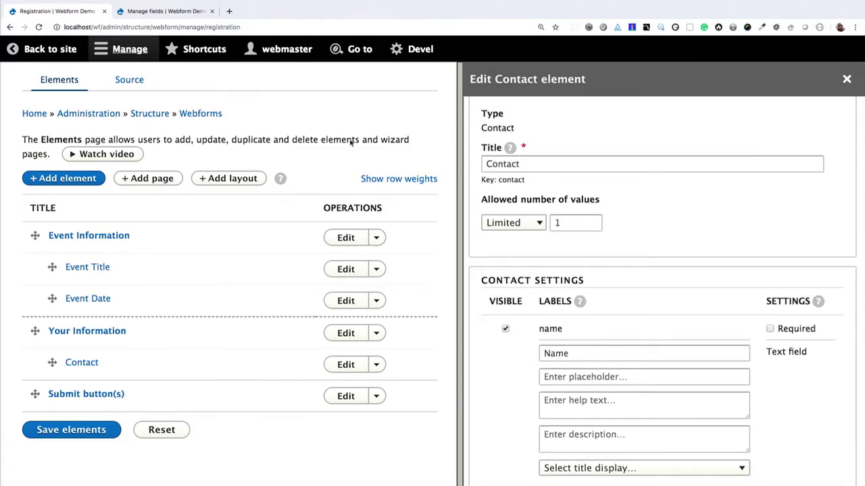
{"action": "scroll", "coordinate": [519, 203], "scroll_direction": "up", "scroll_amount": 2}
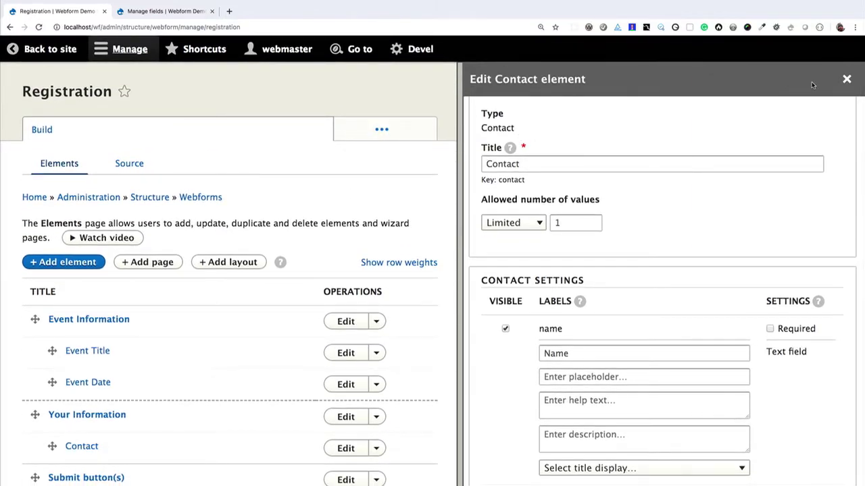
{"action": "left_click", "coordinate": [846, 79]}
{"action": "key", "text": "alt+Tab"}
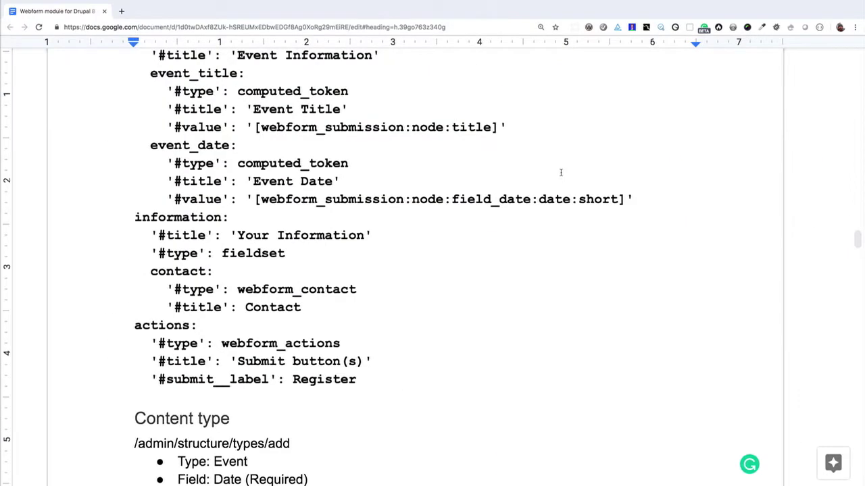
- Find the Handlers notes in Google Docs and select the [contact:email] recipient value
{"action": "scroll", "coordinate": [273, 251], "scroll_direction": "down", "scroll_amount": 3}
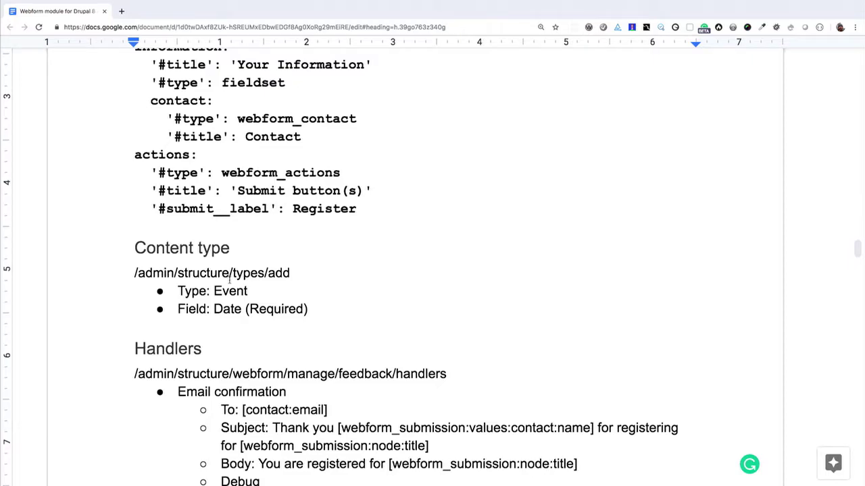
{"action": "scroll", "coordinate": [229, 280], "scroll_direction": "down", "scroll_amount": 2}
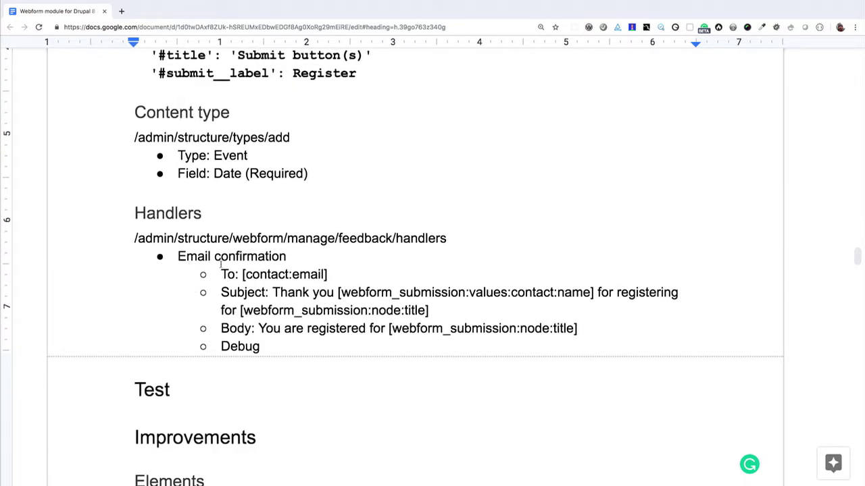
{"action": "left_click_drag", "start_coordinate": [241, 274], "coordinate": [349, 270]}
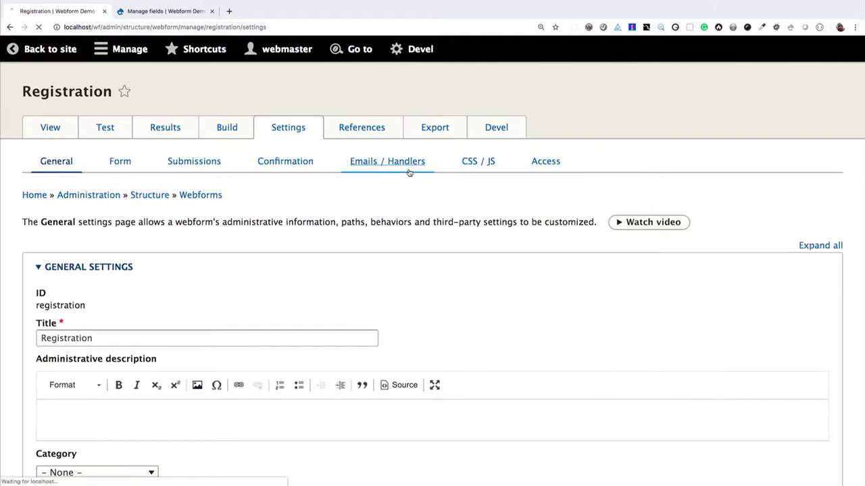
- Open Registration's Emails / Handlers settings and start a new email handler
{"action": "left_click", "coordinate": [409, 169]}
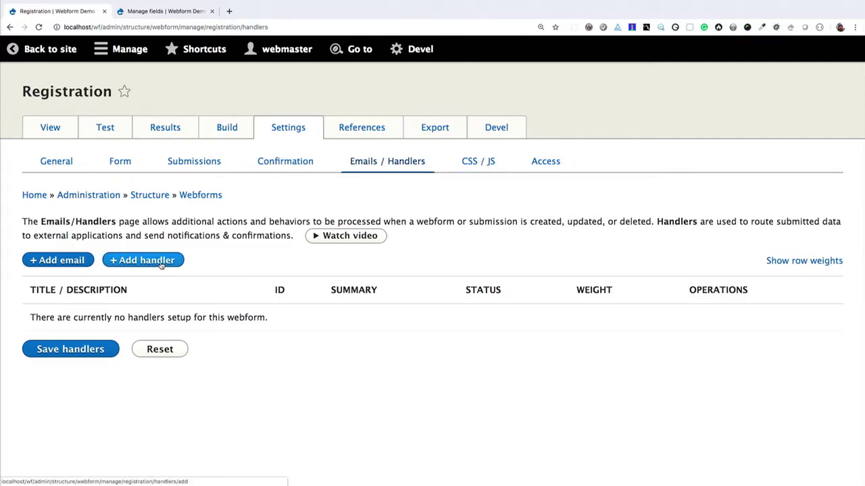
{"action": "left_click", "coordinate": [49, 263]}
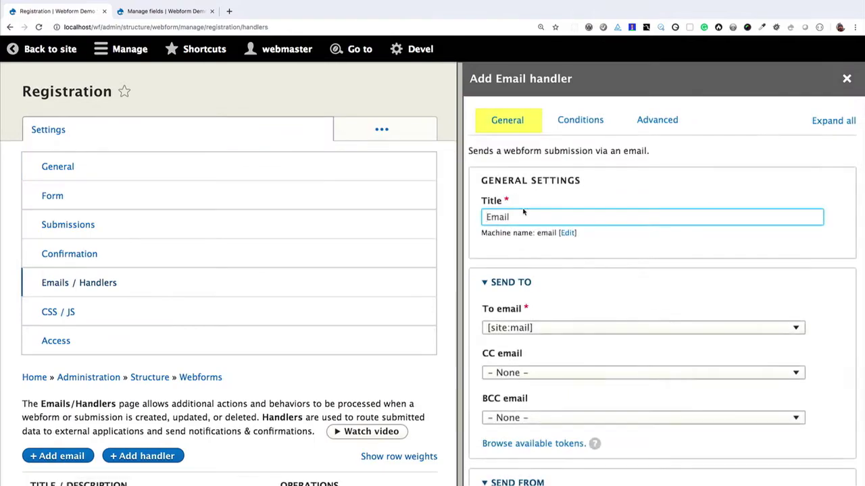
- Title the handler 'Email confirmation' and send it to the Contact: Email address
{"action": "left_click", "coordinate": [529, 216]}
{"action": "type", "text": "confirmation"}
{"action": "scroll", "coordinate": [547, 245], "scroll_direction": "down", "scroll_amount": 3}
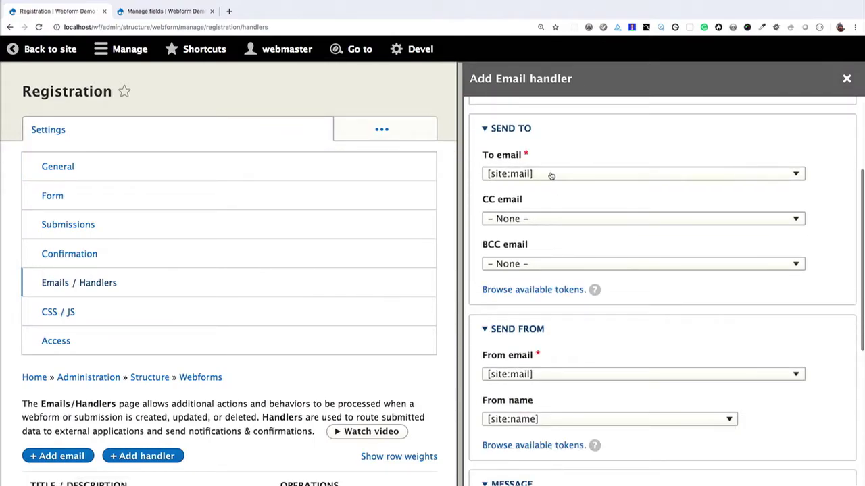
{"action": "left_click", "coordinate": [550, 175]}
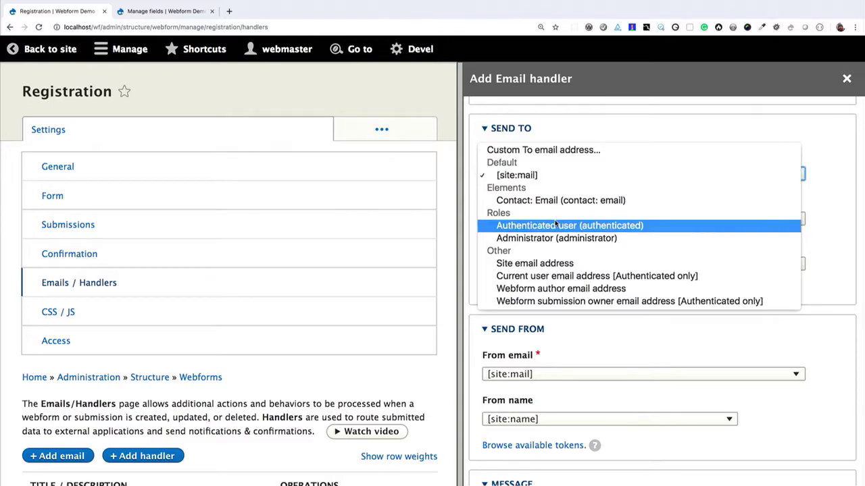
{"action": "left_click", "coordinate": [556, 201]}
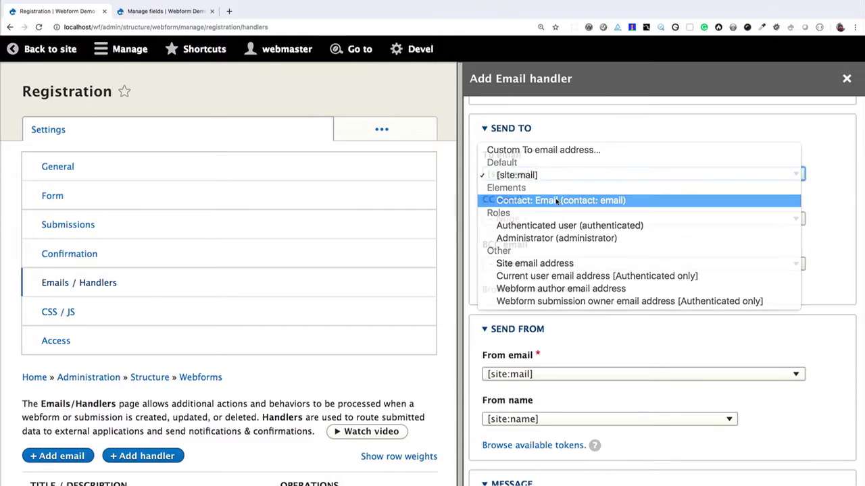
{"action": "scroll", "coordinate": [556, 201], "scroll_direction": "down", "scroll_amount": 5}
{"action": "scroll", "coordinate": [555, 201], "scroll_direction": "down", "scroll_amount": 1}
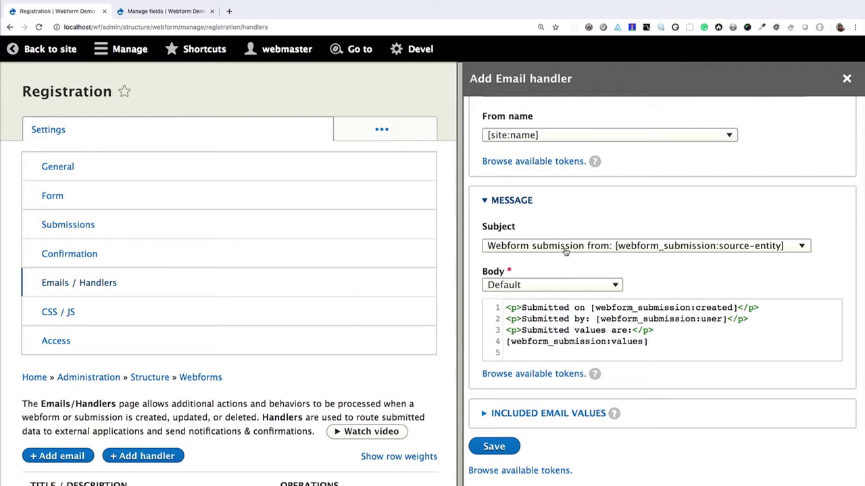
- Give the handler a custom subject using the thank-you text from the notes
{"action": "key", "text": "super+grave"}
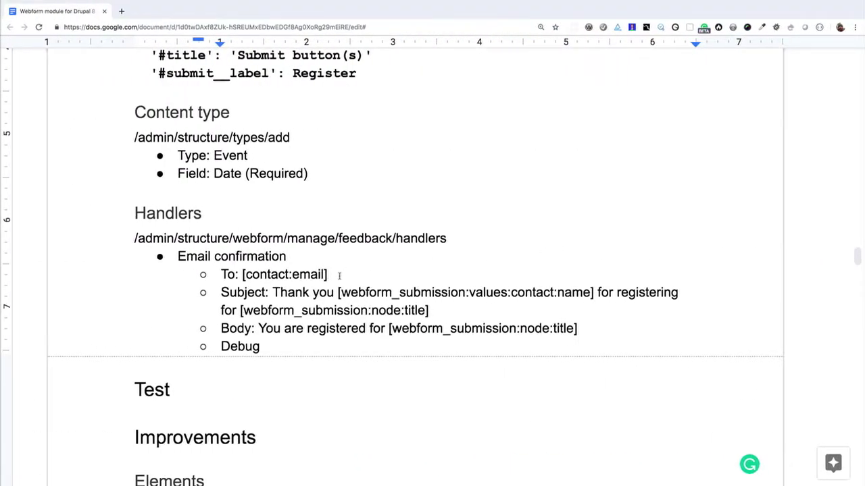
{"action": "left_click_drag", "start_coordinate": [272, 292], "coordinate": [446, 305]}
{"action": "key", "text": "ctrl+c"}
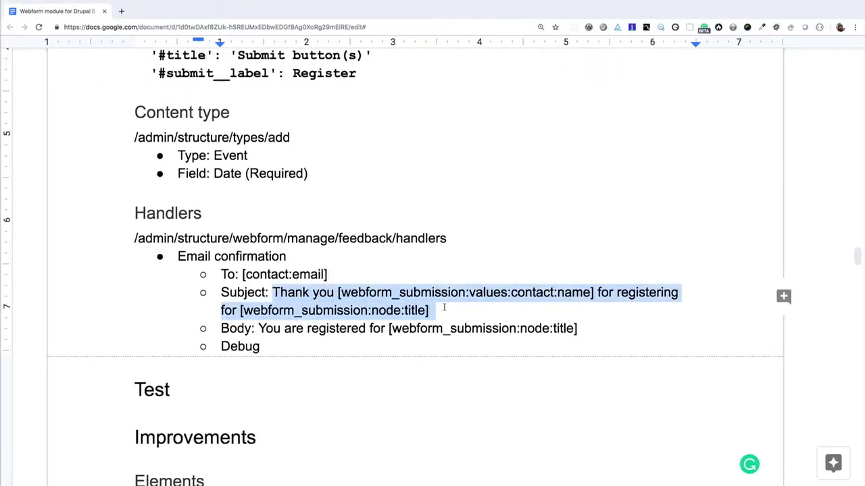
{"action": "key", "text": "super+grave"}
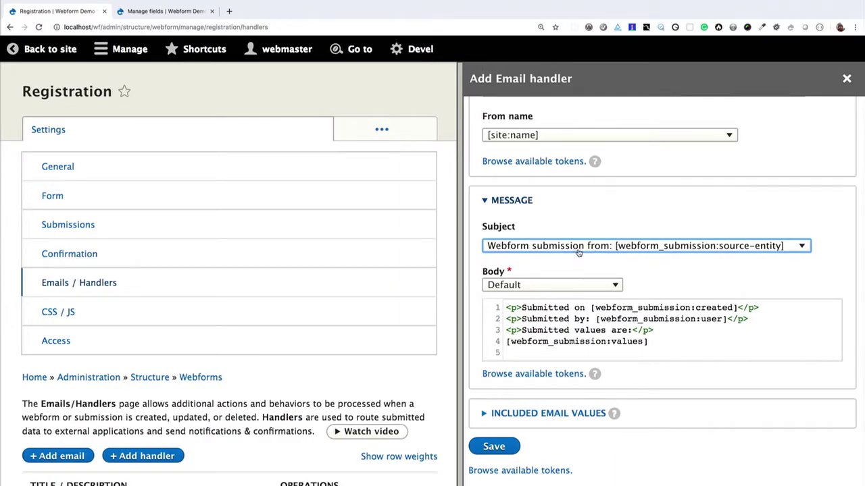
{"action": "left_click", "coordinate": [578, 248]}
{"action": "left_click", "coordinate": [560, 220]}
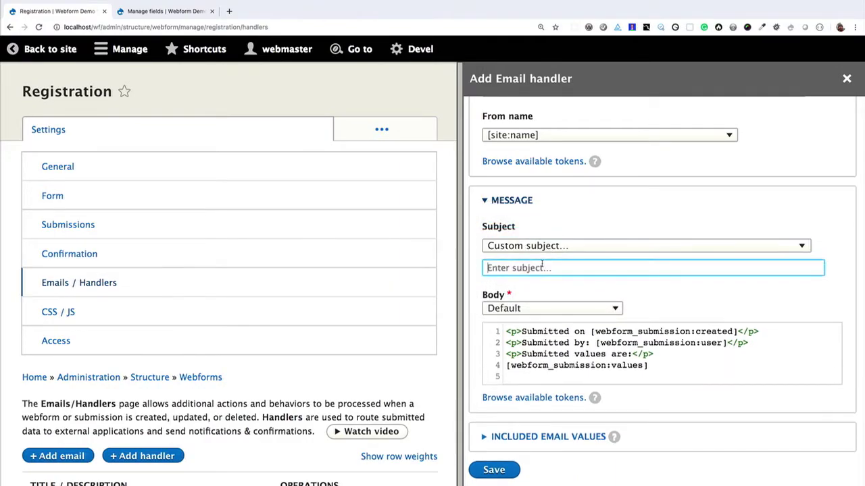
{"action": "key", "text": "ctrl+v"}
- Give the handler a custom body pasted from the registration notes
{"action": "key", "text": "super+grave"}
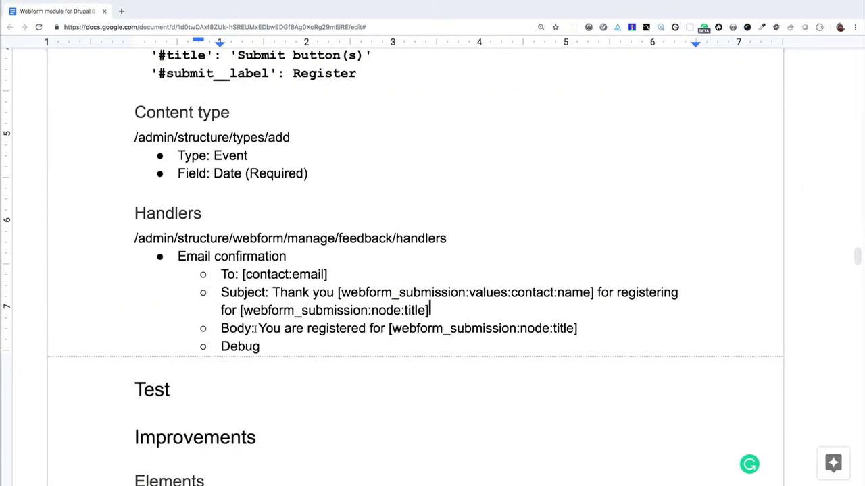
{"action": "left_click_drag", "start_coordinate": [259, 329], "coordinate": [221, 329]}
{"action": "left_click", "coordinate": [578, 328], "text": "shift"}
{"action": "key", "text": "ctrl+c"}
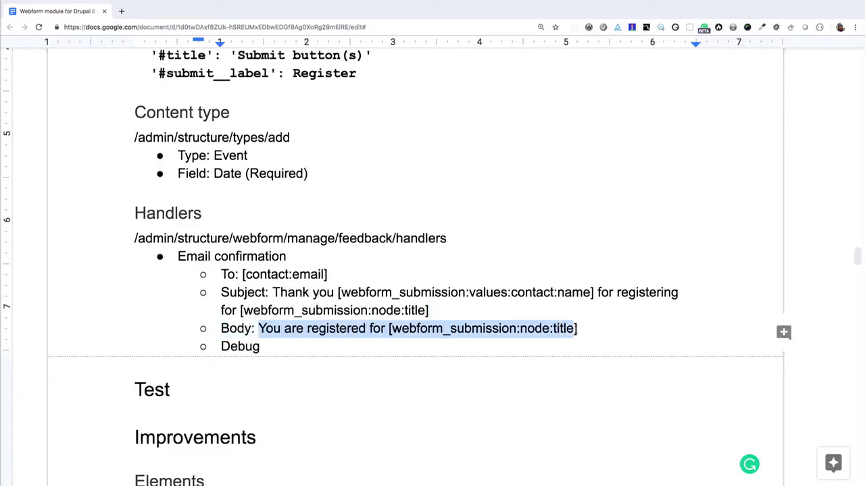
{"action": "key", "text": "super+grave"}
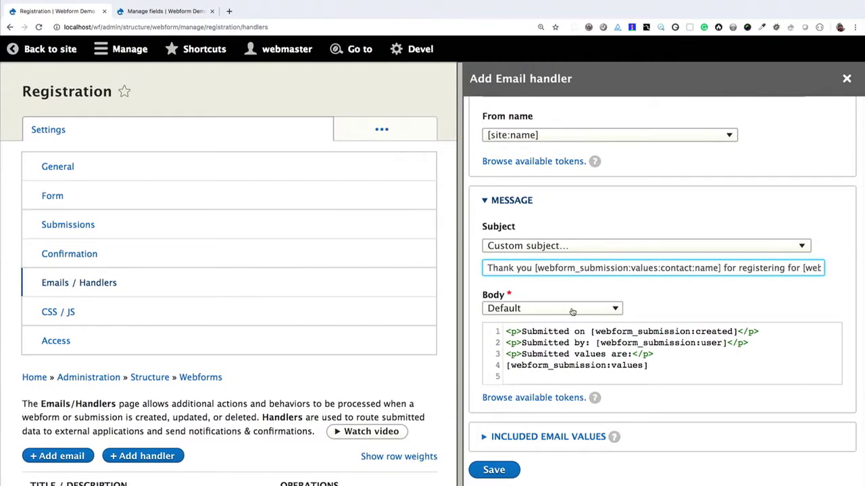
{"action": "left_click", "coordinate": [569, 309]}
{"action": "left_click", "coordinate": [558, 286]}
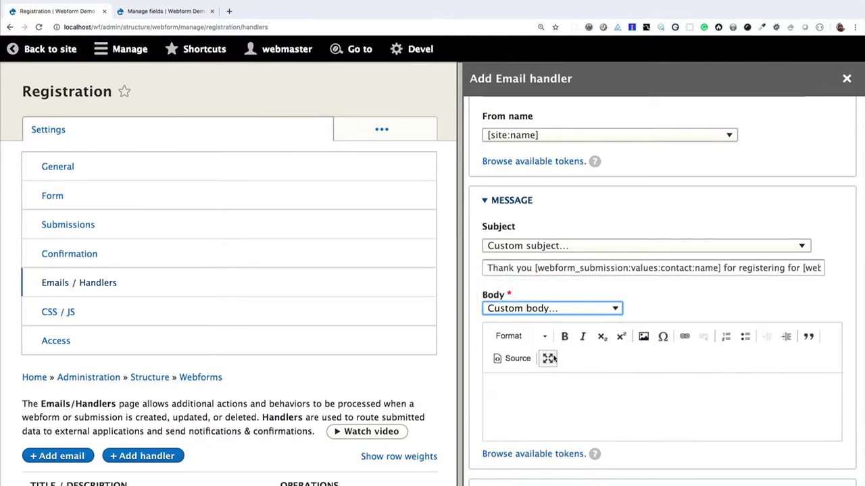
{"action": "left_click", "coordinate": [554, 384]}
{"action": "key", "text": "ctrl+v"}
- Enable debugging under Advanced settings and save the Email confirmation handler
{"action": "scroll", "coordinate": [554, 385], "scroll_direction": "up", "scroll_amount": 10}
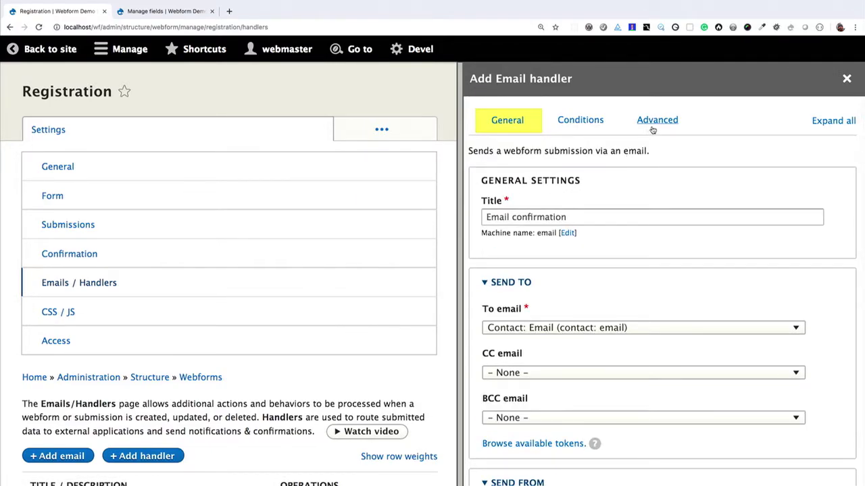
{"action": "left_click", "coordinate": [653, 129]}
{"action": "scroll", "coordinate": [642, 221], "scroll_direction": "down", "scroll_amount": 5}
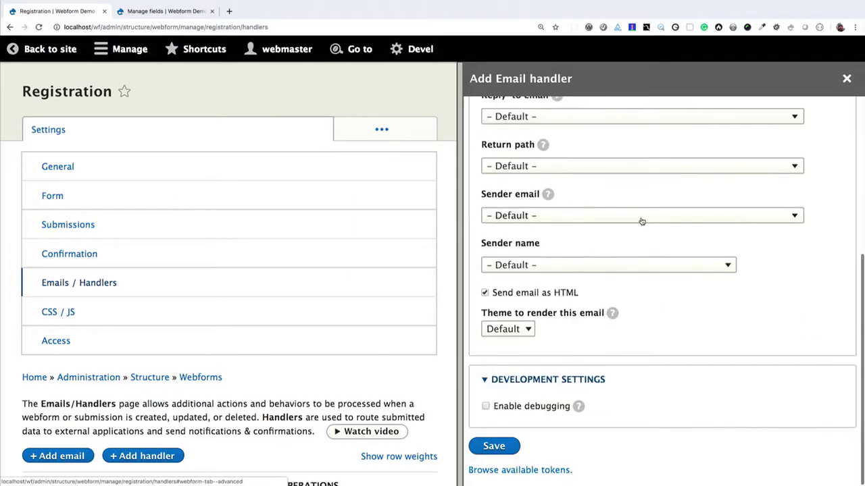
{"action": "left_click", "coordinate": [525, 408]}
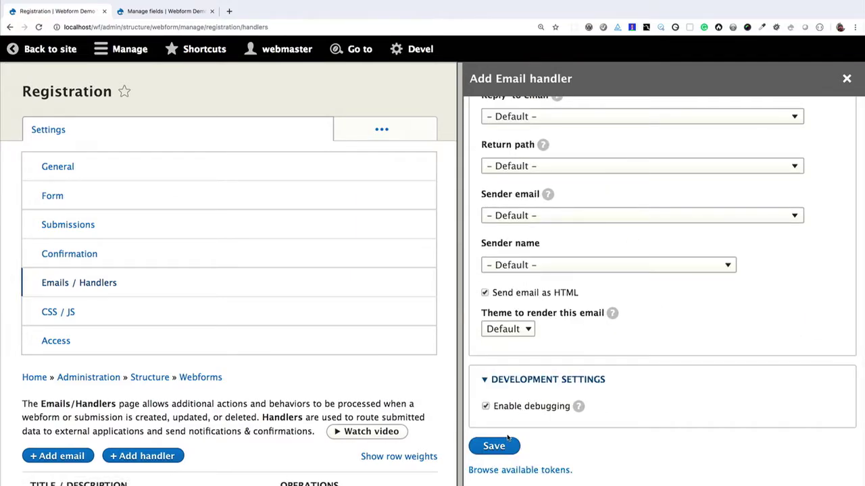
{"action": "left_click", "coordinate": [507, 443]}
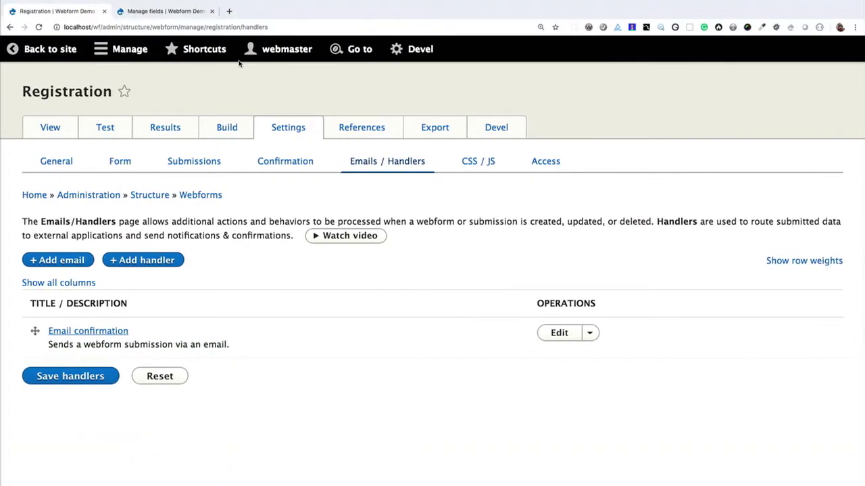
- From Registration's References page, start a new Event node linked to the webform
{"action": "left_click", "coordinate": [165, 11]}
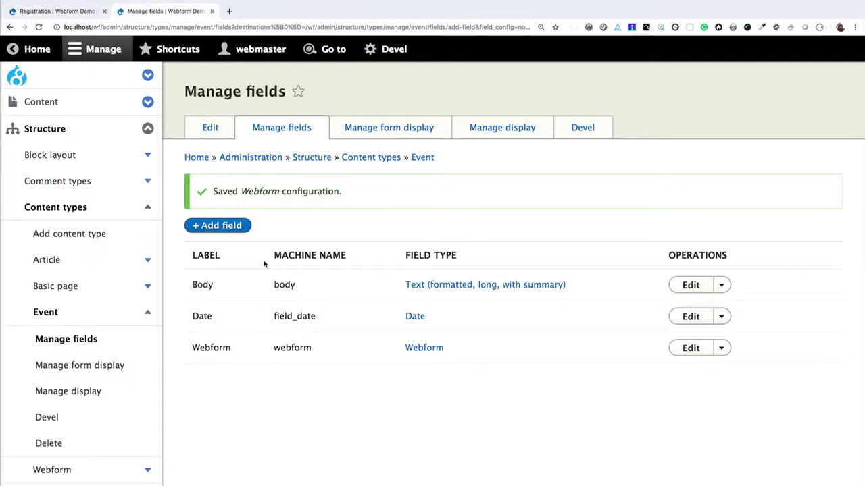
{"action": "left_click", "coordinate": [59, 12]}
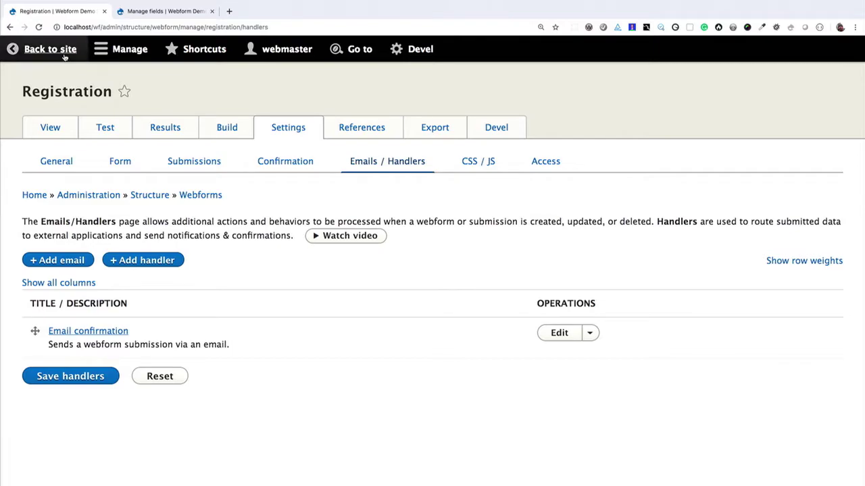
{"action": "left_click", "coordinate": [122, 54]}
{"action": "left_click", "coordinate": [58, 104]}
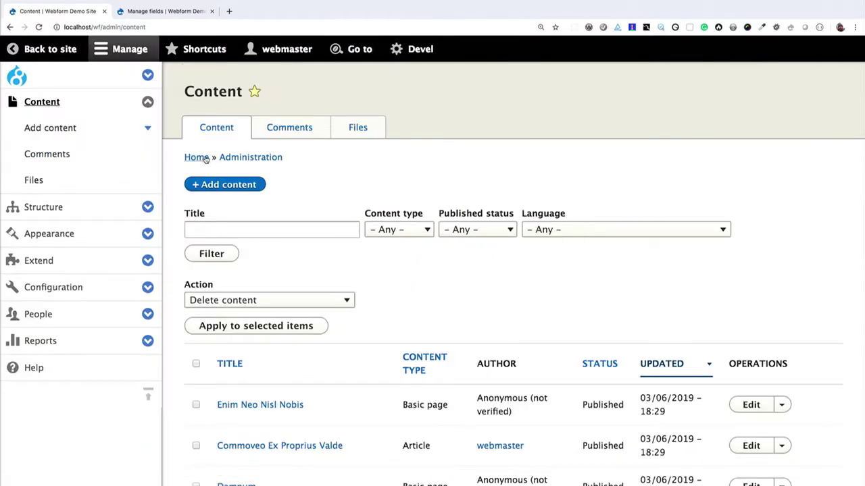
{"action": "left_click", "coordinate": [9, 27]}
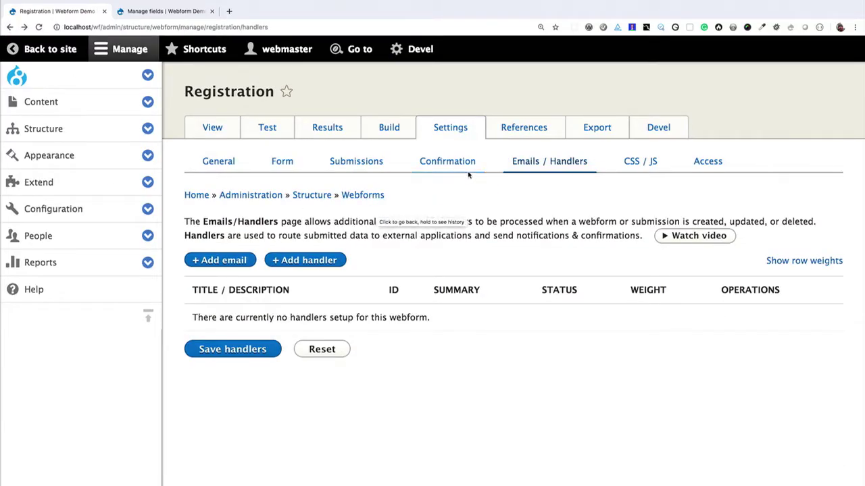
{"action": "left_click", "coordinate": [516, 135]}
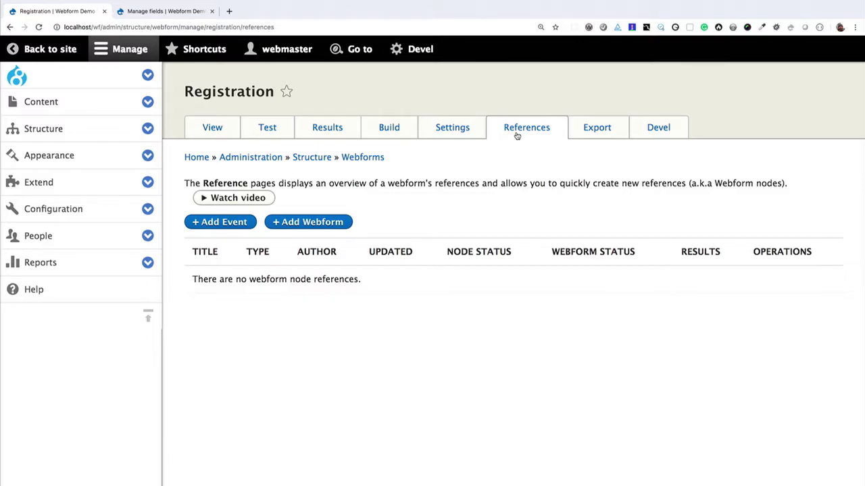
{"action": "left_click", "coordinate": [247, 223]}
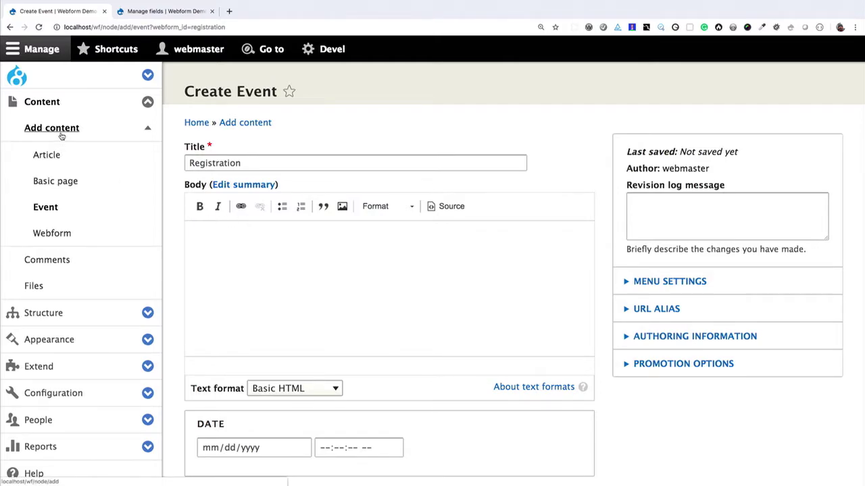
- Start a new Event with the Registration webform attached and title it 'Event 01'
{"action": "left_click", "coordinate": [42, 102]}
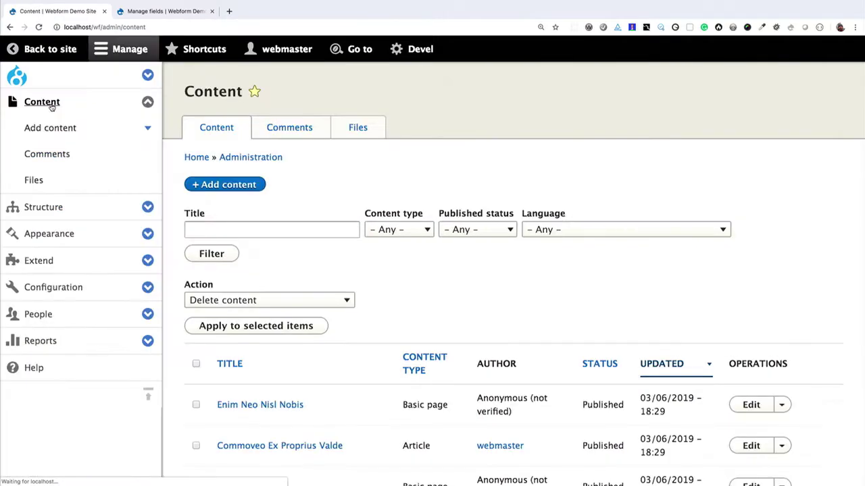
{"action": "left_click", "coordinate": [207, 186]}
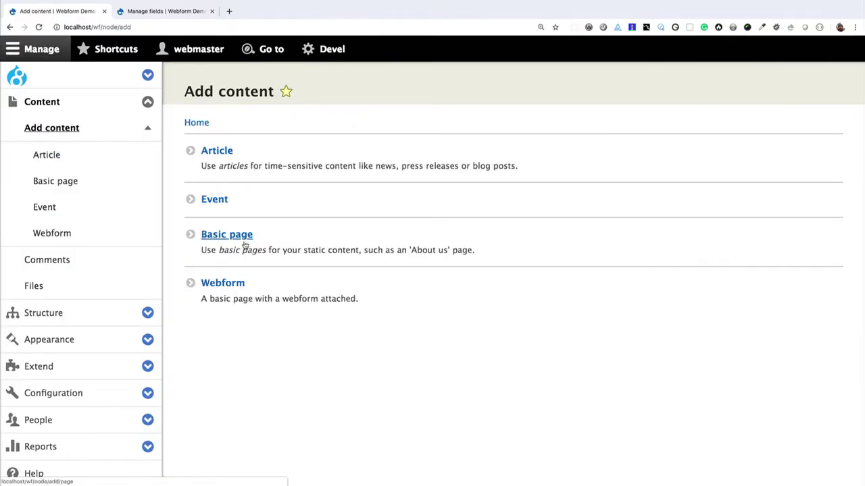
{"action": "left_click", "coordinate": [219, 200]}
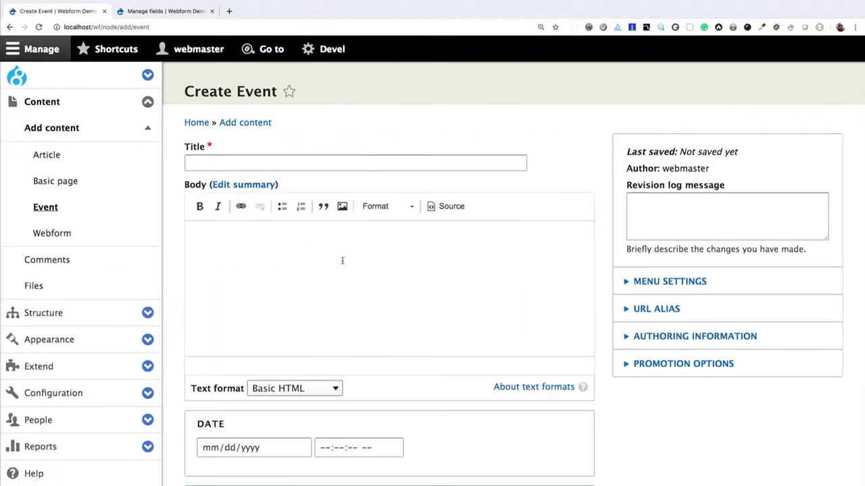
{"action": "scroll", "coordinate": [341, 259], "scroll_direction": "down", "scroll_amount": 3}
{"action": "scroll", "coordinate": [342, 264], "scroll_direction": "down", "scroll_amount": 3}
{"action": "left_click", "coordinate": [325, 315]}
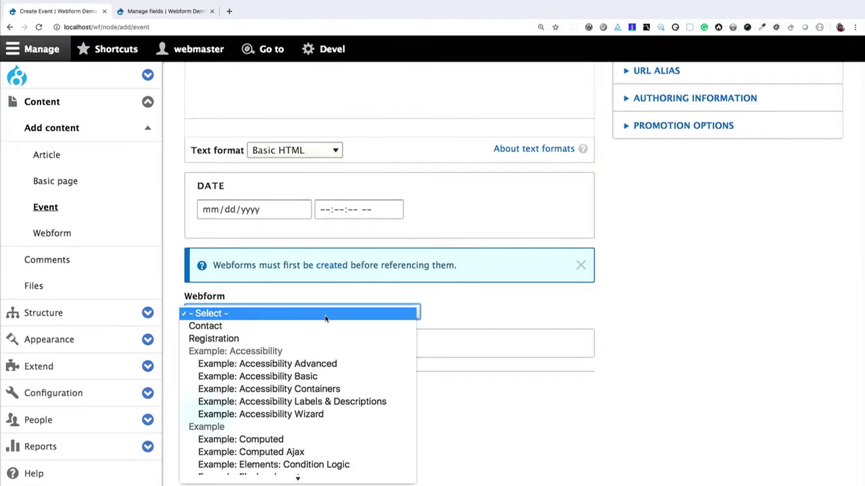
{"action": "left_click", "coordinate": [321, 338]}
{"action": "scroll", "coordinate": [318, 338], "scroll_direction": "up", "scroll_amount": 5}
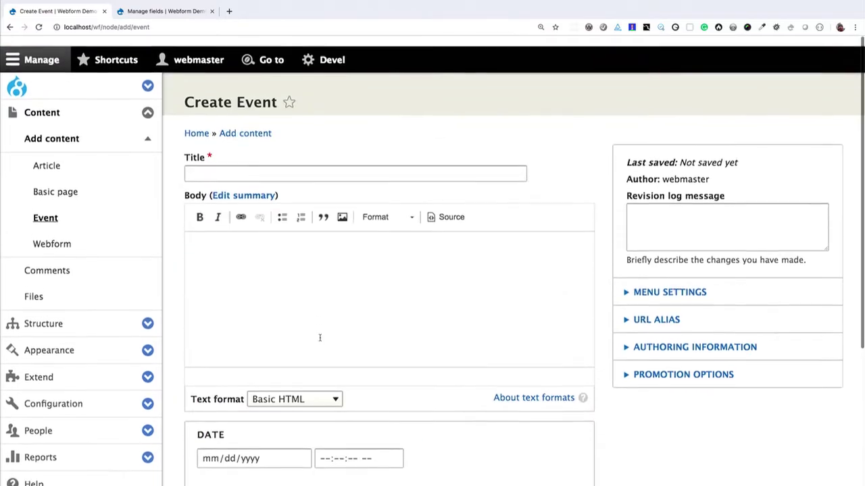
{"action": "left_click", "coordinate": [264, 164]}
{"action": "type", "text": "Even"}
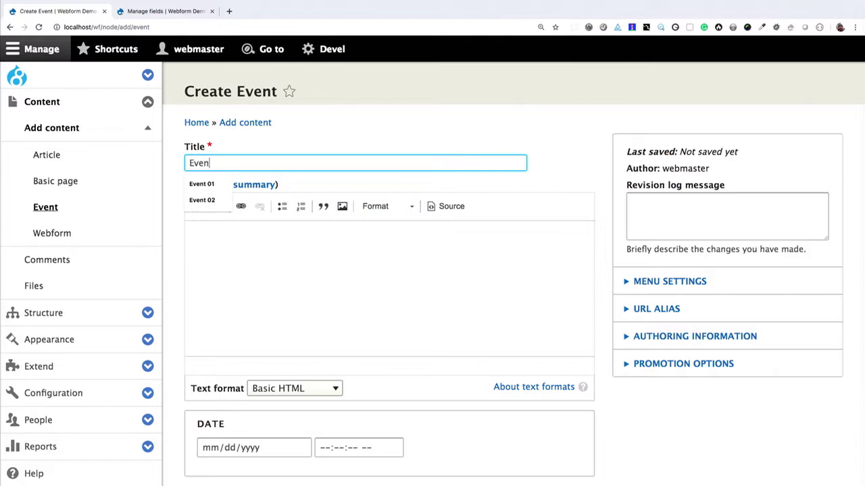
{"action": "type", "text": "t 01"}
- Set the event date to 03/20/2019 at 1:00 PM
{"action": "scroll", "coordinate": [315, 240], "scroll_direction": "down", "scroll_amount": 5}
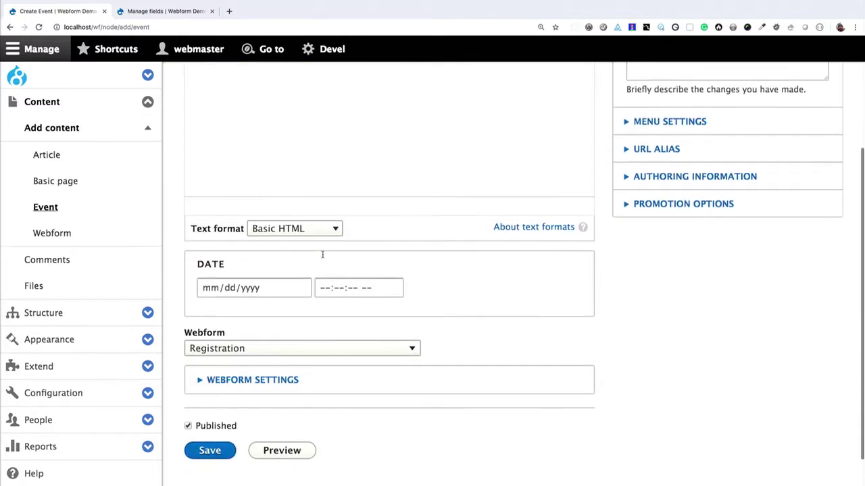
{"action": "left_click", "coordinate": [300, 251]}
{"action": "left_click", "coordinate": [285, 356]}
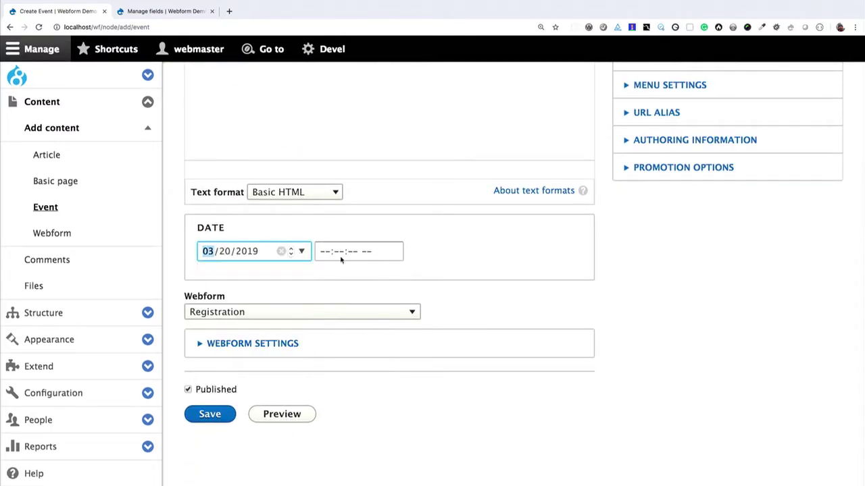
{"action": "left_click", "coordinate": [323, 251]}
{"action": "type", "text": "1:--:-- --"}
{"action": "key", "text": "Tab"}
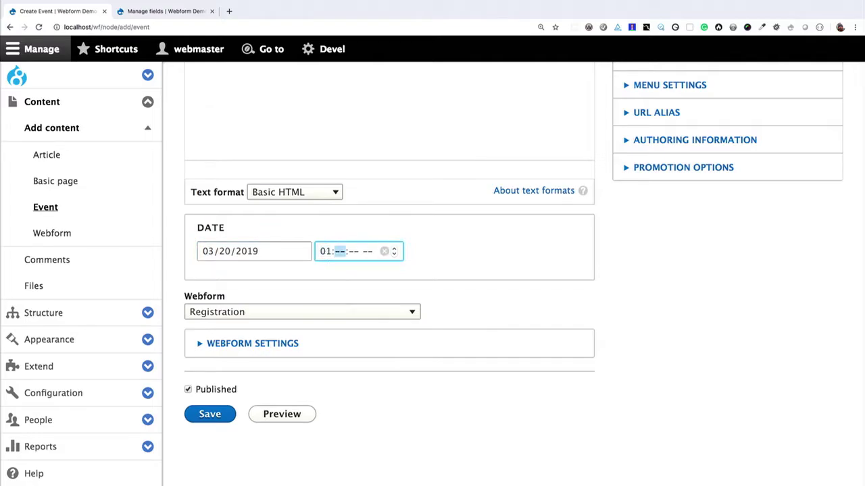
{"action": "type", "text": "0000ap"}
- Keep the event's webform status Open and save Event 01
{"action": "left_click", "coordinate": [303, 350]}
{"action": "scroll", "coordinate": [307, 350], "scroll_direction": "down", "scroll_amount": 5}
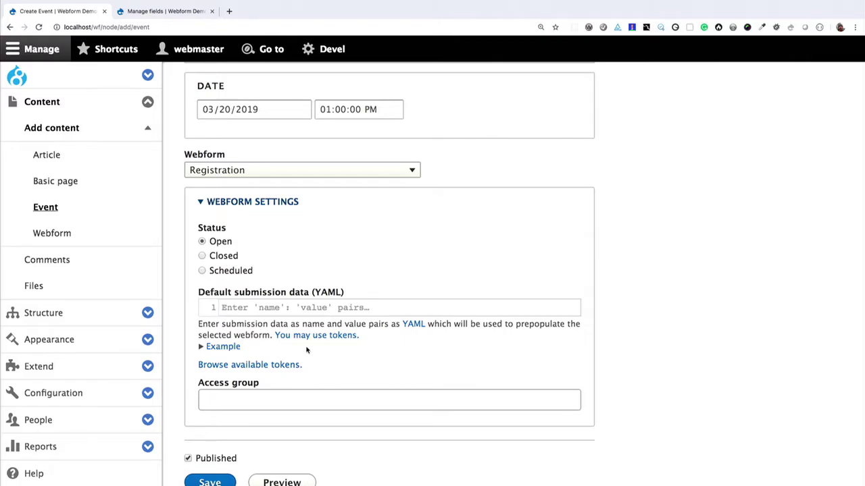
{"action": "left_click", "coordinate": [235, 273]}
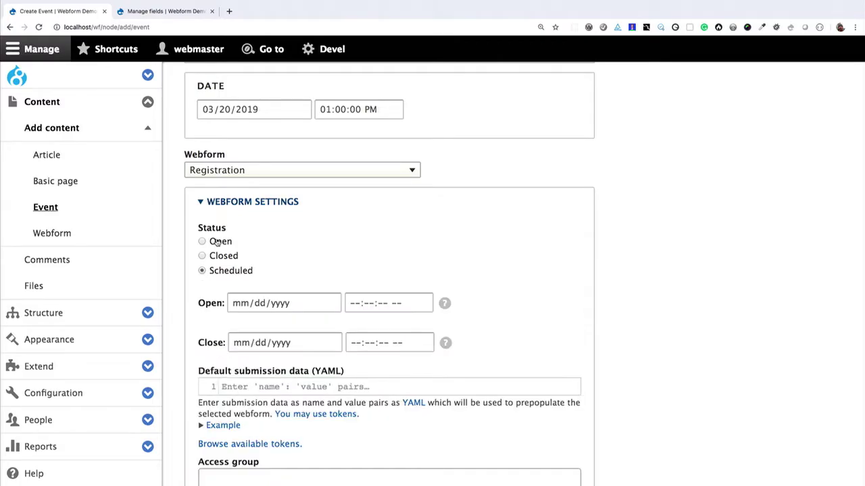
{"action": "left_click", "coordinate": [217, 242]}
{"action": "scroll", "coordinate": [271, 302], "scroll_direction": "down", "scroll_amount": 1}
{"action": "scroll", "coordinate": [271, 303], "scroll_direction": "down", "scroll_amount": 2}
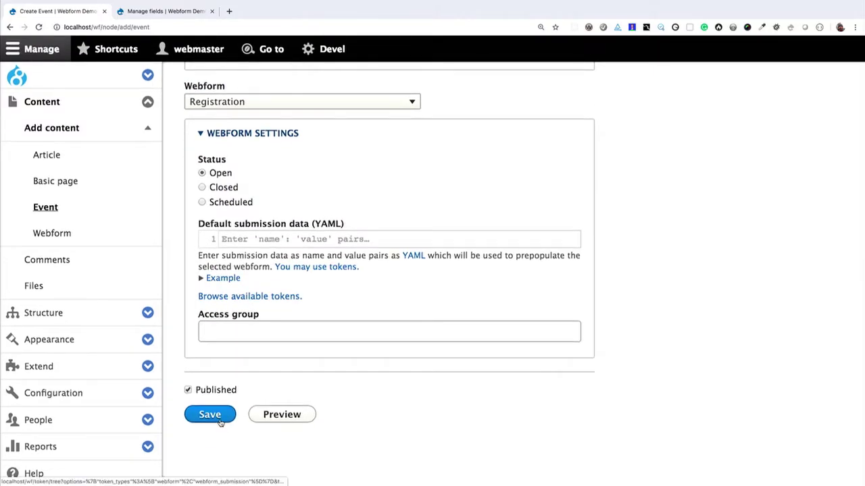
{"action": "left_click", "coordinate": [213, 414]}
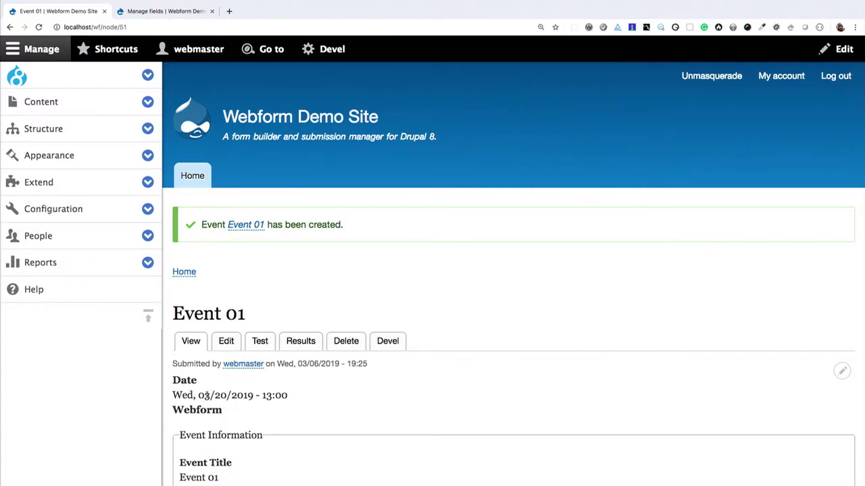
- Open Event 01's test form and submit a test registration
{"action": "scroll", "coordinate": [206, 395], "scroll_direction": "down", "scroll_amount": 2}
{"action": "scroll", "coordinate": [203, 368], "scroll_direction": "down", "scroll_amount": 3}
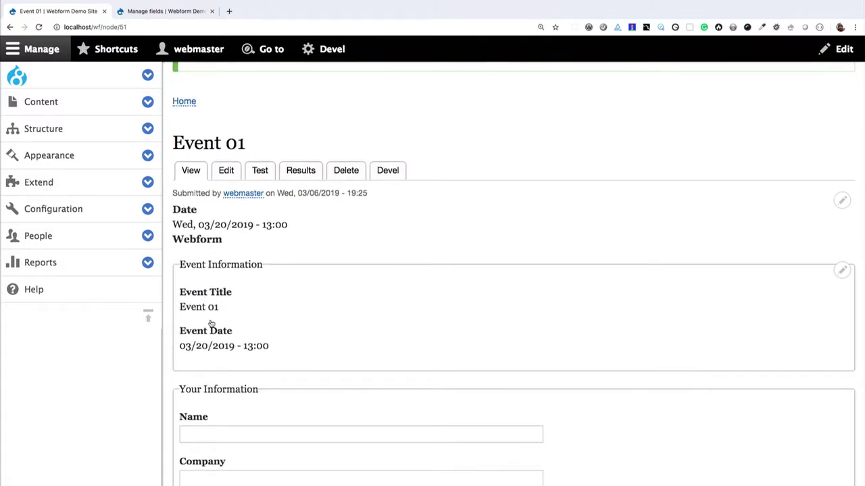
{"action": "scroll", "coordinate": [216, 324], "scroll_direction": "down", "scroll_amount": 2}
{"action": "scroll", "coordinate": [250, 130], "scroll_direction": "up", "scroll_amount": 2}
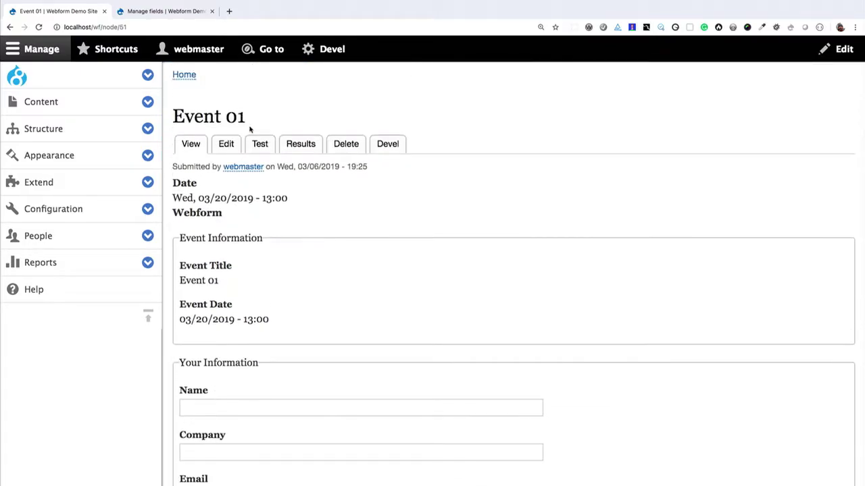
{"action": "left_click", "coordinate": [255, 143]}
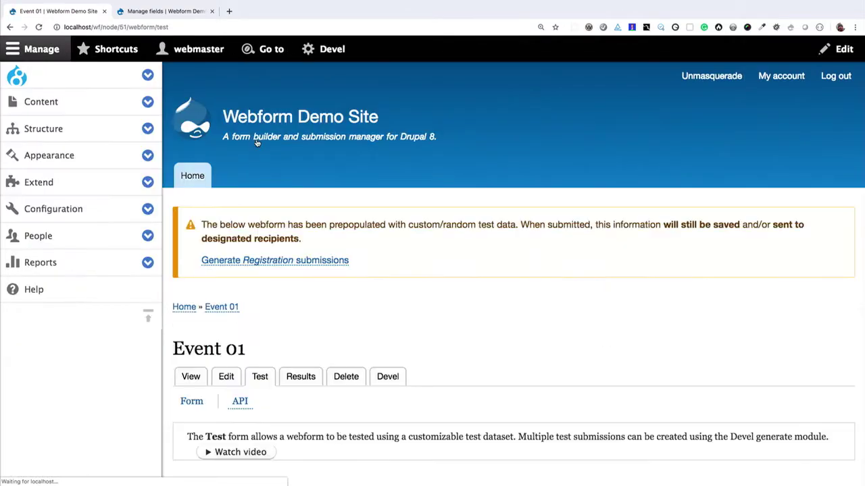
{"action": "scroll", "coordinate": [255, 141], "scroll_direction": "down", "scroll_amount": 15}
{"action": "left_click", "coordinate": [199, 335]}
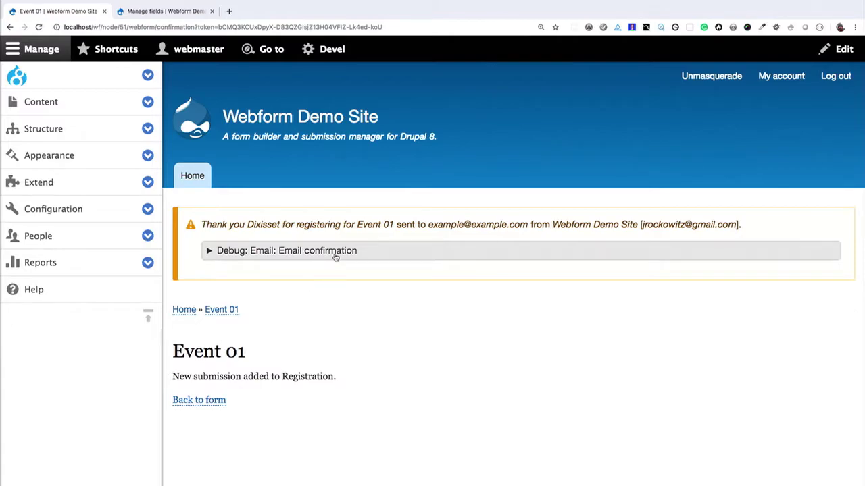
- Expand the debug confirmation email, inspect its body markup, and return to the test form
{"action": "left_click", "coordinate": [336, 252]}
{"action": "scroll", "coordinate": [336, 256], "scroll_direction": "down", "scroll_amount": 1}
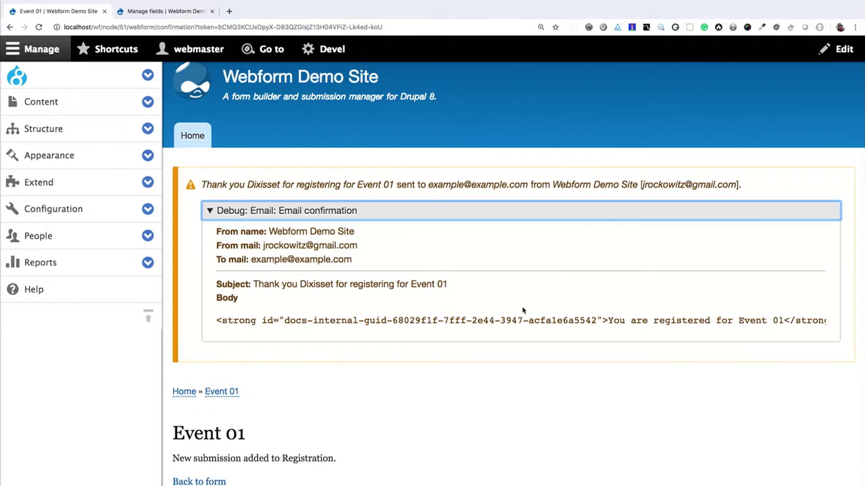
{"action": "left_click_drag", "start_coordinate": [614, 315], "coordinate": [221, 327]}
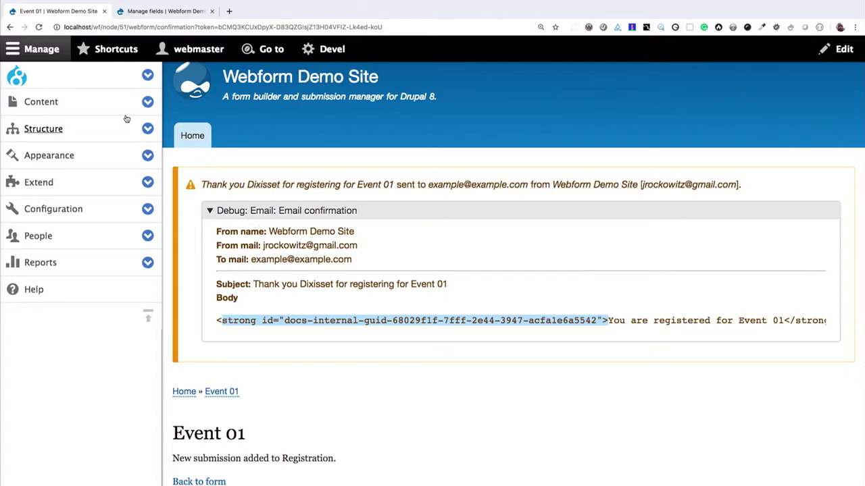
{"action": "left_click", "coordinate": [10, 27]}
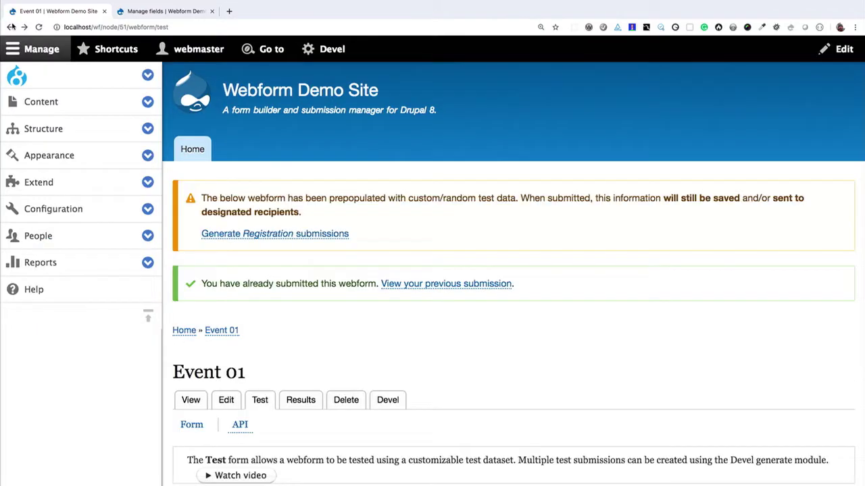
- Return to the Registration webform's references and reload so Event 01 is listed
{"action": "left_click", "coordinate": [10, 27]}
{"action": "left_click", "coordinate": [10, 28]}
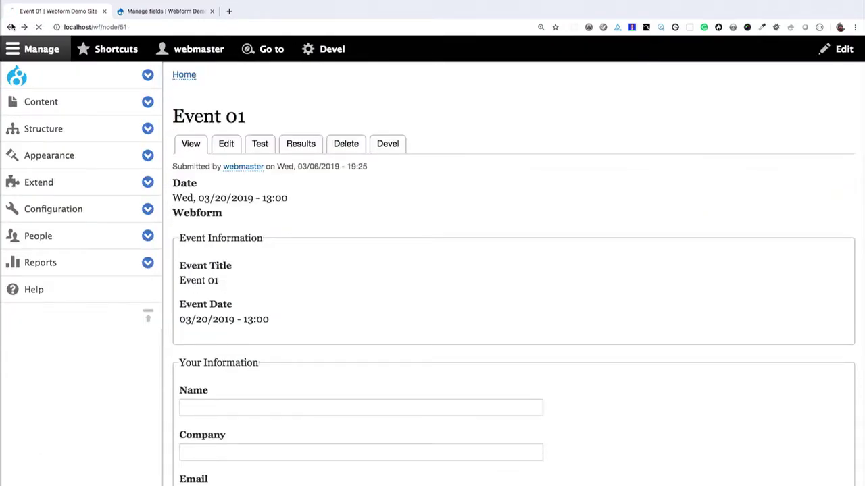
{"action": "left_click", "coordinate": [10, 27]}
{"action": "left_click", "coordinate": [10, 27]}
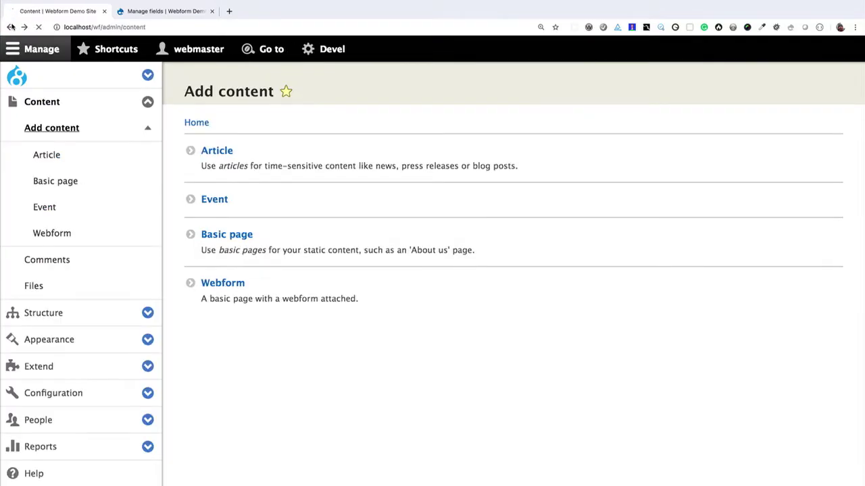
{"action": "left_click", "coordinate": [10, 27]}
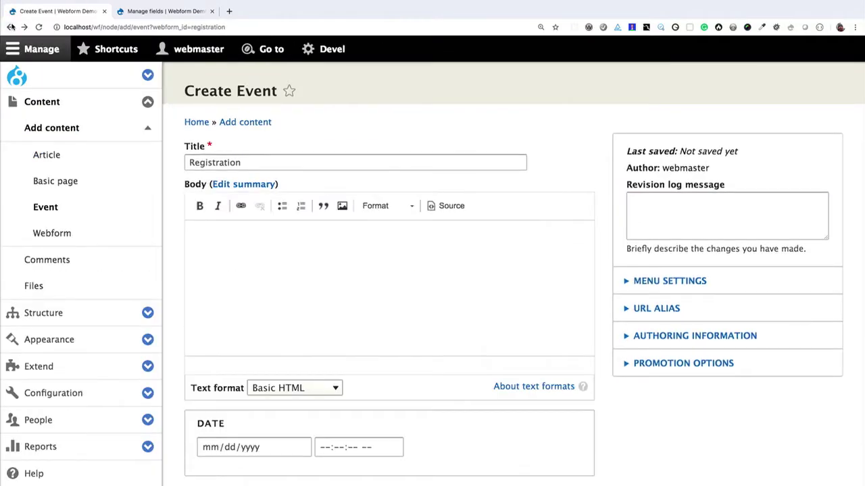
{"action": "left_click", "coordinate": [10, 27]}
{"action": "key", "text": "super+r"}
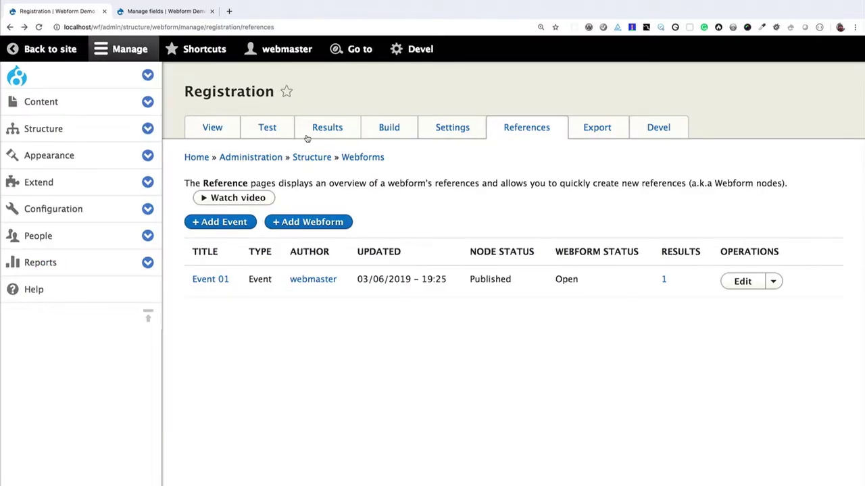
- Add another Registration event titled 'Event 02'
{"action": "left_click", "coordinate": [222, 224]}
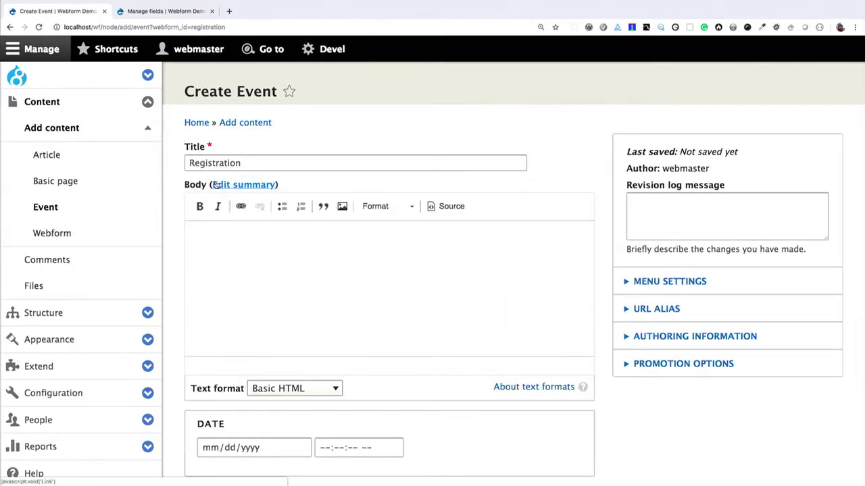
{"action": "double_click", "coordinate": [248, 168]}
{"action": "type", "text": "Event"}
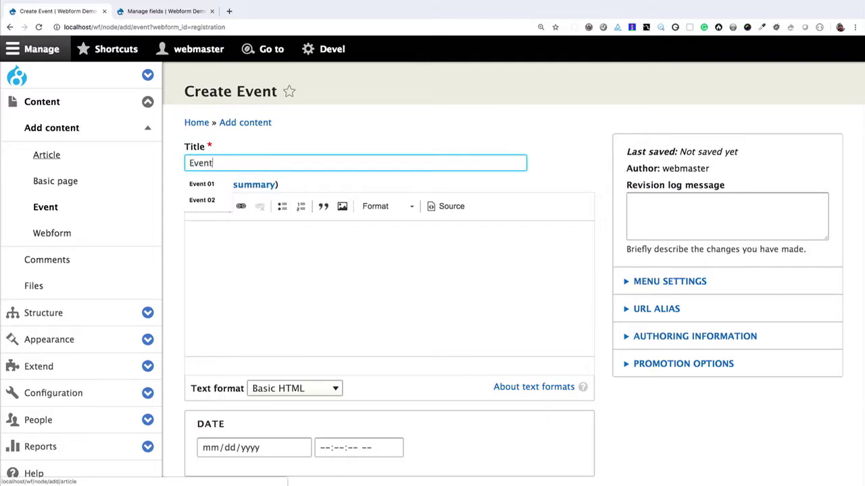
{"action": "type", "text": " 01"}
{"action": "key", "text": "BackSpace"}
{"action": "type", "text": "2"}
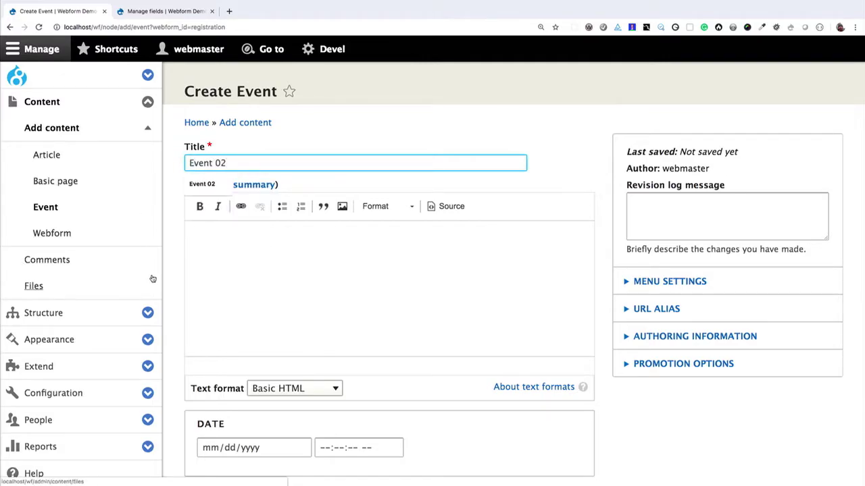
- Date Event 02 March 20, 2019 at 01:00 and save it
{"action": "scroll", "coordinate": [267, 364], "scroll_direction": "down", "scroll_amount": 3}
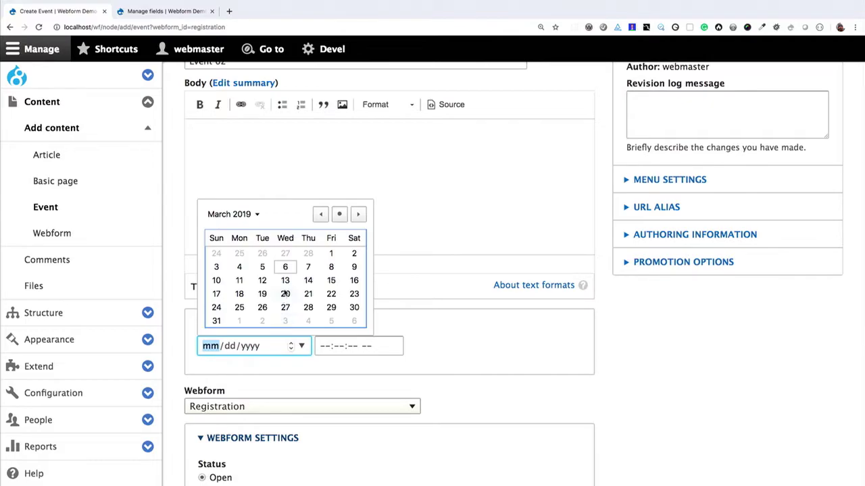
{"action": "left_click", "coordinate": [285, 293]}
{"action": "left_click", "coordinate": [328, 347]}
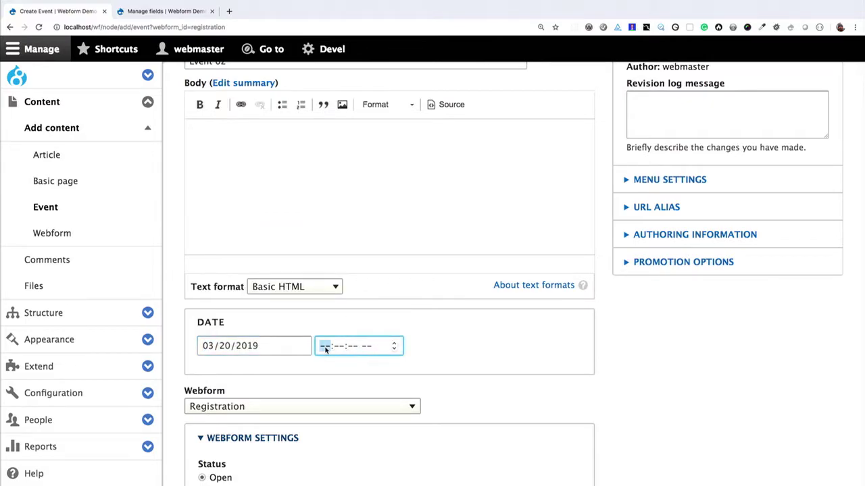
{"action": "type", "text": "010000a"}
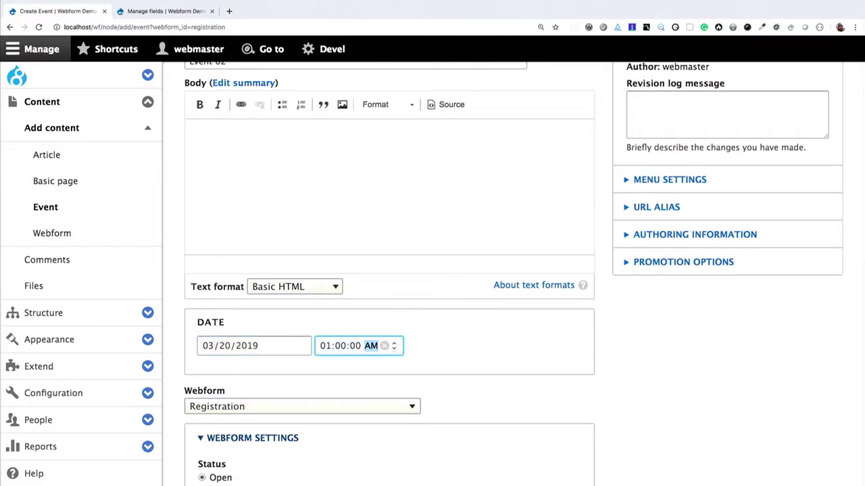
{"action": "type", "text": "p"}
{"action": "scroll", "coordinate": [232, 360], "scroll_direction": "down", "scroll_amount": 5}
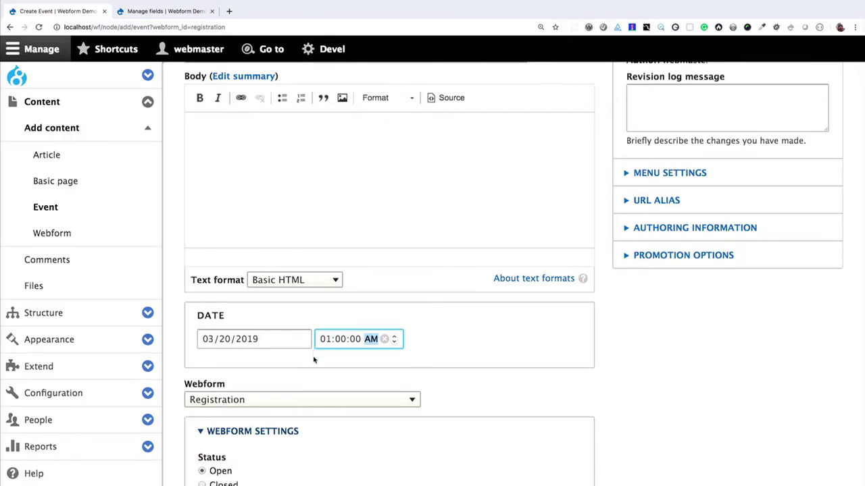
{"action": "left_click", "coordinate": [210, 415]}
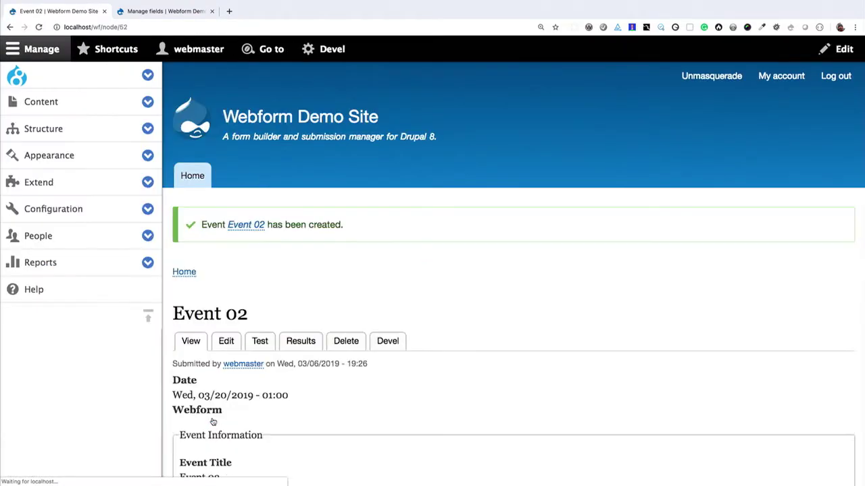
- Submit a prefilled test registration for Event 02 and open its submissions
{"action": "left_click", "coordinate": [260, 341]}
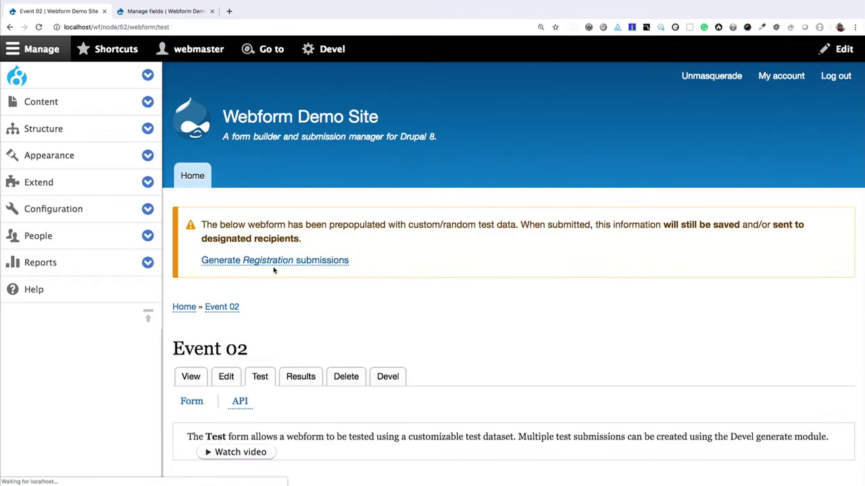
{"action": "scroll", "coordinate": [272, 268], "scroll_direction": "down", "scroll_amount": 10}
{"action": "left_click", "coordinate": [204, 338]}
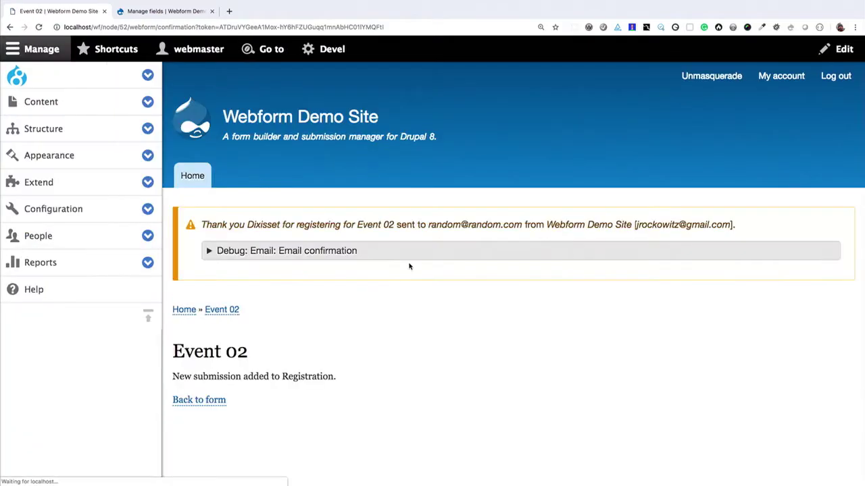
{"action": "left_click", "coordinate": [223, 309]}
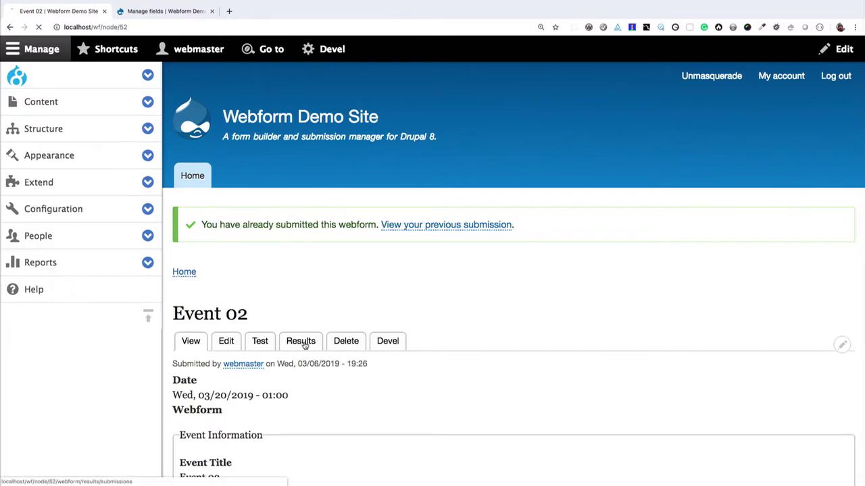
{"action": "left_click", "coordinate": [302, 341]}
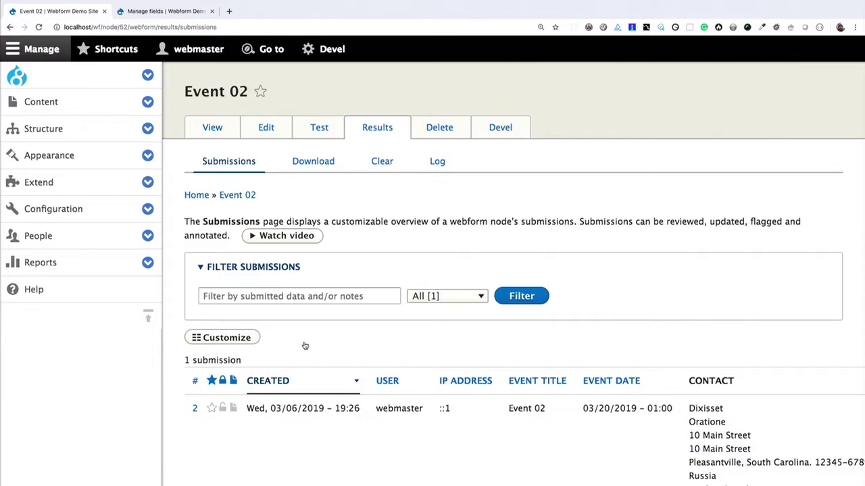
- Open Event 02's submission #2, go to its Resend page, and scroll to the message body
{"action": "scroll", "coordinate": [305, 346], "scroll_direction": "down", "scroll_amount": 3}
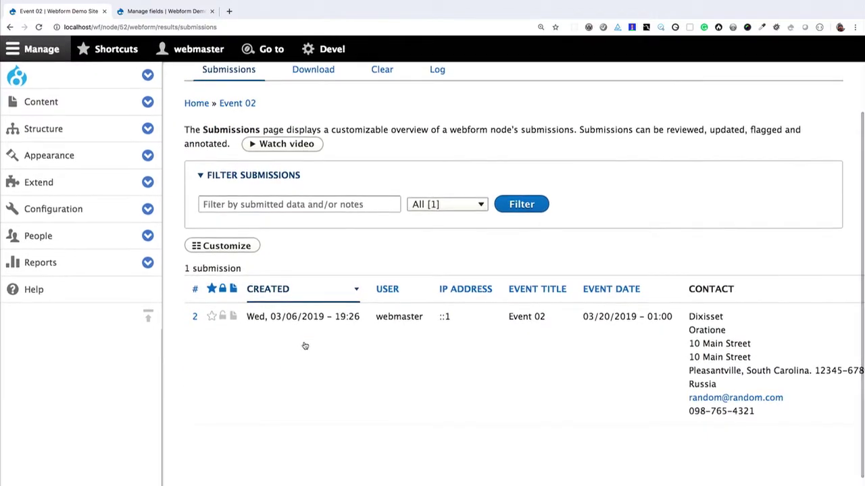
{"action": "right_click", "coordinate": [304, 345]}
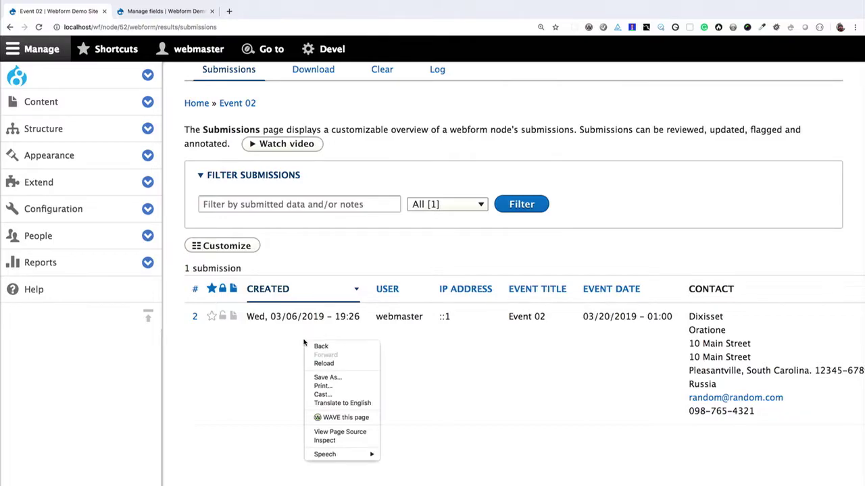
{"action": "left_click", "coordinate": [354, 245]}
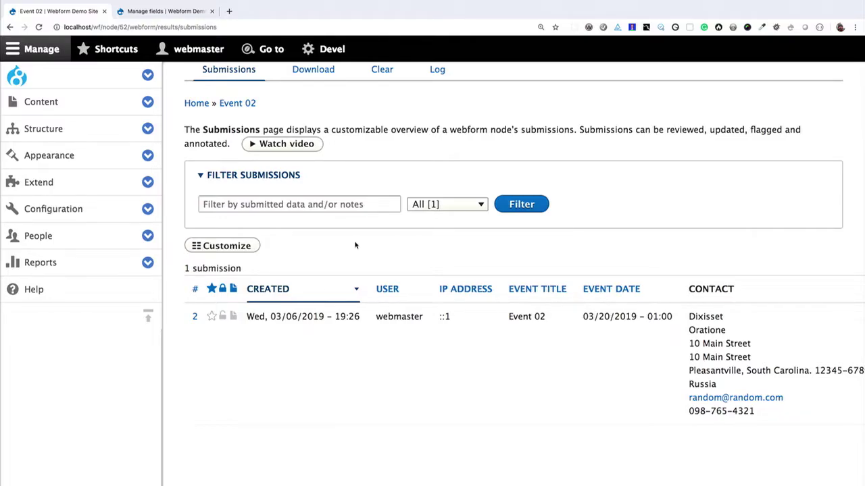
{"action": "left_click", "coordinate": [327, 343]}
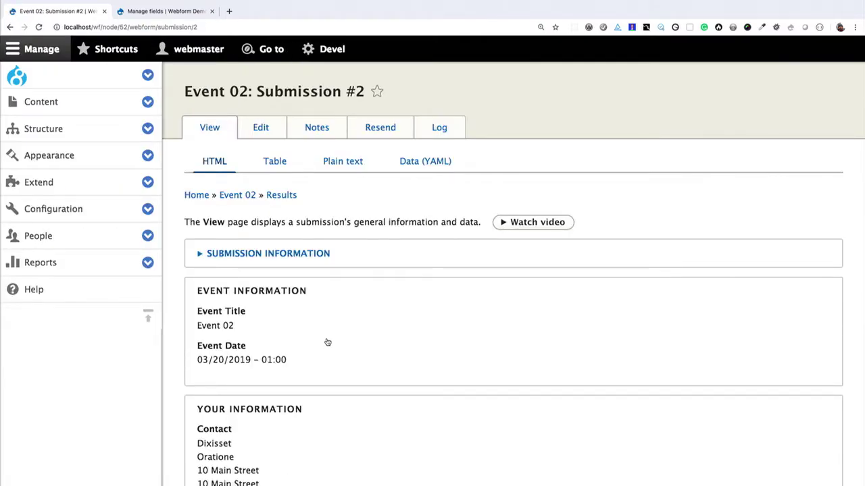
{"action": "left_click", "coordinate": [390, 129]}
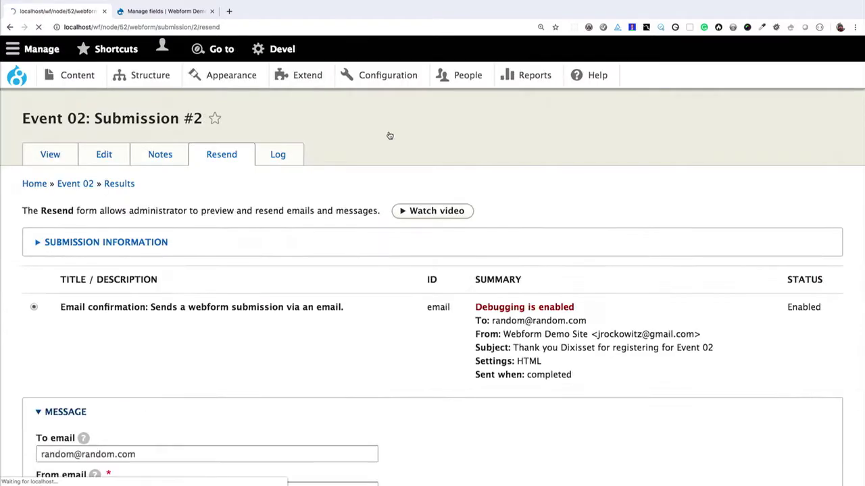
{"action": "scroll", "coordinate": [390, 135], "scroll_direction": "down", "scroll_amount": 2}
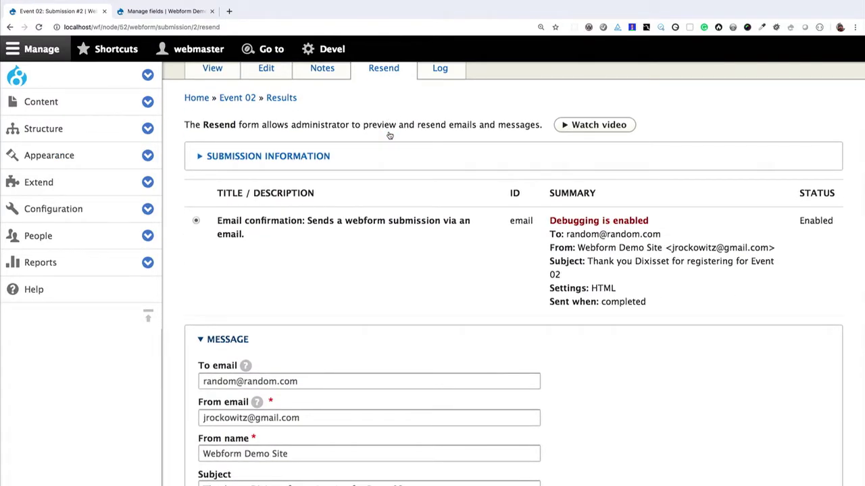
{"action": "scroll", "coordinate": [358, 219], "scroll_direction": "down", "scroll_amount": 6}
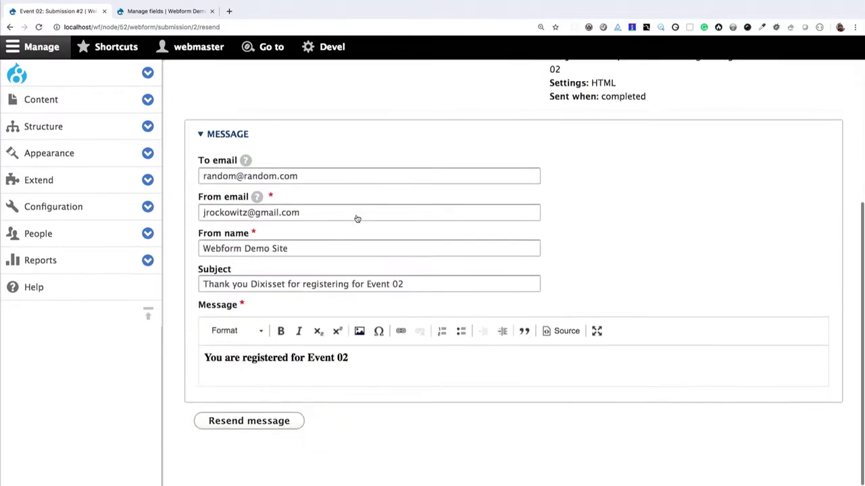
{"action": "left_click", "coordinate": [320, 366]}
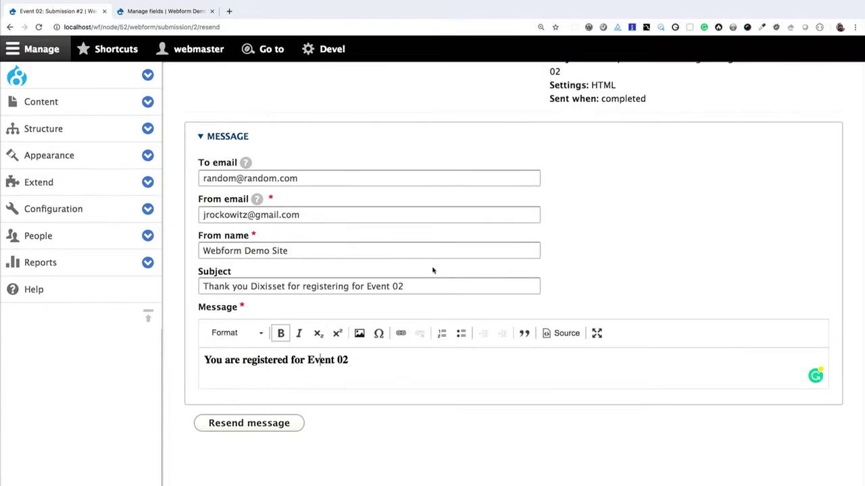
- Navigate via Structure > Webforms and open the Registration webform
{"action": "scroll", "coordinate": [329, 200], "scroll_direction": "up", "scroll_amount": 5}
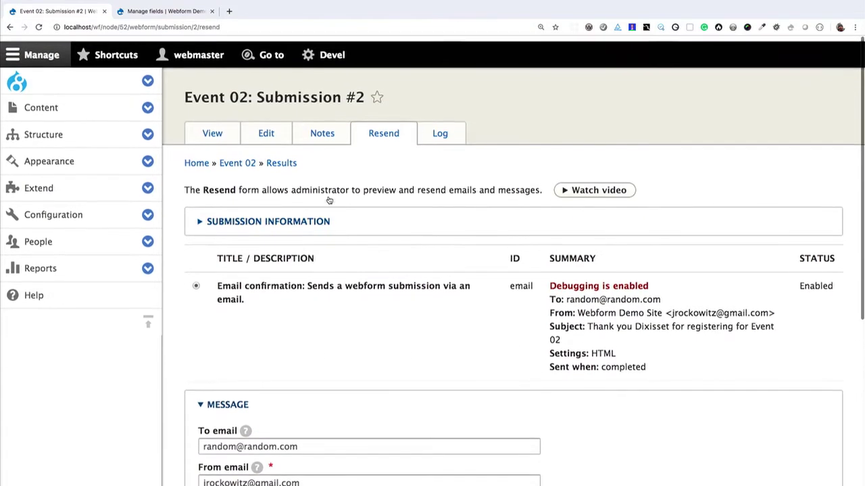
{"action": "left_click", "coordinate": [212, 129]}
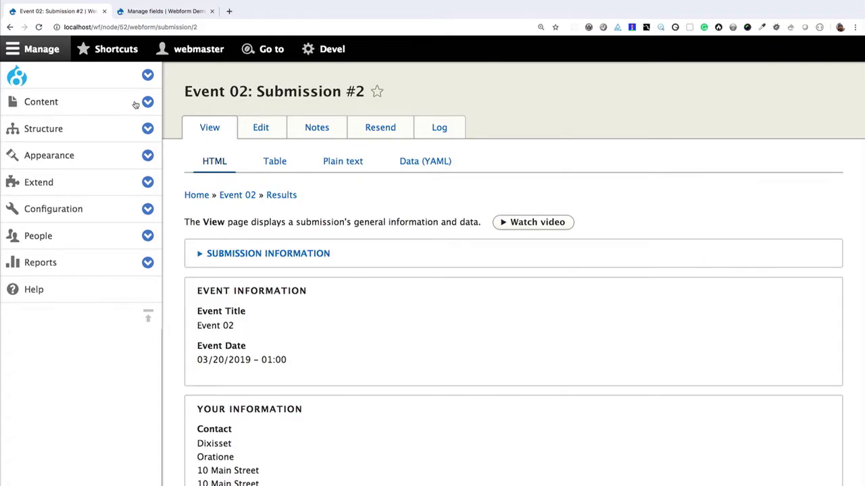
{"action": "left_click", "coordinate": [147, 129]}
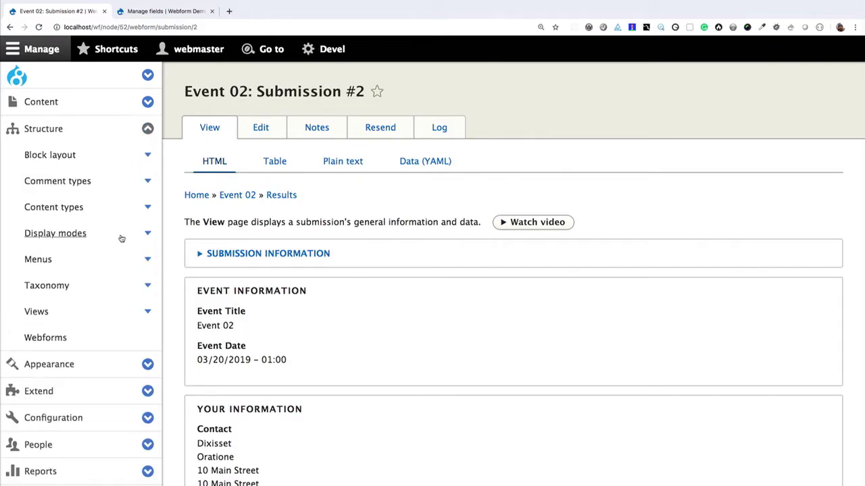
{"action": "left_click", "coordinate": [75, 339]}
{"action": "scroll", "coordinate": [262, 274], "scroll_direction": "down", "scroll_amount": 3}
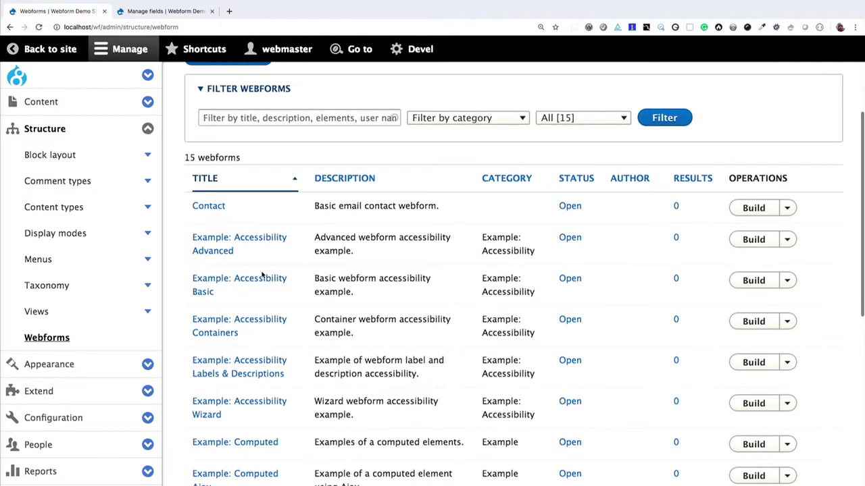
{"action": "scroll", "coordinate": [230, 218], "scroll_direction": "down", "scroll_amount": 6}
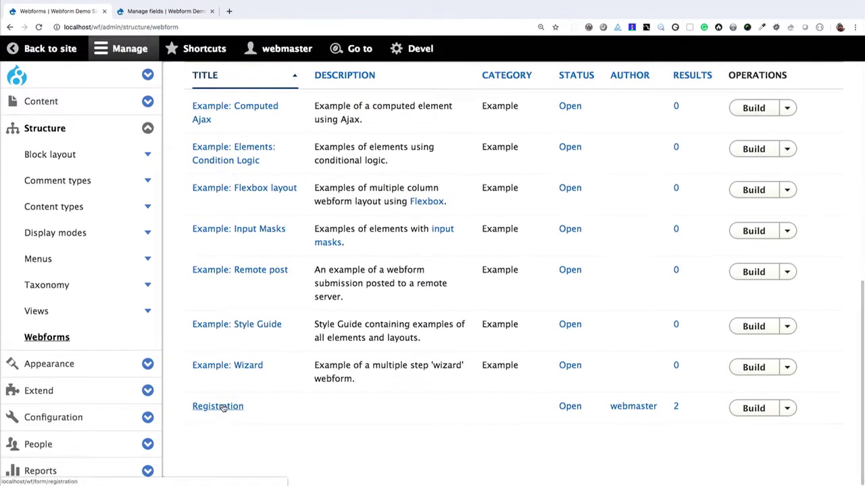
{"action": "left_click", "coordinate": [204, 407]}
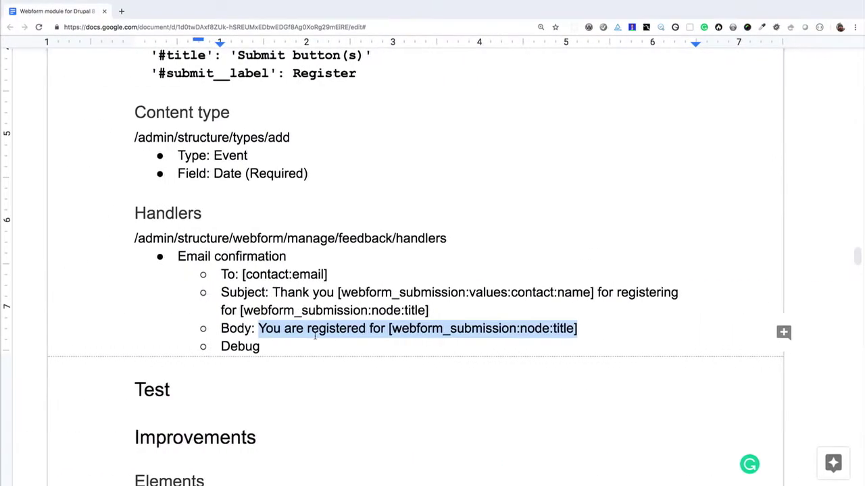
- Select the Additional Guests YAML block in the notes and return to Drupal
{"action": "scroll", "coordinate": [305, 309], "scroll_direction": "down", "scroll_amount": 5}
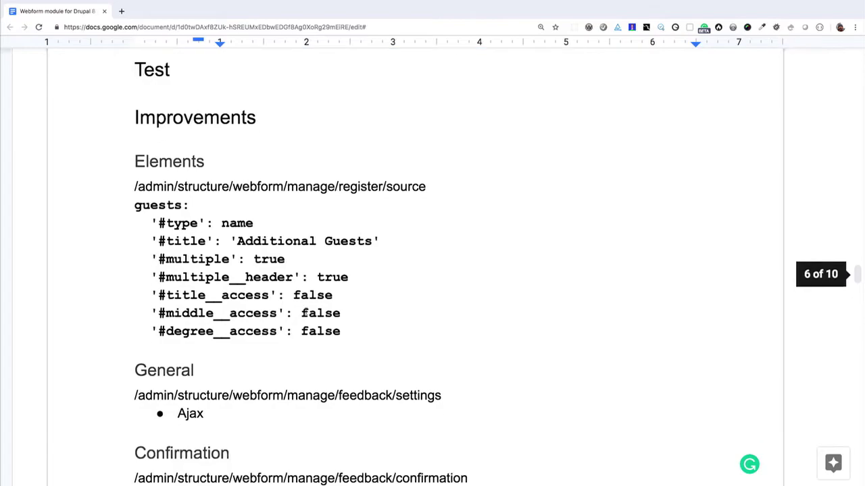
{"action": "left_click_drag", "start_coordinate": [357, 300], "coordinate": [133, 177]}
{"action": "key", "text": "super+c"}
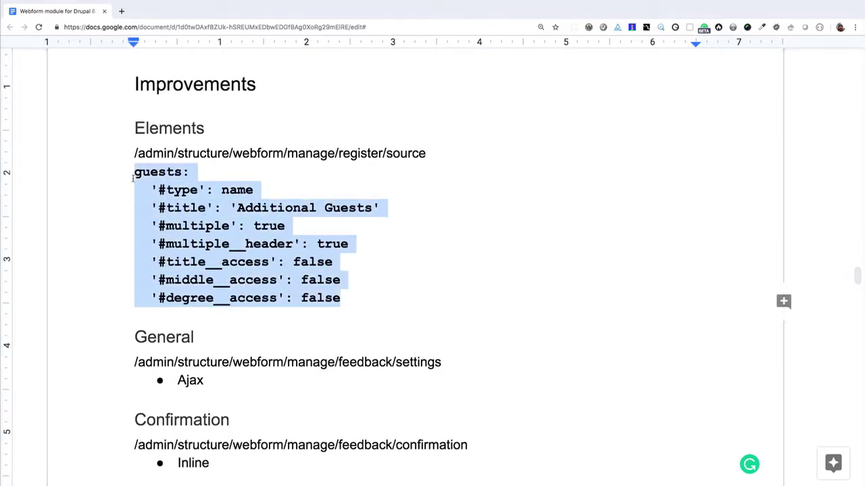
{"action": "key", "text": "ctrl+Right"}
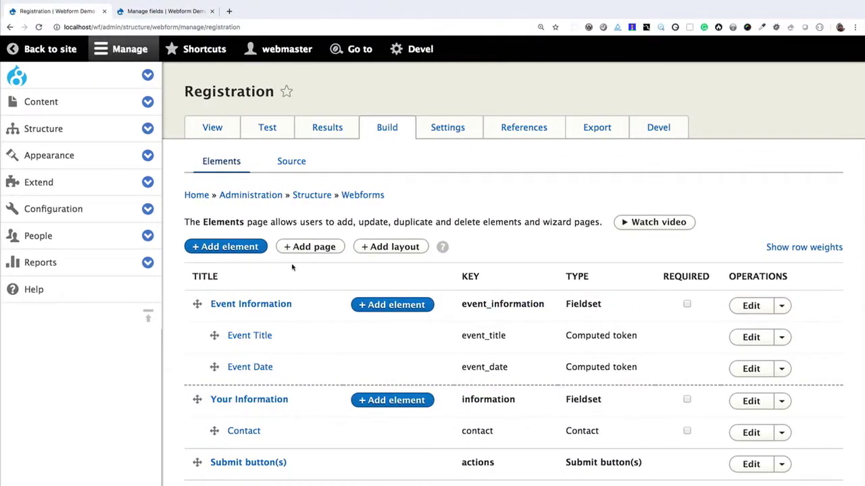
- Paste the Additional Guests YAML into the Registration source above the actions block and save
{"action": "left_click", "coordinate": [292, 165]}
{"action": "scroll", "coordinate": [299, 170], "scroll_direction": "down", "scroll_amount": 5}
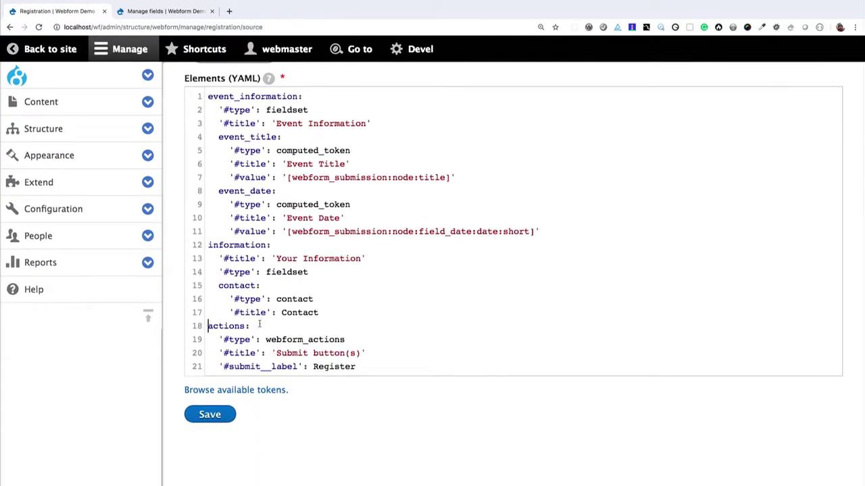
{"action": "key", "text": "Return"}
{"action": "key", "text": "Up"}
{"action": "key", "text": "super+v"}
{"action": "key", "text": "Return"}
{"action": "scroll", "coordinate": [259, 326], "scroll_direction": "down", "scroll_amount": 1}
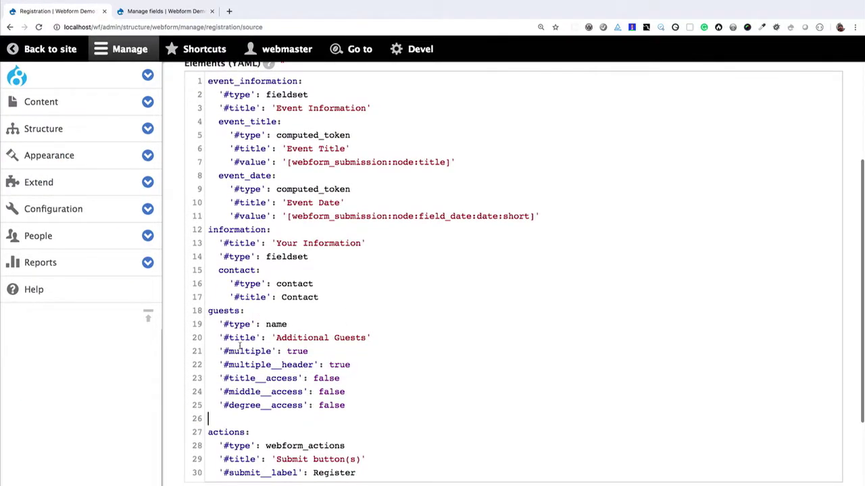
{"action": "left_click_drag", "start_coordinate": [219, 352], "coordinate": [331, 351]}
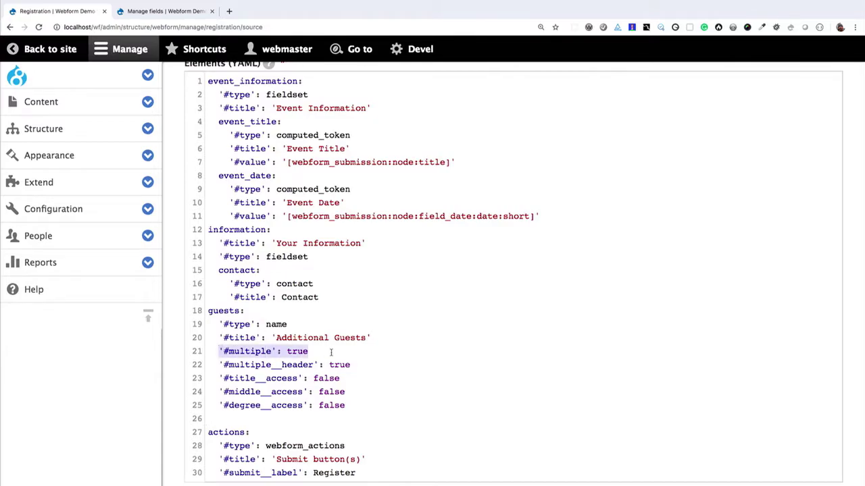
{"action": "scroll", "coordinate": [331, 352], "scroll_direction": "down", "scroll_amount": 3}
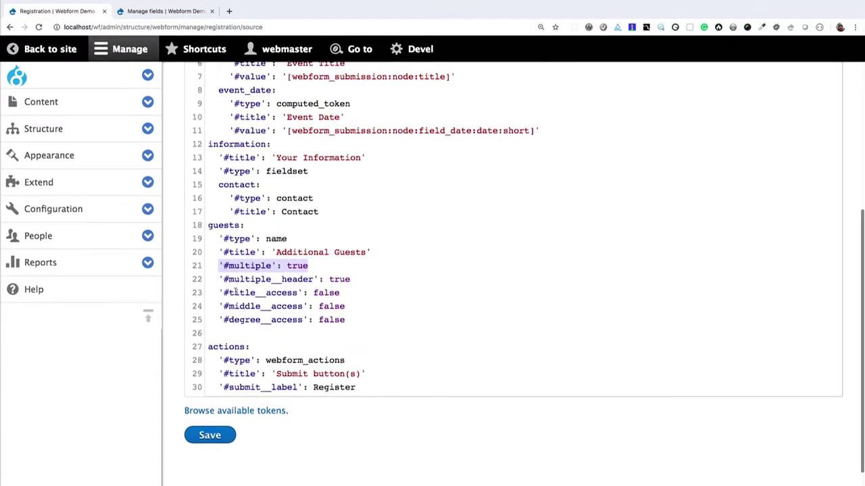
{"action": "left_click", "coordinate": [235, 292]}
{"action": "left_click_drag", "start_coordinate": [236, 292], "coordinate": [355, 319]}
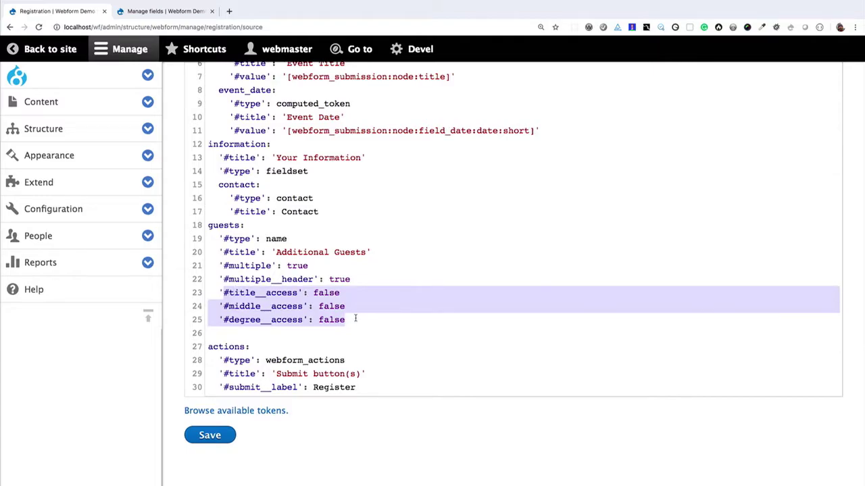
{"action": "left_click", "coordinate": [208, 435]}
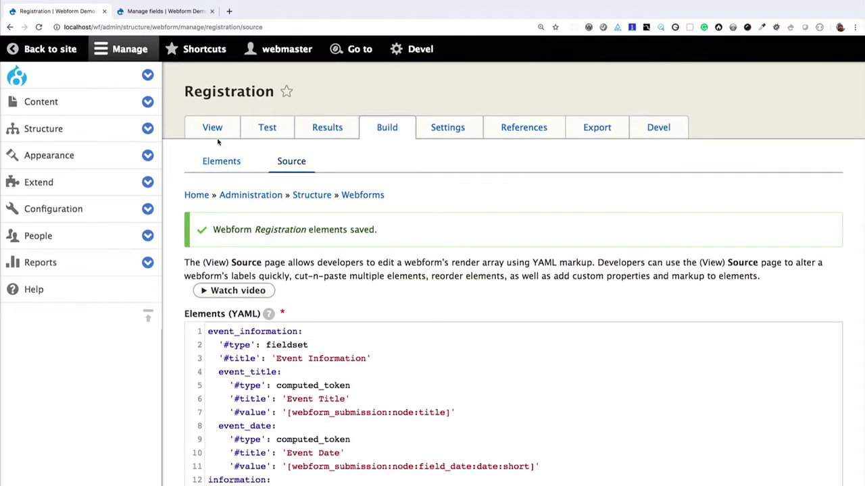
- View the Registration form and check the Additional Guests table
{"action": "left_click", "coordinate": [213, 128]}
{"action": "scroll", "coordinate": [446, 221], "scroll_direction": "down", "scroll_amount": 15}
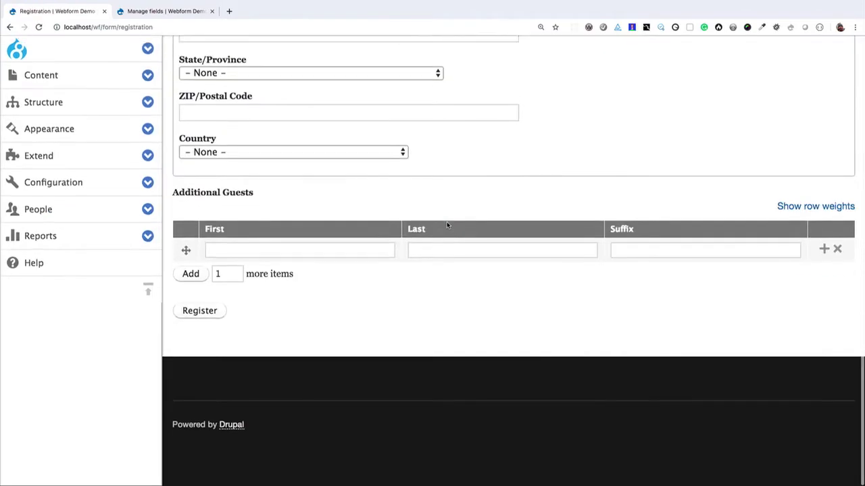
{"action": "left_click", "coordinate": [427, 275]}
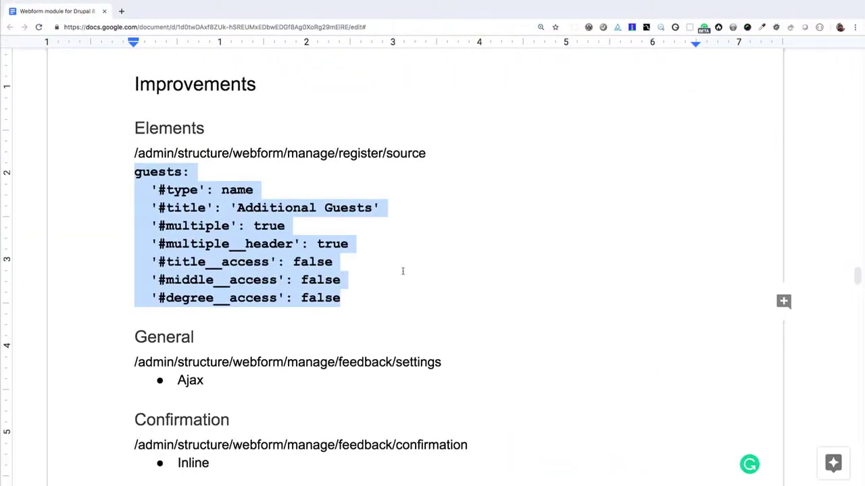
{"action": "scroll", "coordinate": [245, 360], "scroll_direction": "down", "scroll_amount": 5}
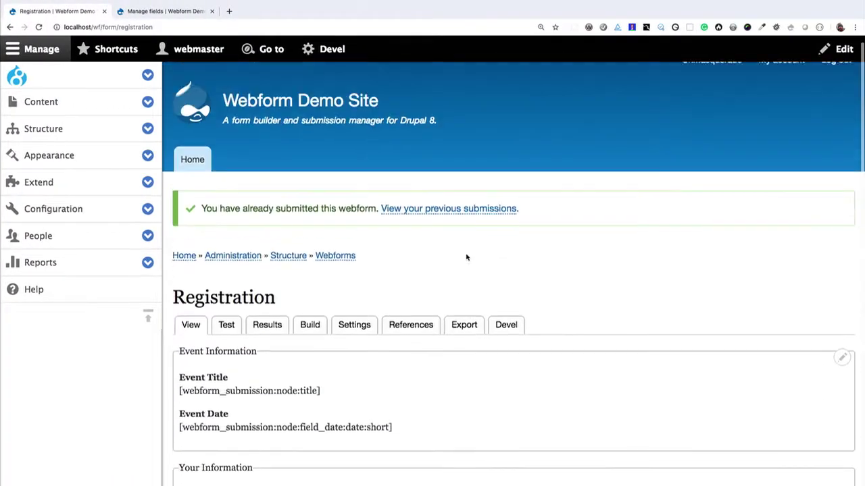
- Enable Use Ajax in the Registration webform's general settings and save
{"action": "left_click", "coordinate": [357, 326]}
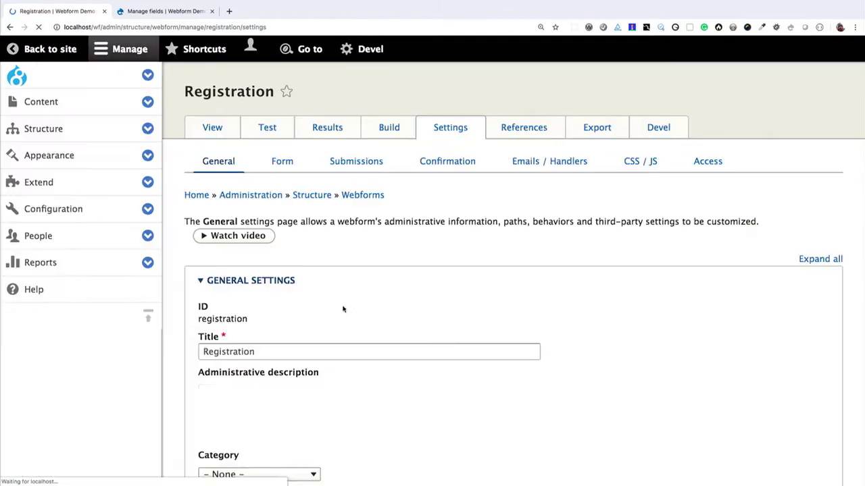
{"action": "scroll", "coordinate": [343, 307], "scroll_direction": "down", "scroll_amount": 10}
{"action": "left_click", "coordinate": [231, 258]}
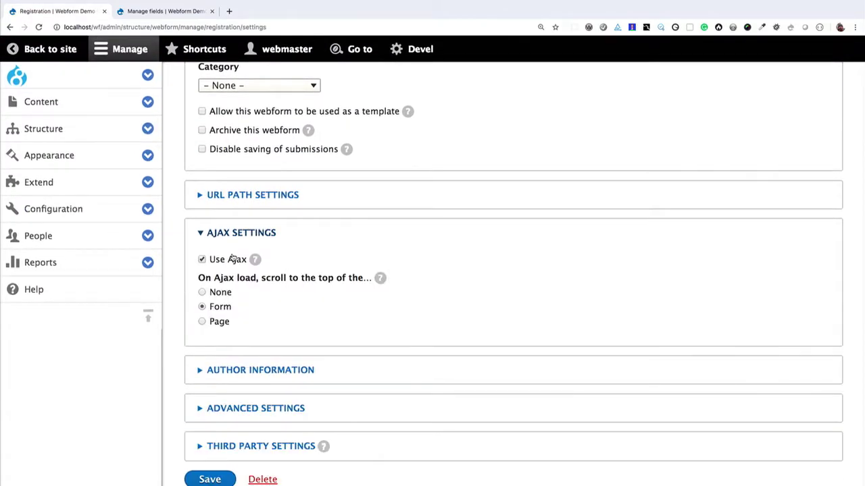
{"action": "left_click", "coordinate": [209, 478]}
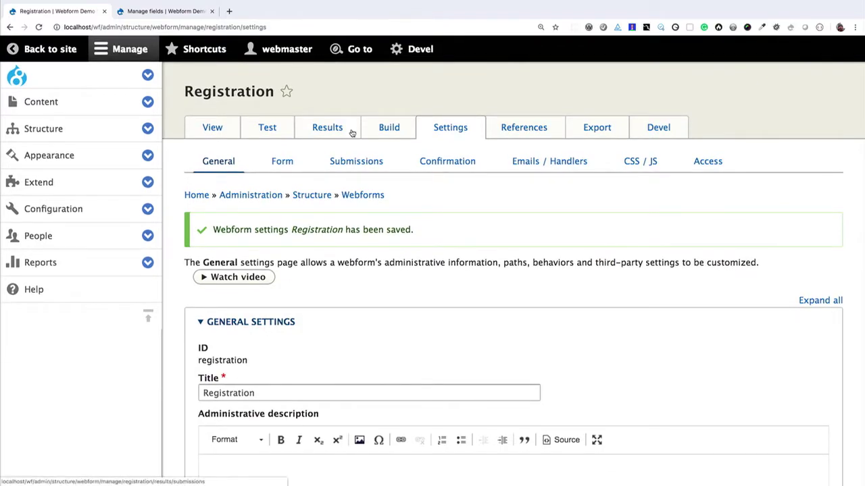
- Switch the confirmation type to Inline
{"action": "left_click", "coordinate": [432, 162]}
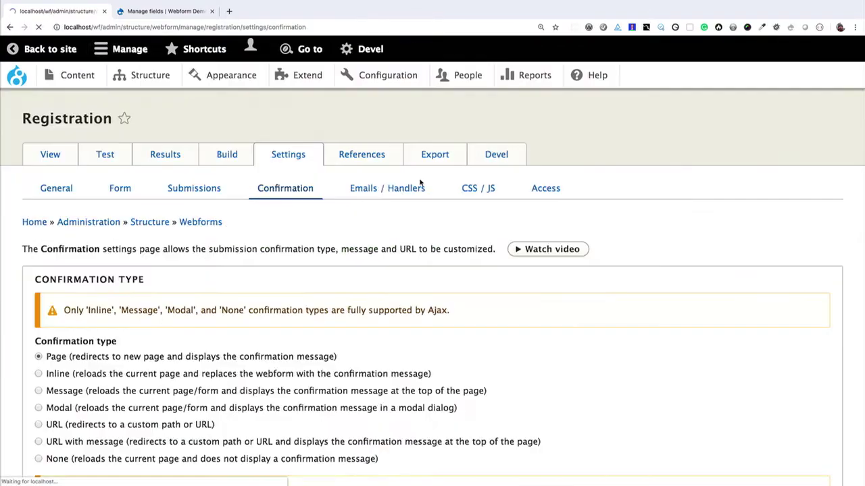
{"action": "left_click", "coordinate": [230, 349]}
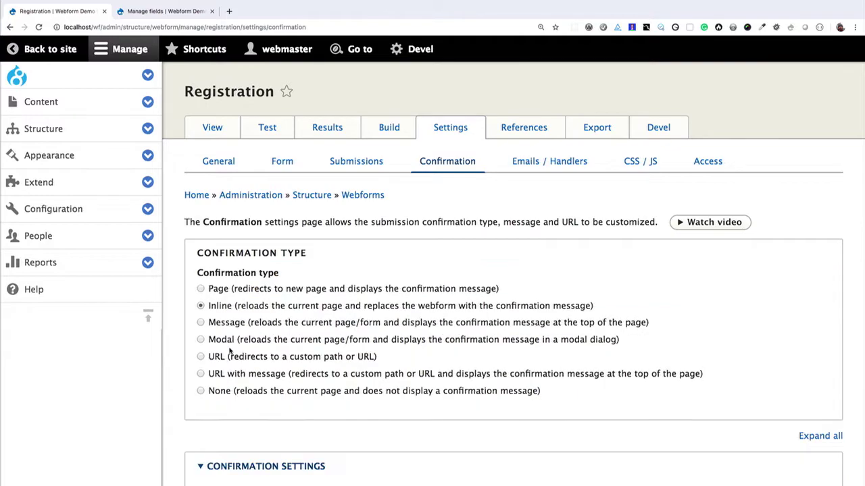
{"action": "scroll", "coordinate": [247, 335], "scroll_direction": "down", "scroll_amount": 5}
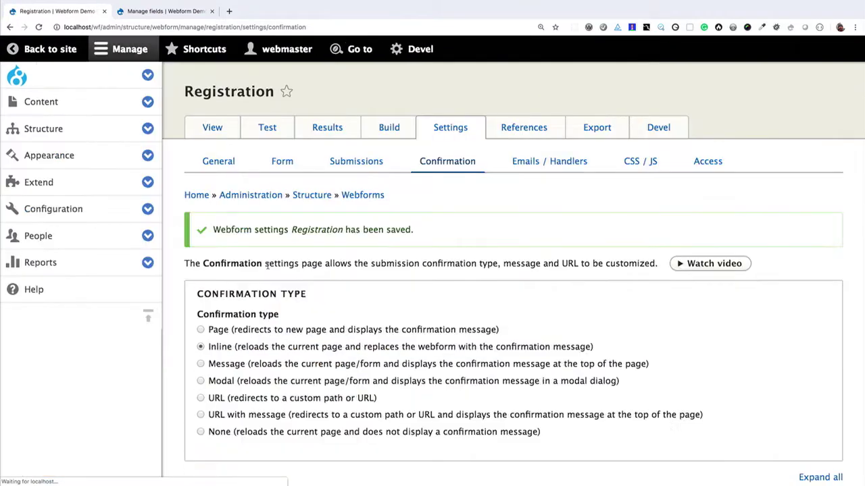
- Submit a test Registration and see the inline confirmation
{"action": "left_click", "coordinate": [266, 130]}
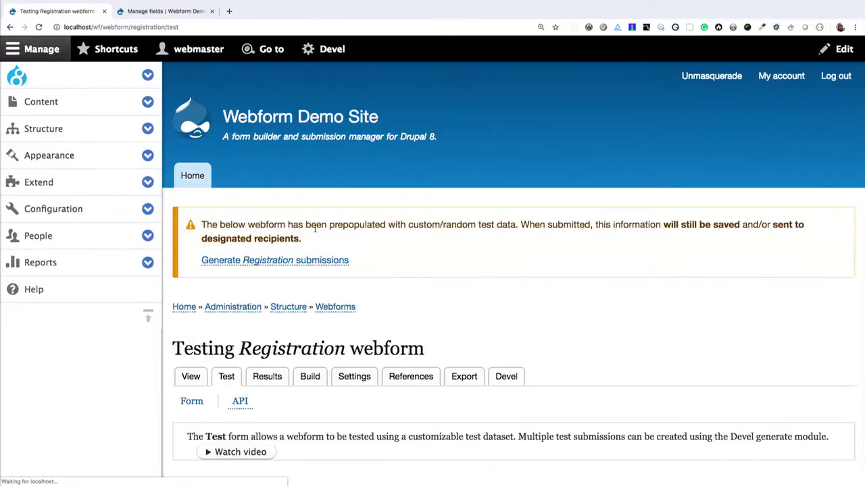
{"action": "scroll", "coordinate": [315, 227], "scroll_direction": "down", "scroll_amount": 15}
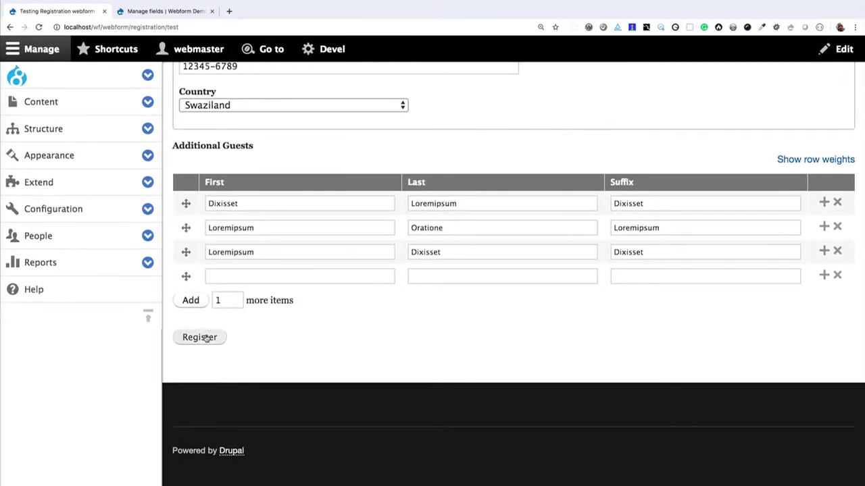
{"action": "left_click", "coordinate": [201, 337]}
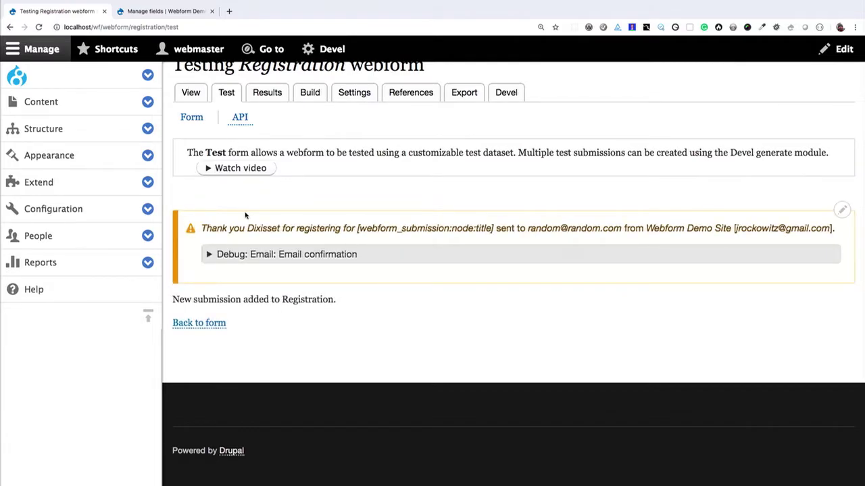
- Open Event 01 from the webform's References, then go to the Event content type's fields
{"action": "left_click", "coordinate": [12, 28]}
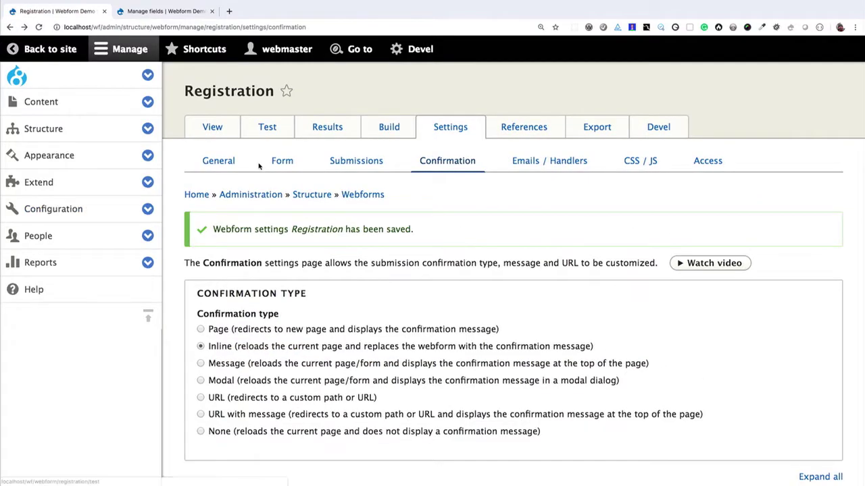
{"action": "left_click", "coordinate": [511, 132]}
{"action": "left_click", "coordinate": [213, 281]}
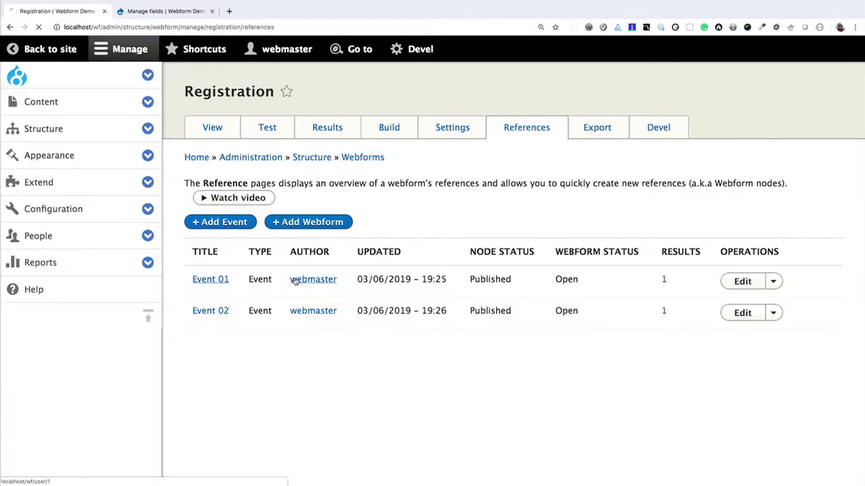
{"action": "scroll", "coordinate": [295, 282], "scroll_direction": "down", "scroll_amount": 8}
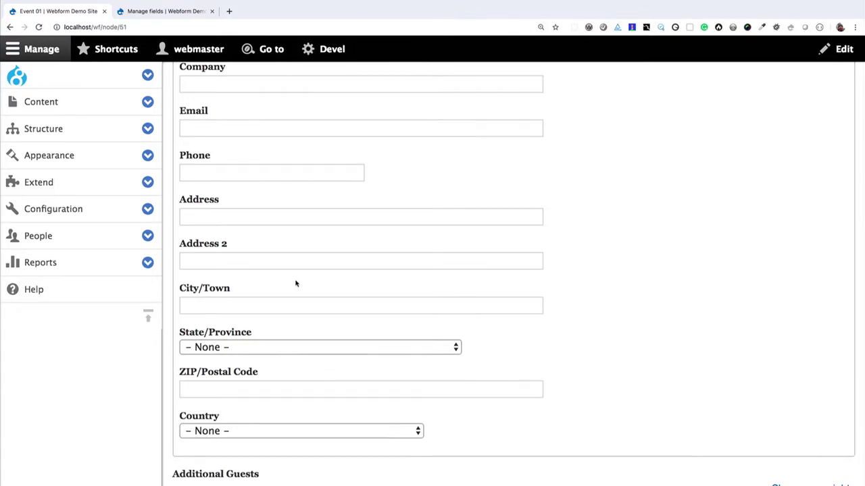
{"action": "scroll", "coordinate": [295, 284], "scroll_direction": "up", "scroll_amount": 10}
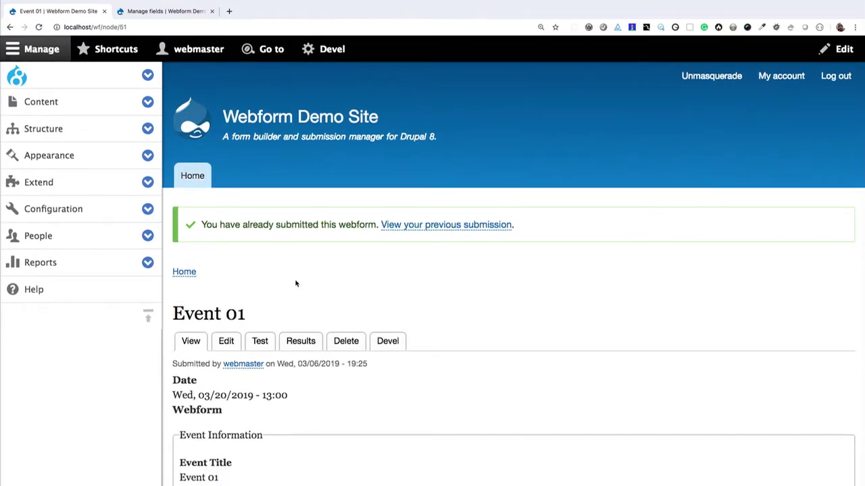
{"action": "left_click", "coordinate": [154, 11]}
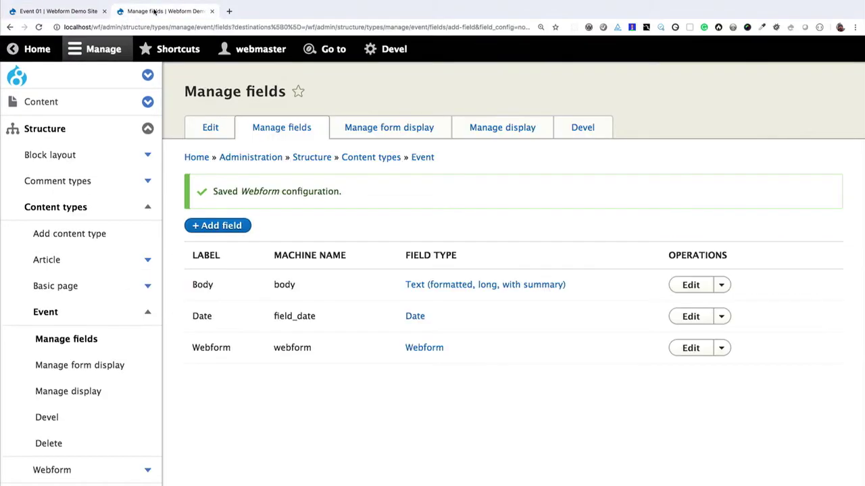
- In the Event display, hide the Date label and move Date above Body
{"action": "left_click", "coordinate": [382, 133]}
{"action": "left_click", "coordinate": [485, 134]}
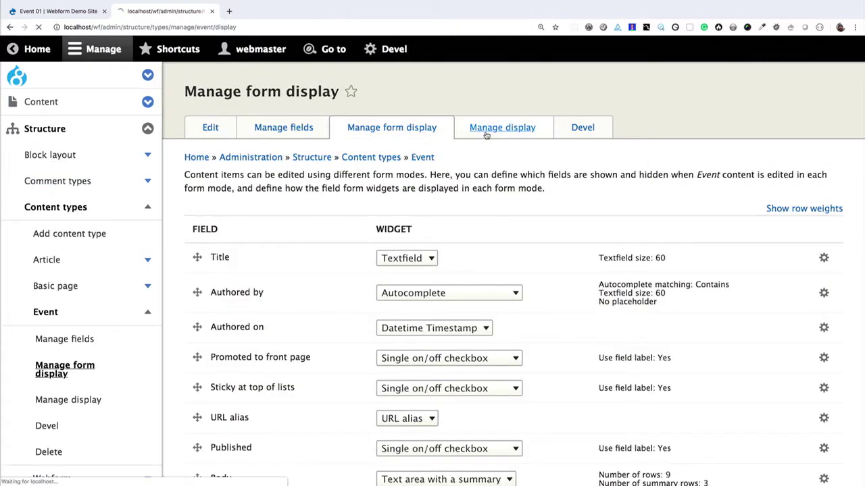
{"action": "scroll", "coordinate": [293, 304], "scroll_direction": "down", "scroll_amount": 2}
{"action": "left_click", "coordinate": [303, 314]}
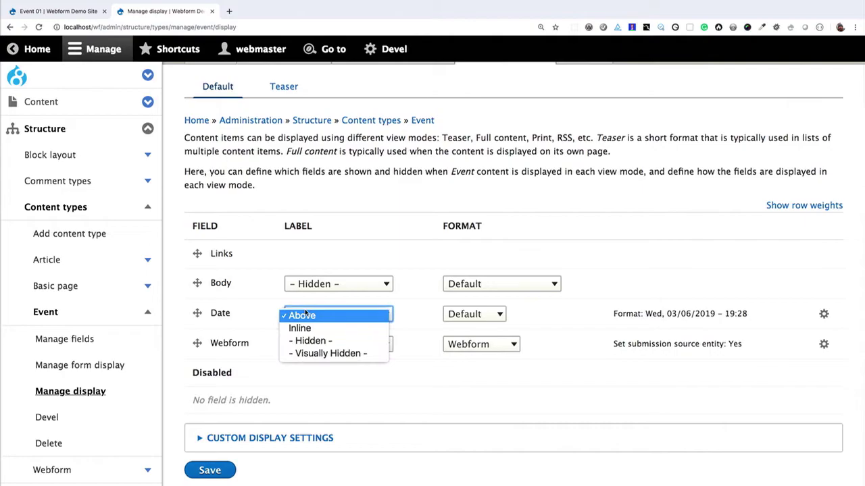
{"action": "left_click", "coordinate": [310, 340]}
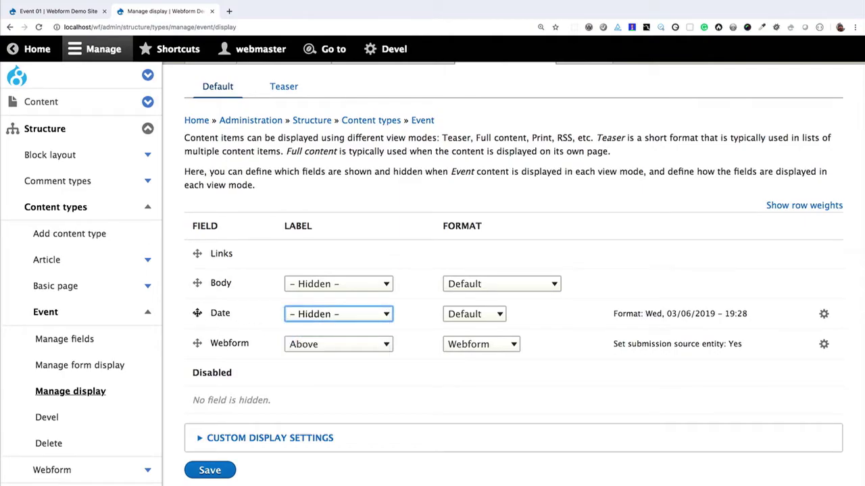
{"action": "left_click_drag", "start_coordinate": [196, 314], "coordinate": [195, 285]}
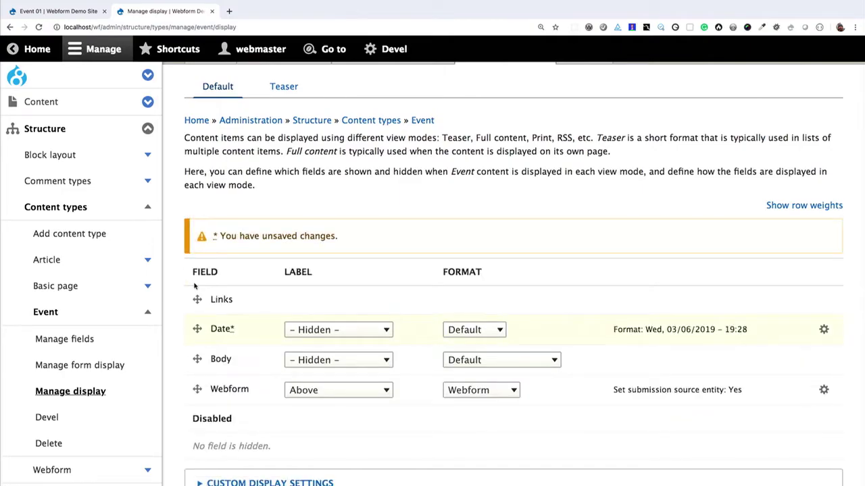
- Hide the Webform field's label and display it as Link to form
{"action": "left_click", "coordinate": [299, 390]}
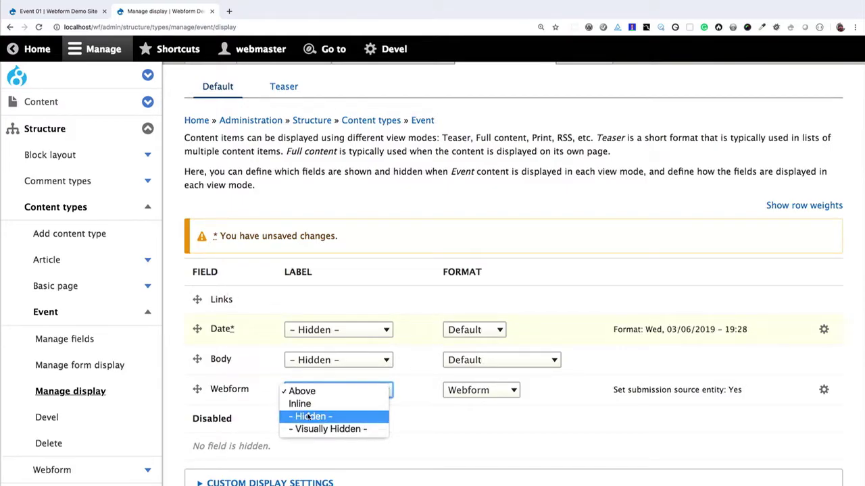
{"action": "left_click", "coordinate": [308, 417]}
{"action": "left_click", "coordinate": [487, 392]}
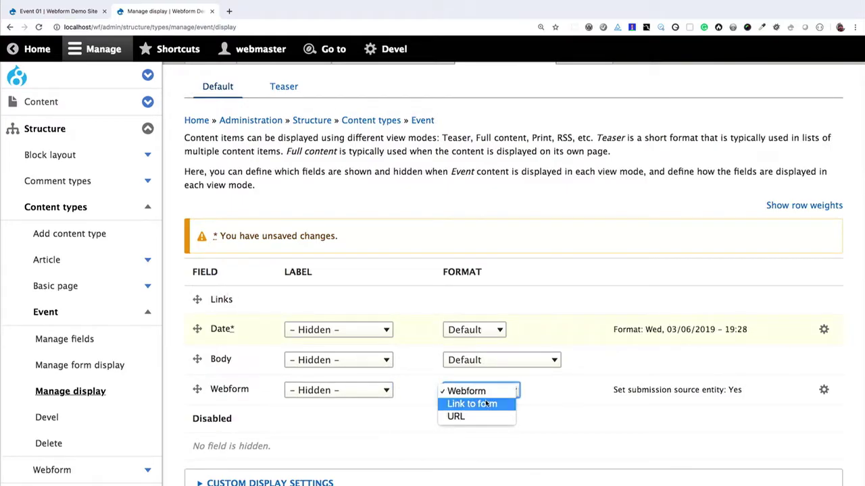
{"action": "left_click", "coordinate": [485, 404]}
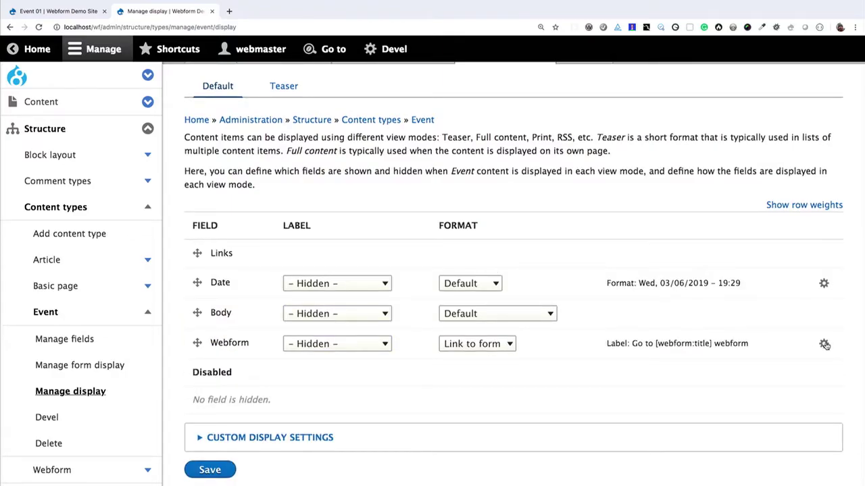
- Set the link label to 'Register' with CSS class 'button' and save the display
{"action": "left_click", "coordinate": [824, 344]}
{"action": "triple_click", "coordinate": [478, 385]}
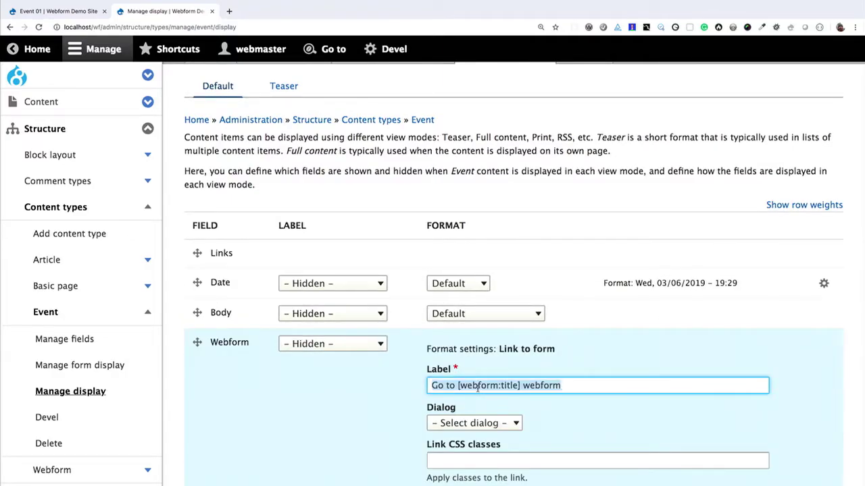
{"action": "type", "text": "Register"}
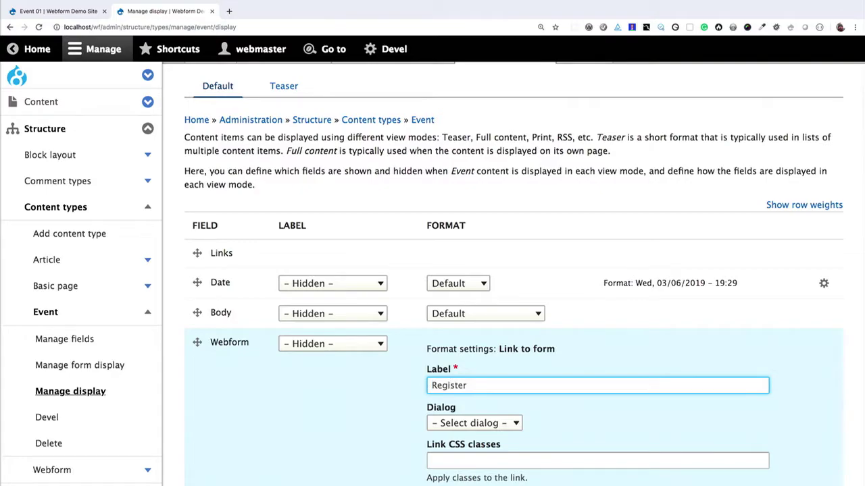
{"action": "left_click", "coordinate": [481, 465]}
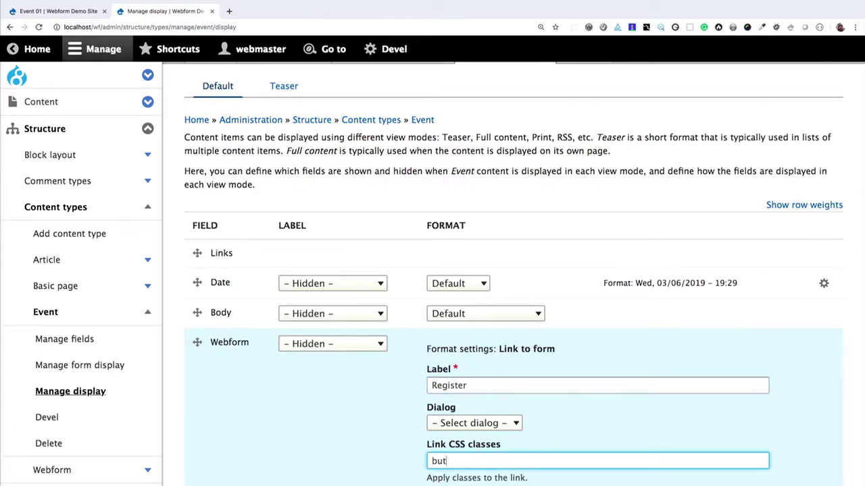
{"action": "type", "text": "button"}
{"action": "scroll", "coordinate": [442, 345], "scroll_direction": "down", "scroll_amount": 5}
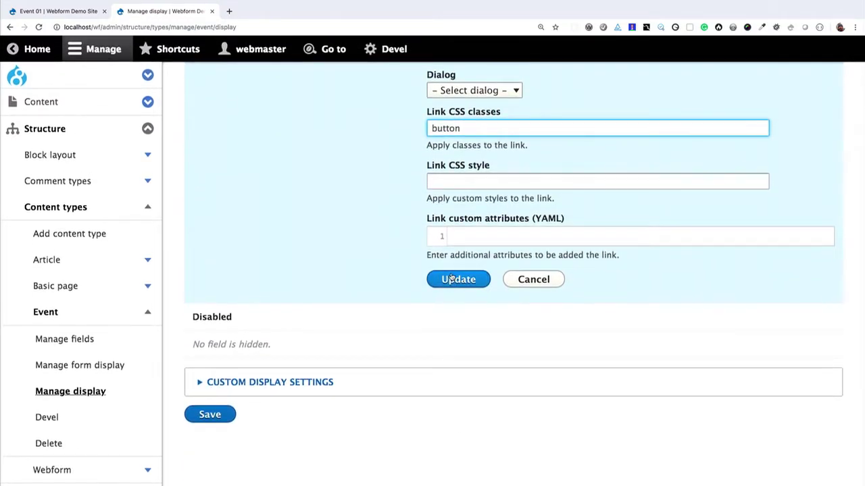
{"action": "left_click", "coordinate": [454, 278]}
{"action": "left_click", "coordinate": [203, 417]}
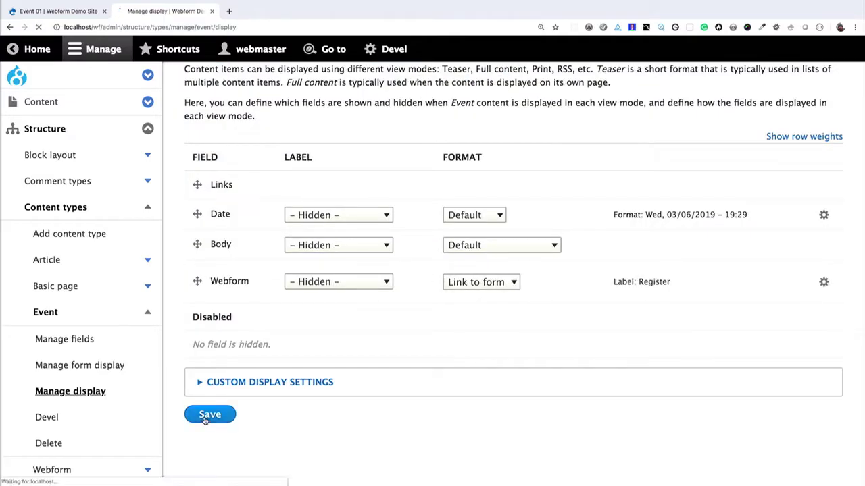
{"action": "left_click", "coordinate": [70, 11]}
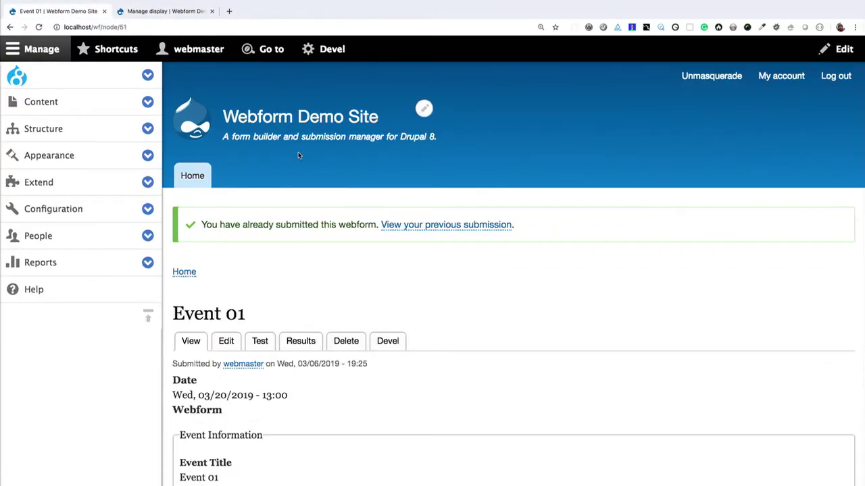
- Reload Event 01 and try its Register link
{"action": "key", "text": "super+r"}
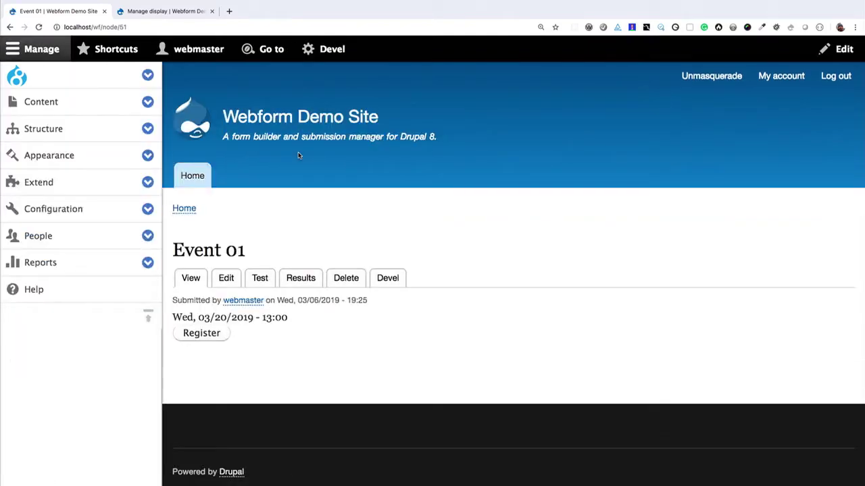
{"action": "left_click", "coordinate": [210, 335]}
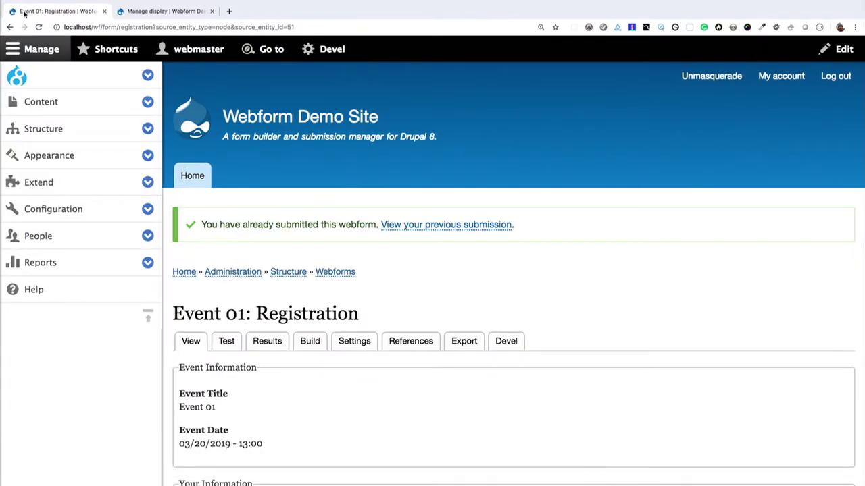
{"action": "left_click", "coordinate": [11, 27]}
- Set the Webform link to open in a Normal dialog and save the Event display
{"action": "left_click", "coordinate": [151, 12]}
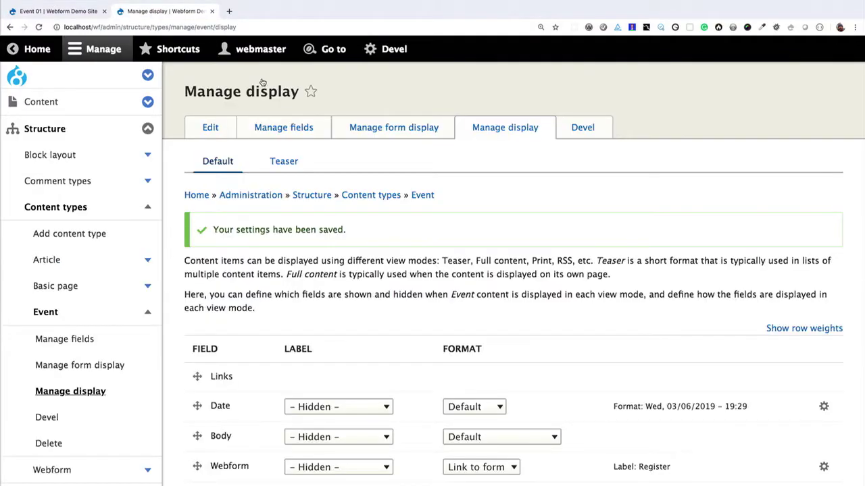
{"action": "scroll", "coordinate": [514, 202], "scroll_direction": "down", "scroll_amount": 5}
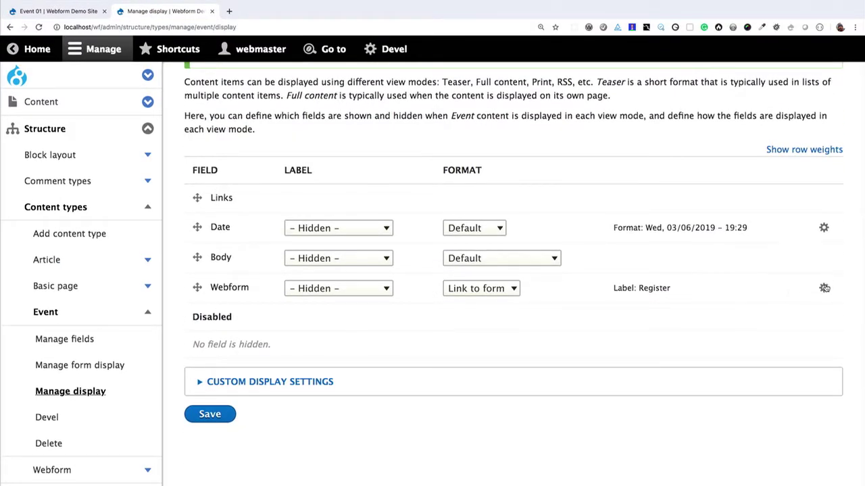
{"action": "left_click", "coordinate": [824, 288]}
{"action": "scroll", "coordinate": [546, 359], "scroll_direction": "down", "scroll_amount": 1}
{"action": "left_click", "coordinate": [484, 335]}
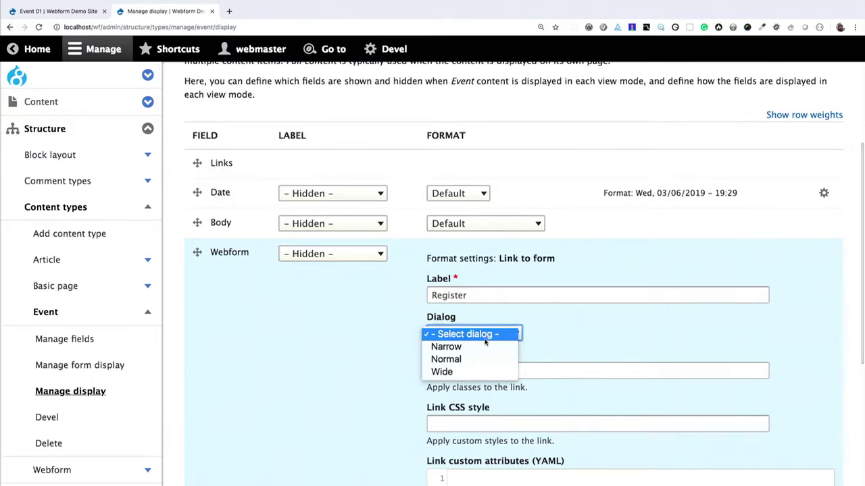
{"action": "scroll", "coordinate": [477, 364], "scroll_direction": "down", "scroll_amount": 3}
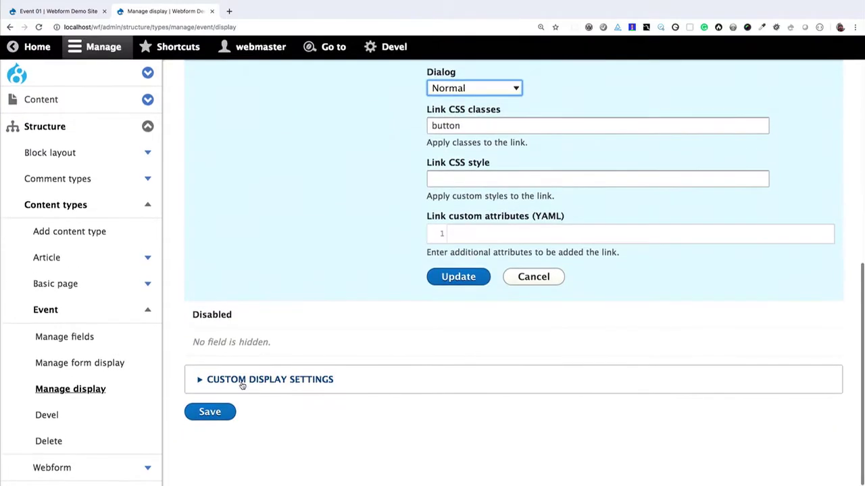
{"action": "left_click", "coordinate": [209, 412]}
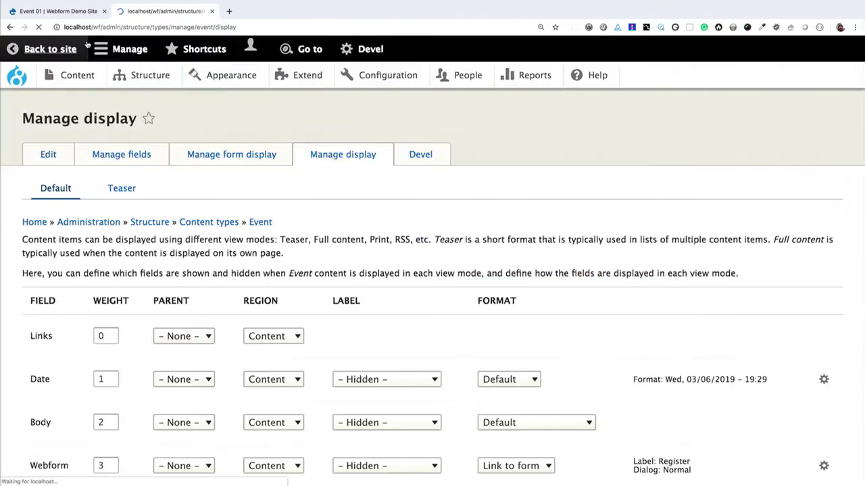
- Reload Event 01, submit a test registration with a dummy name in the Register pop-up, then close it
{"action": "left_click", "coordinate": [58, 11]}
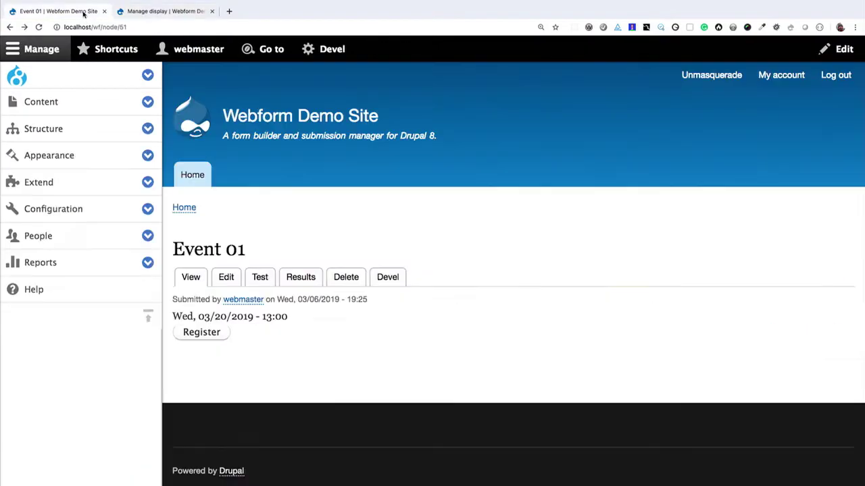
{"action": "key", "text": "super+r"}
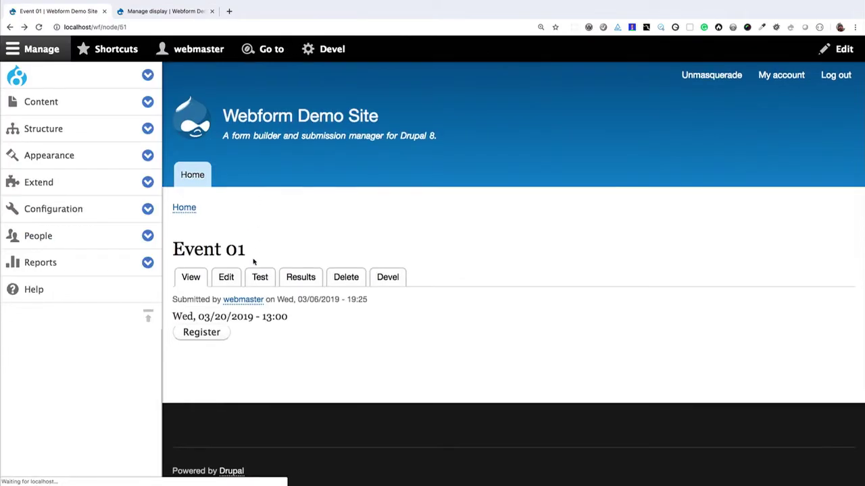
{"action": "left_click", "coordinate": [212, 334]}
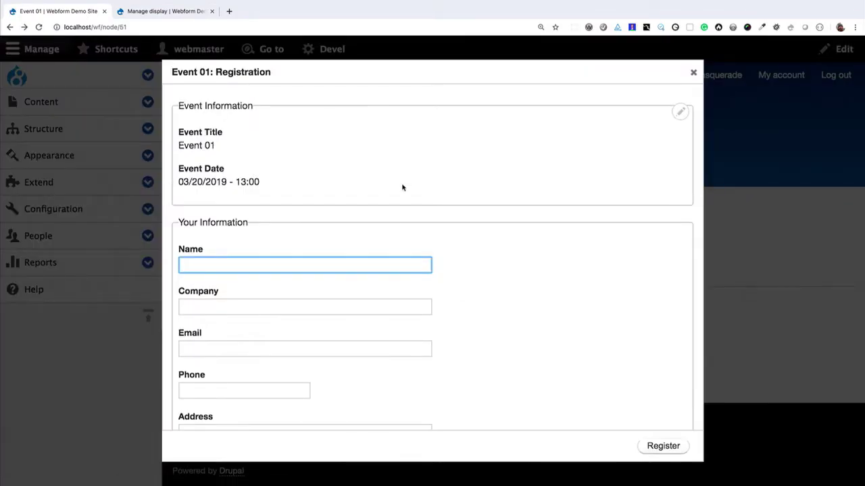
{"action": "type", "text": "asdasd"}
{"action": "scroll", "coordinate": [602, 325], "scroll_direction": "down", "scroll_amount": 5}
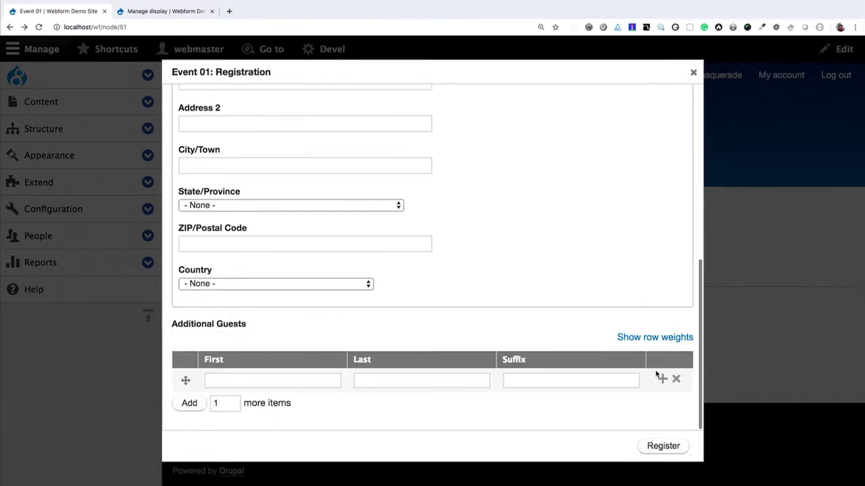
{"action": "left_click", "coordinate": [661, 446]}
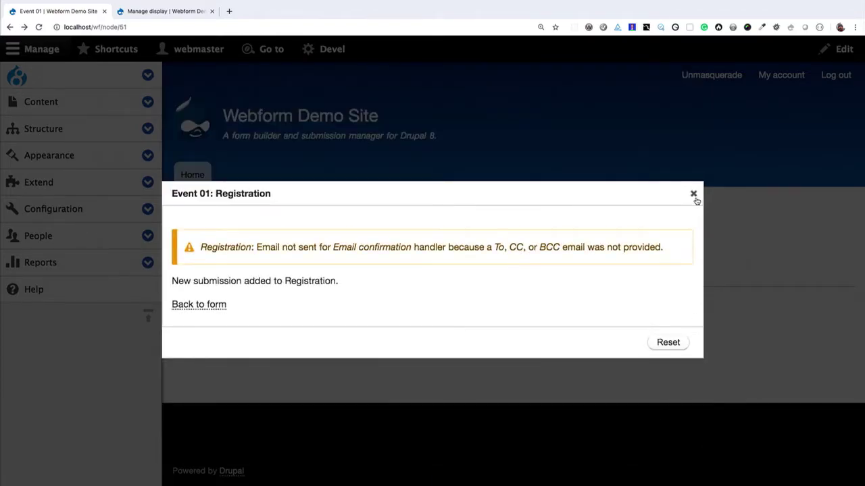
{"action": "left_click", "coordinate": [694, 195]}
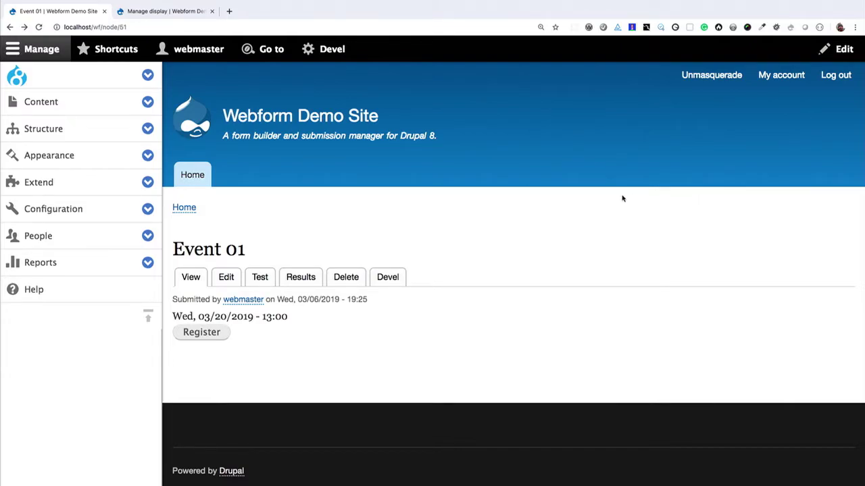
- Open the Contact webform's general settings and save them unchanged
{"action": "left_click", "coordinate": [146, 129]}
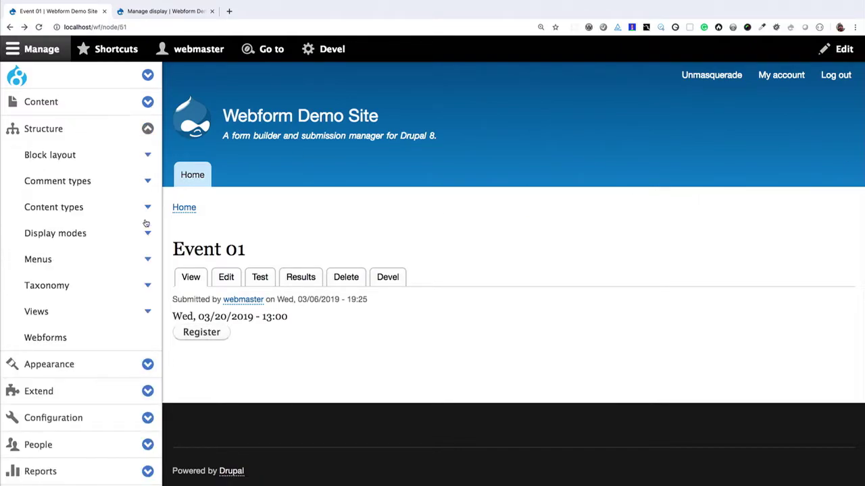
{"action": "left_click", "coordinate": [98, 342]}
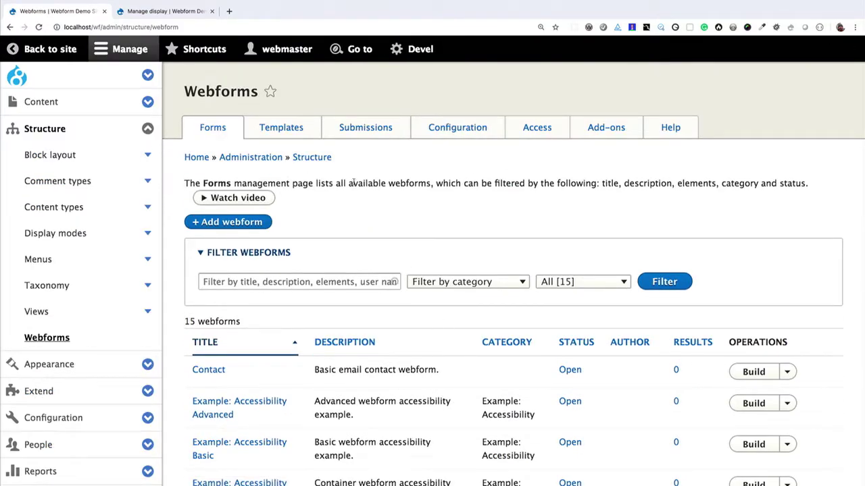
{"action": "scroll", "coordinate": [318, 219], "scroll_direction": "down", "scroll_amount": 3}
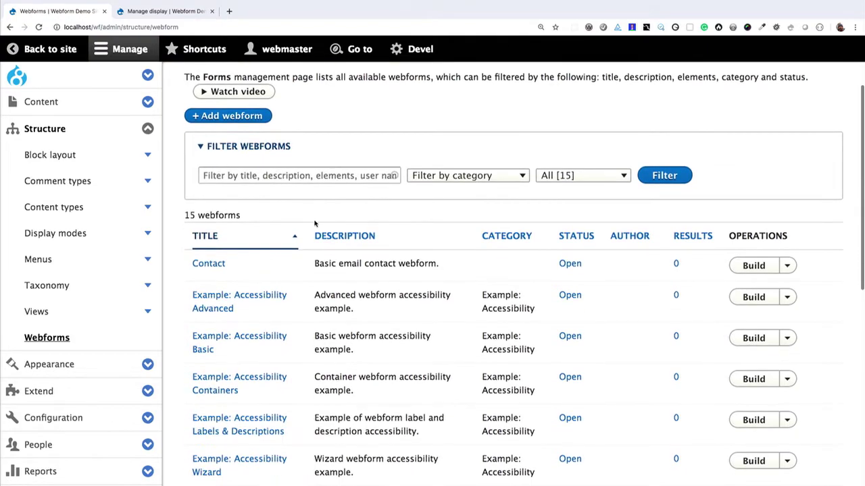
{"action": "left_click", "coordinate": [207, 264]}
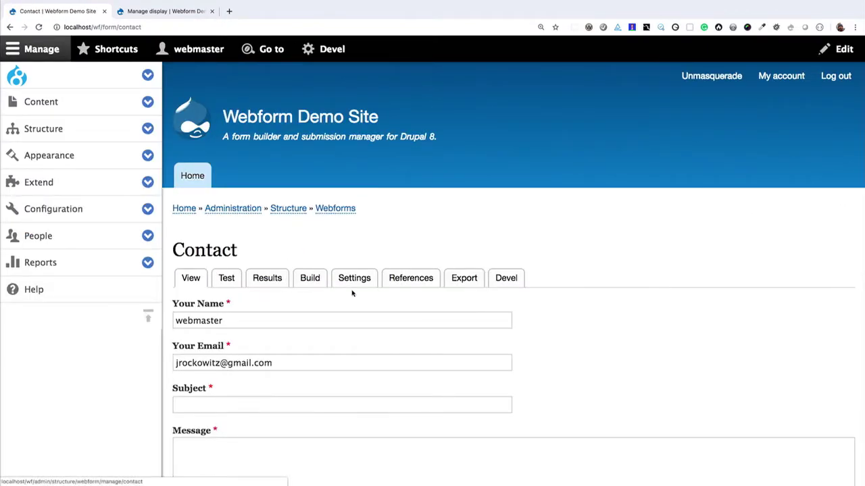
{"action": "left_click", "coordinate": [354, 277]}
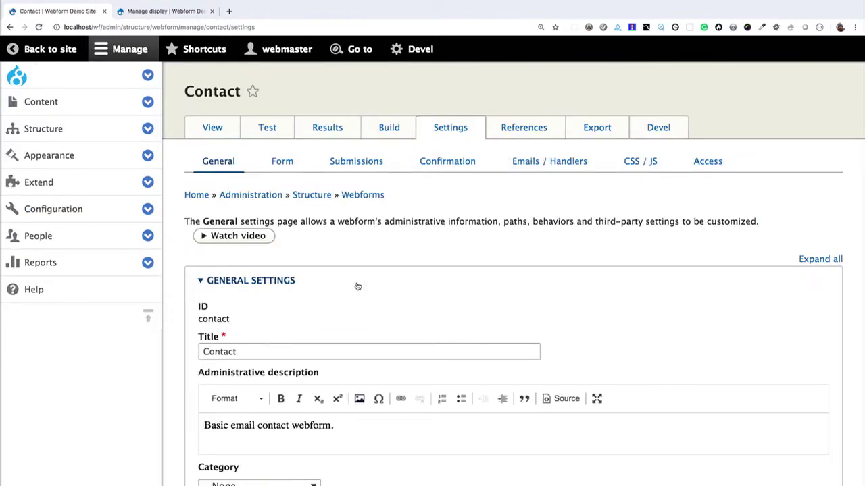
{"action": "scroll", "coordinate": [358, 286], "scroll_direction": "down", "scroll_amount": 5}
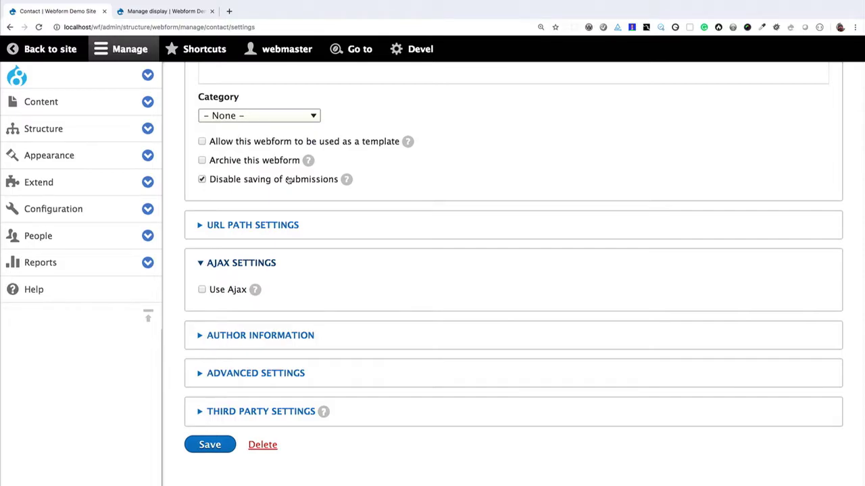
{"action": "scroll", "coordinate": [288, 179], "scroll_direction": "down", "scroll_amount": 1}
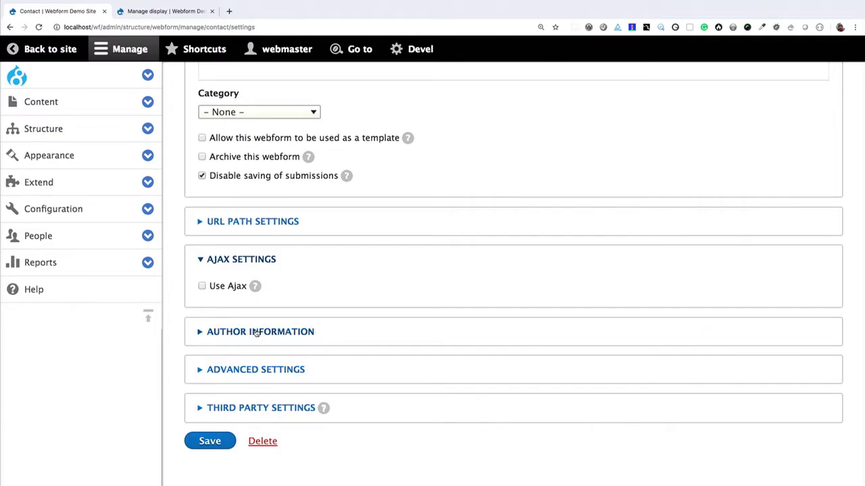
{"action": "scroll", "coordinate": [254, 334], "scroll_direction": "down", "scroll_amount": 2}
{"action": "left_click", "coordinate": [210, 415]}
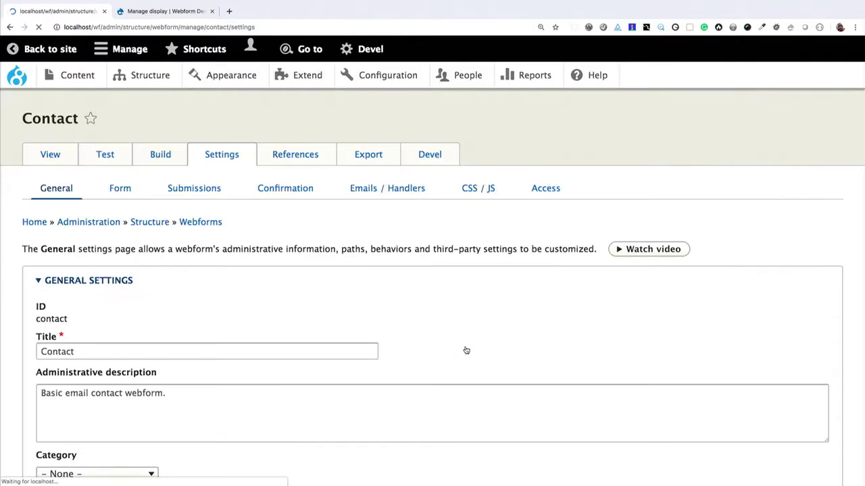
- Add a Remote post handler to Contact and place the cursor in its Completed URL field
{"action": "left_click", "coordinate": [536, 166]}
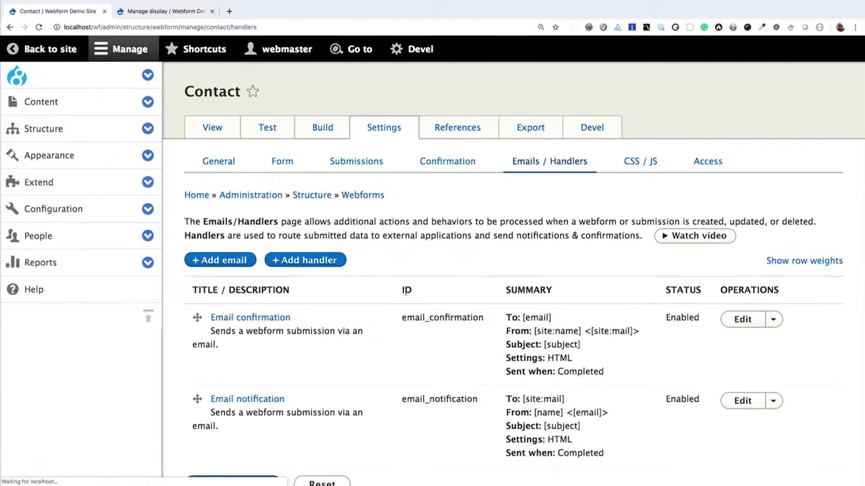
{"action": "left_click", "coordinate": [290, 261]}
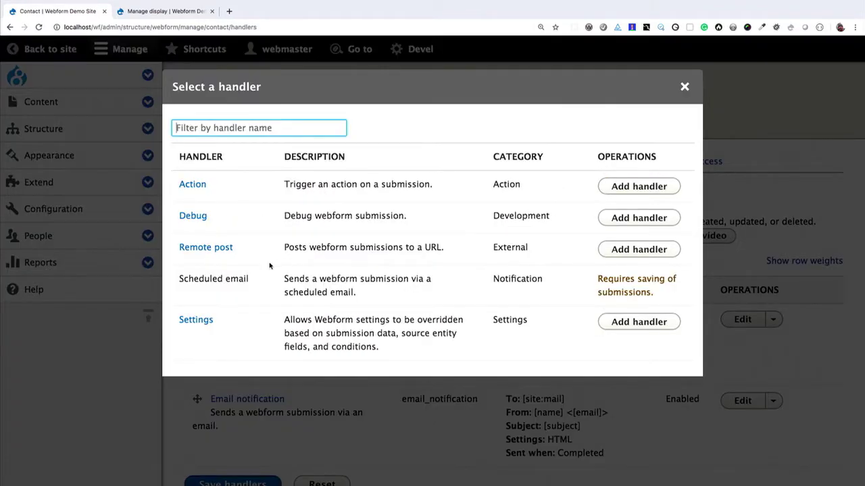
{"action": "left_click", "coordinate": [198, 193]}
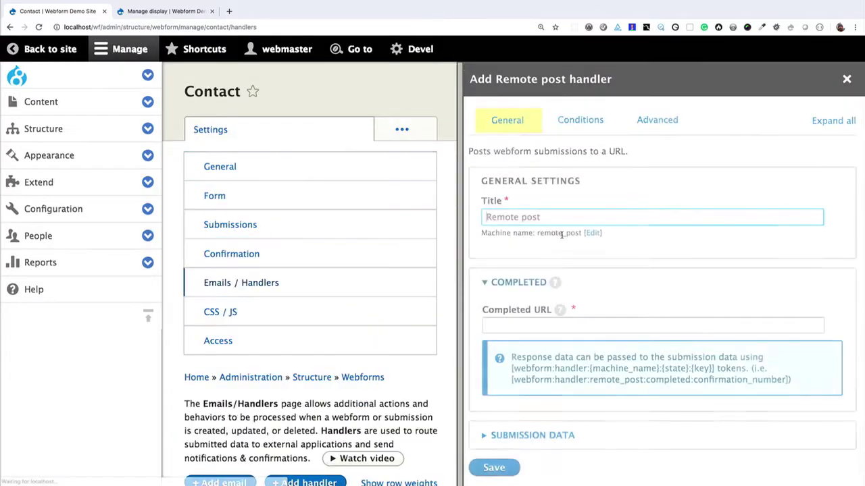
{"action": "left_click", "coordinate": [527, 302]}
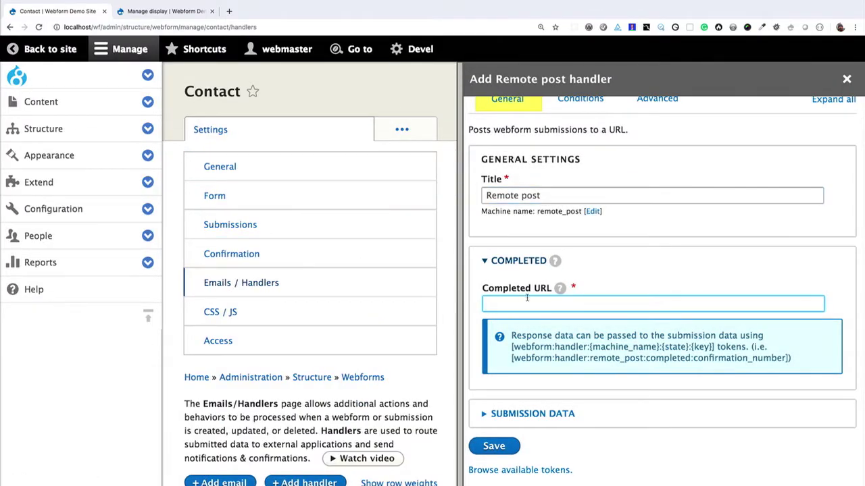
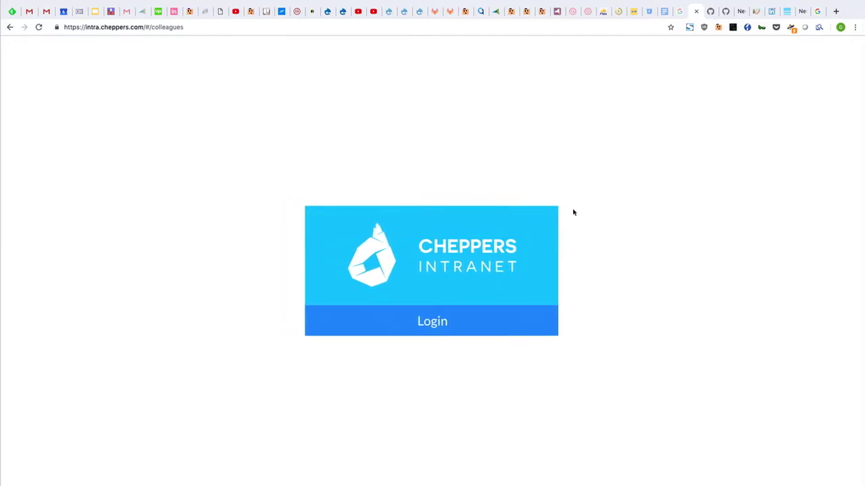
- Exit Chrome's full-screen mode while it shows the Cheppers Intranet login page
{"action": "mouse_move", "coordinate": [43, 3]}
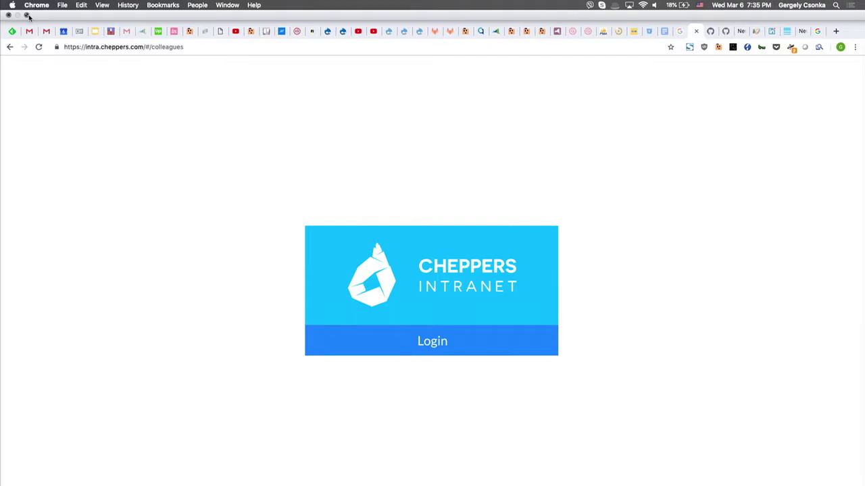
{"action": "left_click", "coordinate": [28, 14]}
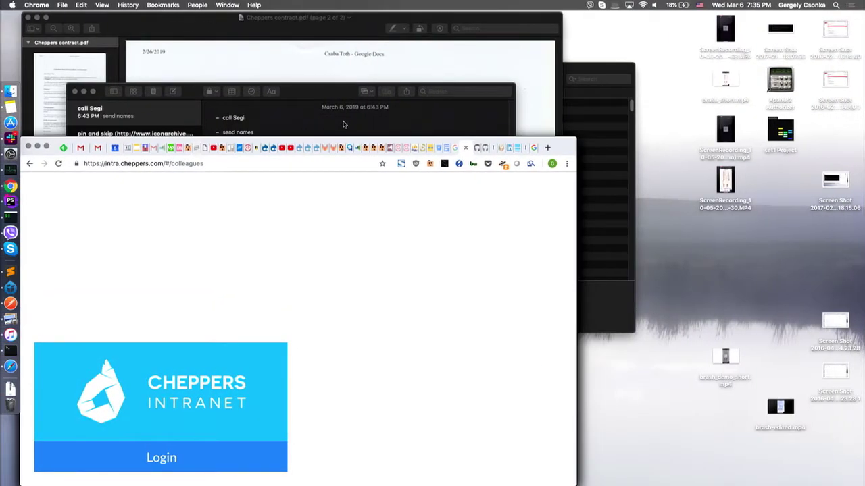
- Switch to the Umami Food Magazine Chrome window and make it full screen
{"action": "key", "text": "ctrl+Down"}
{"action": "key", "text": "Right"}
{"action": "key", "text": "Return"}
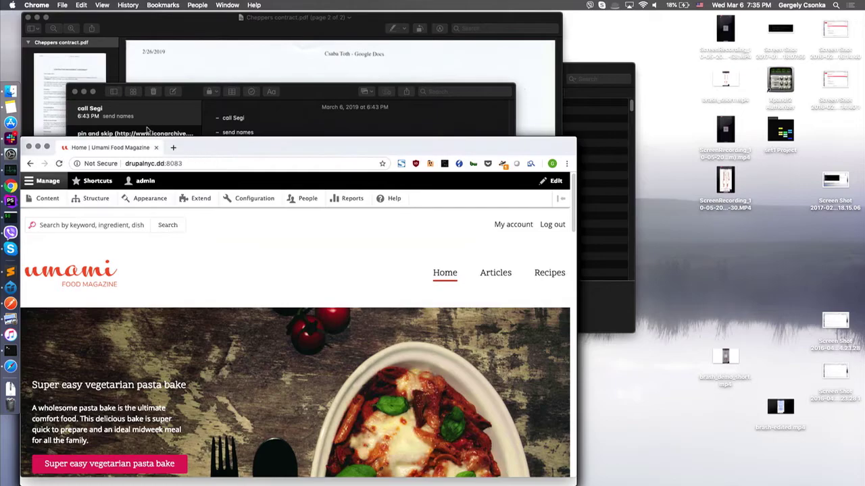
{"action": "left_click", "coordinate": [46, 147]}
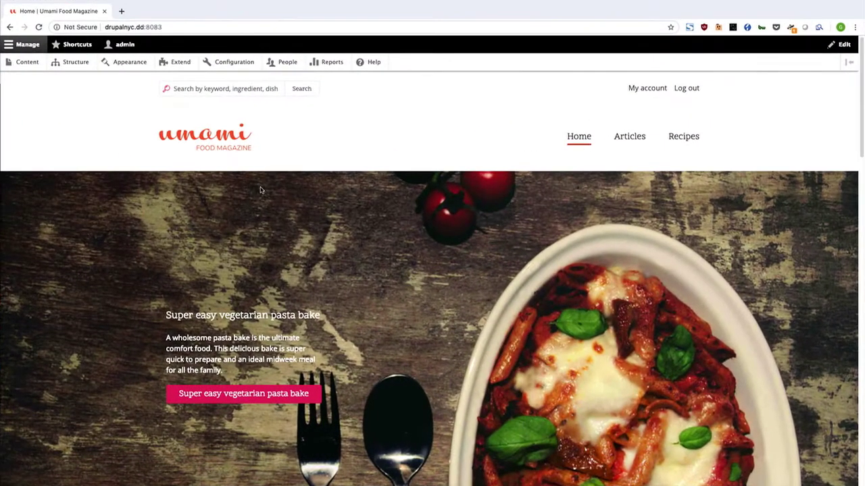
- Zoom in on the Umami homepage and go to the Extend modules page
{"action": "scroll", "coordinate": [324, 241], "scroll_direction": "down", "scroll_amount": 3}
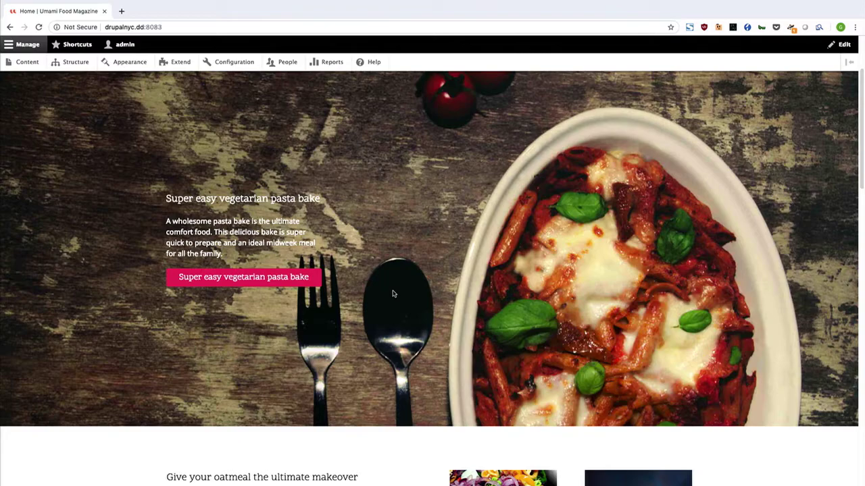
{"action": "scroll", "coordinate": [393, 294], "scroll_direction": "up", "scroll_amount": 3}
{"action": "scroll", "coordinate": [393, 294], "scroll_direction": "down", "scroll_amount": 2}
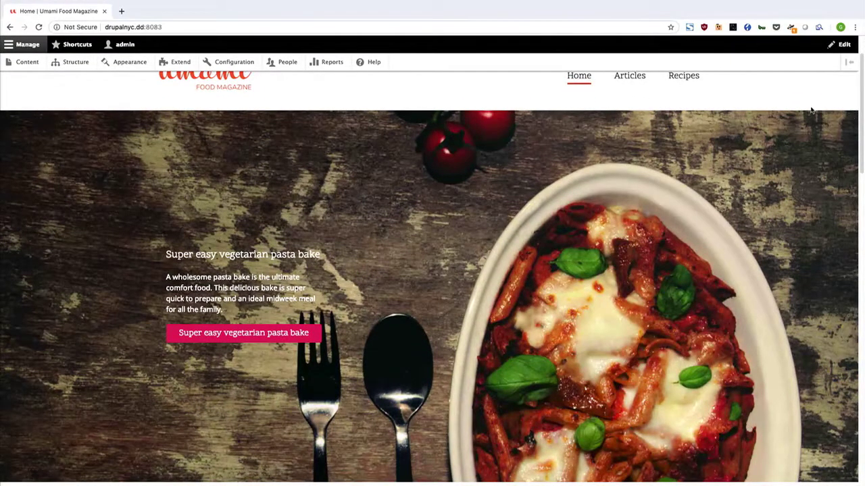
{"action": "scroll", "coordinate": [385, 293], "scroll_direction": "up", "scroll_amount": 2}
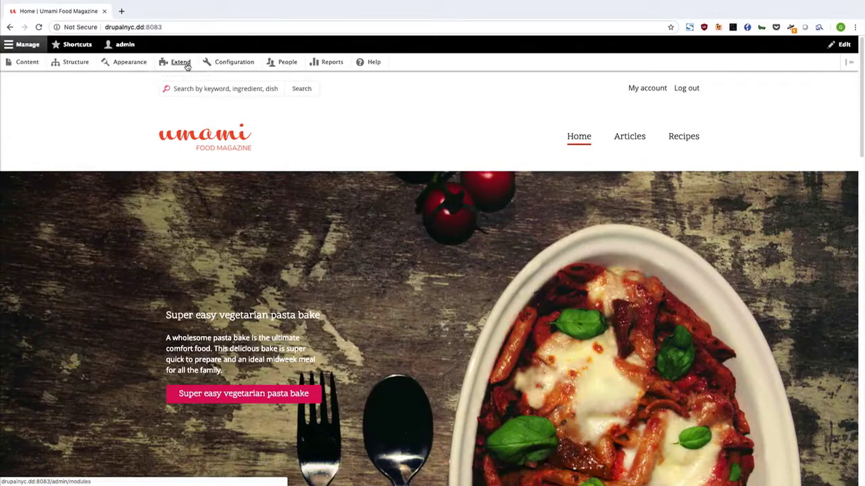
{"action": "key", "text": "super+plus"}
{"action": "key", "text": "super+plus"}
{"action": "key", "text": "super+plus"}
{"action": "key", "text": "super+plus"}
{"action": "key", "text": "super+plus"}
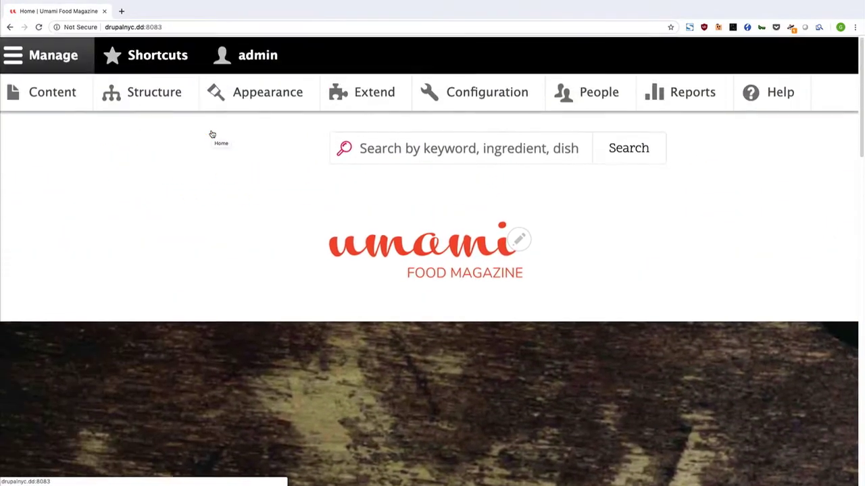
{"action": "left_click", "coordinate": [345, 93]}
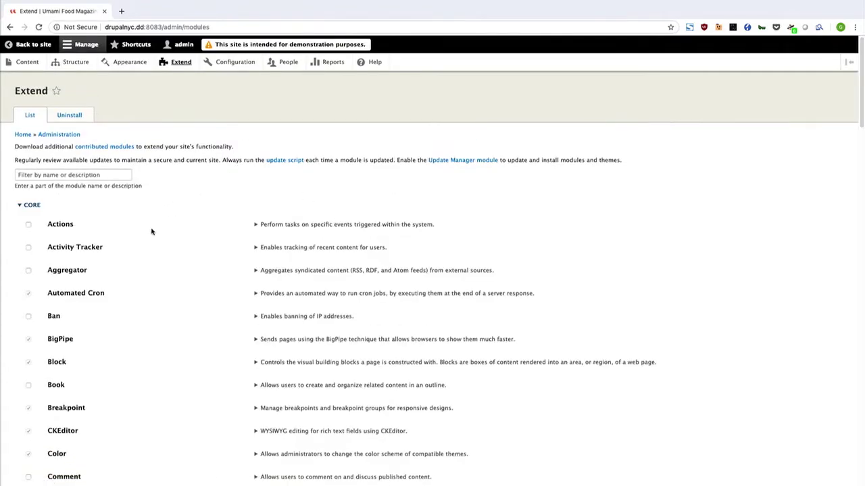
- Filter modules by 'rest' to confirm REST UI and RESTful Web Services are enabled, then go to Content
{"action": "scroll", "coordinate": [152, 232], "scroll_direction": "up", "scroll_amount": 5}
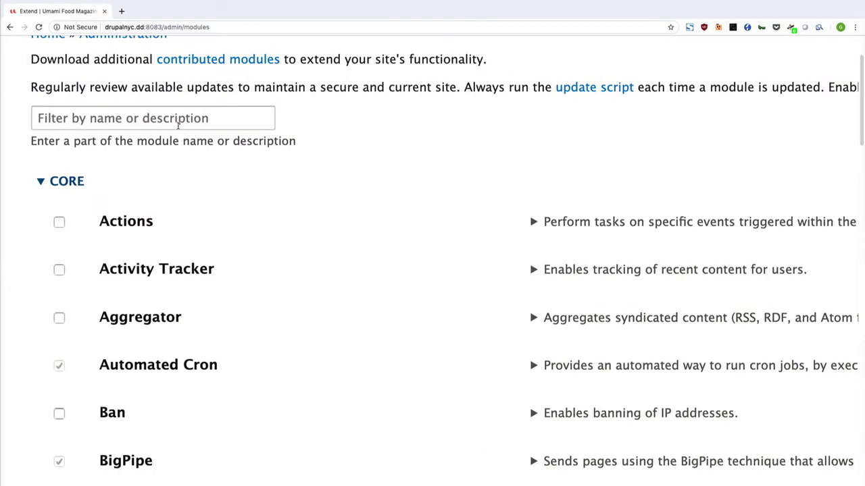
{"action": "left_click", "coordinate": [178, 126]}
{"action": "type", "text": "rest"}
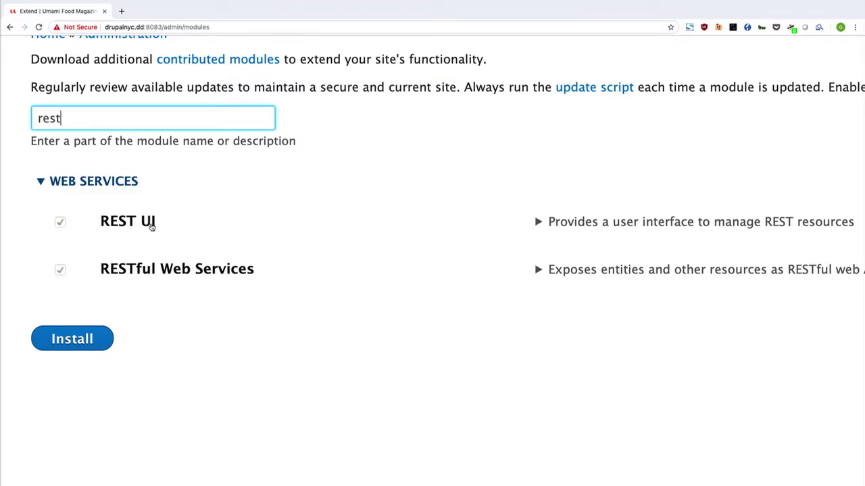
{"action": "scroll", "coordinate": [152, 228], "scroll_direction": "up", "scroll_amount": 2}
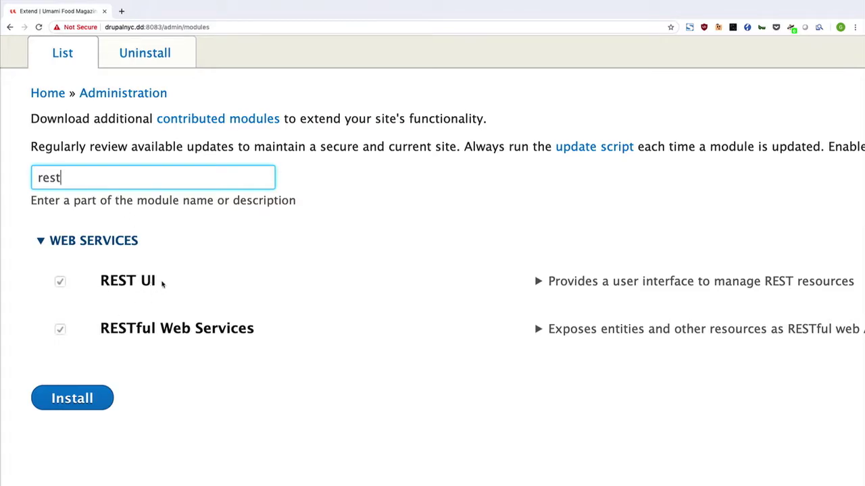
{"action": "scroll", "coordinate": [264, 196], "scroll_direction": "up", "scroll_amount": 5}
{"action": "scroll", "coordinate": [265, 196], "scroll_direction": "down", "scroll_amount": 3}
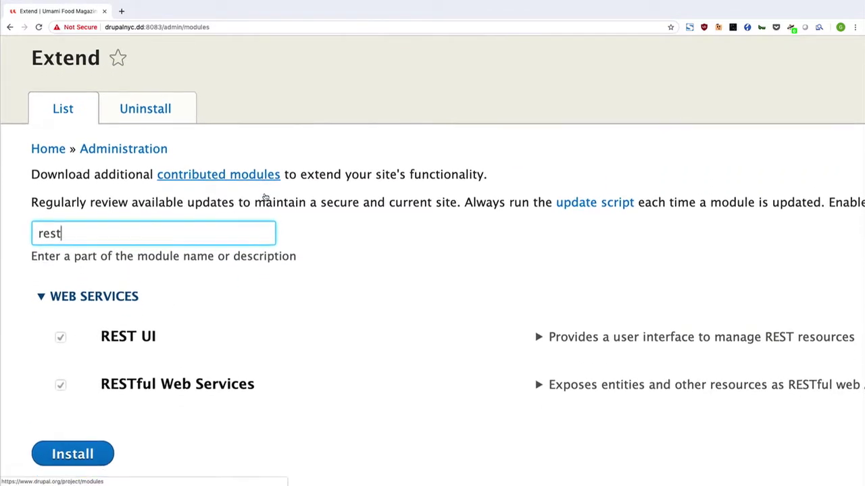
{"action": "scroll", "coordinate": [264, 194], "scroll_direction": "up", "scroll_amount": 3}
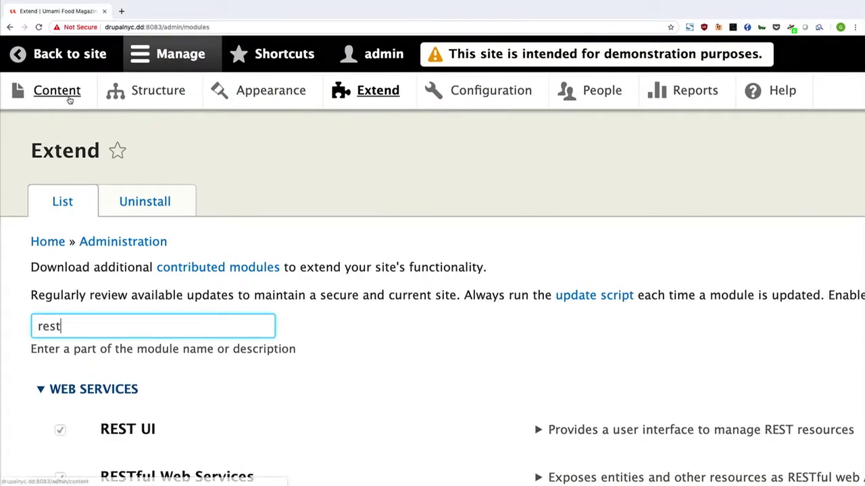
{"action": "left_click", "coordinate": [69, 95]}
- Open the 'Give it a go and grow your own herbs' article from the content list
{"action": "scroll", "coordinate": [271, 267], "scroll_direction": "down", "scroll_amount": 1}
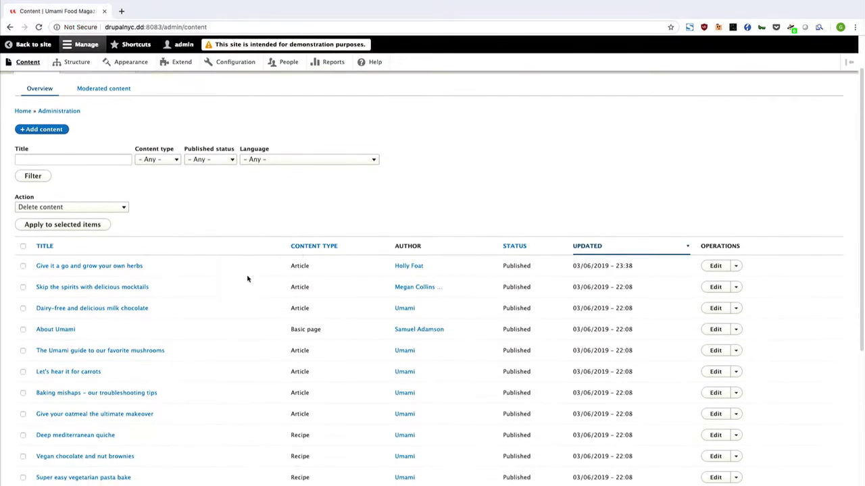
{"action": "scroll", "coordinate": [124, 301], "scroll_direction": "up", "scroll_amount": 5, "text": "ctrl"}
{"action": "scroll", "coordinate": [125, 300], "scroll_direction": "left", "scroll_amount": 3}
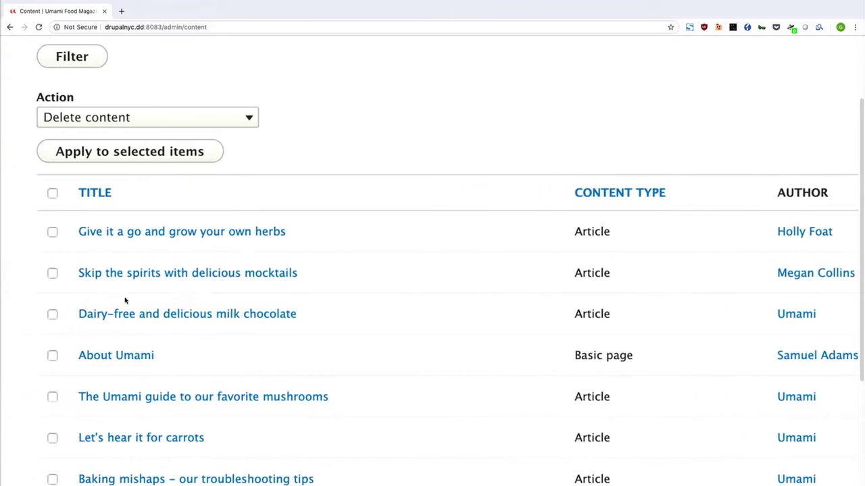
{"action": "scroll", "coordinate": [284, 135], "scroll_direction": "up", "scroll_amount": 1}
{"action": "scroll", "coordinate": [283, 107], "scroll_direction": "up", "scroll_amount": 3}
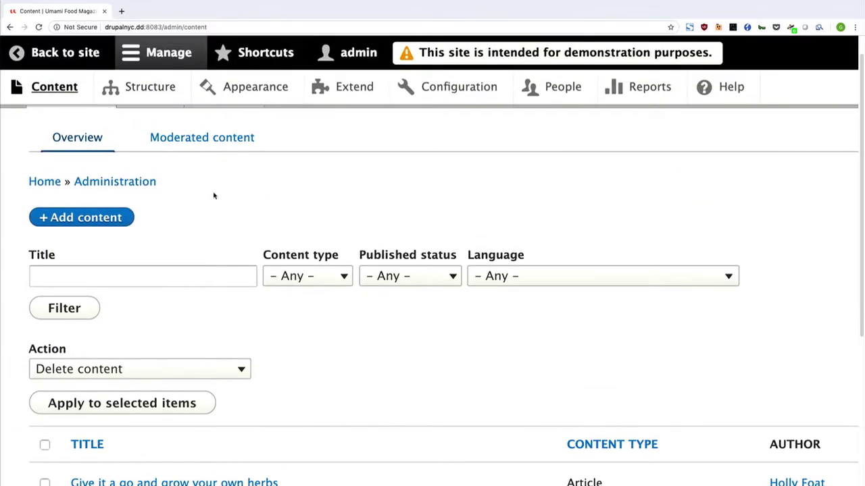
{"action": "scroll", "coordinate": [213, 196], "scroll_direction": "down", "scroll_amount": 4}
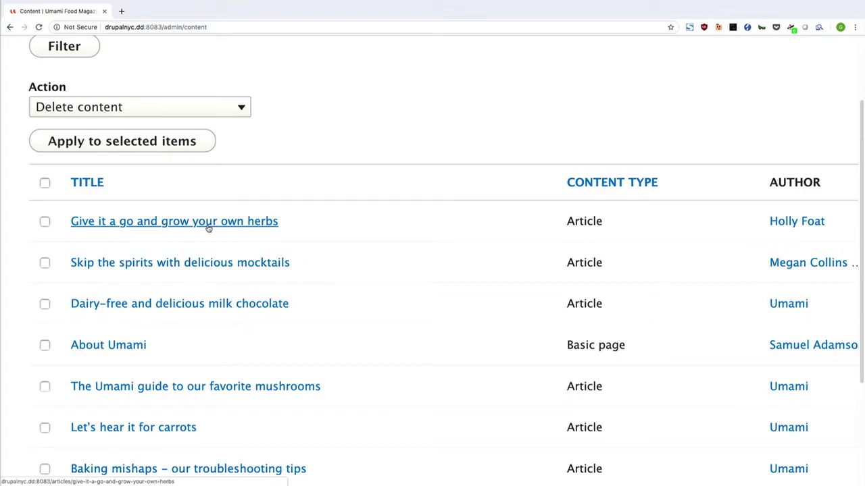
{"action": "left_click", "coordinate": [208, 223]}
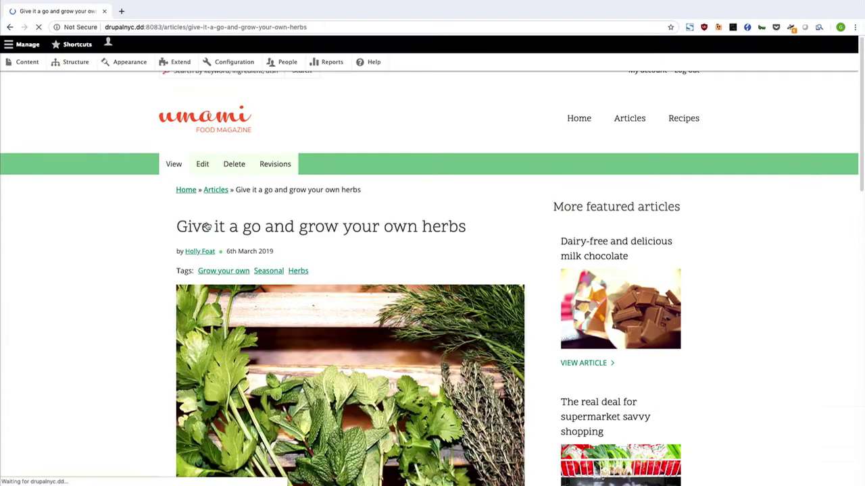
- Open the Edit Article form for the herbs article (node 1)
{"action": "scroll", "coordinate": [163, 301], "scroll_direction": "up", "scroll_amount": 5}
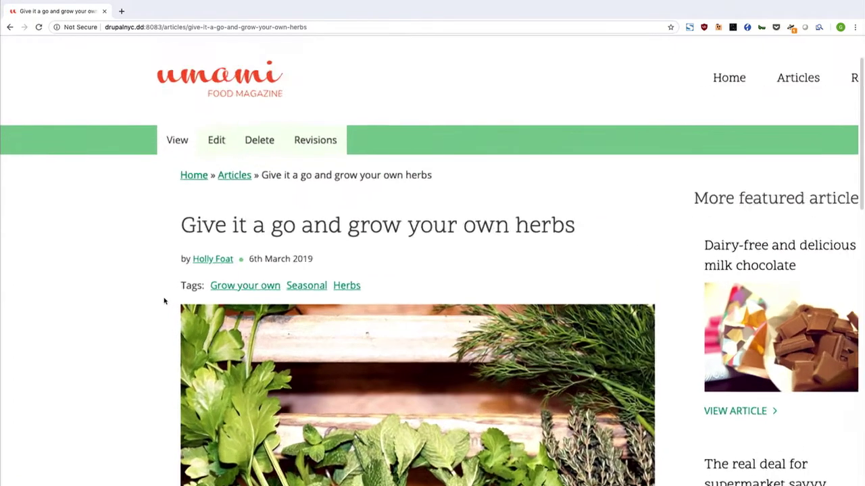
{"action": "scroll", "coordinate": [164, 301], "scroll_direction": "down", "scroll_amount": 1}
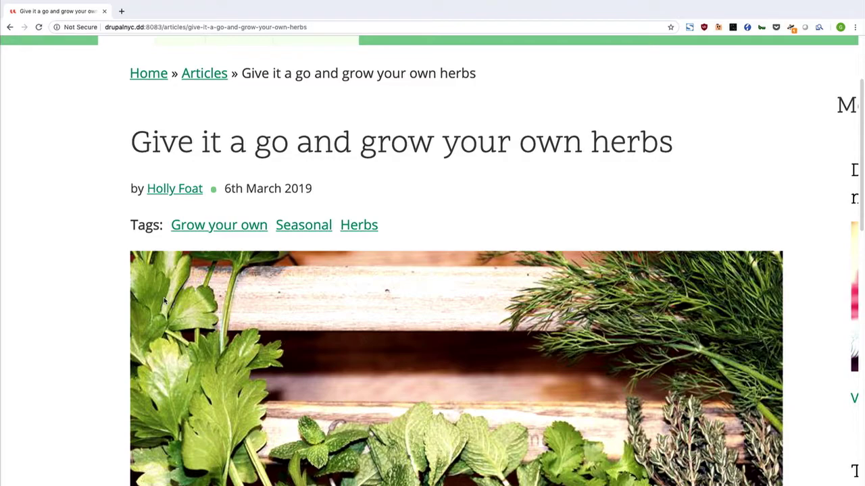
{"action": "scroll", "coordinate": [163, 302], "scroll_direction": "down", "scroll_amount": 3}
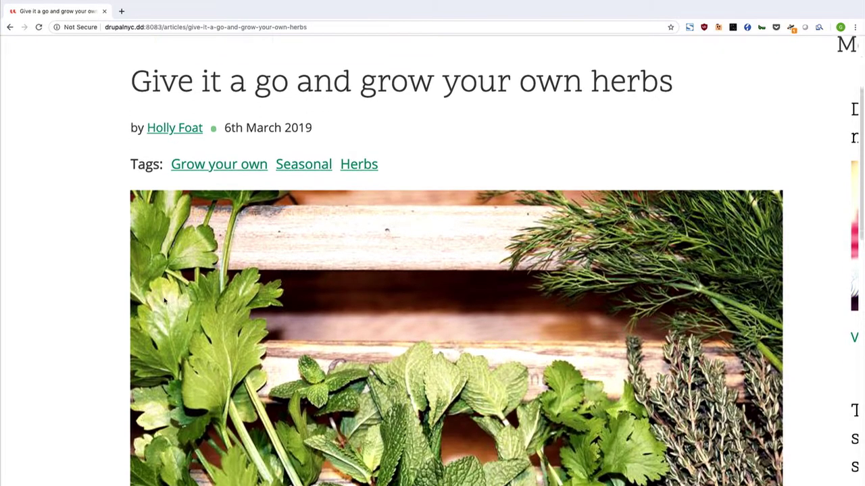
{"action": "scroll", "coordinate": [100, 344], "scroll_direction": "up", "scroll_amount": 4}
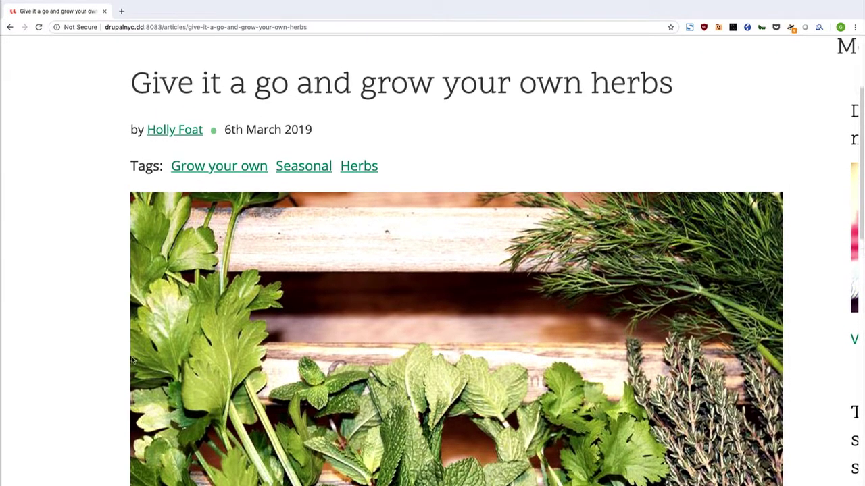
{"action": "scroll", "coordinate": [121, 343], "scroll_direction": "down", "scroll_amount": 4}
{"action": "scroll", "coordinate": [141, 342], "scroll_direction": "up", "scroll_amount": 4}
{"action": "scroll", "coordinate": [140, 339], "scroll_direction": "up", "scroll_amount": 2}
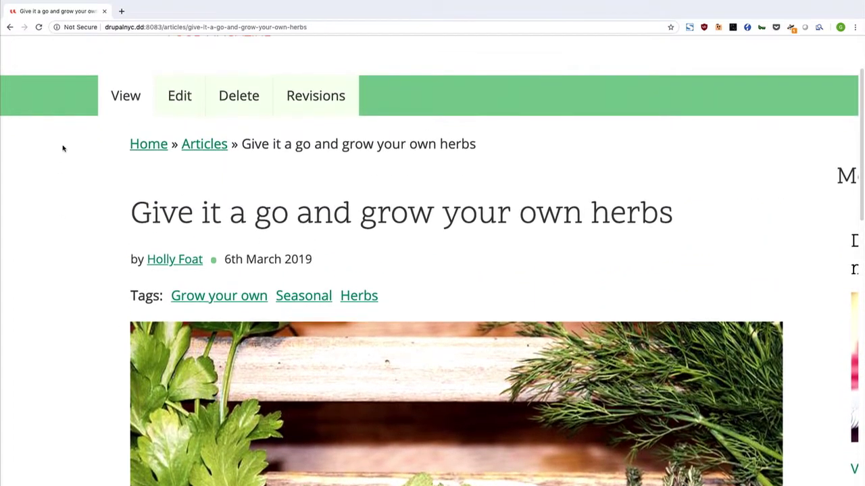
{"action": "left_click", "coordinate": [191, 96]}
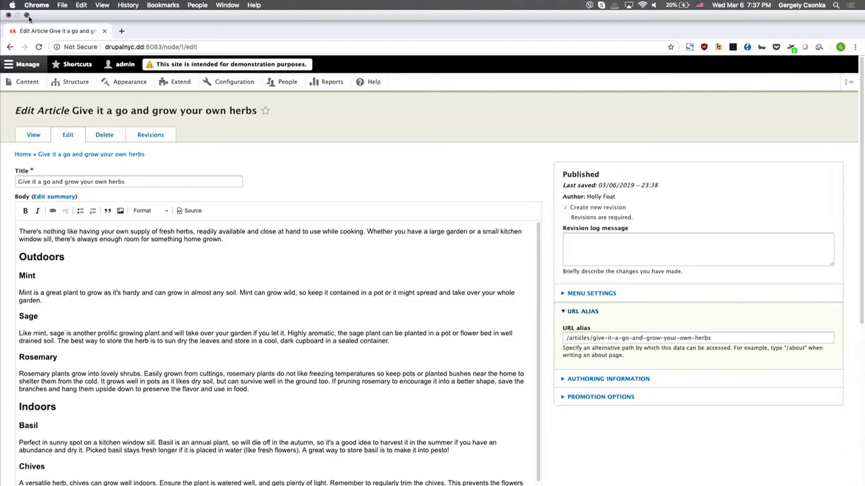
- Take Chrome out of full screen, enlarge its window, and bring Postman to the front
{"action": "left_click", "coordinate": [27, 16]}
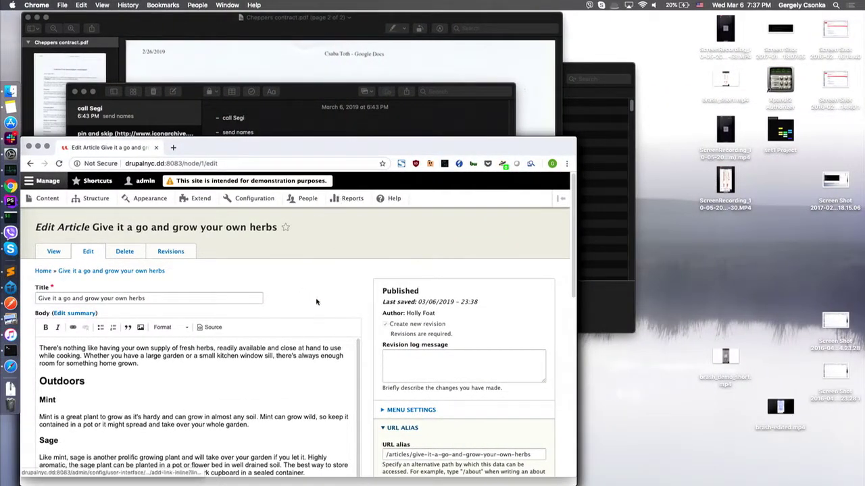
{"action": "scroll", "coordinate": [316, 302], "scroll_direction": "up", "scroll_amount": 3}
{"action": "scroll", "coordinate": [316, 302], "scroll_direction": "down", "scroll_amount": 1}
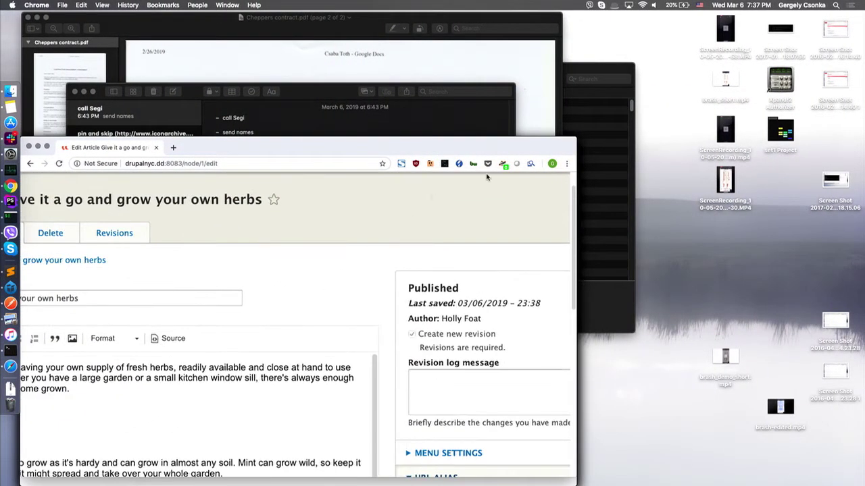
{"action": "double_click", "coordinate": [576, 138]}
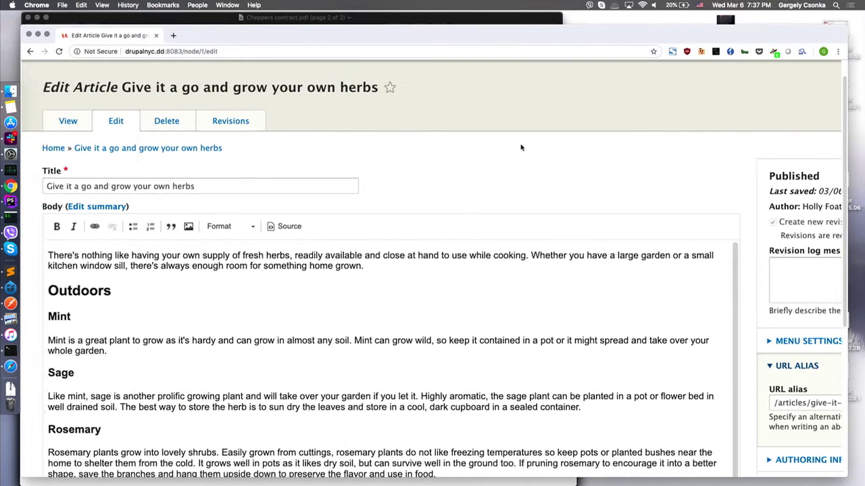
{"action": "left_click", "coordinate": [21, 304]}
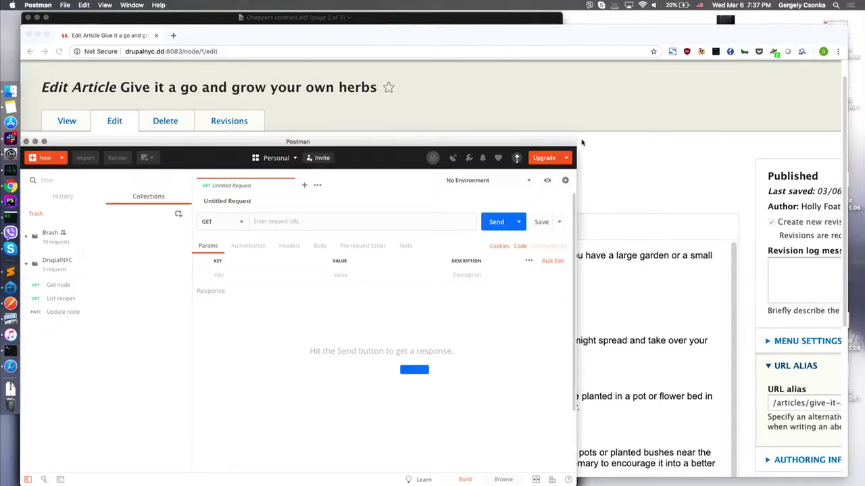
- Enlarge Postman to nearly fill the screen, then return to Chrome's drupalnyc edit window
{"action": "left_click_drag", "start_coordinate": [579, 143], "coordinate": [832, 25]}
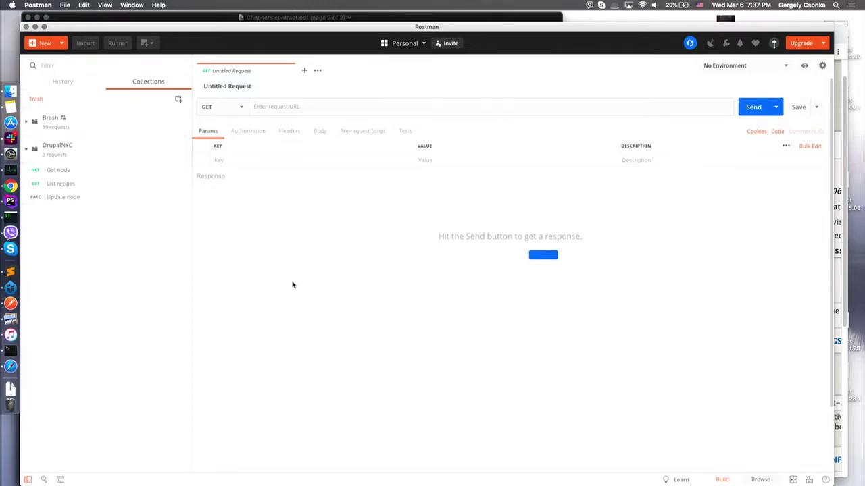
{"action": "key", "text": "ctrl+Up"}
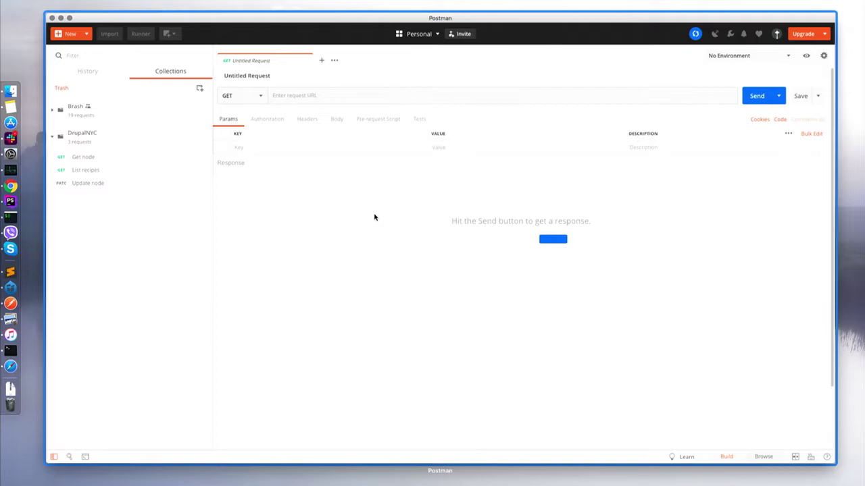
{"action": "left_click", "coordinate": [10, 186]}
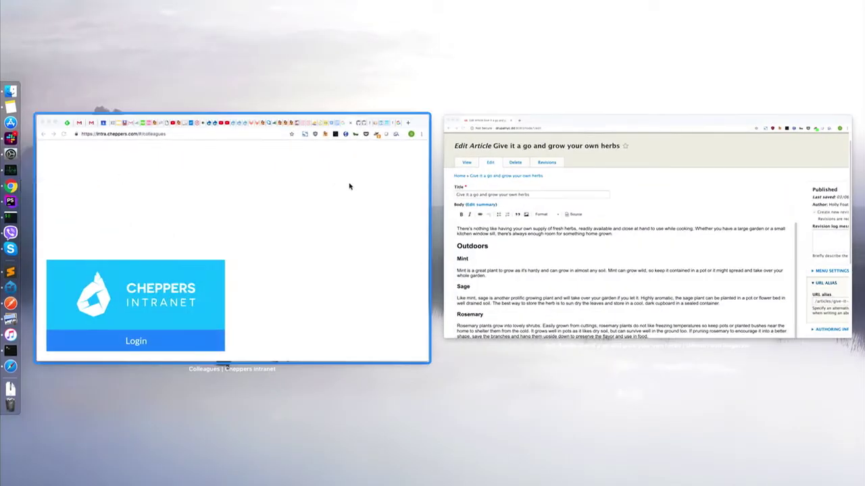
{"action": "left_click", "coordinate": [626, 171]}
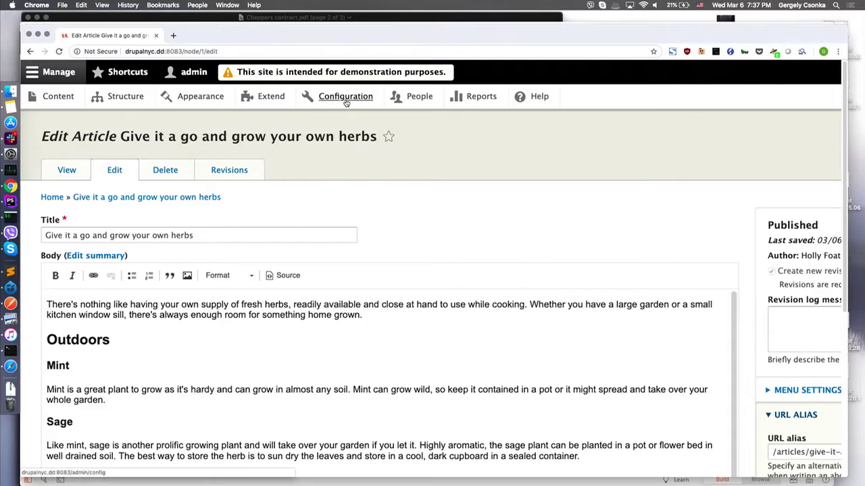
- Open the REST resources page under Configuration's Web Services section
{"action": "left_click", "coordinate": [345, 101]}
{"action": "scroll", "coordinate": [315, 231], "scroll_direction": "down", "scroll_amount": 5}
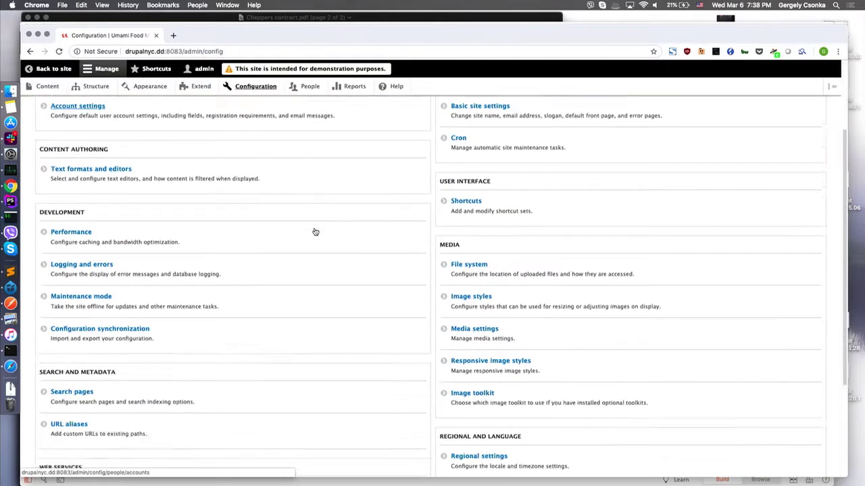
{"action": "scroll", "coordinate": [220, 284], "scroll_direction": "up", "scroll_amount": 5}
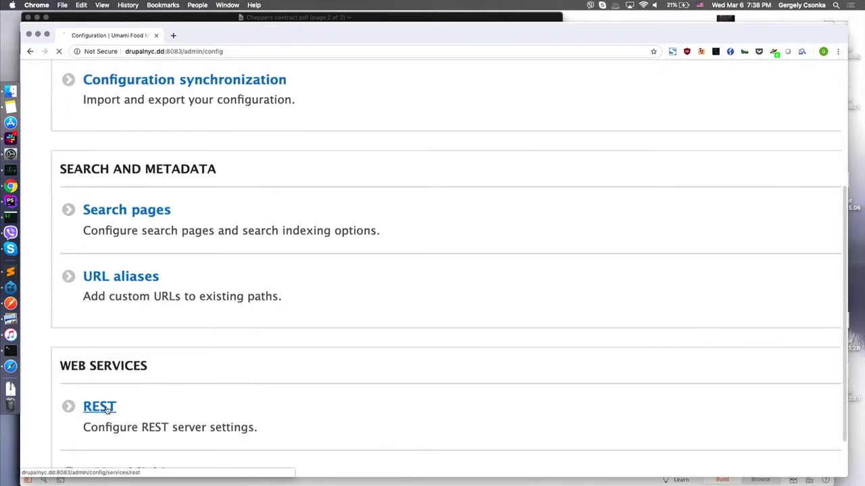
{"action": "left_click", "coordinate": [110, 408]}
- Enable the Content resource to open its REST settings form
{"action": "scroll", "coordinate": [191, 309], "scroll_direction": "up", "scroll_amount": 5}
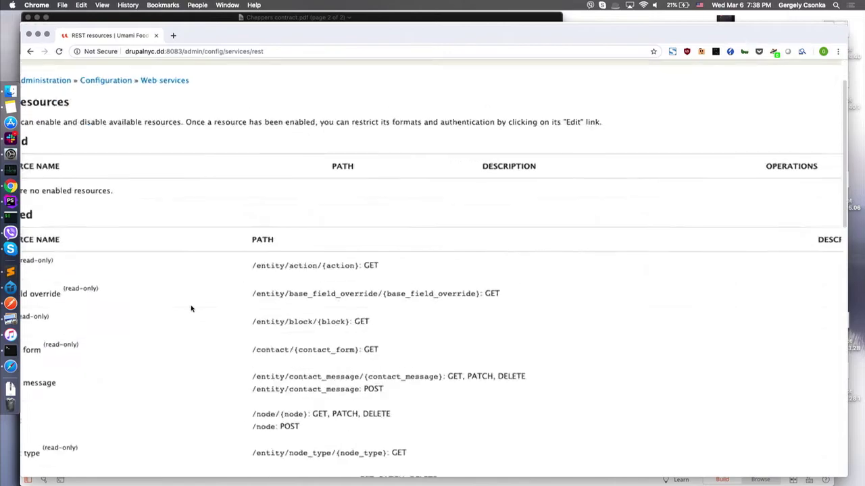
{"action": "scroll", "coordinate": [192, 309], "scroll_direction": "up", "scroll_amount": 4}
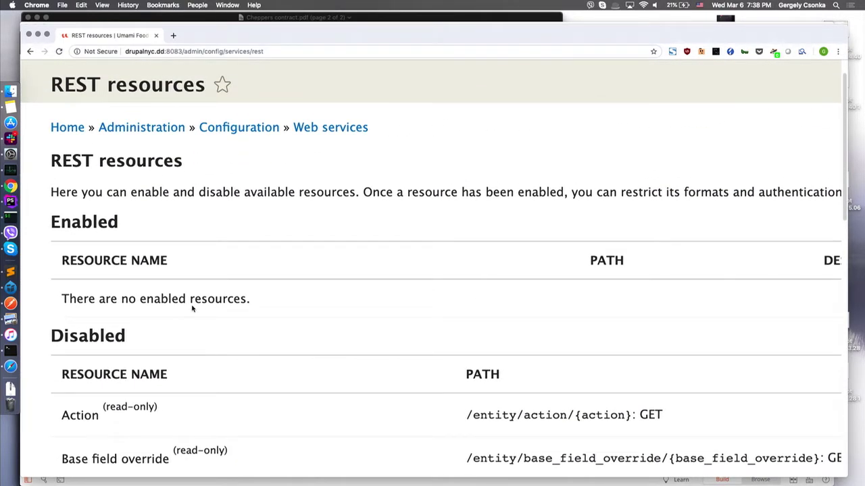
{"action": "scroll", "coordinate": [192, 308], "scroll_direction": "down", "scroll_amount": 5}
{"action": "scroll", "coordinate": [192, 308], "scroll_direction": "up", "scroll_amount": 3}
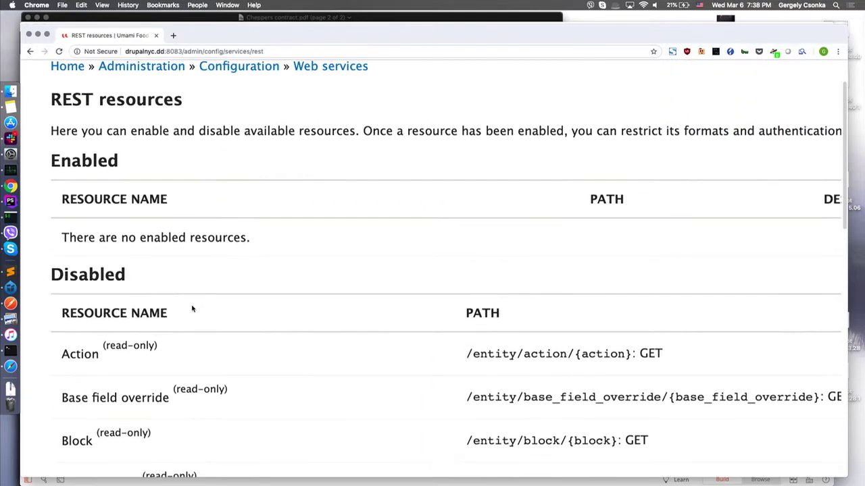
{"action": "scroll", "coordinate": [192, 309], "scroll_direction": "down", "scroll_amount": 8}
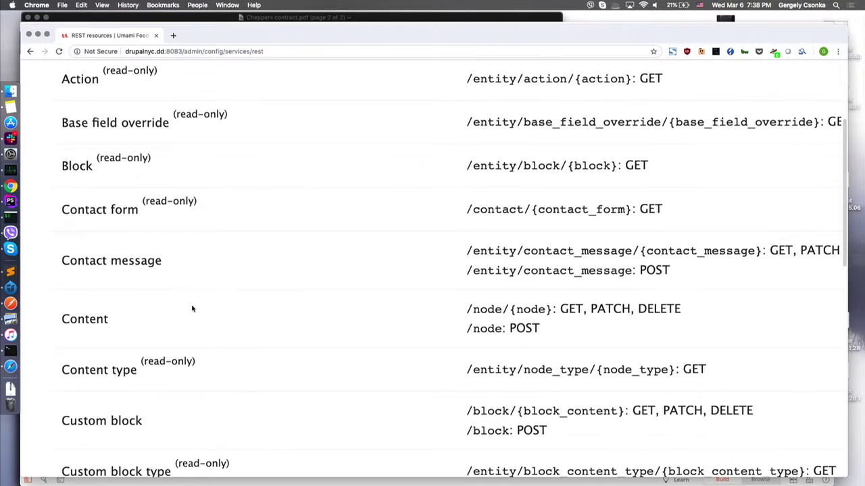
{"action": "scroll", "coordinate": [192, 308], "scroll_direction": "down", "scroll_amount": 2}
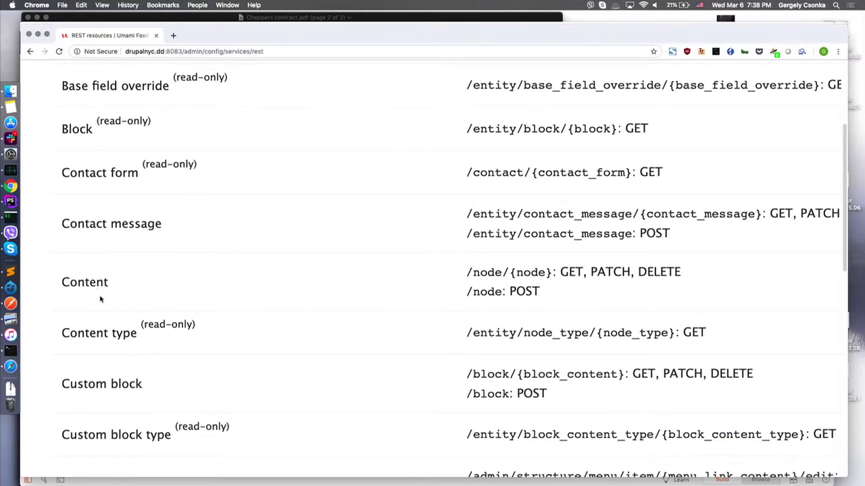
{"action": "scroll", "coordinate": [301, 293], "scroll_direction": "right", "scroll_amount": 10}
{"action": "scroll", "coordinate": [301, 293], "scroll_direction": "right", "scroll_amount": 5}
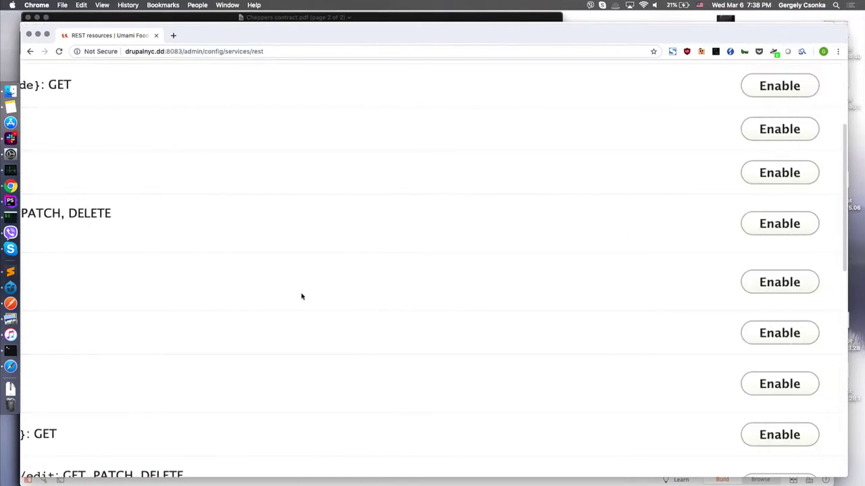
{"action": "scroll", "coordinate": [301, 295], "scroll_direction": "left", "scroll_amount": 4}
{"action": "scroll", "coordinate": [619, 270], "scroll_direction": "right", "scroll_amount": 4}
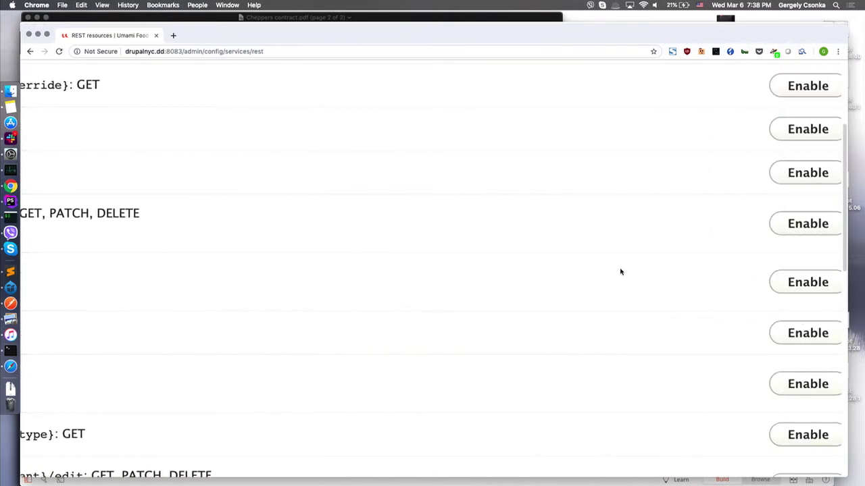
{"action": "left_click", "coordinate": [806, 285]}
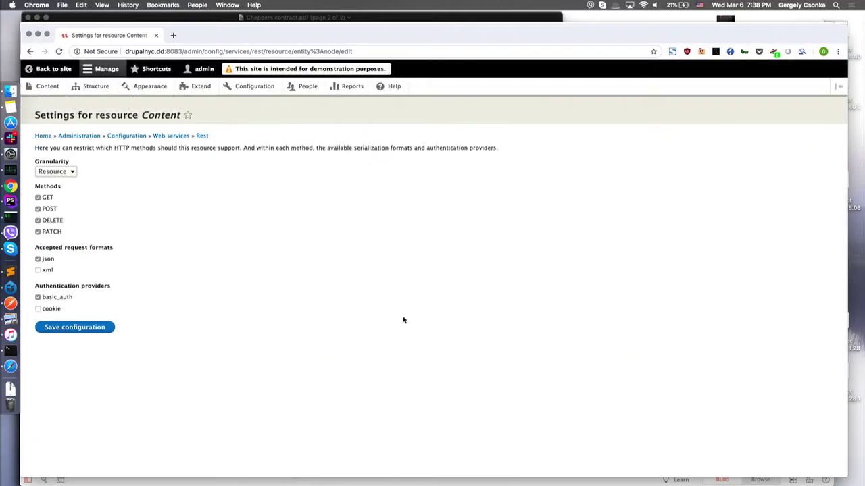
- Uncheck DELETE for the Content resource, keeping GET, POST, PATCH, json and basic_auth
{"action": "scroll", "coordinate": [78, 255], "scroll_direction": "up", "scroll_amount": 5}
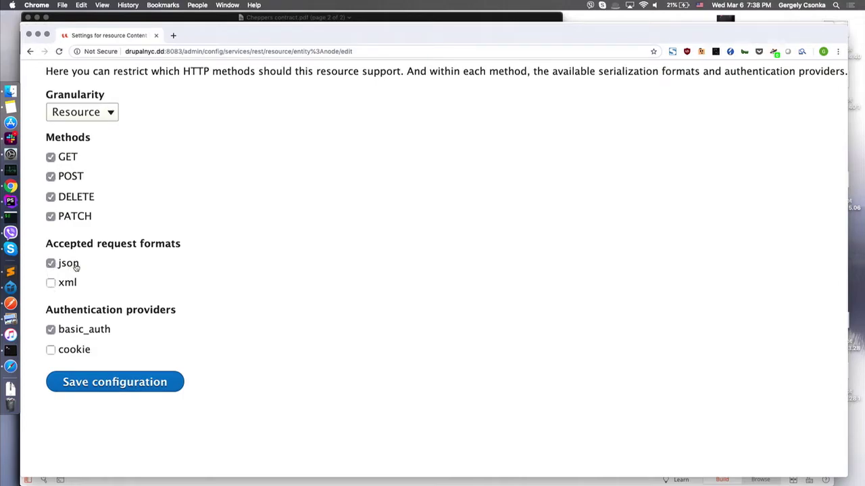
{"action": "scroll", "coordinate": [119, 283], "scroll_direction": "down", "scroll_amount": 2}
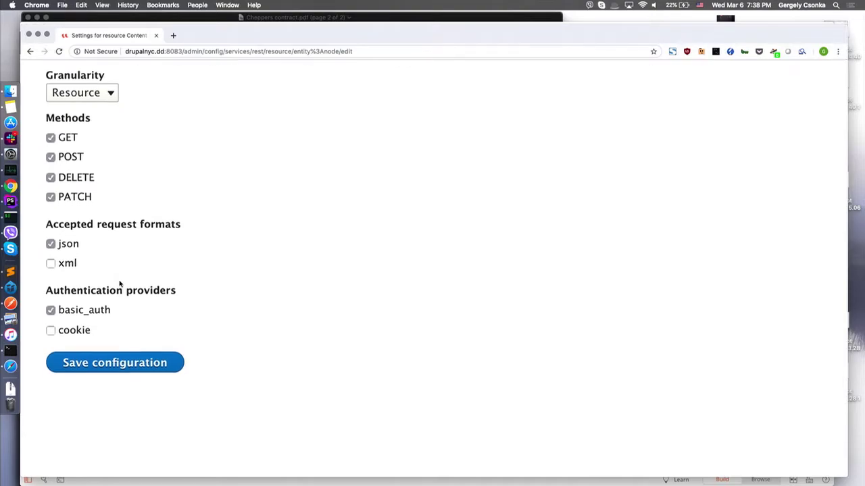
{"action": "scroll", "coordinate": [120, 284], "scroll_direction": "up", "scroll_amount": 3}
{"action": "scroll", "coordinate": [119, 283], "scroll_direction": "down", "scroll_amount": 3}
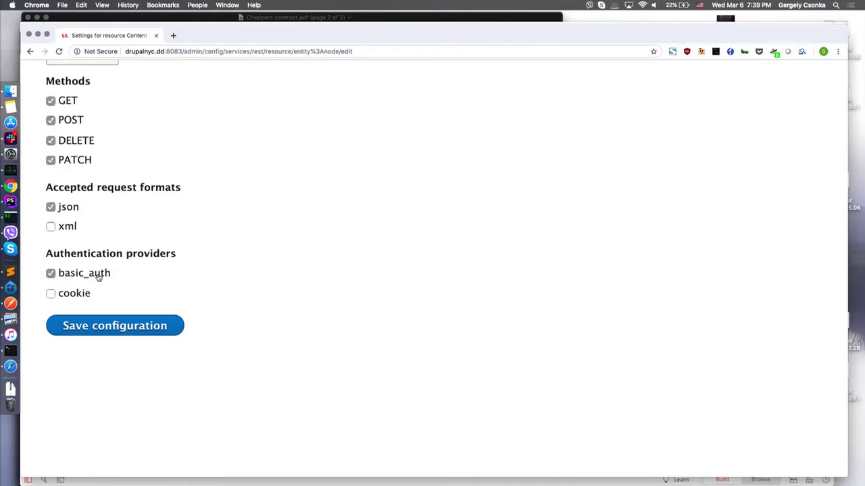
{"action": "scroll", "coordinate": [138, 276], "scroll_direction": "up", "scroll_amount": 1}
{"action": "scroll", "coordinate": [138, 276], "scroll_direction": "up", "scroll_amount": 2}
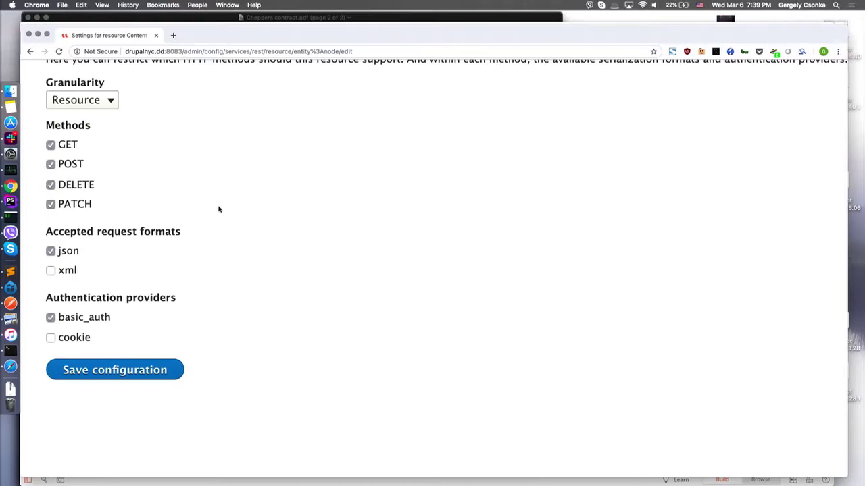
{"action": "scroll", "coordinate": [218, 208], "scroll_direction": "up", "scroll_amount": 5}
{"action": "scroll", "coordinate": [238, 271], "scroll_direction": "down", "scroll_amount": 5}
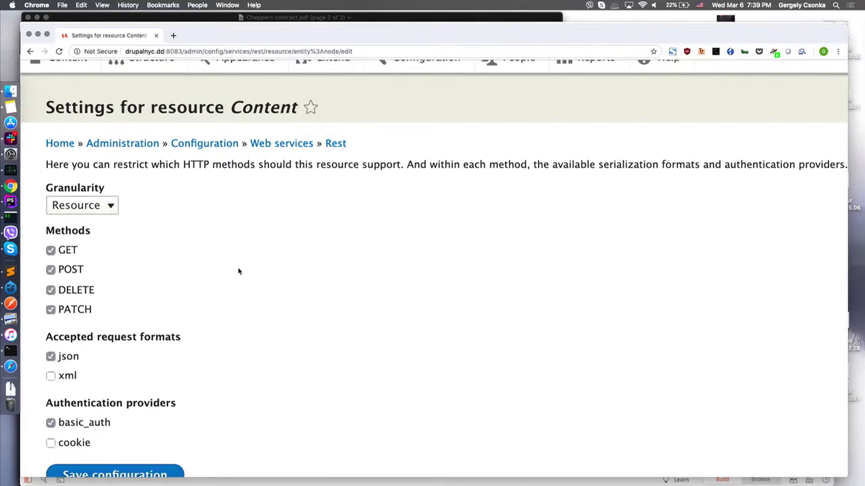
{"action": "scroll", "coordinate": [138, 337], "scroll_direction": "up", "scroll_amount": 1}
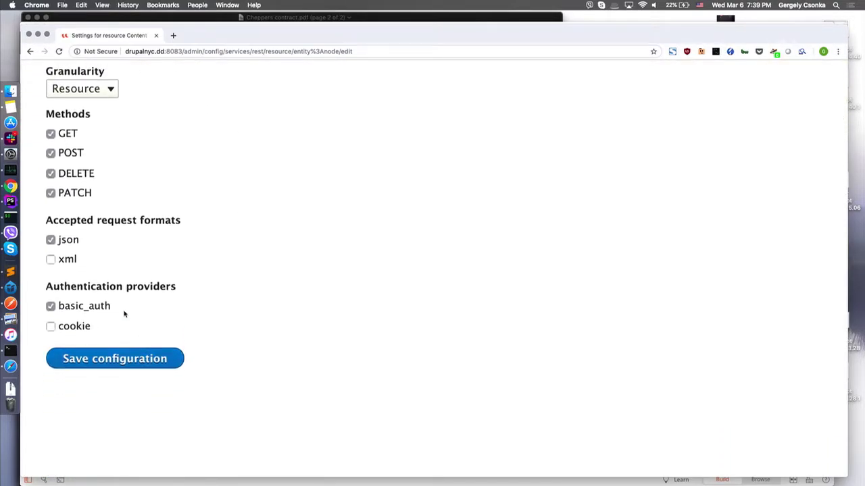
{"action": "left_click", "coordinate": [51, 175]}
- Save the Content resource configuration, then bring Postman to the front
{"action": "left_click", "coordinate": [100, 357]}
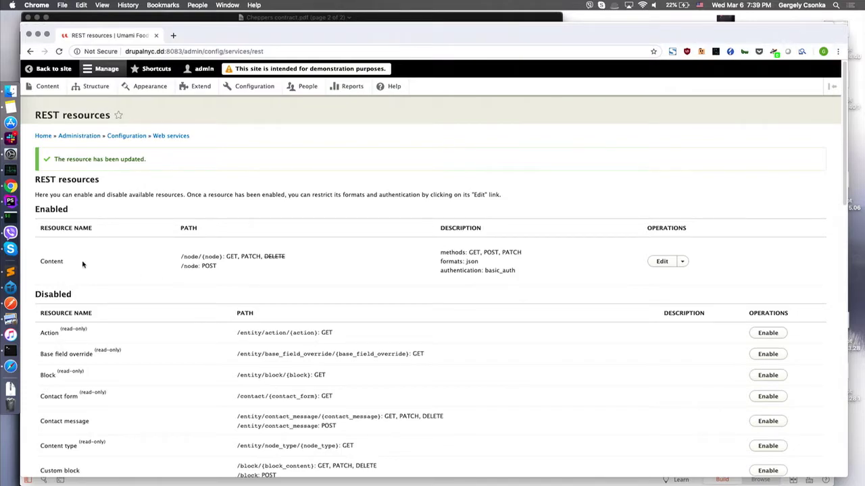
{"action": "scroll", "coordinate": [83, 264], "scroll_direction": "up", "scroll_amount": 3}
{"action": "scroll", "coordinate": [67, 260], "scroll_direction": "left", "scroll_amount": 2}
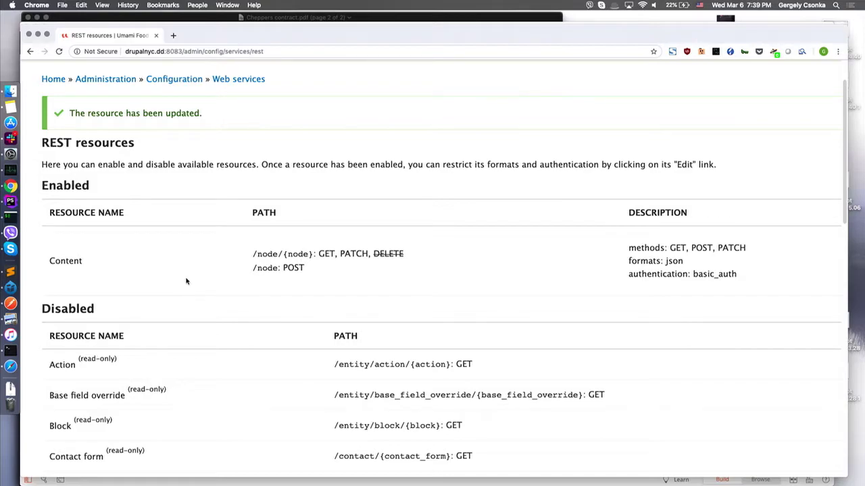
{"action": "left_click", "coordinate": [19, 304]}
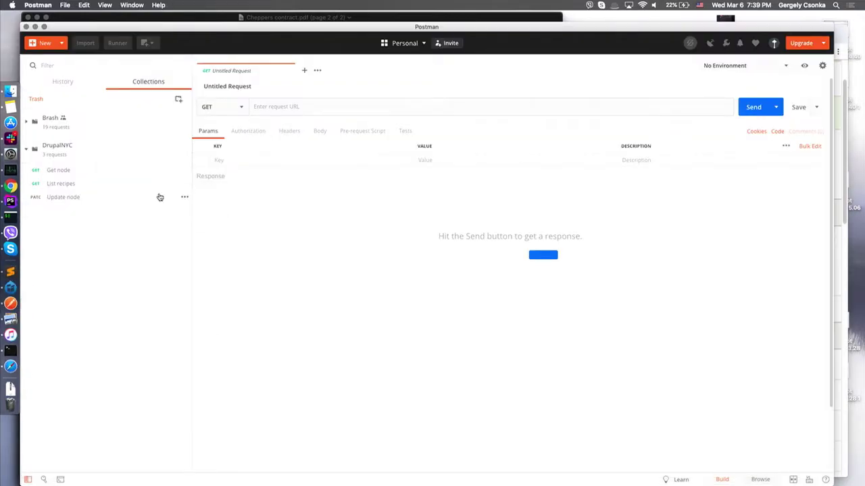
- Load the Get node request for drupalnyc.dd:8083/node/1?_format=json and screenshot its JSON response
{"action": "left_click", "coordinate": [122, 174]}
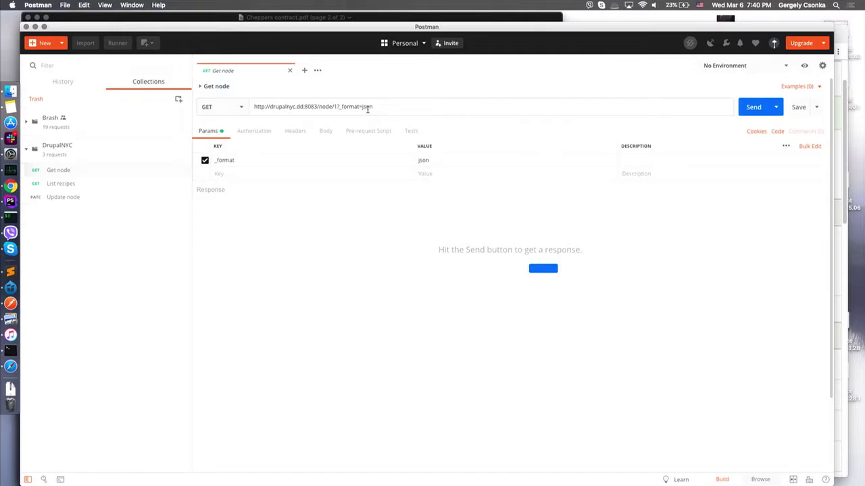
{"action": "key", "text": "super+shift+3"}
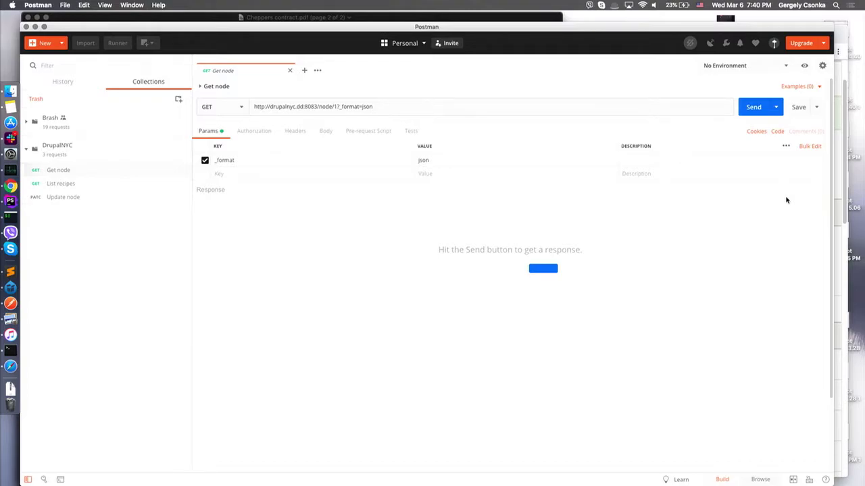
{"action": "double_click", "coordinate": [797, 189]}
{"action": "left_click", "coordinate": [790, 217]}
- Send the GET request for node 1 and scroll through its JSON response
{"action": "left_click", "coordinate": [749, 108]}
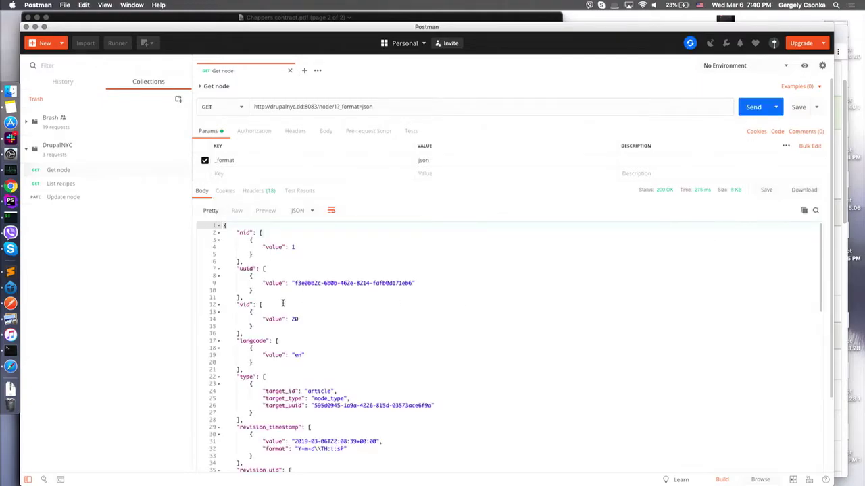
{"action": "scroll", "coordinate": [277, 302], "scroll_direction": "down", "scroll_amount": 2}
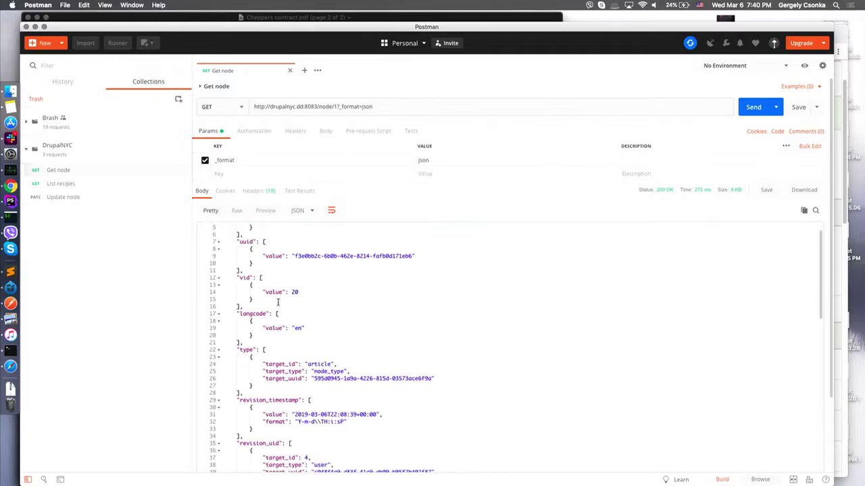
{"action": "scroll", "coordinate": [277, 301], "scroll_direction": "up", "scroll_amount": 2}
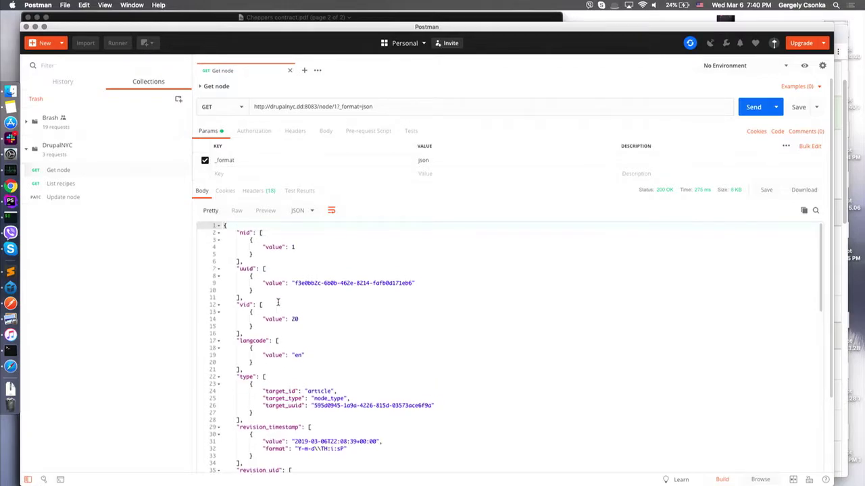
{"action": "scroll", "coordinate": [277, 302], "scroll_direction": "down", "scroll_amount": 20}
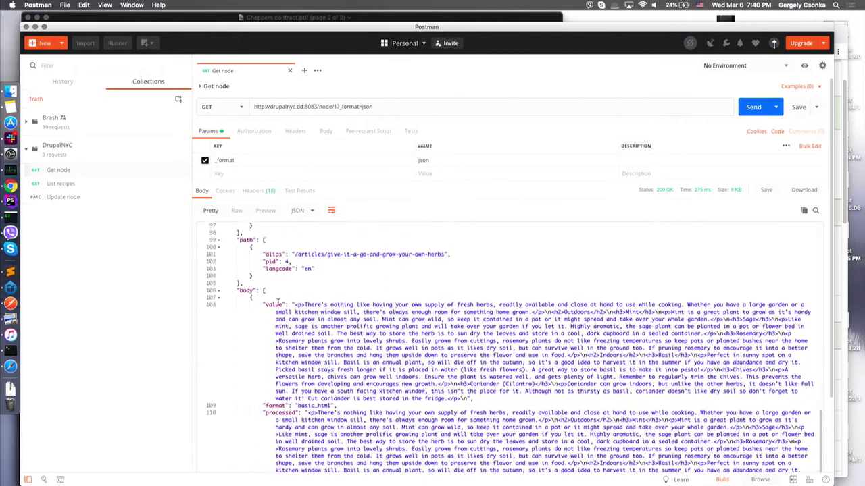
{"action": "scroll", "coordinate": [277, 302], "scroll_direction": "down", "scroll_amount": 7}
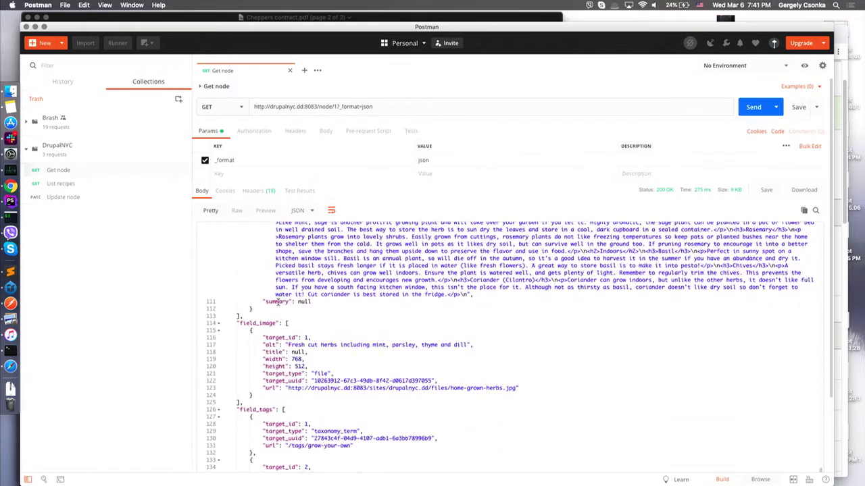
{"action": "scroll", "coordinate": [277, 302], "scroll_direction": "up", "scroll_amount": 20}
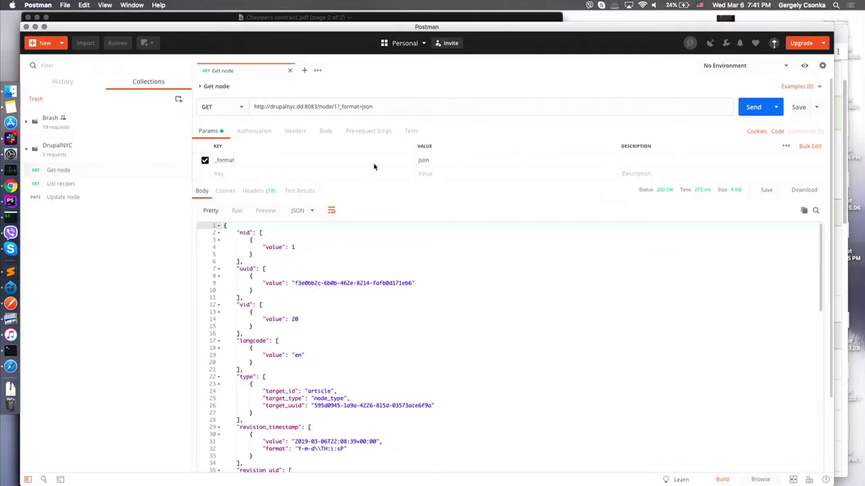
- Change the node id to 3 to fetch 'The real deal for supermarket savvy shopping', then return to Chrome
{"action": "left_click", "coordinate": [337, 106]}
{"action": "key", "text": "BackSpace"}
{"action": "type", "text": "3"}
{"action": "key", "text": "Return"}
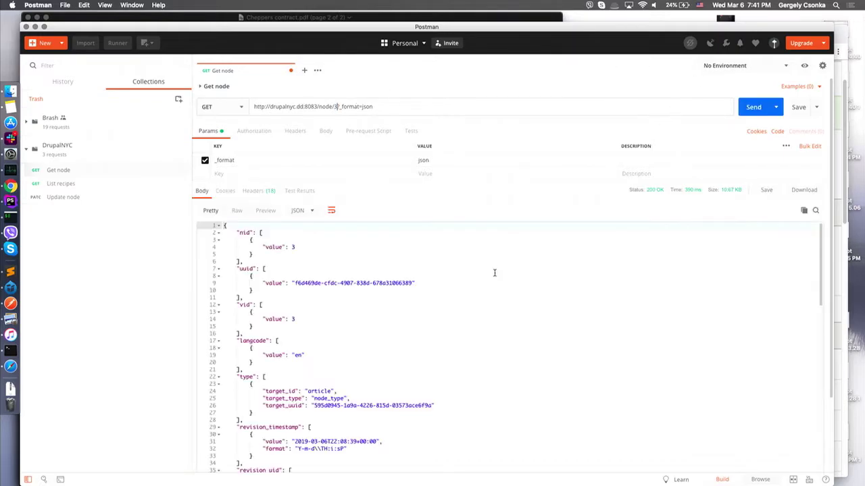
{"action": "scroll", "coordinate": [464, 309], "scroll_direction": "down", "scroll_amount": 5}
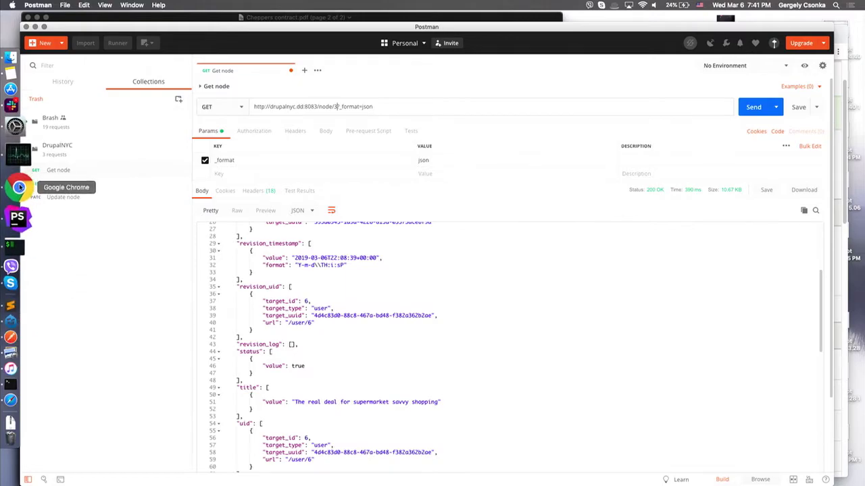
{"action": "left_click", "coordinate": [17, 181]}
{"action": "scroll", "coordinate": [391, 278], "scroll_direction": "up", "scroll_amount": 3}
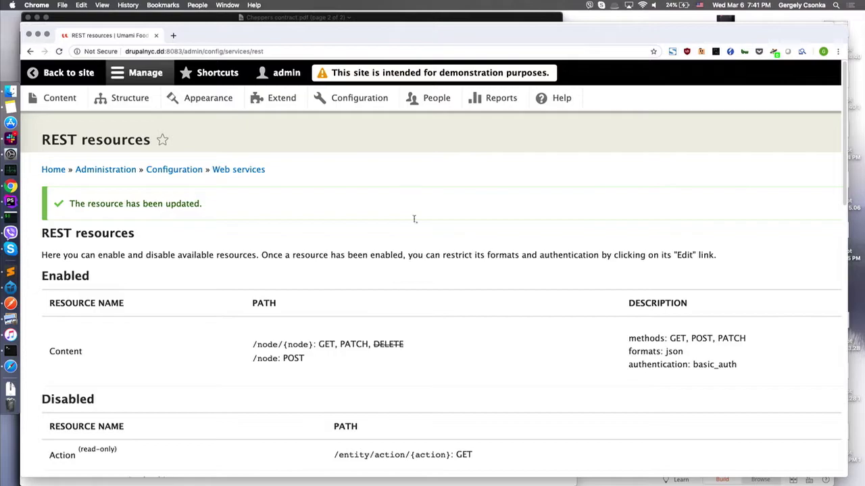
- Go through Configuration, Structure and Views to edit the Recipes view with its /recipes page
{"action": "left_click", "coordinate": [367, 105]}
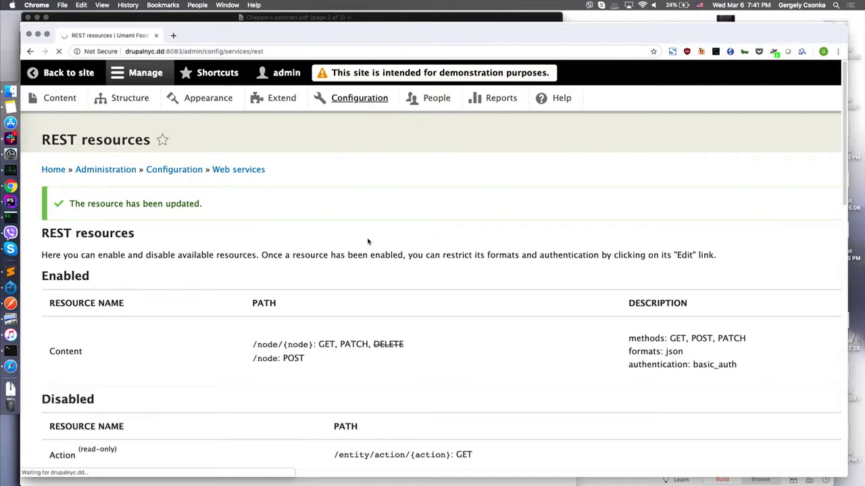
{"action": "scroll", "coordinate": [368, 254], "scroll_direction": "down", "scroll_amount": 2}
{"action": "scroll", "coordinate": [368, 254], "scroll_direction": "down", "scroll_amount": 6}
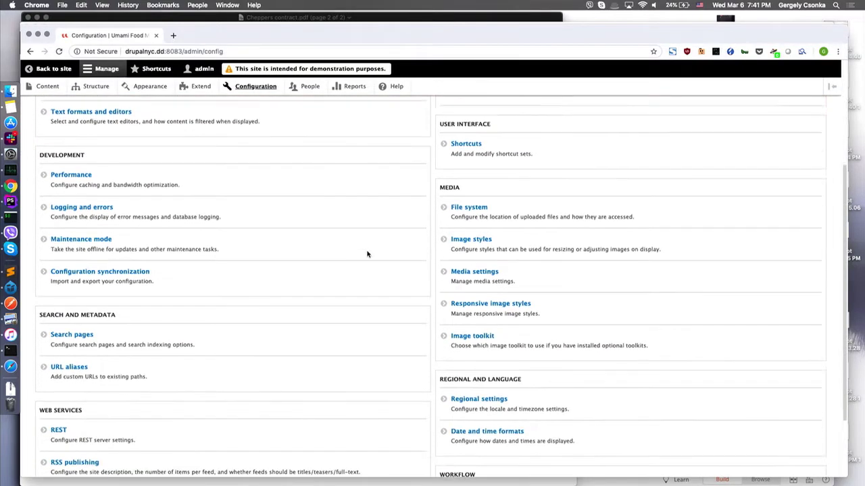
{"action": "scroll", "coordinate": [367, 253], "scroll_direction": "up", "scroll_amount": 5}
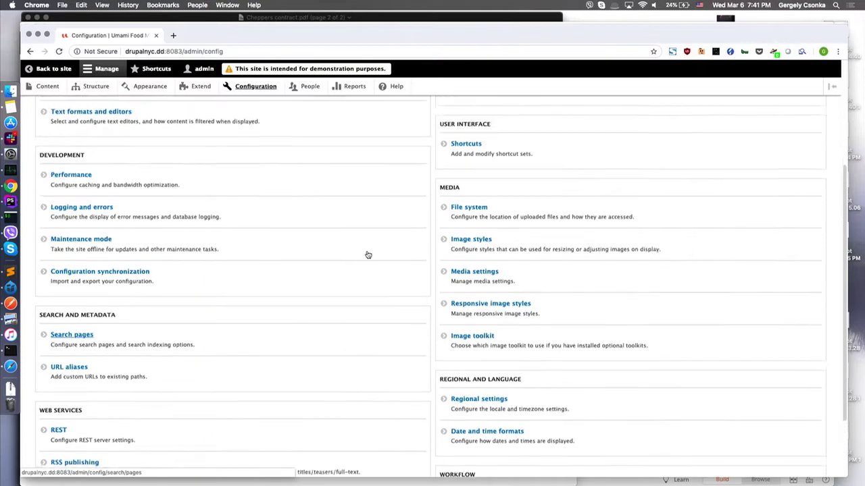
{"action": "scroll", "coordinate": [368, 254], "scroll_direction": "up", "scroll_amount": 3}
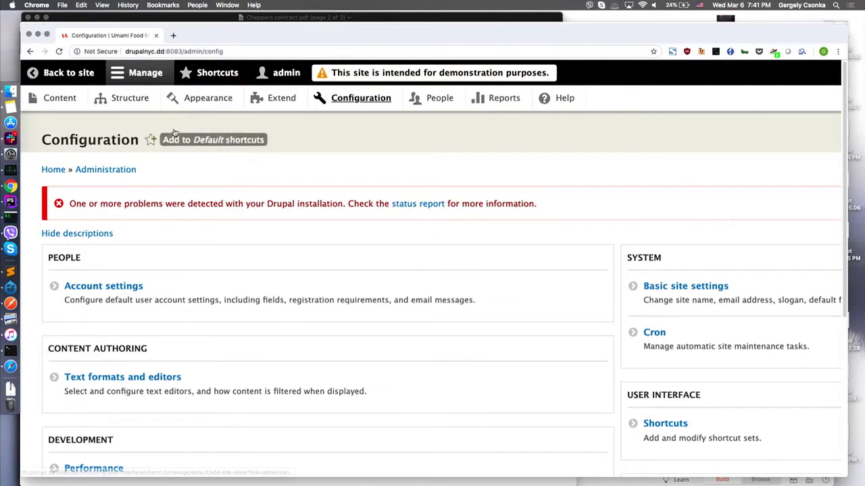
{"action": "left_click", "coordinate": [129, 99]}
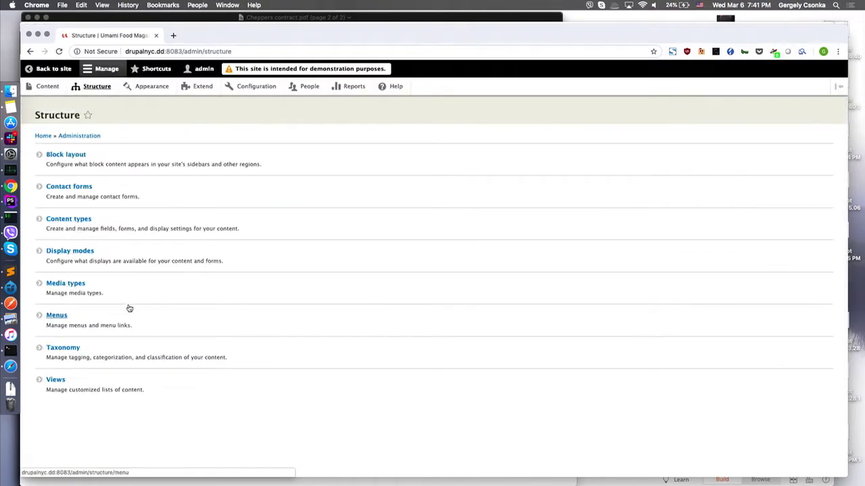
{"action": "left_click", "coordinate": [58, 381]}
{"action": "scroll", "coordinate": [266, 323], "scroll_direction": "down", "scroll_amount": 2}
{"action": "scroll", "coordinate": [265, 323], "scroll_direction": "down", "scroll_amount": 5}
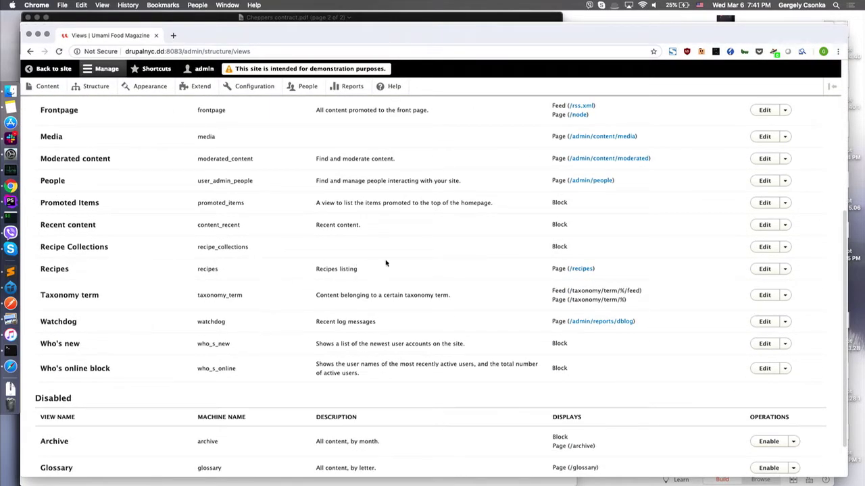
{"action": "left_click", "coordinate": [765, 269]}
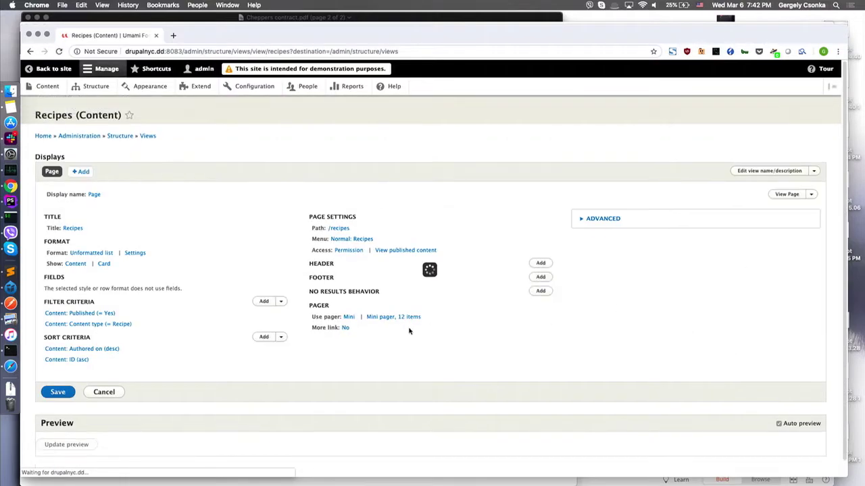
- Add a new REST export display using the Serializer format to the Recipes view
{"action": "scroll", "coordinate": [406, 333], "scroll_direction": "down", "scroll_amount": 15}
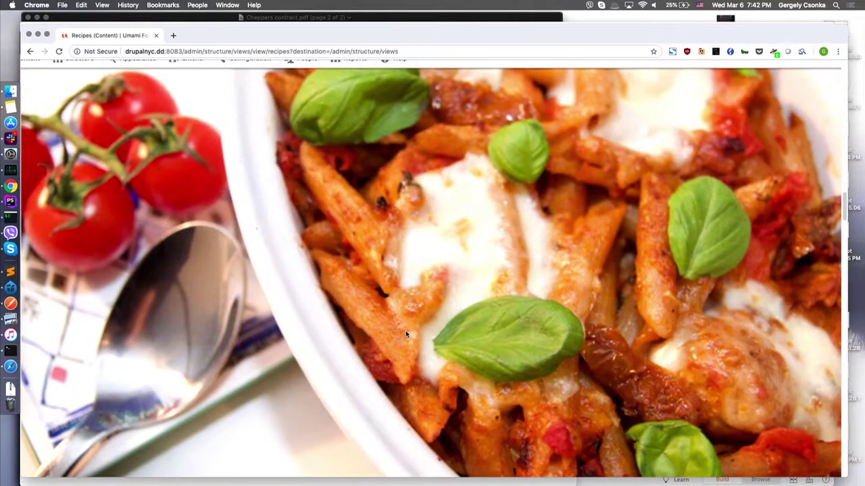
{"action": "scroll", "coordinate": [420, 343], "scroll_direction": "up", "scroll_amount": 15}
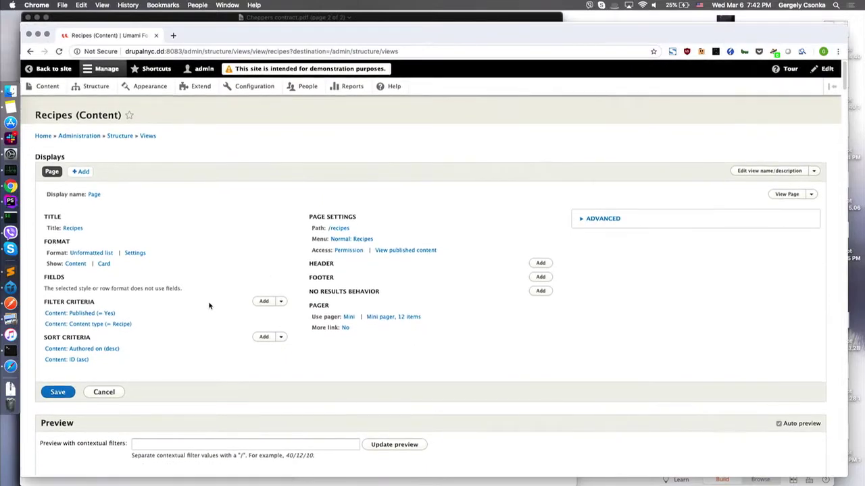
{"action": "left_click", "coordinate": [83, 173]}
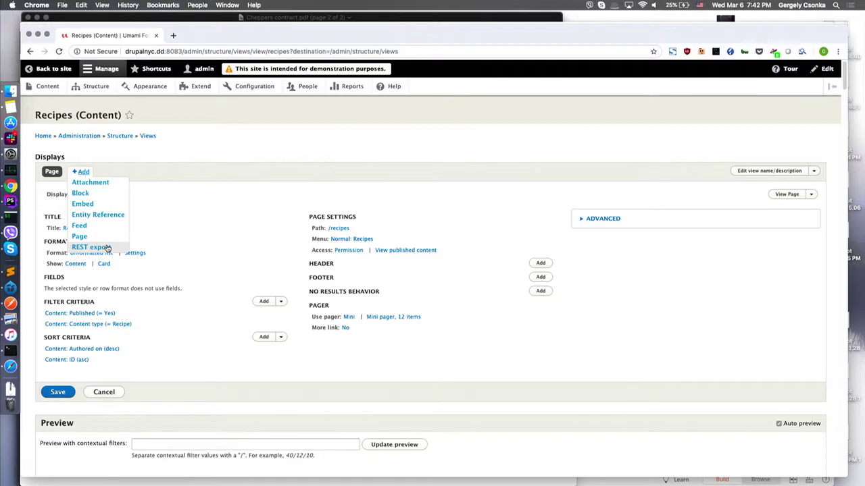
{"action": "left_click", "coordinate": [106, 248]}
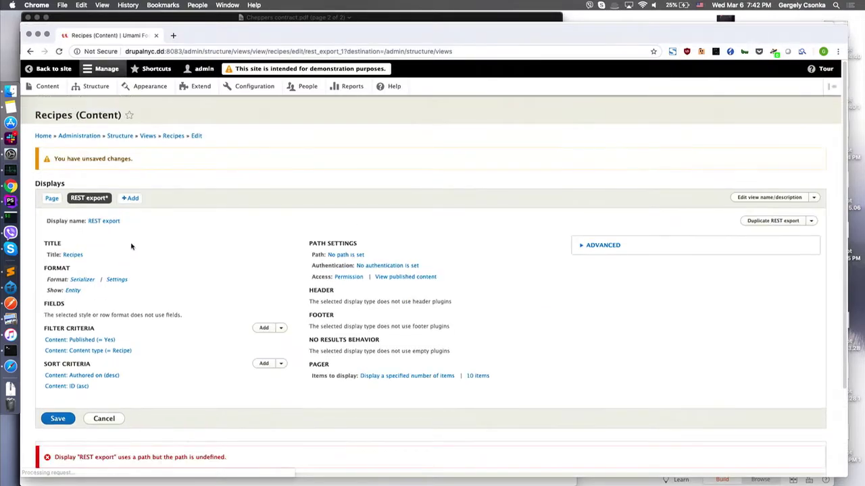
{"action": "scroll", "coordinate": [160, 243], "scroll_direction": "down", "scroll_amount": 4}
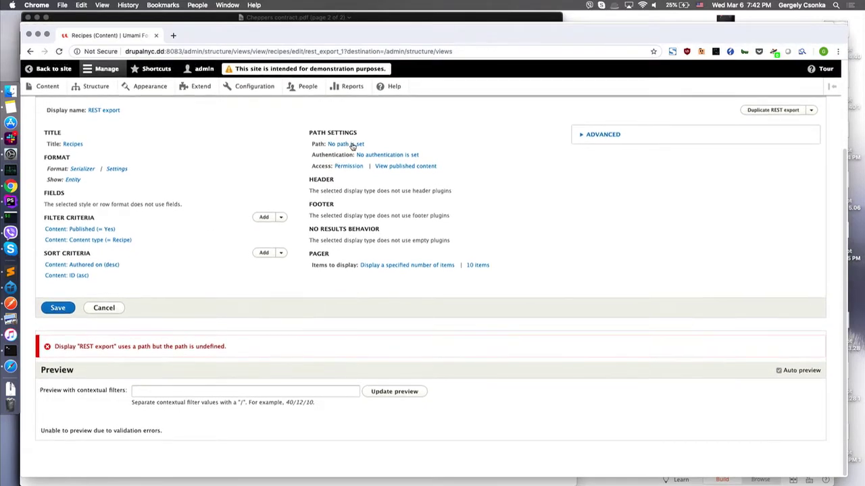
- Set the REST export path to api/recipes
{"action": "left_click", "coordinate": [352, 146]}
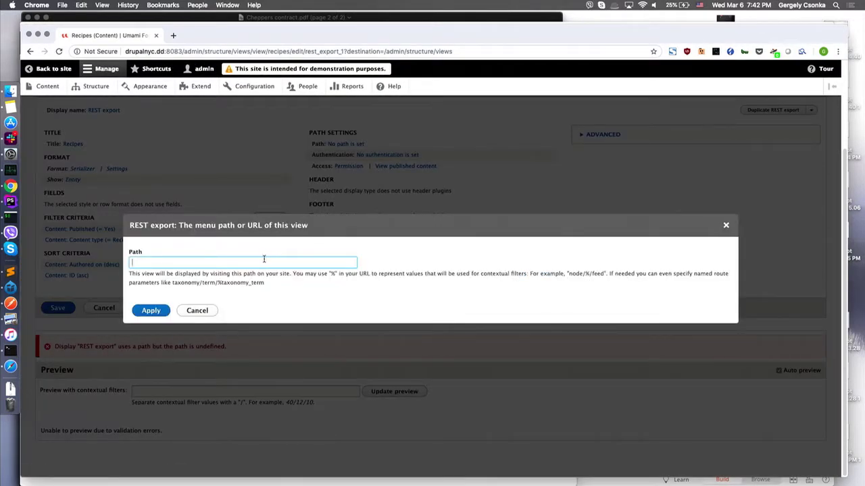
{"action": "scroll", "coordinate": [263, 259], "scroll_direction": "up", "scroll_amount": 5}
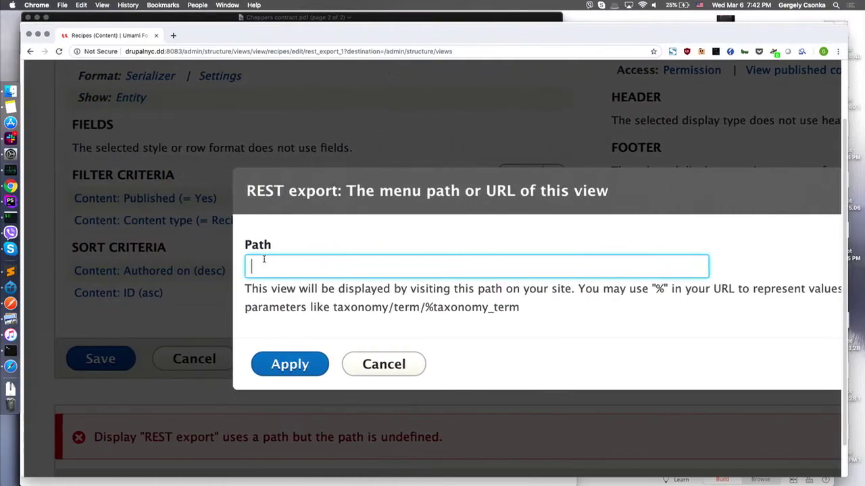
{"action": "type", "text": "api"}
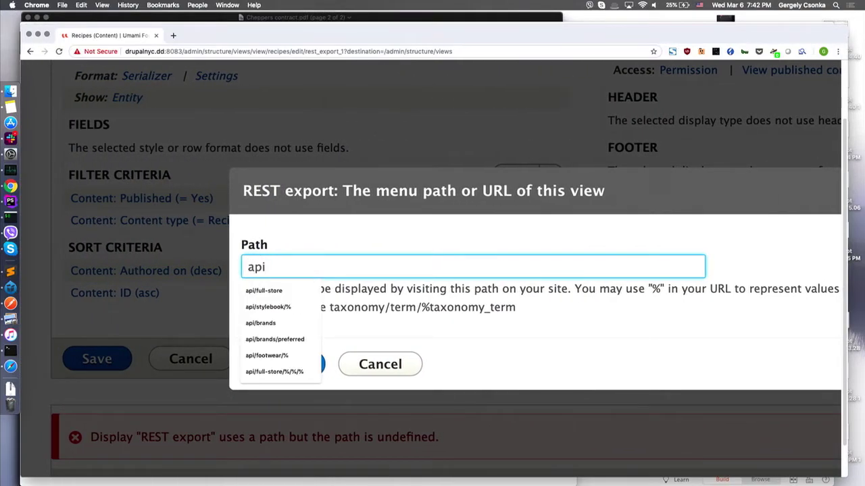
{"action": "type", "text": "/re"}
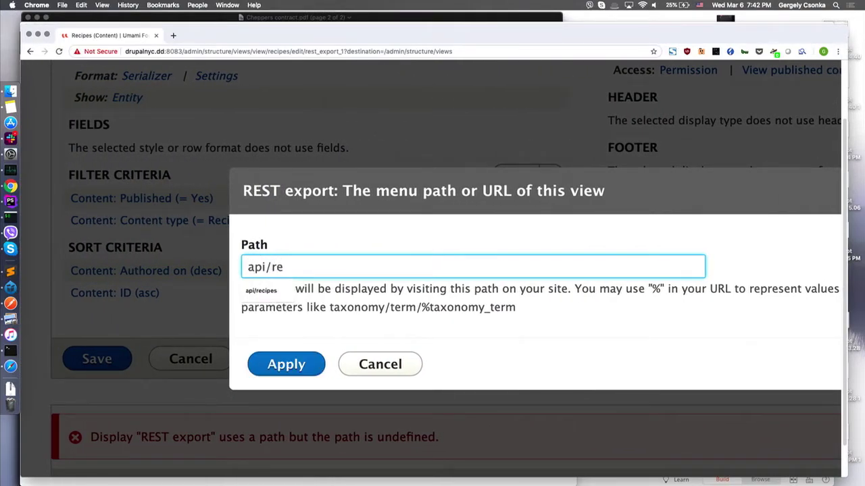
{"action": "type", "text": "cipes"}
{"action": "left_click", "coordinate": [261, 291]}
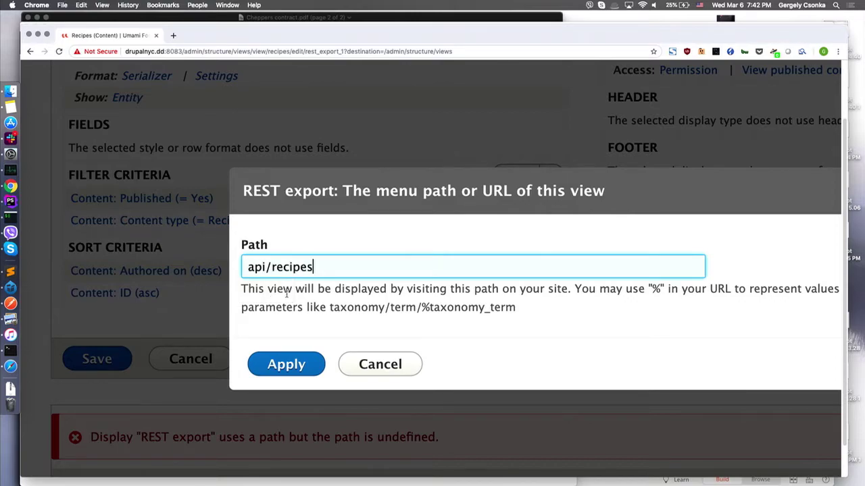
{"action": "left_click", "coordinate": [297, 365]}
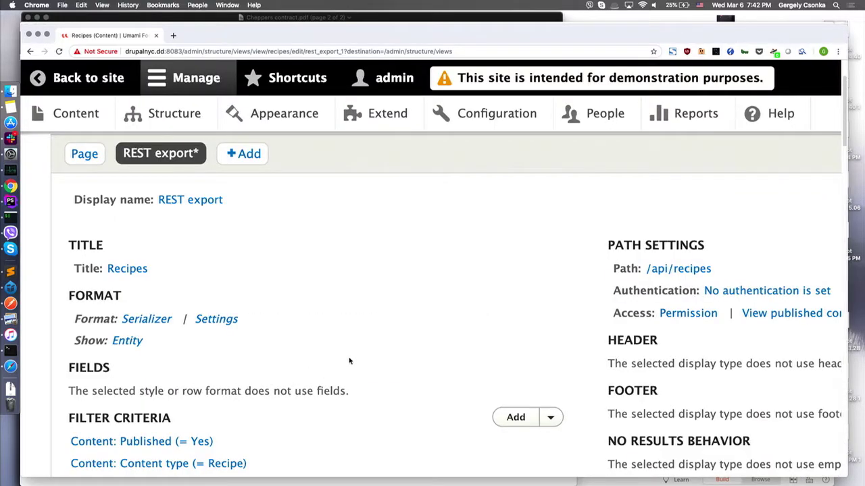
{"action": "scroll", "coordinate": [349, 359], "scroll_direction": "up", "scroll_amount": 3}
{"action": "scroll", "coordinate": [350, 361], "scroll_direction": "down", "scroll_amount": 2}
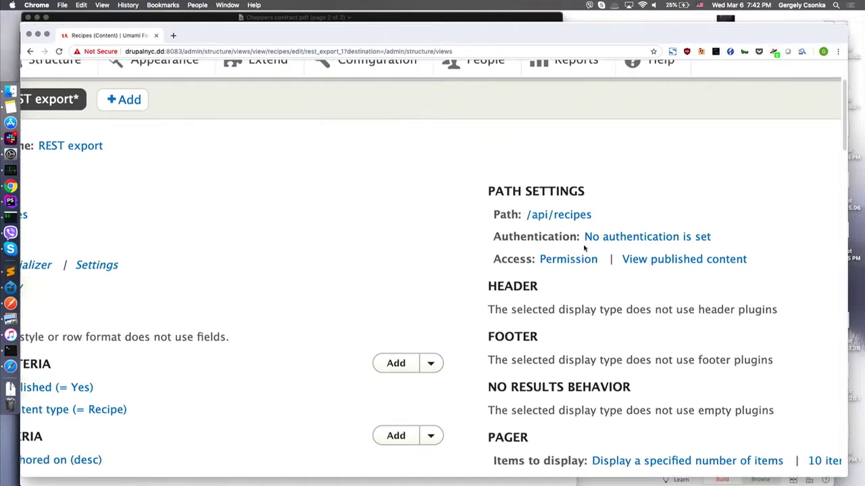
- Enable basic_auth as the REST export's authentication method
{"action": "left_click", "coordinate": [600, 244]}
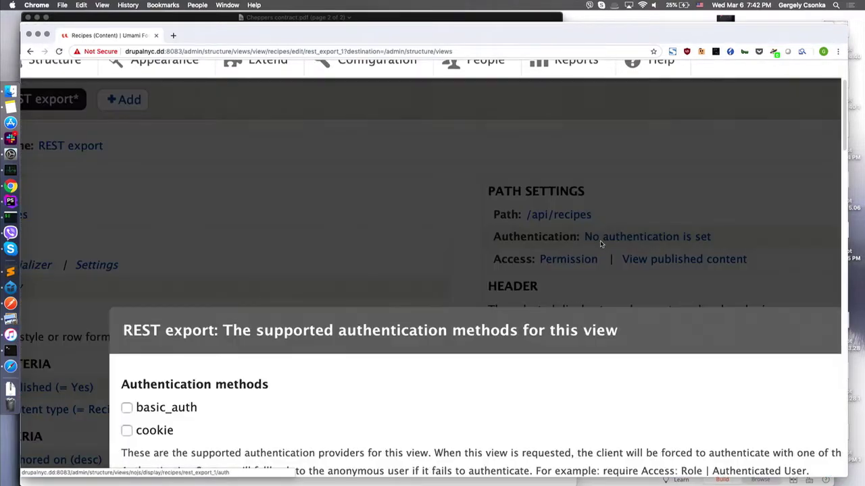
{"action": "left_click", "coordinate": [191, 408]}
{"action": "scroll", "coordinate": [391, 365], "scroll_direction": "down", "scroll_amount": 3}
{"action": "scroll", "coordinate": [391, 365], "scroll_direction": "down", "scroll_amount": 2}
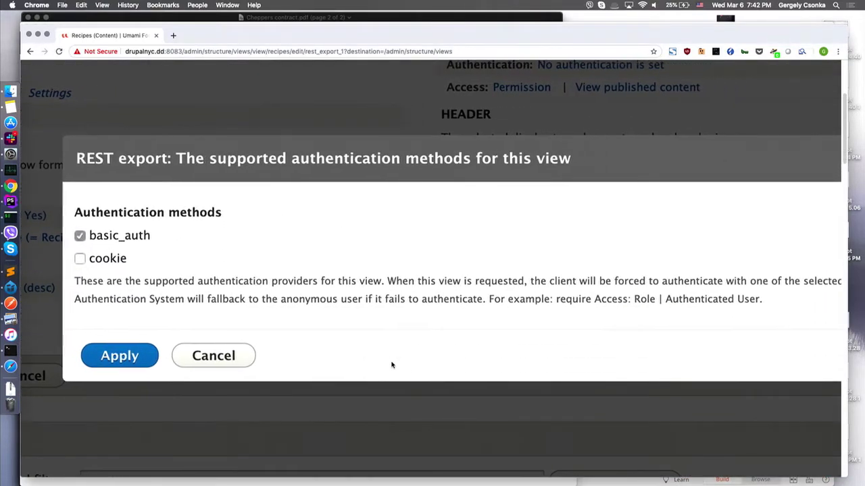
{"action": "left_click", "coordinate": [133, 363]}
{"action": "scroll", "coordinate": [432, 331], "scroll_direction": "up", "scroll_amount": 2}
{"action": "scroll", "coordinate": [433, 332], "scroll_direction": "down", "scroll_amount": 2}
{"action": "scroll", "coordinate": [432, 331], "scroll_direction": "up", "scroll_amount": 2}
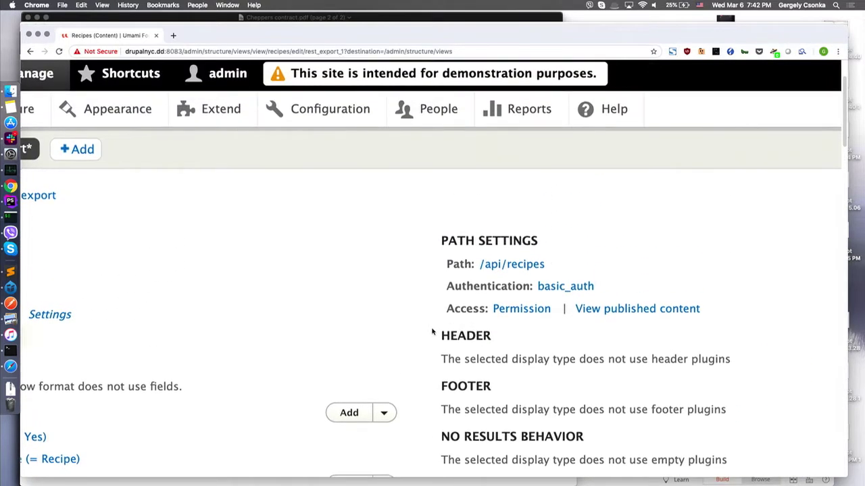
{"action": "scroll", "coordinate": [432, 332], "scroll_direction": "up", "scroll_amount": 2}
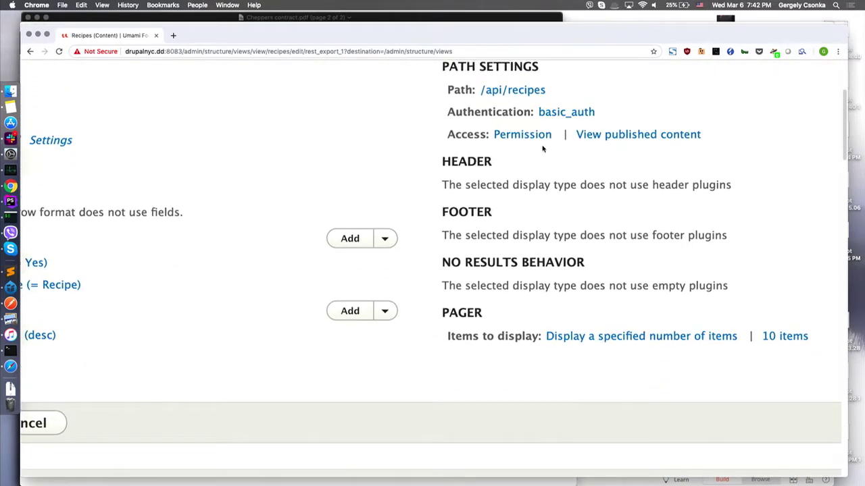
{"action": "scroll", "coordinate": [540, 234], "scroll_direction": "down", "scroll_amount": 2}
{"action": "scroll", "coordinate": [541, 236], "scroll_direction": "down", "scroll_amount": 5}
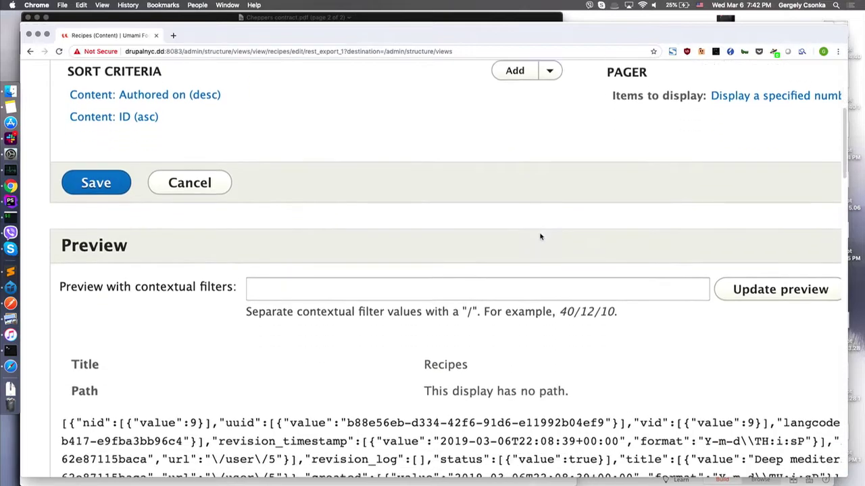
{"action": "scroll", "coordinate": [541, 237], "scroll_direction": "up", "scroll_amount": 2}
{"action": "scroll", "coordinate": [541, 235], "scroll_direction": "down", "scroll_amount": 3}
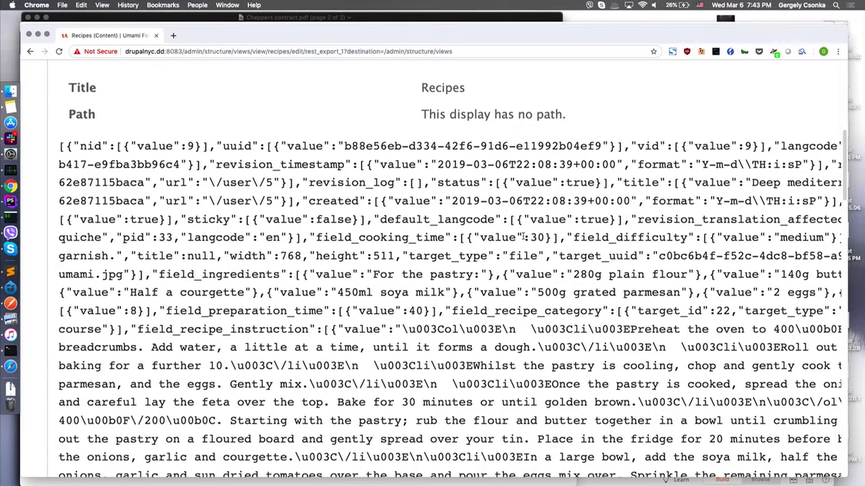
{"action": "scroll", "coordinate": [524, 237], "scroll_direction": "up", "scroll_amount": 1}
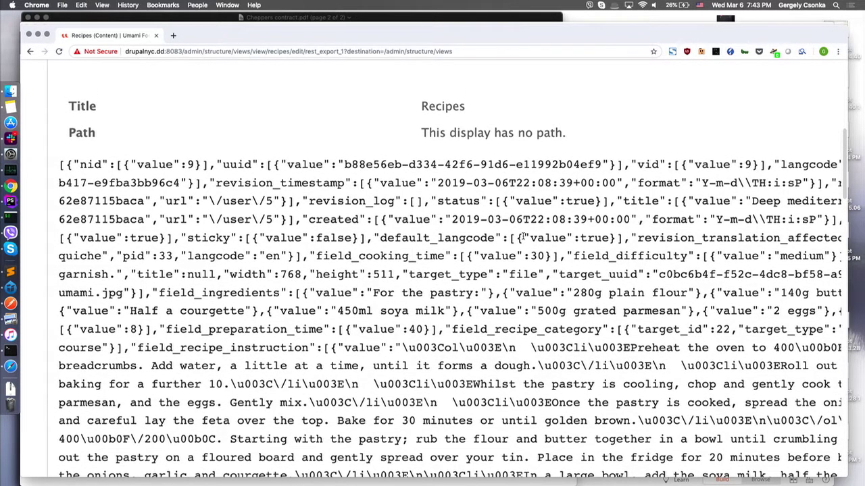
{"action": "scroll", "coordinate": [523, 236], "scroll_direction": "up", "scroll_amount": 8}
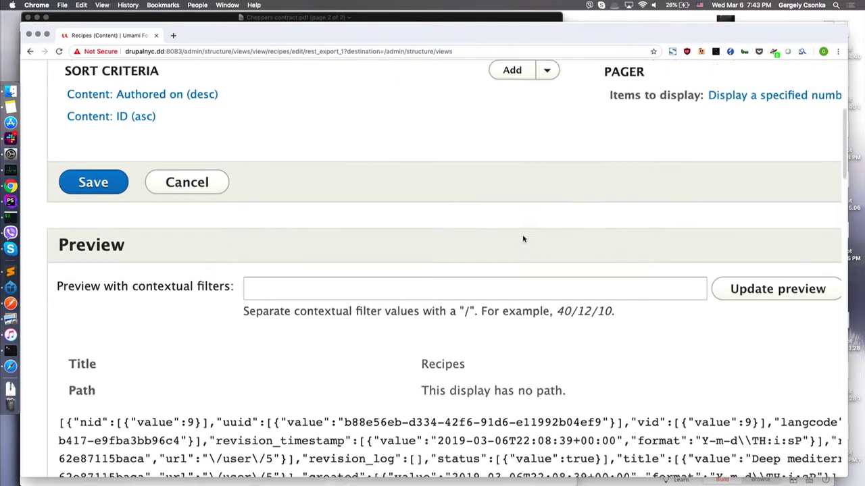
{"action": "scroll", "coordinate": [523, 240], "scroll_direction": "up", "scroll_amount": 8}
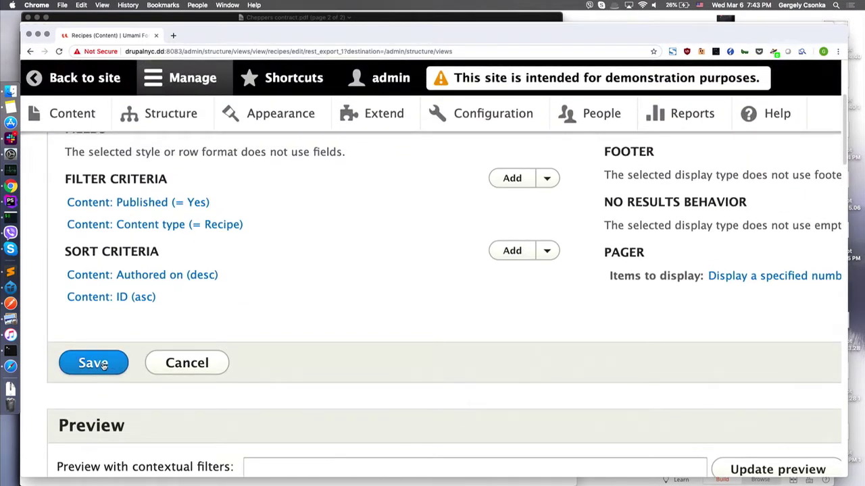
{"action": "scroll", "coordinate": [198, 295], "scroll_direction": "up", "scroll_amount": 10}
- Set the Serializer format settings to accept only json requests
{"action": "scroll", "coordinate": [198, 295], "scroll_direction": "down", "scroll_amount": 9}
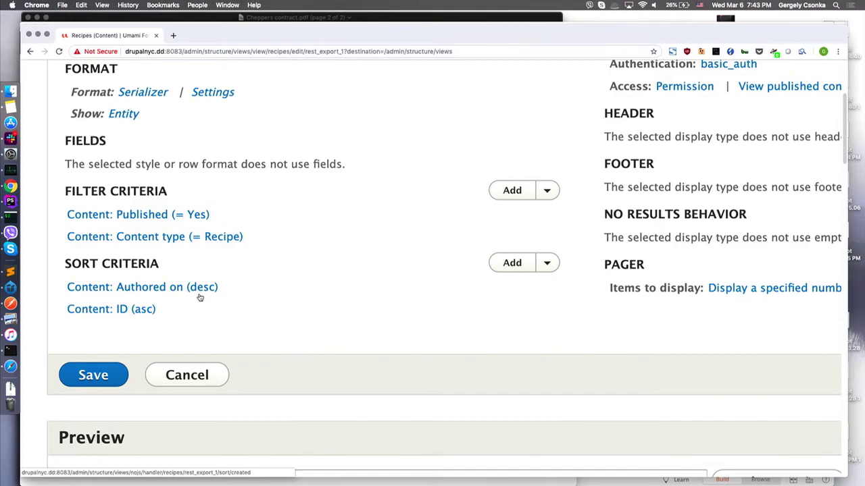
{"action": "scroll", "coordinate": [200, 297], "scroll_direction": "up", "scroll_amount": 3}
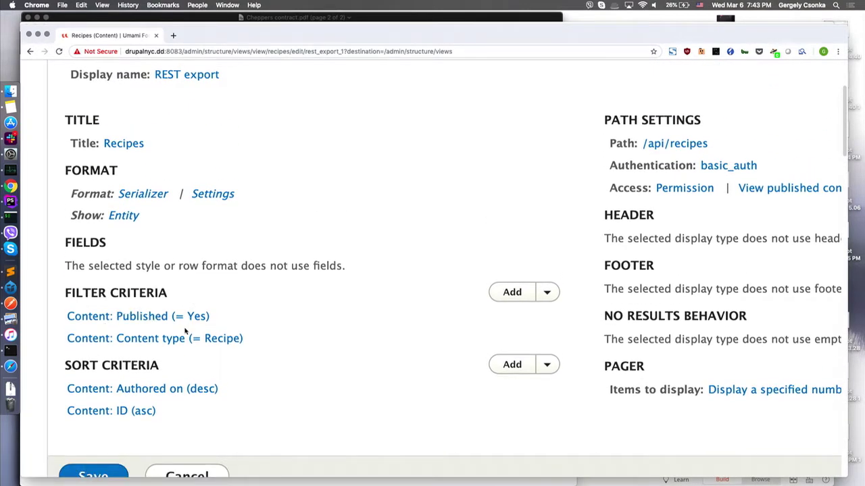
{"action": "scroll", "coordinate": [185, 255], "scroll_direction": "up", "scroll_amount": 1}
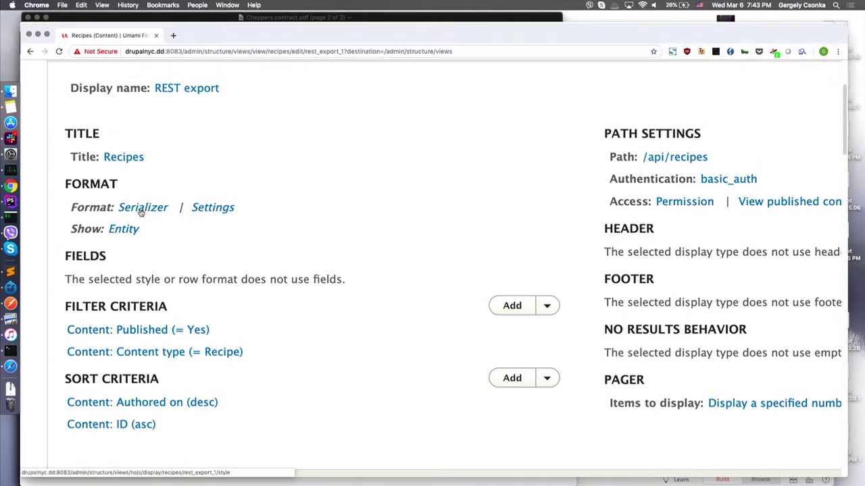
{"action": "left_click", "coordinate": [140, 210]}
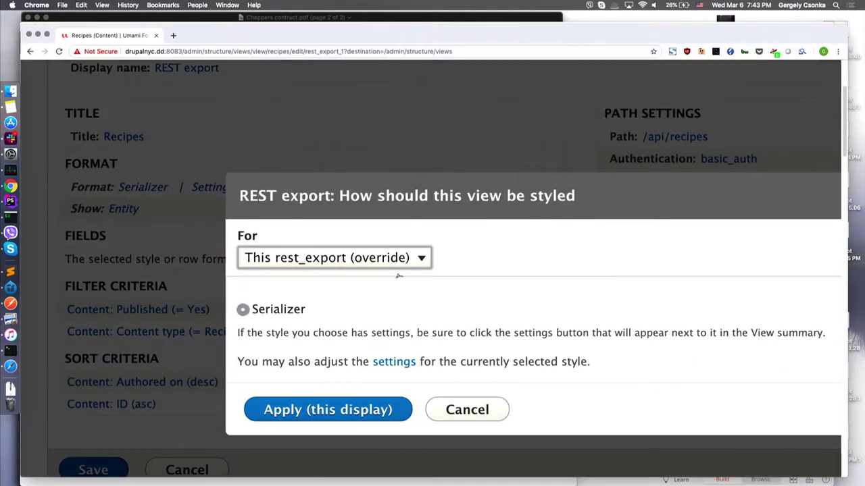
{"action": "left_click", "coordinate": [465, 410]}
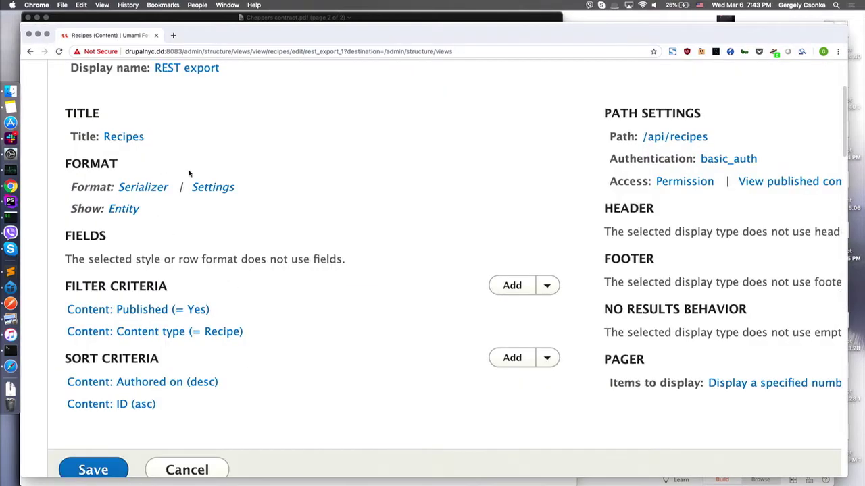
{"action": "left_click", "coordinate": [205, 188]}
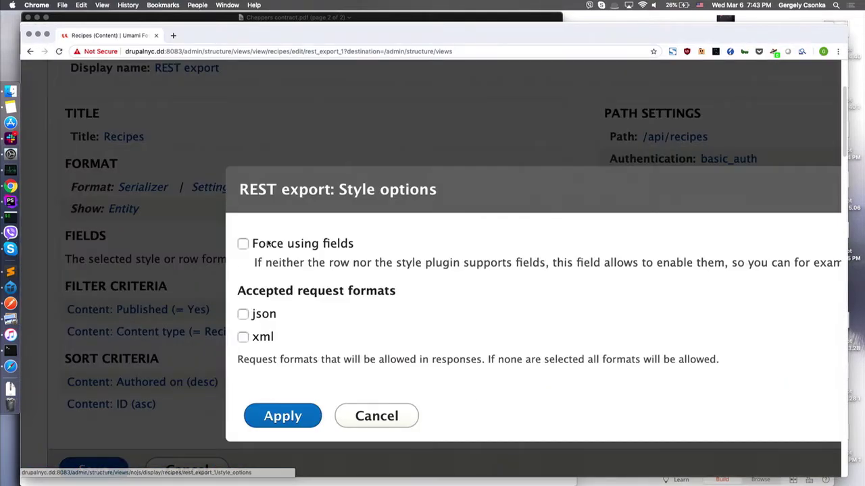
{"action": "left_click", "coordinate": [243, 315]}
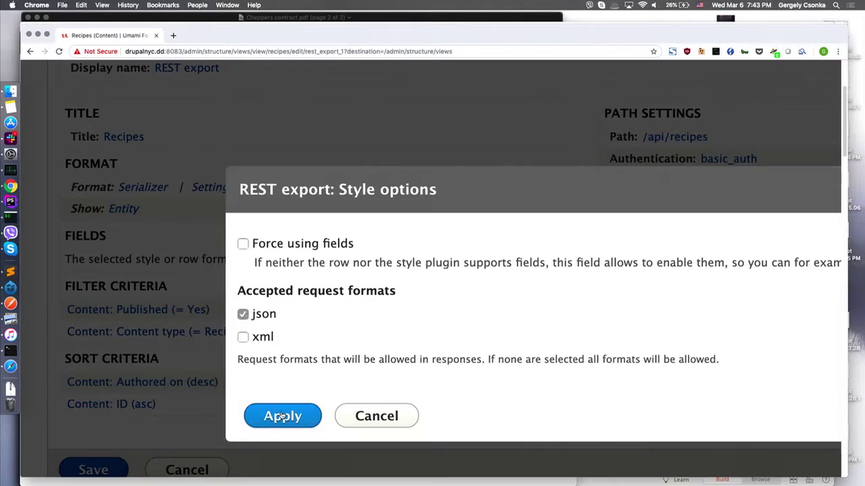
{"action": "left_click", "coordinate": [283, 416]}
- Change the row style from Entity to Fields for this display
{"action": "left_click", "coordinate": [128, 210]}
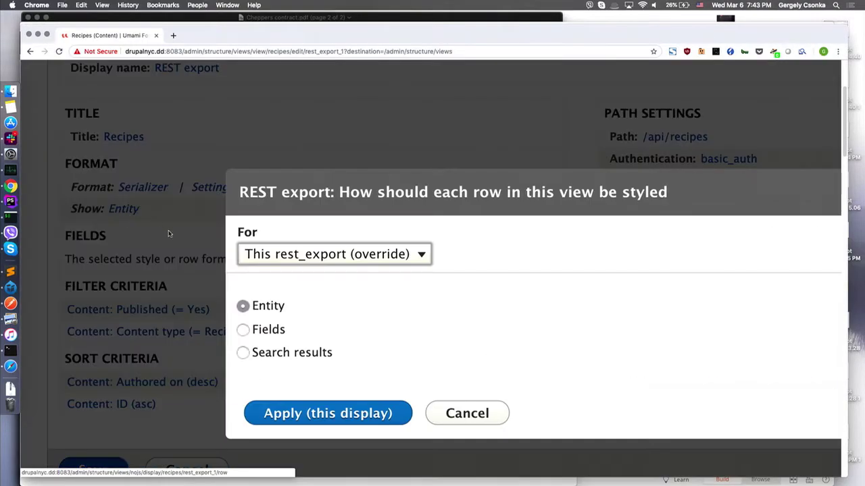
{"action": "left_click", "coordinate": [267, 330]}
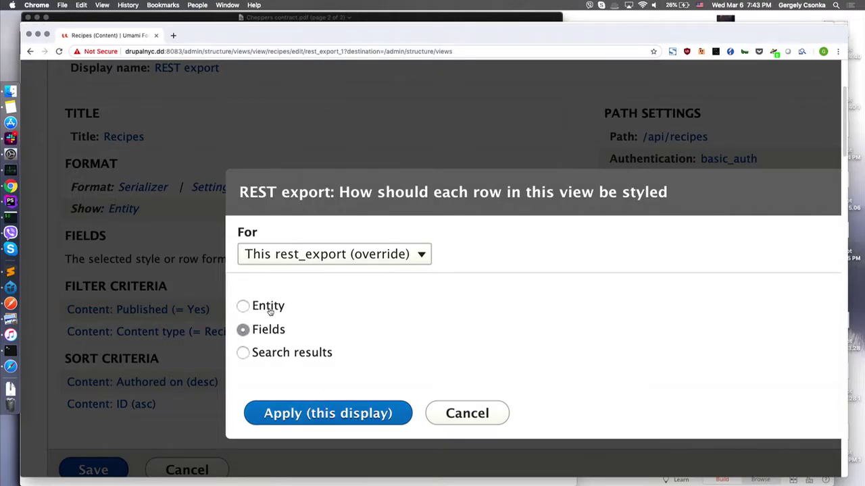
{"action": "left_click", "coordinate": [303, 412]}
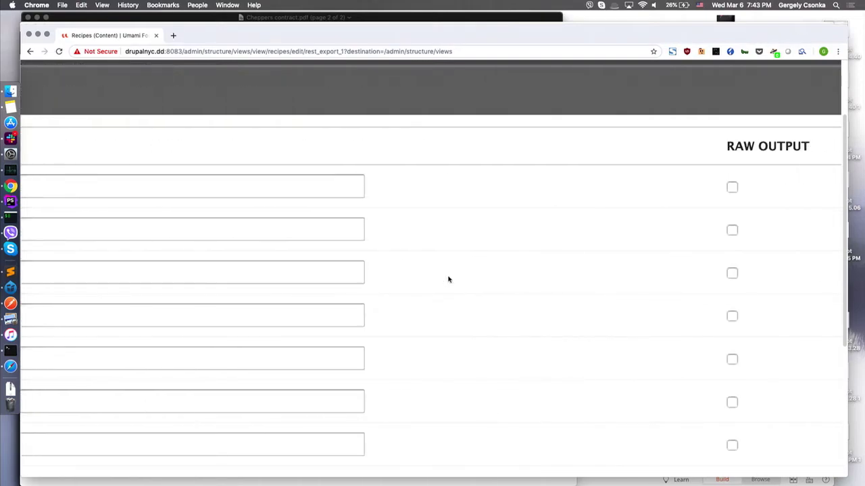
- Accept the default Fields row style options
{"action": "scroll", "coordinate": [448, 280], "scroll_direction": "down", "scroll_amount": 5}
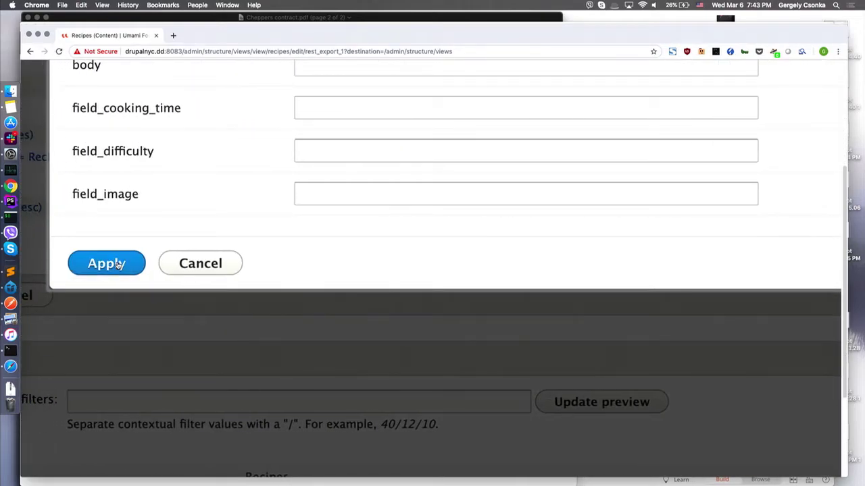
{"action": "left_click", "coordinate": [112, 263]}
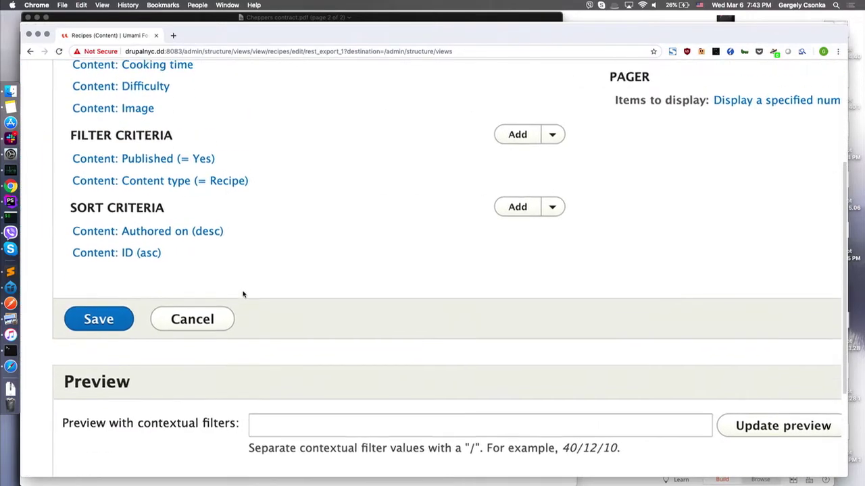
{"action": "scroll", "coordinate": [243, 293], "scroll_direction": "up", "scroll_amount": 5}
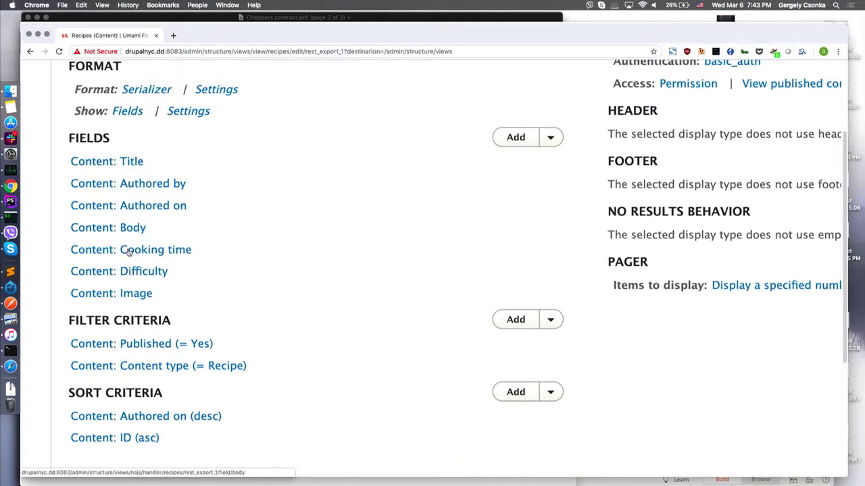
{"action": "scroll", "coordinate": [202, 236], "scroll_direction": "up", "scroll_amount": 1}
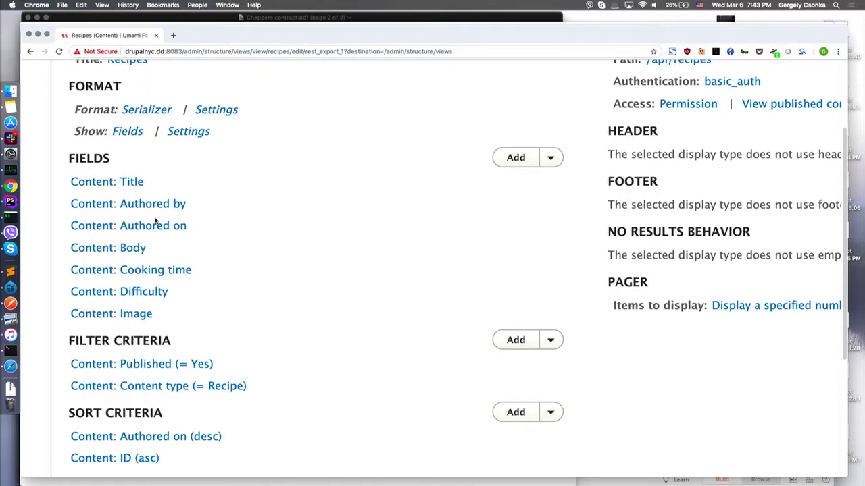
{"action": "scroll", "coordinate": [256, 310], "scroll_direction": "down", "scroll_amount": 1}
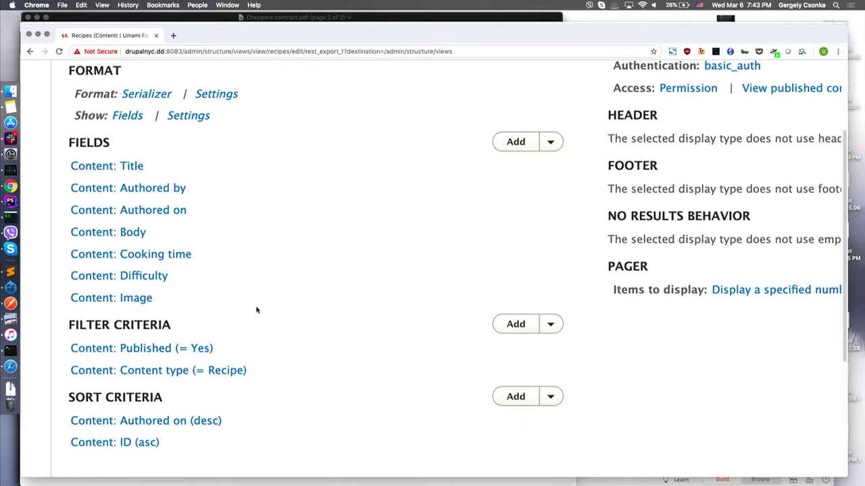
- Remove the Content: Body field from the export and save the Recipes view
{"action": "left_click", "coordinate": [136, 233]}
{"action": "scroll", "coordinate": [286, 349], "scroll_direction": "down", "scroll_amount": 10}
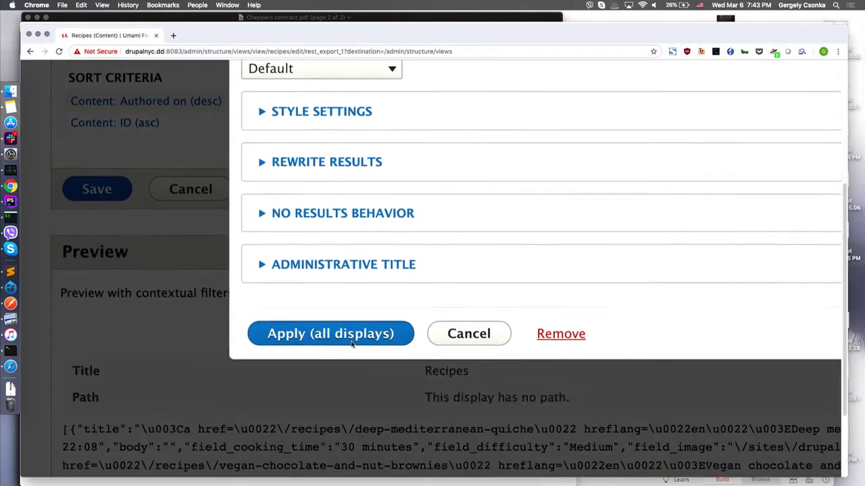
{"action": "left_click", "coordinate": [559, 334]}
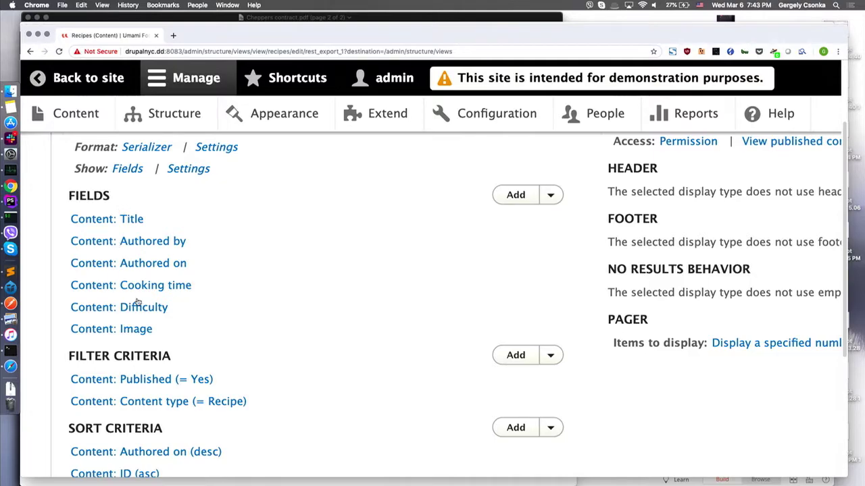
{"action": "scroll", "coordinate": [255, 300], "scroll_direction": "down", "scroll_amount": 4}
{"action": "scroll", "coordinate": [255, 301], "scroll_direction": "down", "scroll_amount": 3}
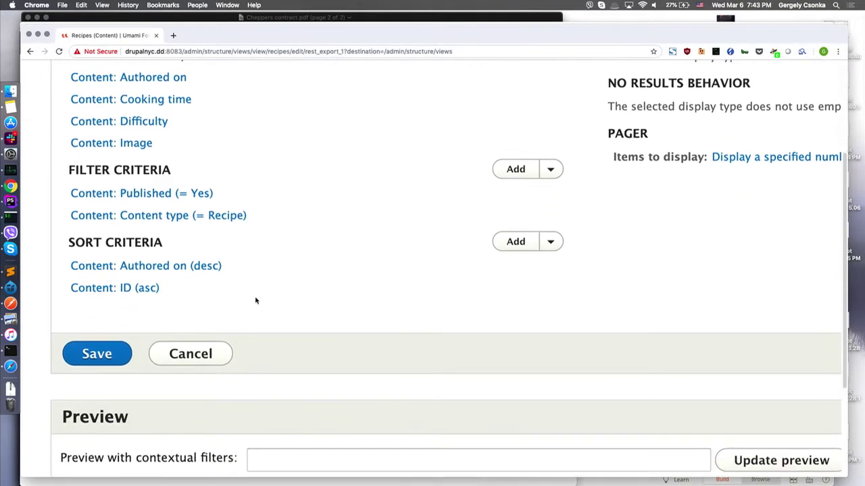
{"action": "left_click", "coordinate": [108, 300]}
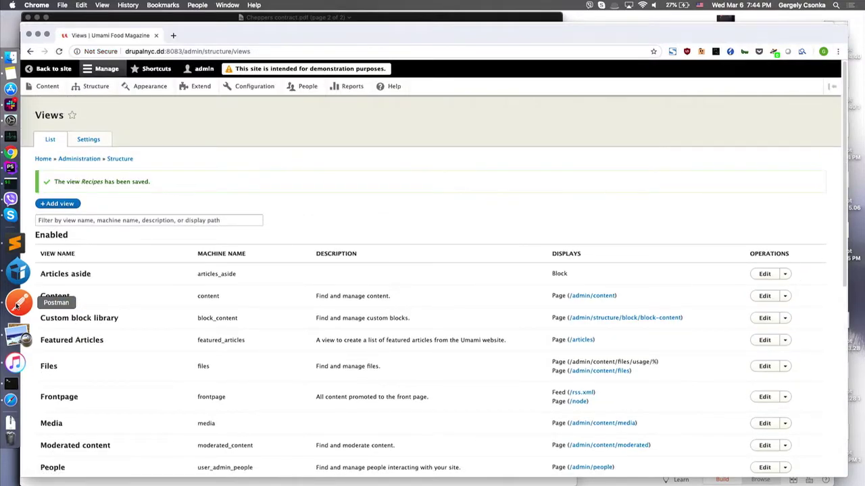
- In Postman, run List recipes on api/recipes, review the JSON, then open Update node
{"action": "left_click", "coordinate": [18, 303]}
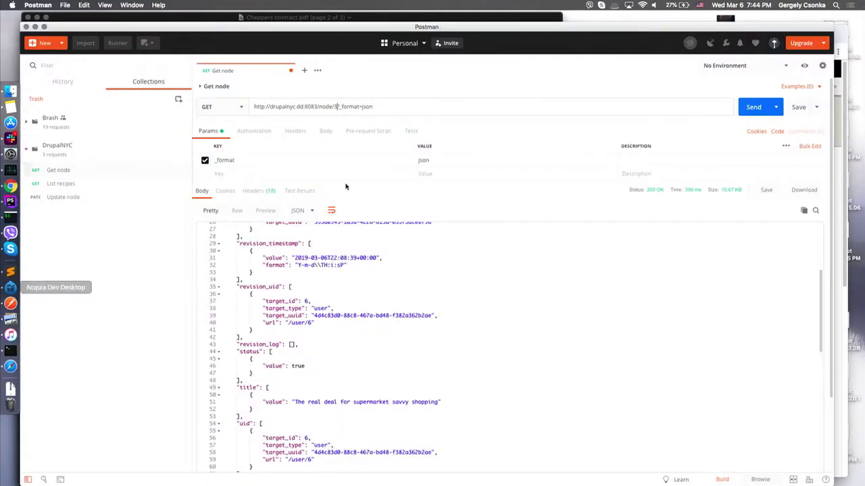
{"action": "left_click", "coordinate": [97, 191]}
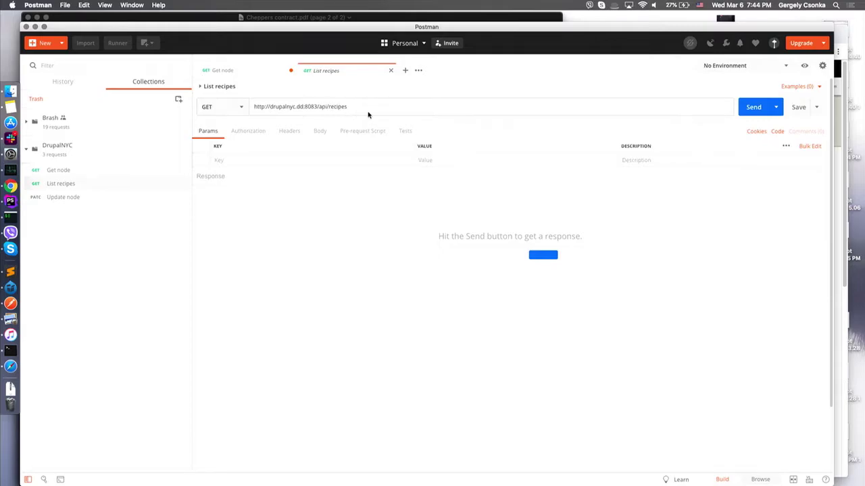
{"action": "left_click", "coordinate": [756, 108]}
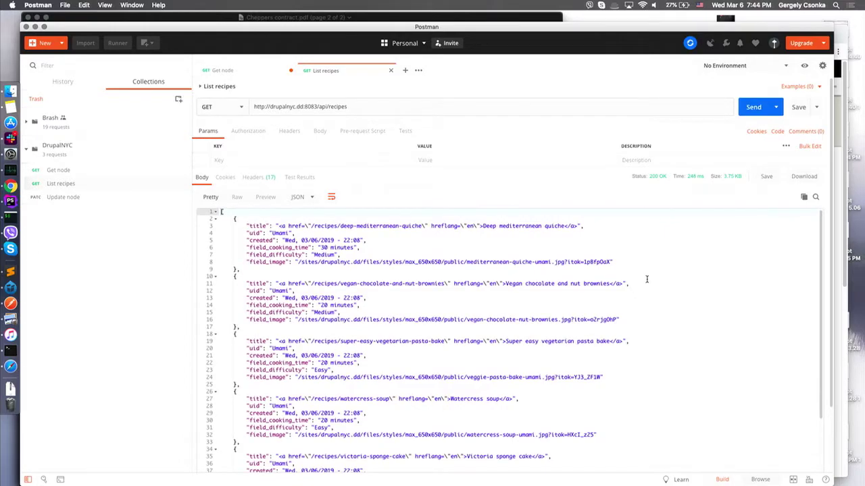
{"action": "scroll", "coordinate": [305, 266], "scroll_direction": "down", "scroll_amount": 10}
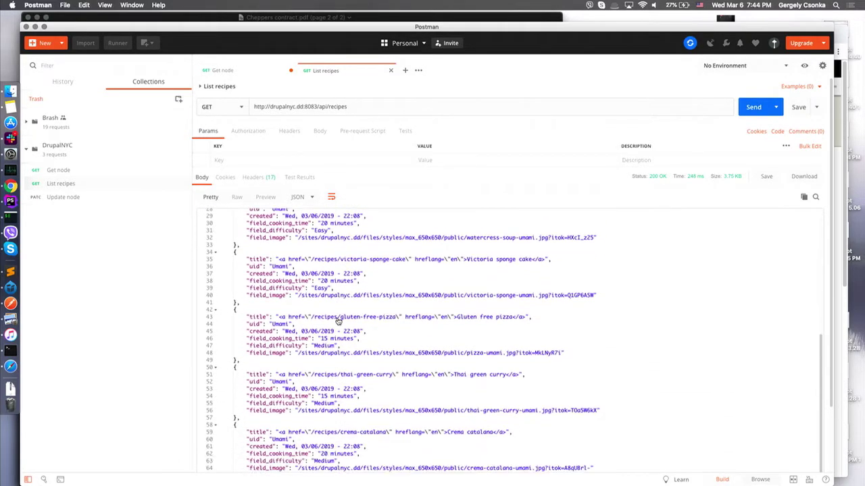
{"action": "scroll", "coordinate": [337, 321], "scroll_direction": "up", "scroll_amount": 2}
{"action": "scroll", "coordinate": [337, 322], "scroll_direction": "down", "scroll_amount": 5}
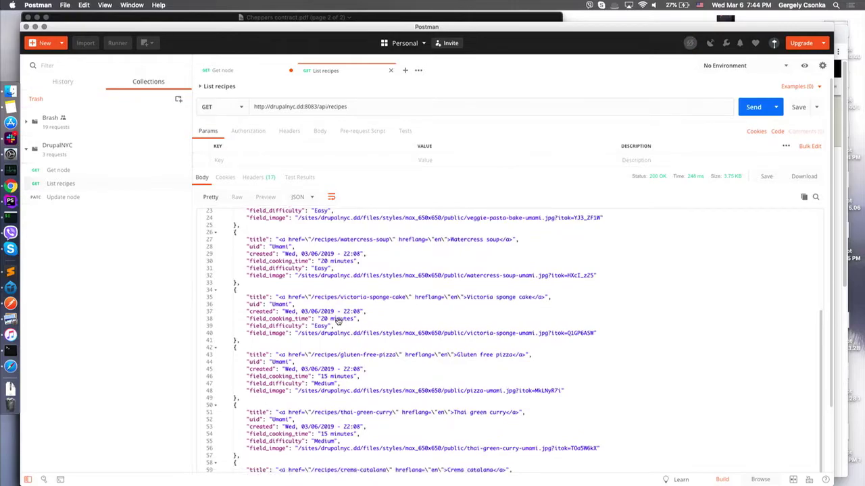
{"action": "scroll", "coordinate": [337, 322], "scroll_direction": "up", "scroll_amount": 10}
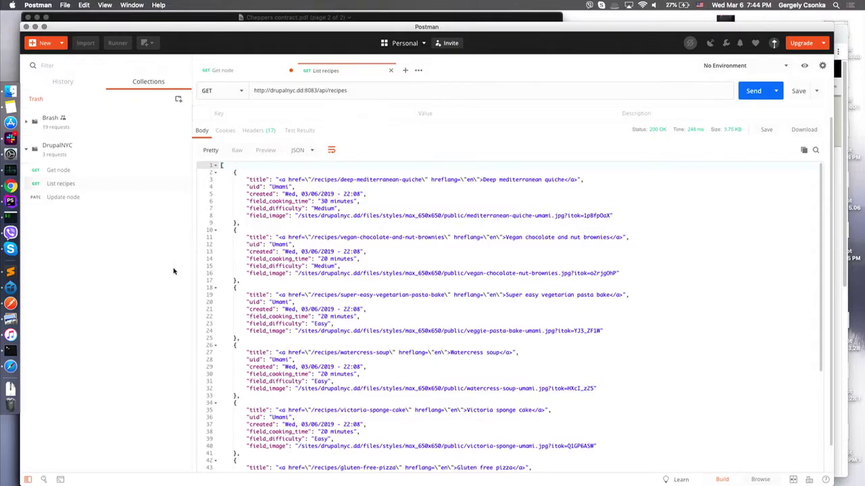
{"action": "left_click", "coordinate": [73, 198]}
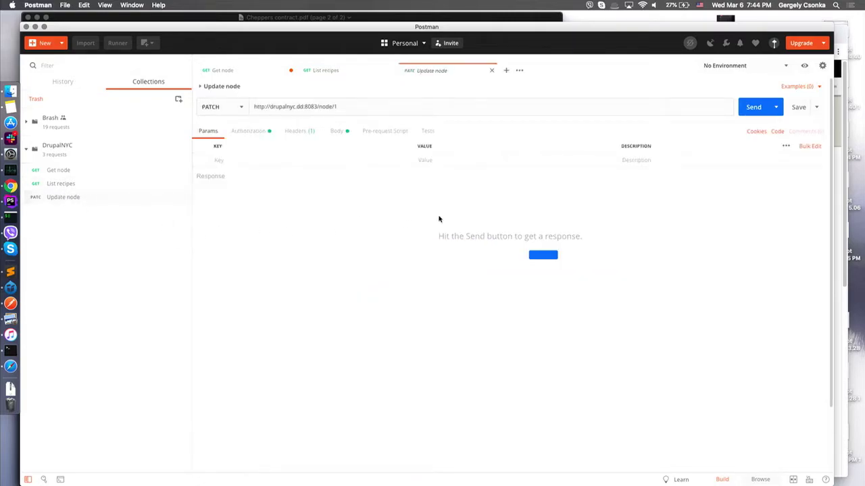
- Review the PATCH request's Authorization, Headers and Body, comparing with the Get node and List recipes tabs
{"action": "left_click", "coordinate": [250, 134]}
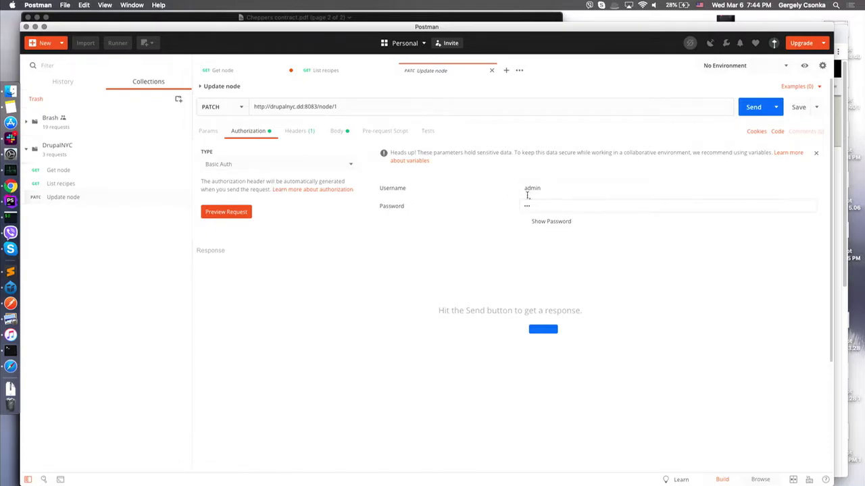
{"action": "left_click", "coordinate": [297, 133]}
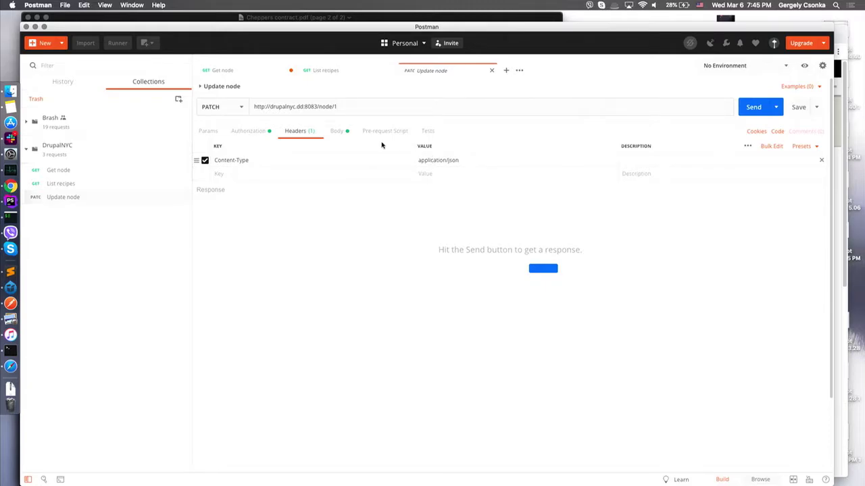
{"action": "left_click", "coordinate": [337, 132]}
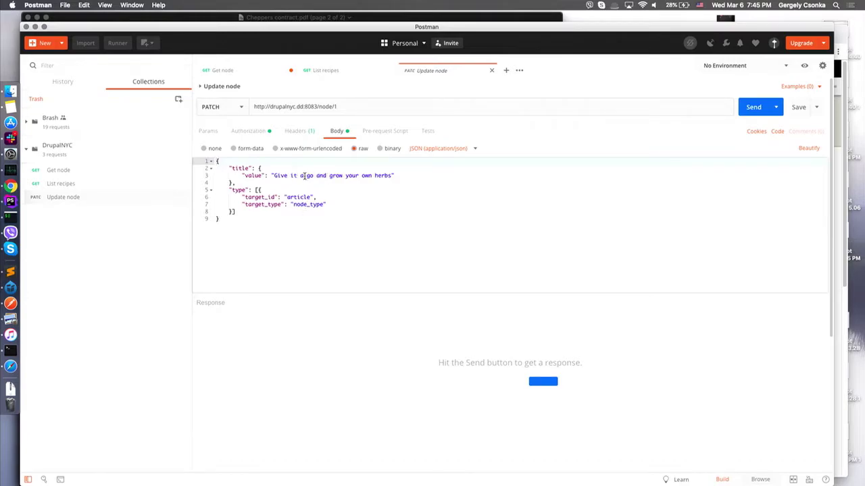
{"action": "left_click", "coordinate": [230, 71]}
{"action": "scroll", "coordinate": [340, 236], "scroll_direction": "up", "scroll_amount": 10}
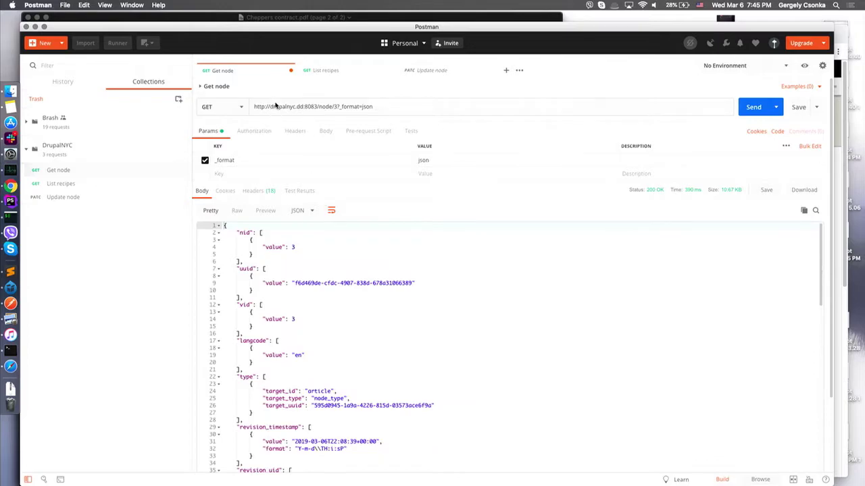
{"action": "left_click", "coordinate": [326, 70]}
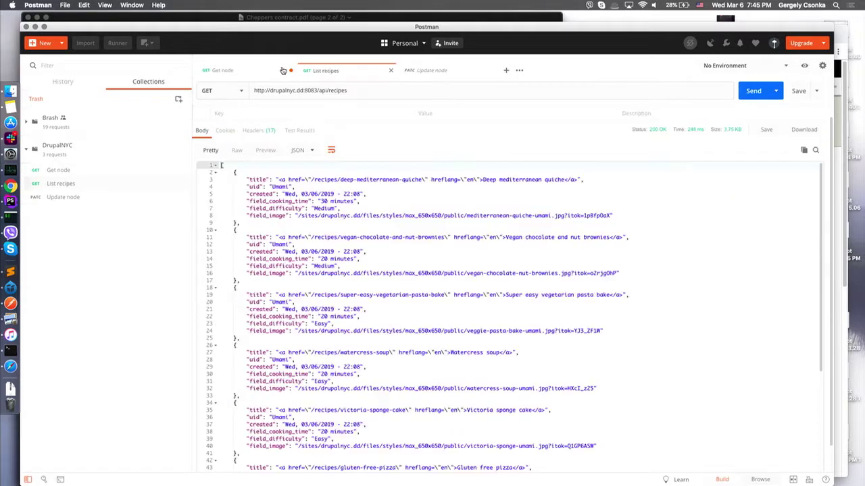
{"action": "left_click", "coordinate": [256, 72]}
{"action": "scroll", "coordinate": [363, 248], "scroll_direction": "down", "scroll_amount": 10}
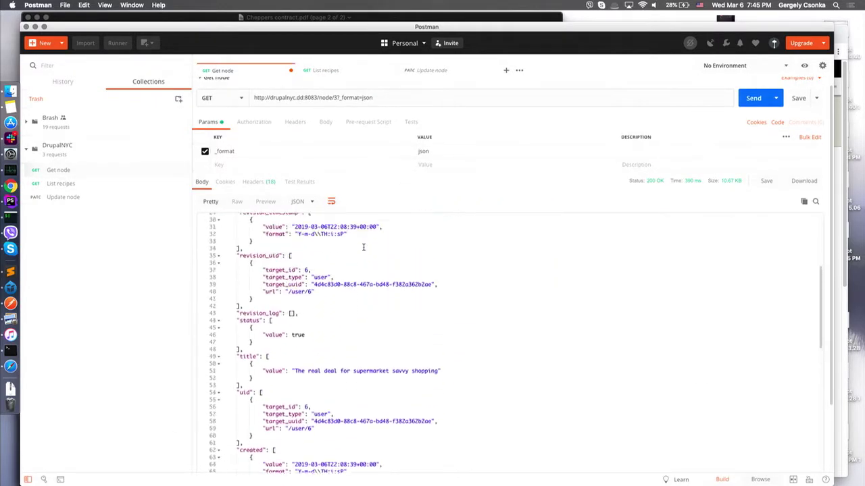
{"action": "scroll", "coordinate": [363, 247], "scroll_direction": "down", "scroll_amount": 4}
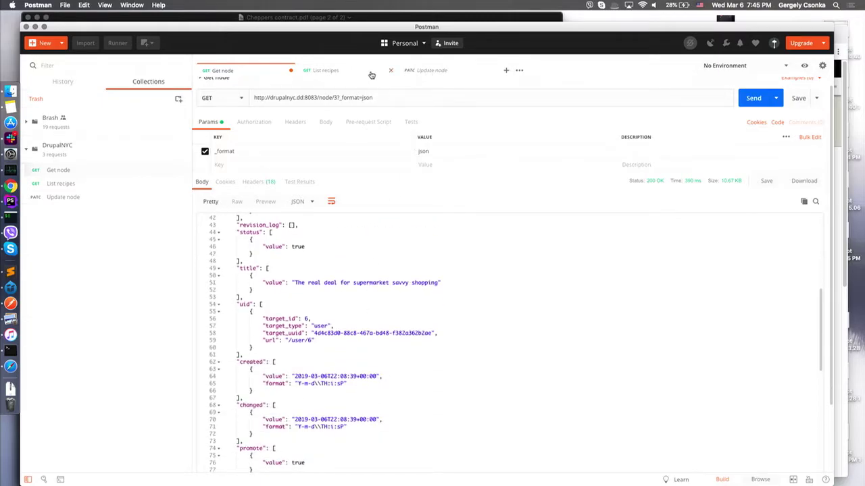
{"action": "left_click", "coordinate": [429, 74]}
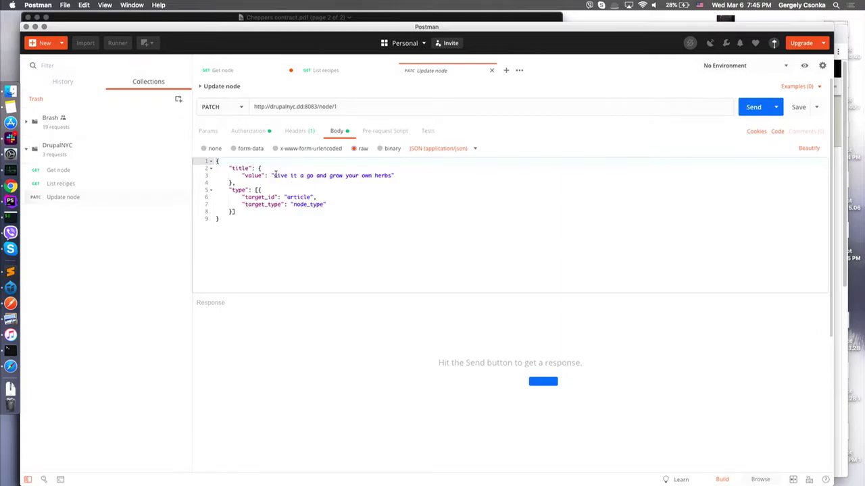
- Replace the title with DrupalNYC, send the PATCH for 200 OK, and return to Chrome
{"action": "left_click_drag", "start_coordinate": [275, 175], "coordinate": [389, 176]}
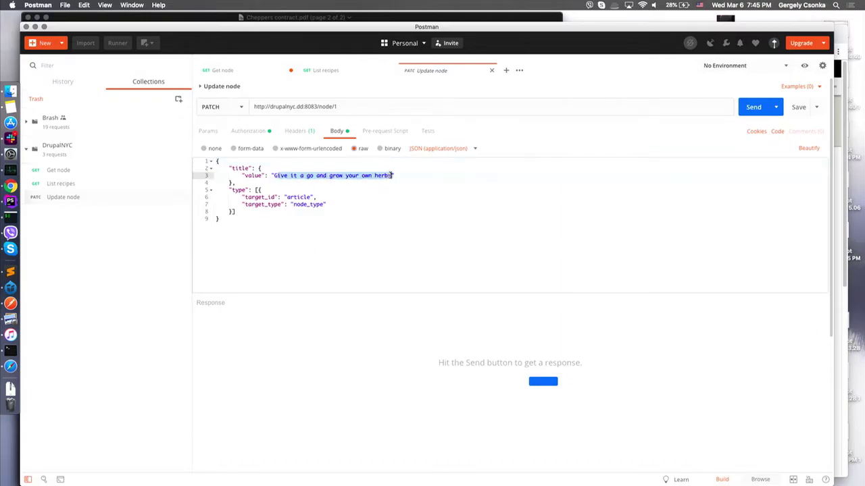
{"action": "key", "text": "BackSpace"}
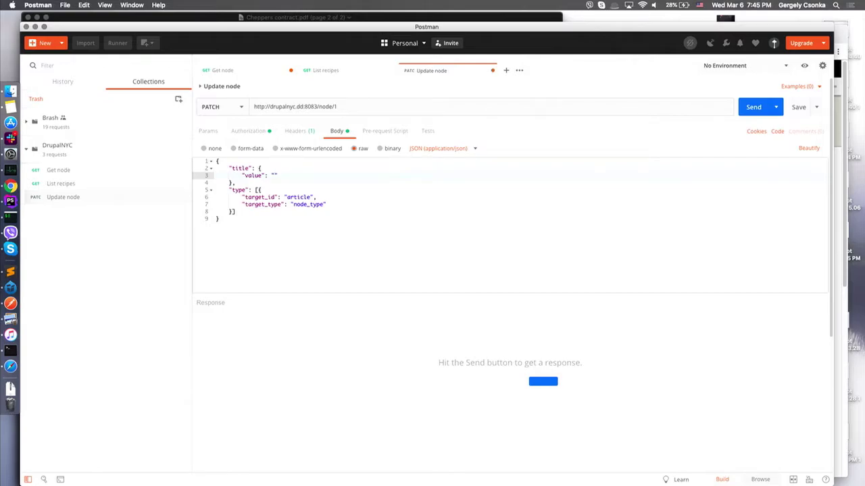
{"action": "type", "text": "DrupalNYC"}
{"action": "scroll", "coordinate": [418, 252], "scroll_direction": "down", "scroll_amount": 1}
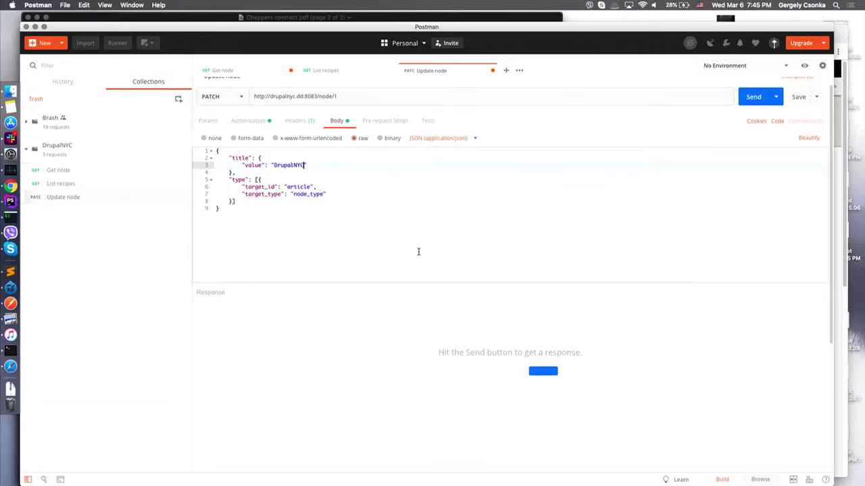
{"action": "left_click", "coordinate": [757, 100]}
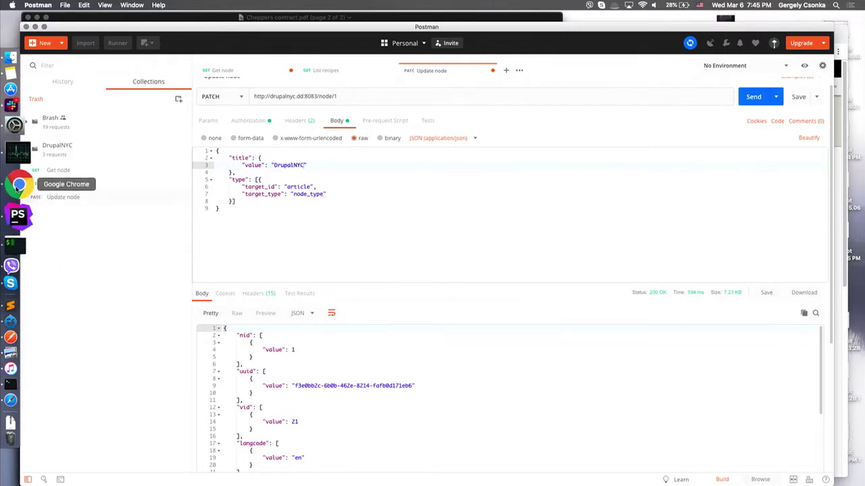
{"action": "left_click", "coordinate": [16, 184]}
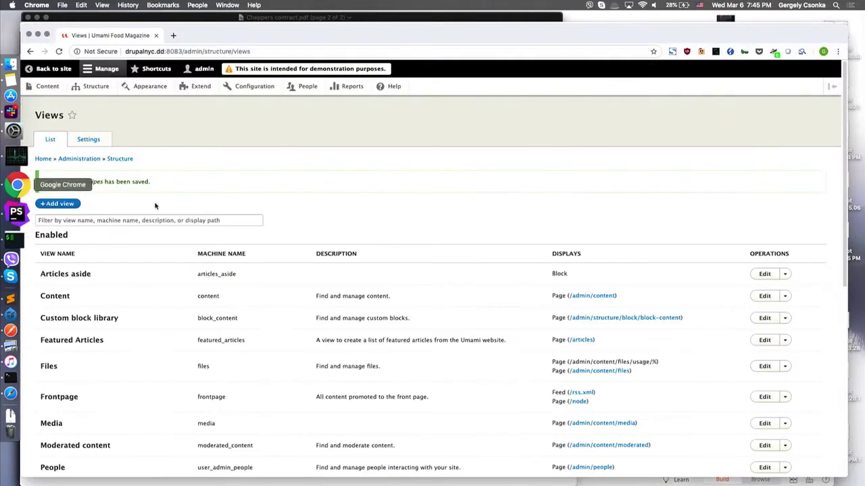
- Open the DrupalNYC article from the Content list, then switch to the Cheppers Intranet window
{"action": "left_click", "coordinate": [45, 87]}
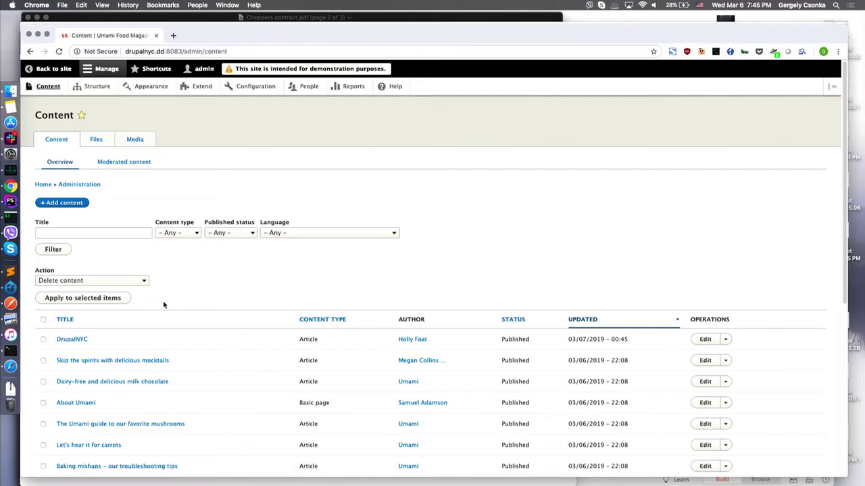
{"action": "scroll", "coordinate": [163, 305], "scroll_direction": "up", "scroll_amount": 3}
{"action": "scroll", "coordinate": [120, 328], "scroll_direction": "left", "scroll_amount": 2}
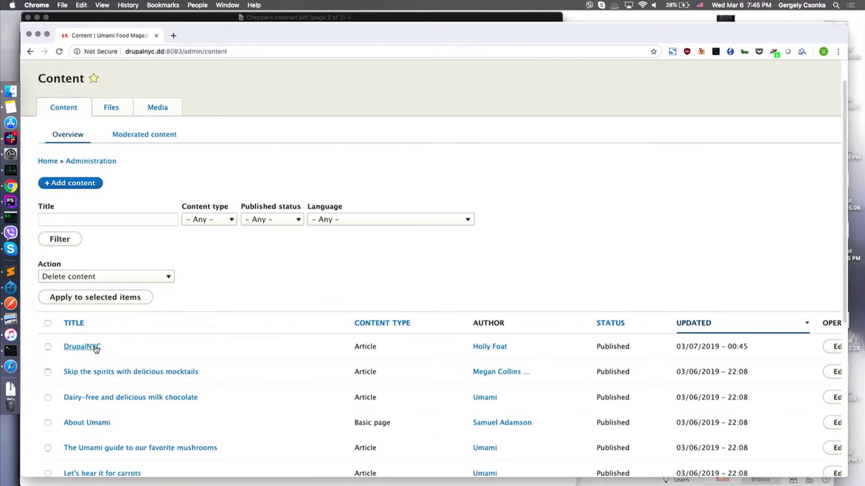
{"action": "left_click", "coordinate": [95, 349]}
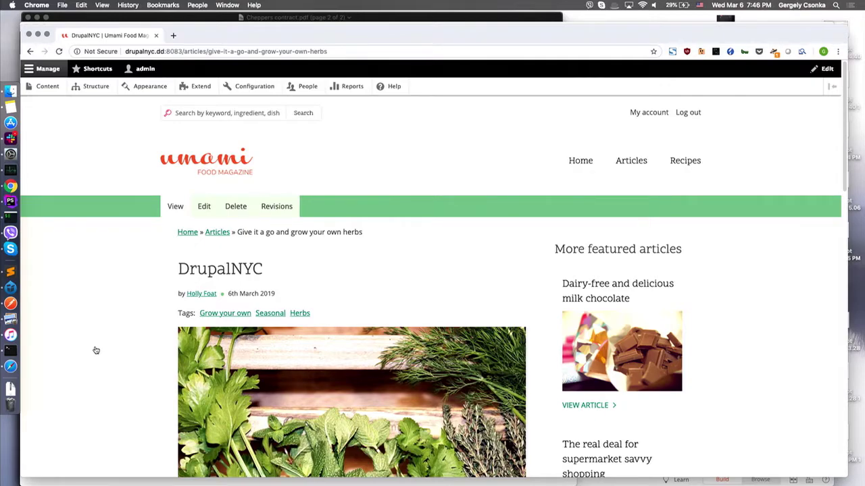
{"action": "key", "text": "ctrl+Down"}
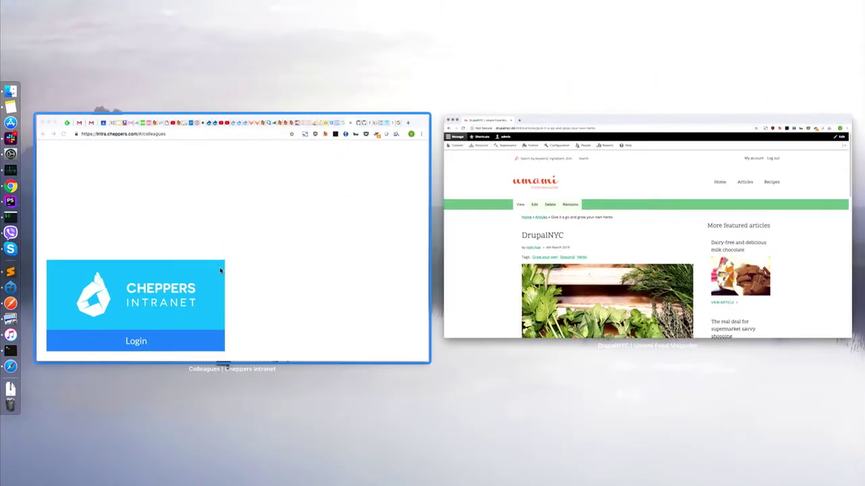
{"action": "left_click", "coordinate": [220, 271]}
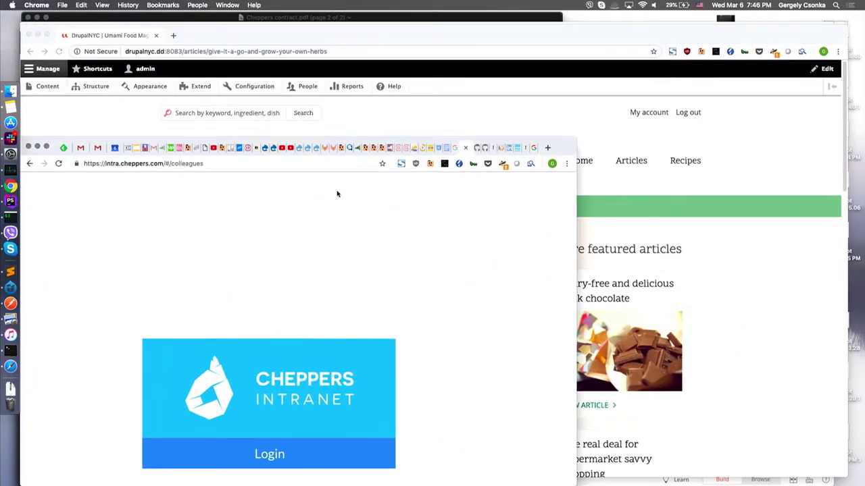
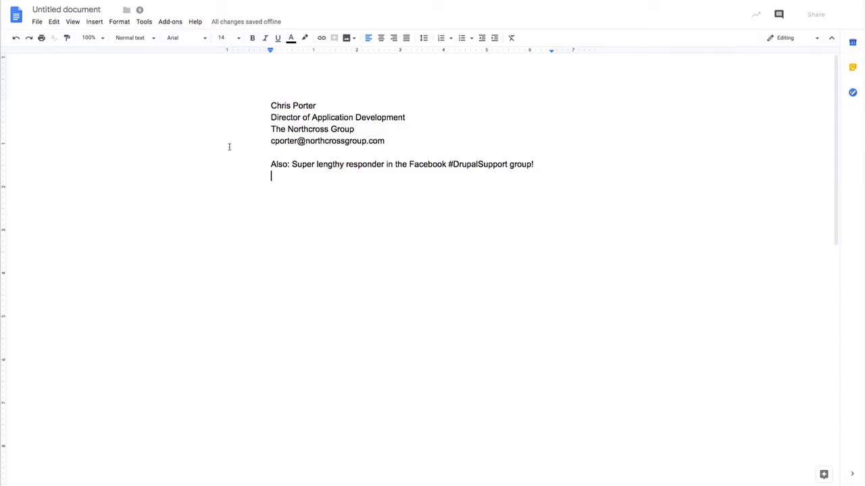
- Take Chrome out of full-screen and resize its window to fill the desktop beside the Terminal
{"action": "left_click", "coordinate": [387, 164]}
{"action": "mouse_move", "coordinate": [601, 2]}
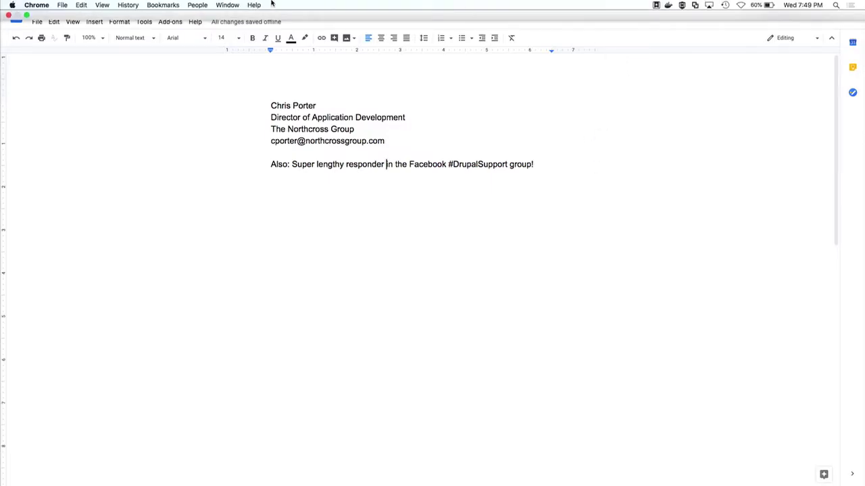
{"action": "left_click", "coordinate": [26, 14]}
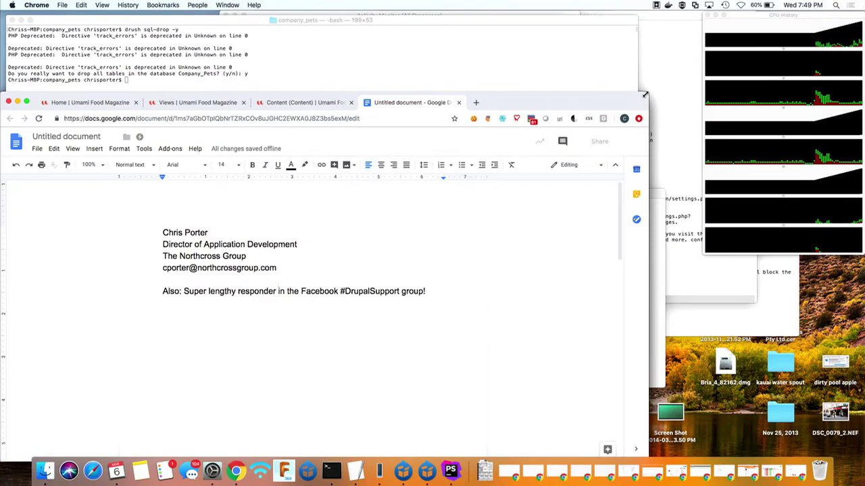
{"action": "left_click_drag", "start_coordinate": [645, 95], "coordinate": [863, 10]}
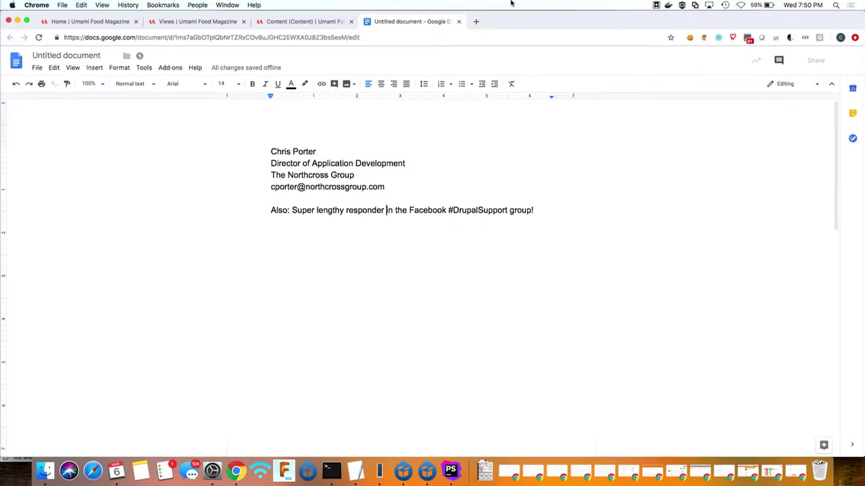
- Go from the Umami Food Magazine homepage to the Views administration list
{"action": "left_click", "coordinate": [99, 23]}
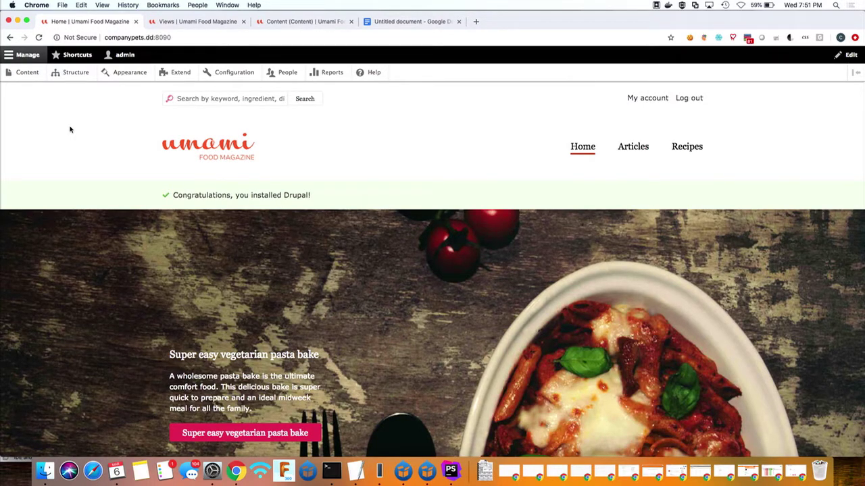
{"action": "left_click", "coordinate": [182, 22]}
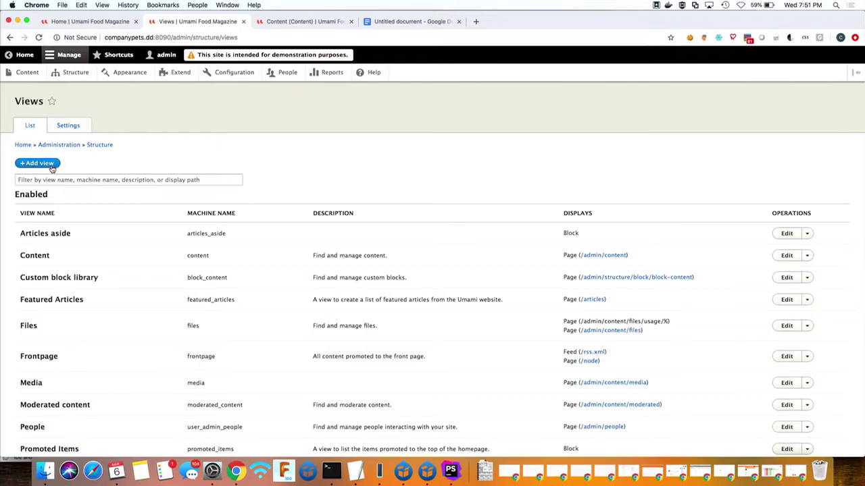
- Open the Content view's edit screen showing its /admin/content/node page display
{"action": "left_click", "coordinate": [314, 23]}
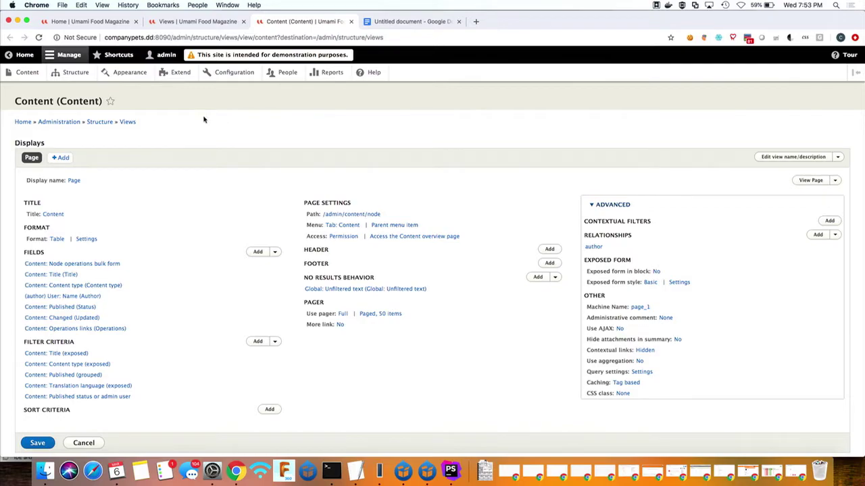
- Return to the Umami Food Magazine homepage and look over its welcome section
{"action": "left_click", "coordinate": [71, 22]}
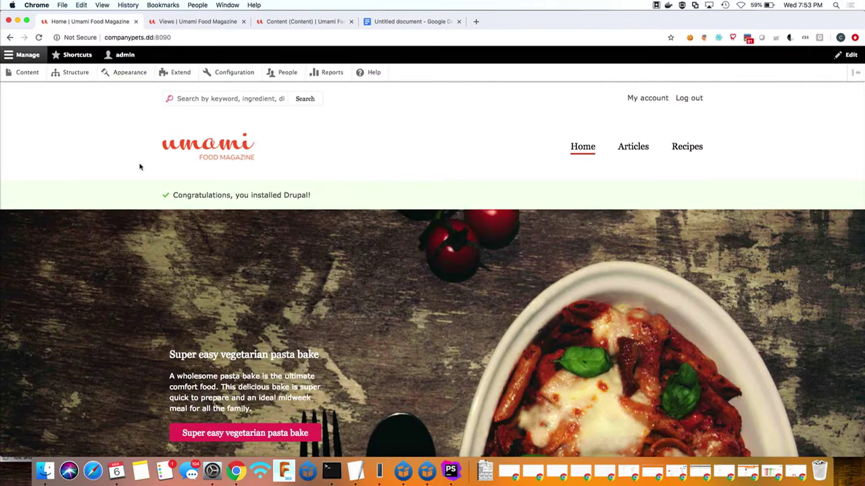
{"action": "scroll", "coordinate": [123, 157], "scroll_direction": "down", "scroll_amount": 3}
{"action": "scroll", "coordinate": [124, 156], "scroll_direction": "up", "scroll_amount": 2}
{"action": "scroll", "coordinate": [124, 157], "scroll_direction": "up", "scroll_amount": 1}
{"action": "left_click", "coordinate": [29, 78]}
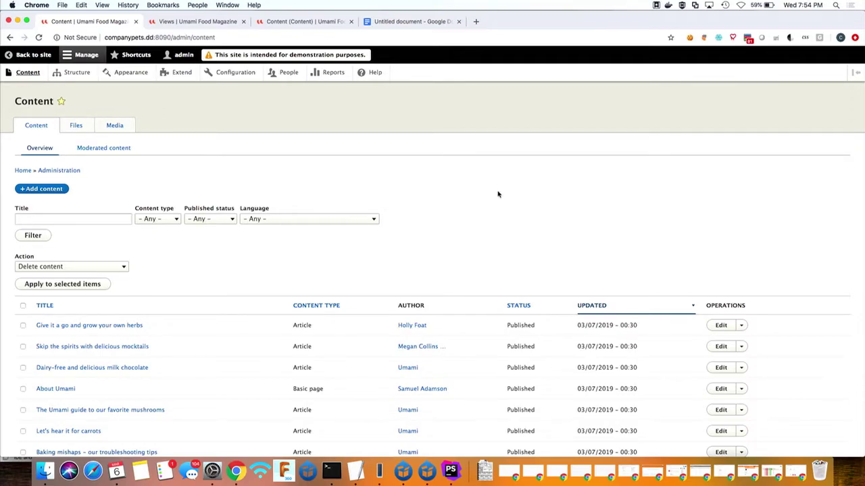
{"action": "scroll", "coordinate": [498, 194], "scroll_direction": "down", "scroll_amount": 3}
{"action": "scroll", "coordinate": [498, 194], "scroll_direction": "down", "scroll_amount": 3}
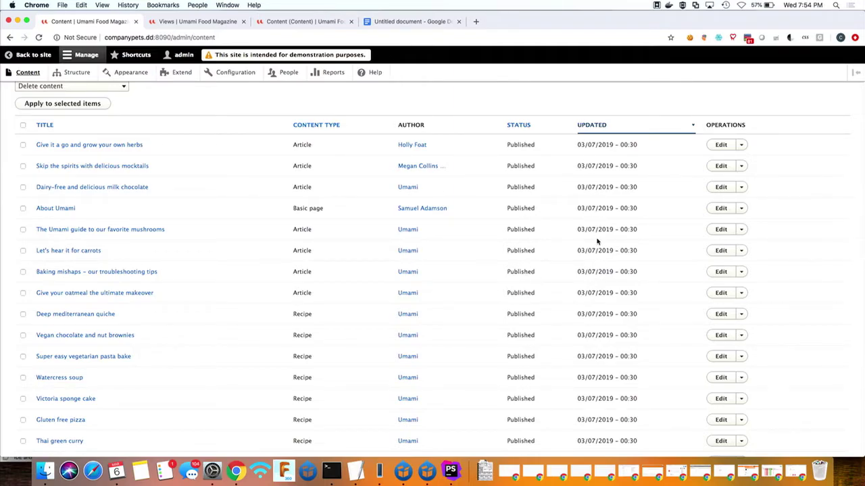
{"action": "left_click", "coordinate": [740, 146]}
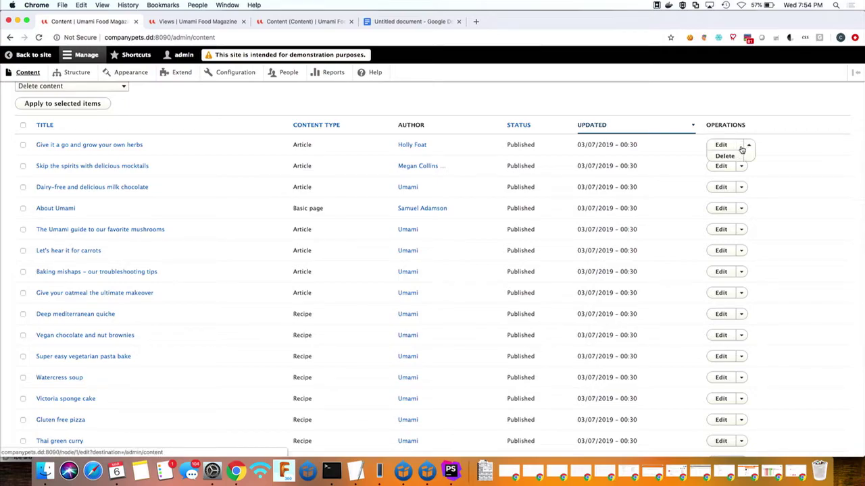
{"action": "scroll", "coordinate": [684, 106], "scroll_direction": "up", "scroll_amount": 4}
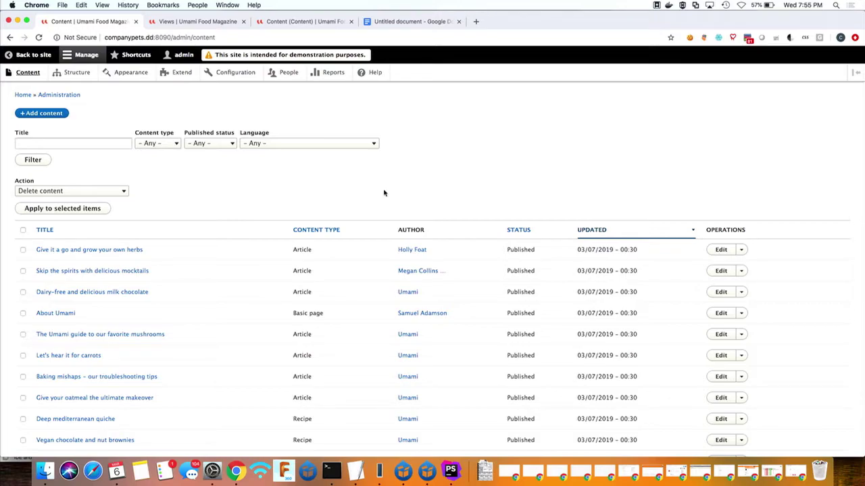
{"action": "scroll", "coordinate": [363, 186], "scroll_direction": "up", "scroll_amount": 2}
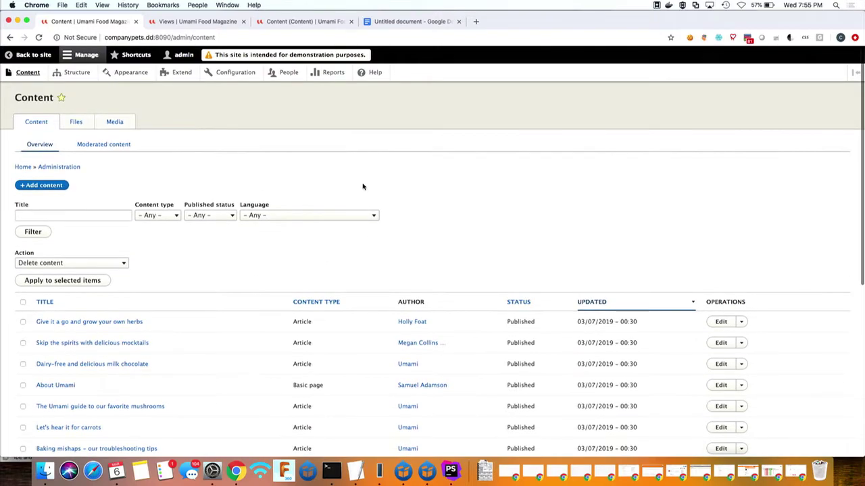
{"action": "scroll", "coordinate": [362, 186], "scroll_direction": "down", "scroll_amount": 3}
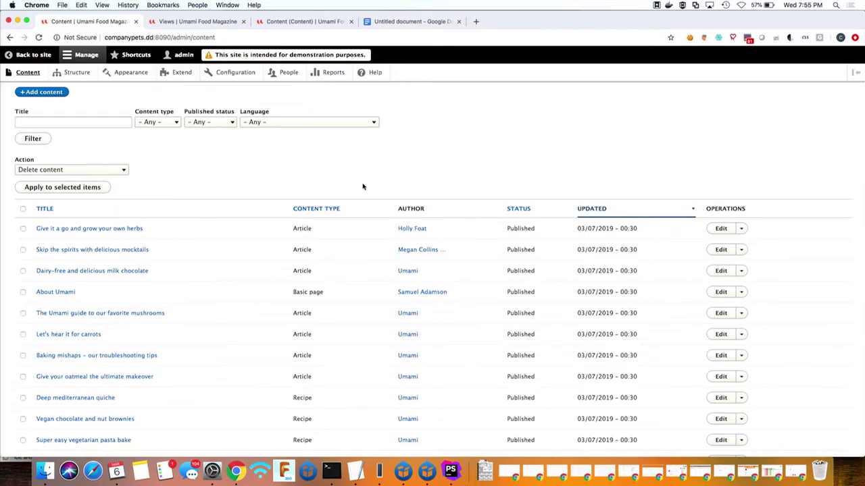
{"action": "scroll", "coordinate": [363, 187], "scroll_direction": "up", "scroll_amount": 3}
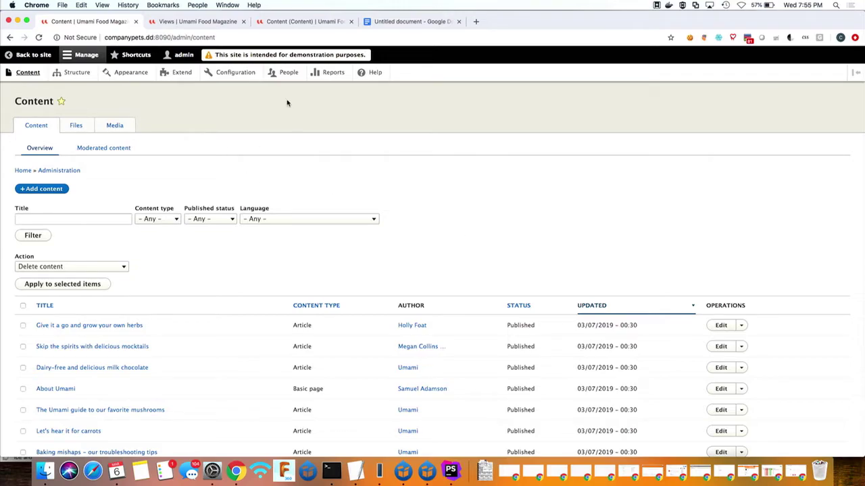
- Review the Content view's seven fields and filters, then expand the Fields Add dropdown
{"action": "left_click", "coordinate": [300, 25]}
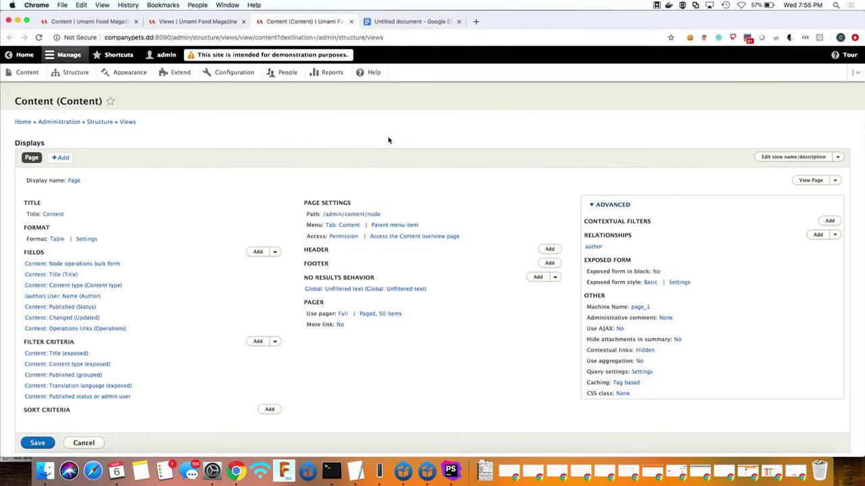
{"action": "scroll", "coordinate": [260, 185], "scroll_direction": "down", "scroll_amount": 3}
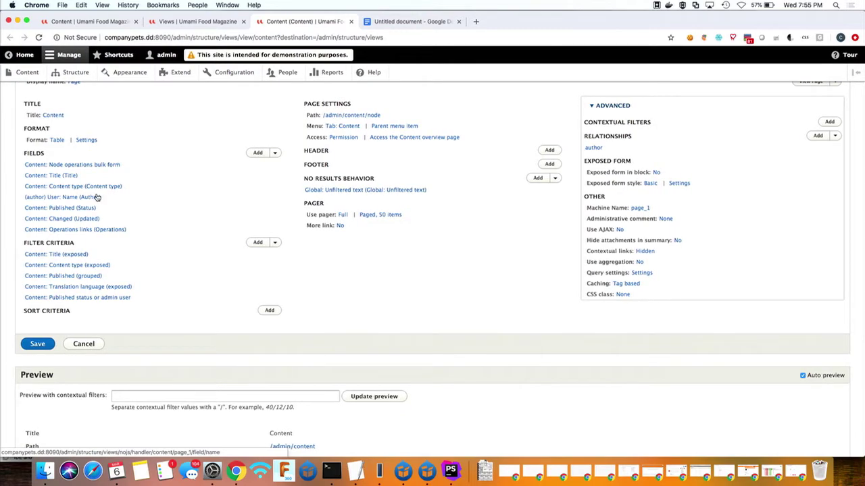
{"action": "scroll", "coordinate": [97, 197], "scroll_direction": "up", "scroll_amount": 5}
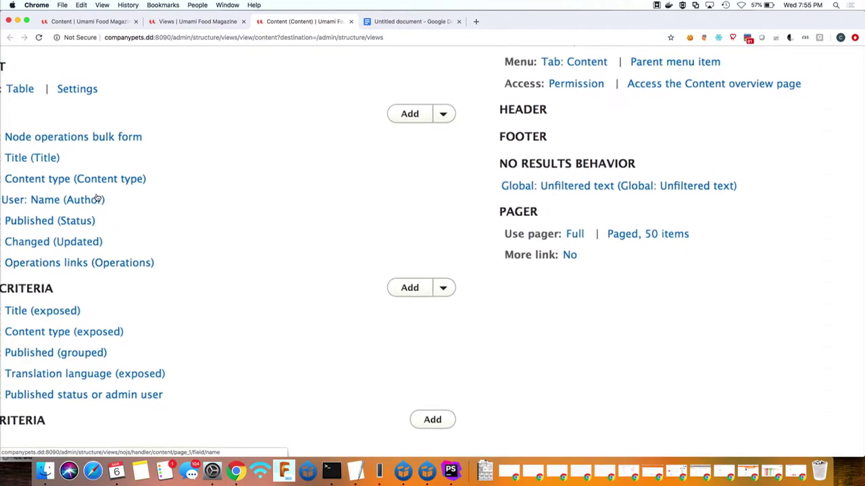
{"action": "scroll", "coordinate": [96, 197], "scroll_direction": "up", "scroll_amount": 2}
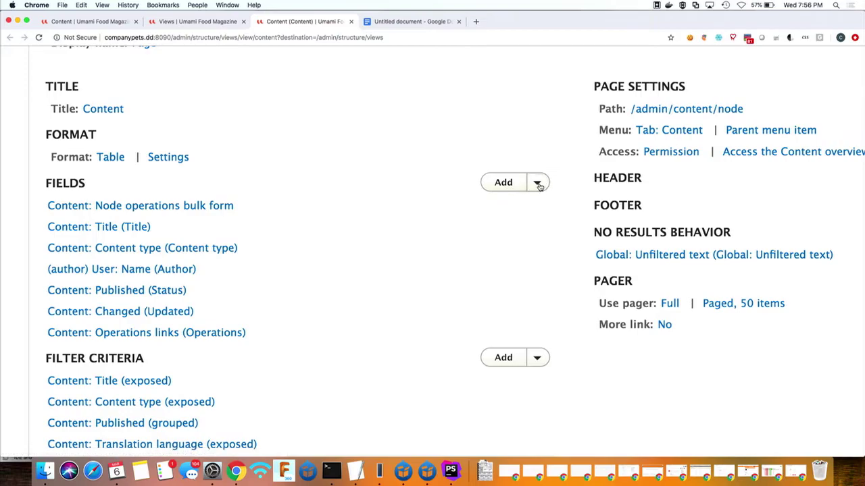
{"action": "left_click", "coordinate": [538, 184]}
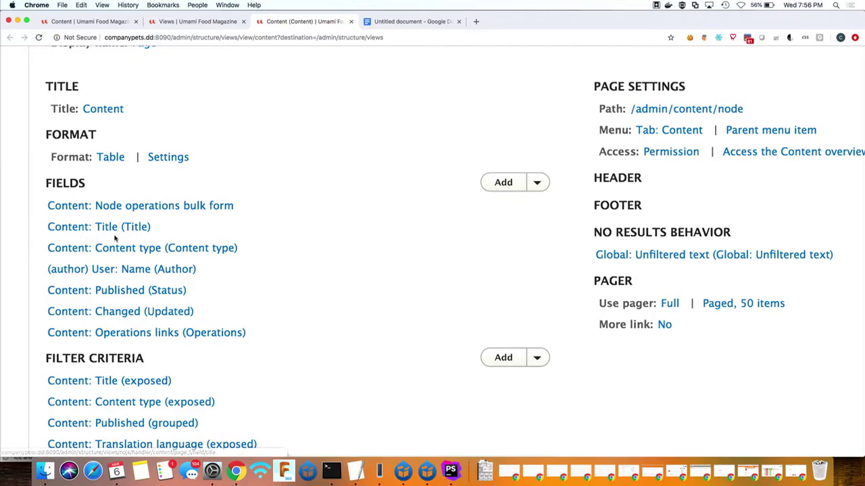
- Inspect the Title field's rewrite and no-results options, then close the dialog unchanged
{"action": "left_click", "coordinate": [106, 233]}
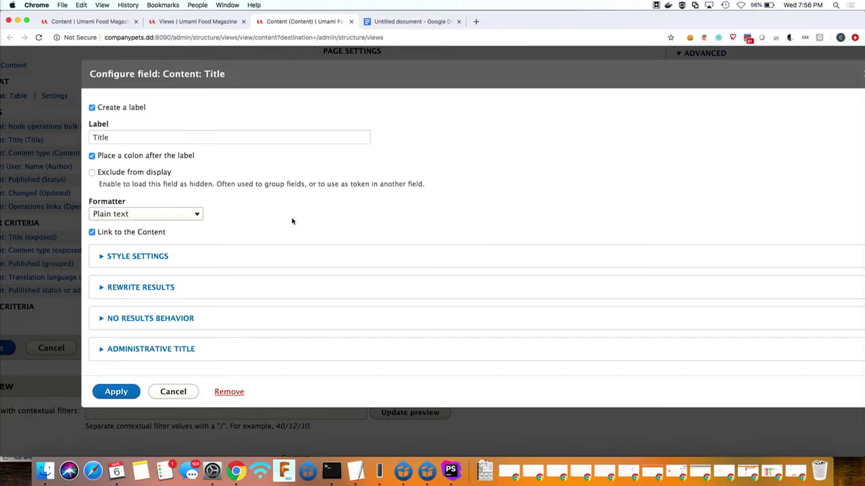
{"action": "left_click", "coordinate": [140, 289]}
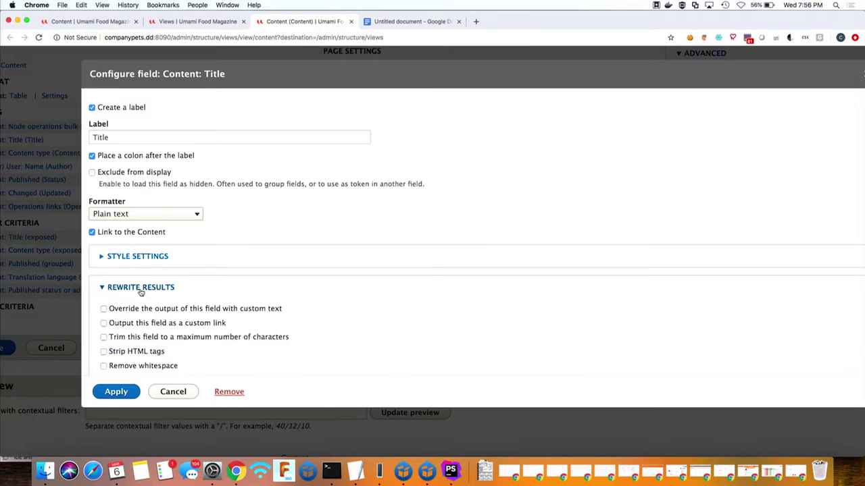
{"action": "scroll", "coordinate": [277, 289], "scroll_direction": "down", "scroll_amount": 3}
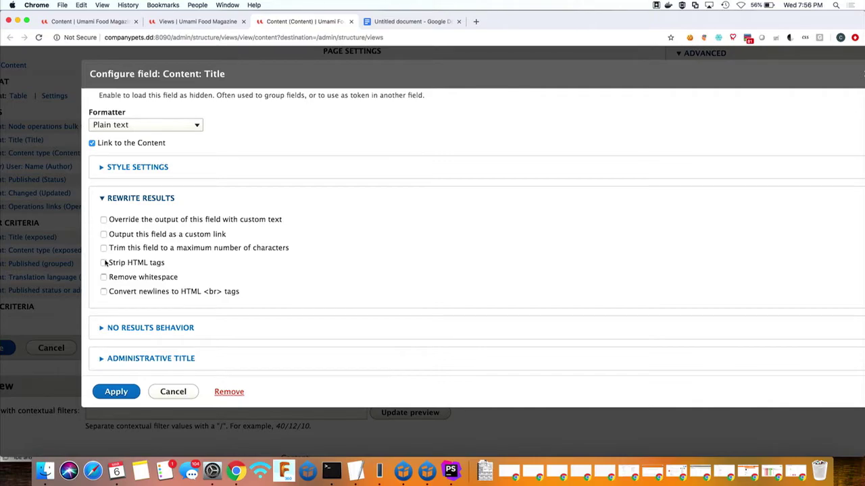
{"action": "scroll", "coordinate": [107, 277], "scroll_direction": "down", "scroll_amount": 1}
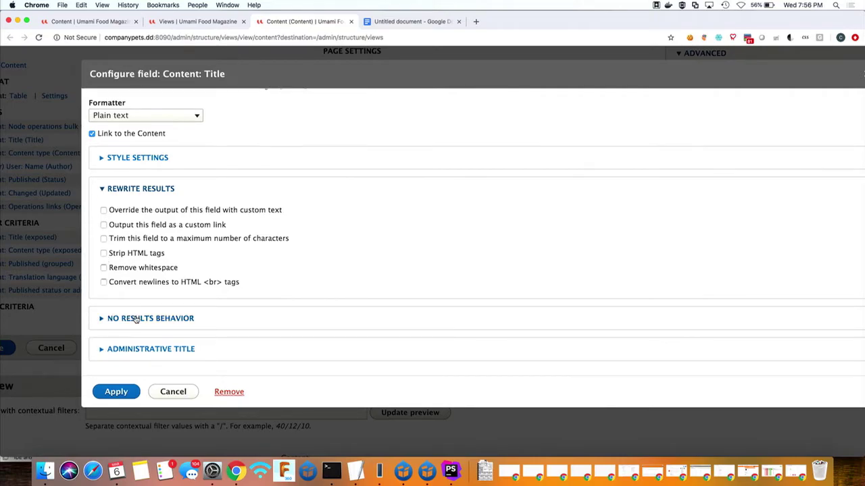
{"action": "left_click", "coordinate": [135, 319]}
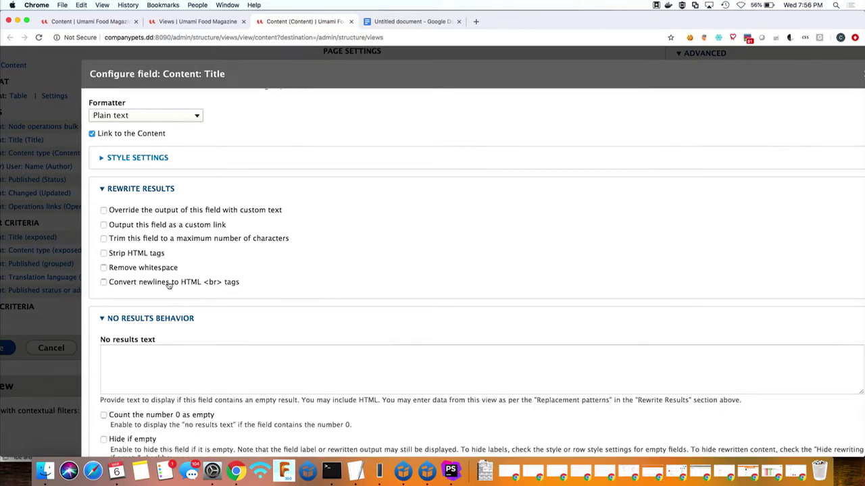
{"action": "scroll", "coordinate": [169, 285], "scroll_direction": "down", "scroll_amount": 5}
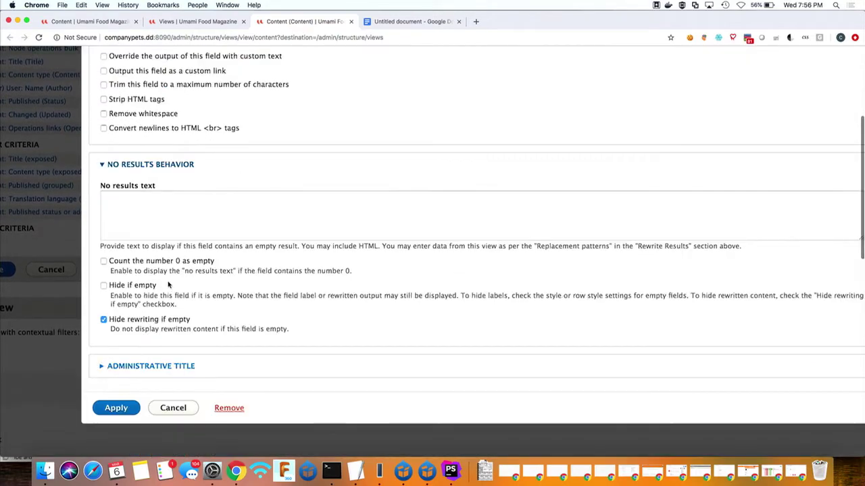
{"action": "scroll", "coordinate": [168, 284], "scroll_direction": "up", "scroll_amount": 3}
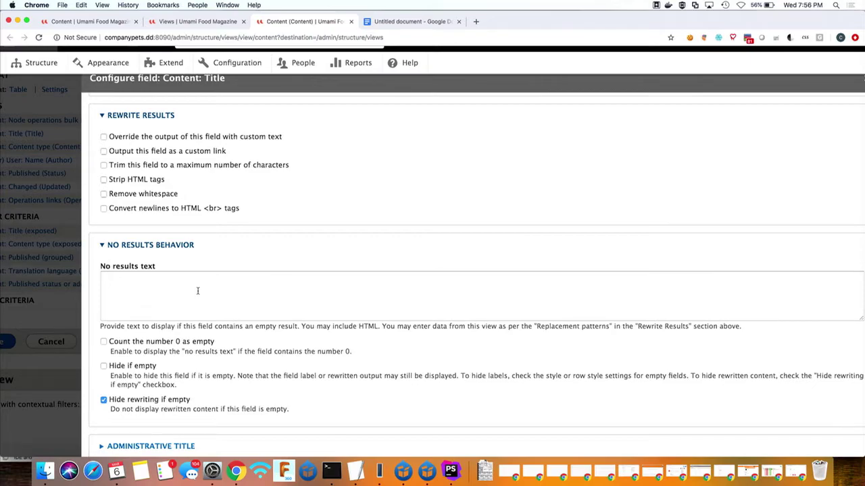
{"action": "scroll", "coordinate": [198, 291], "scroll_direction": "up", "scroll_amount": 1}
{"action": "scroll", "coordinate": [198, 290], "scroll_direction": "down", "scroll_amount": 3}
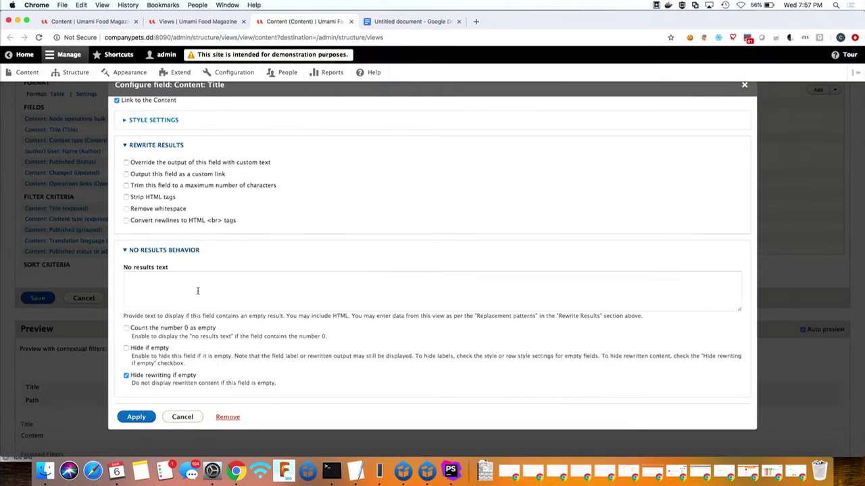
{"action": "scroll", "coordinate": [198, 291], "scroll_direction": "up", "scroll_amount": 5}
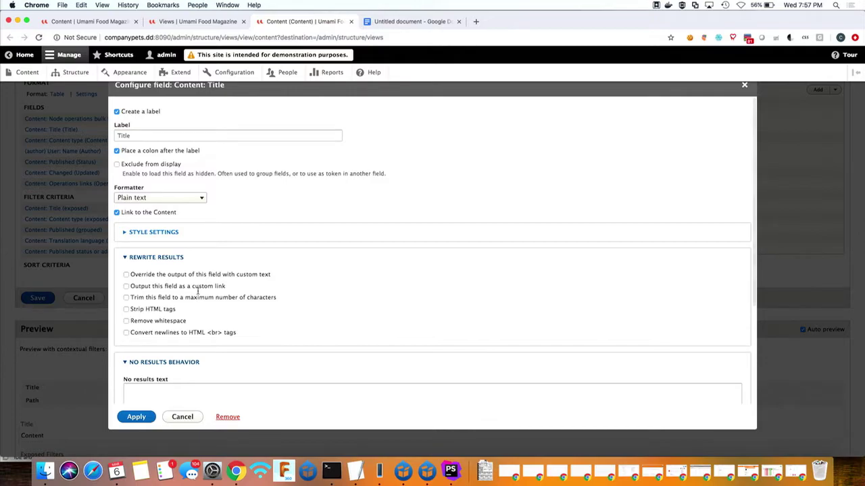
{"action": "scroll", "coordinate": [531, 127], "scroll_direction": "up", "scroll_amount": 3}
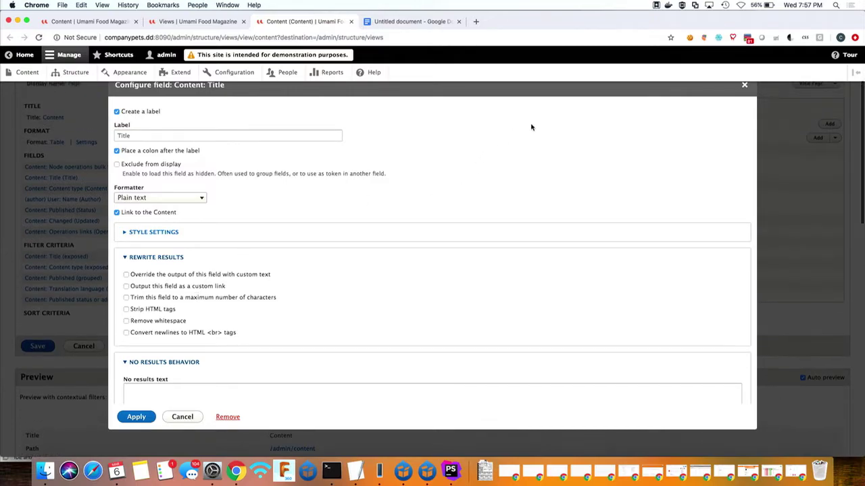
{"action": "left_click", "coordinate": [744, 86]}
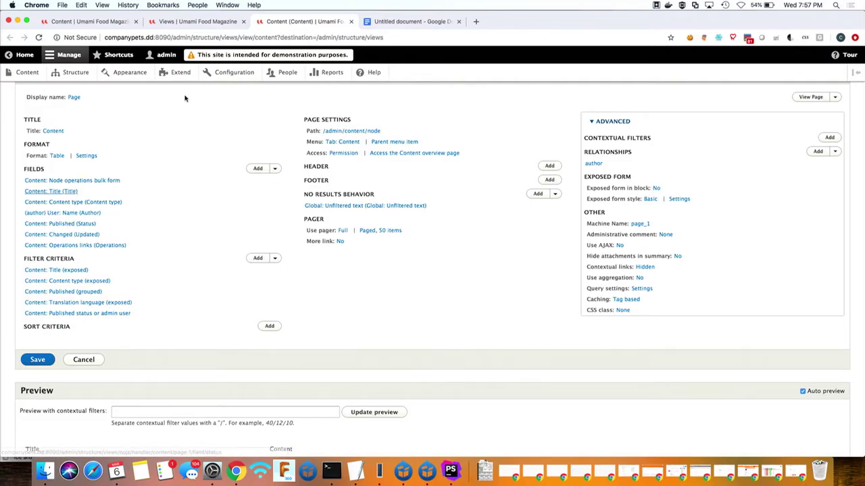
{"action": "left_click", "coordinate": [85, 18]}
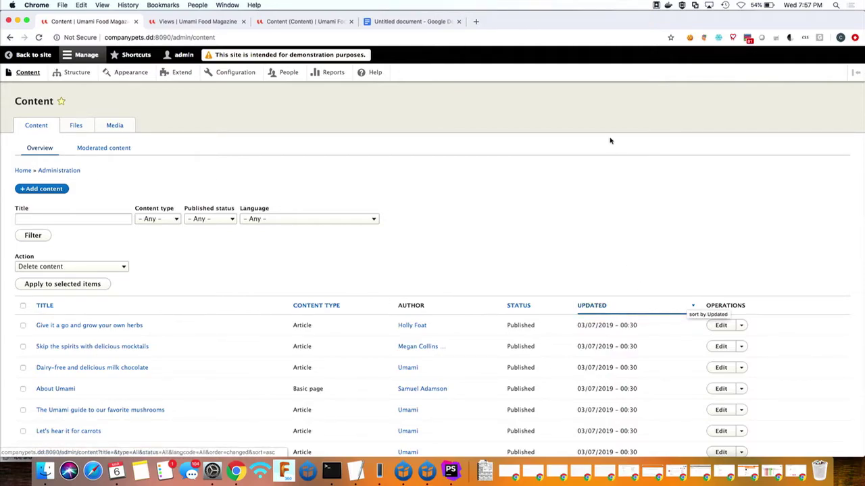
{"action": "left_click", "coordinate": [294, 25]}
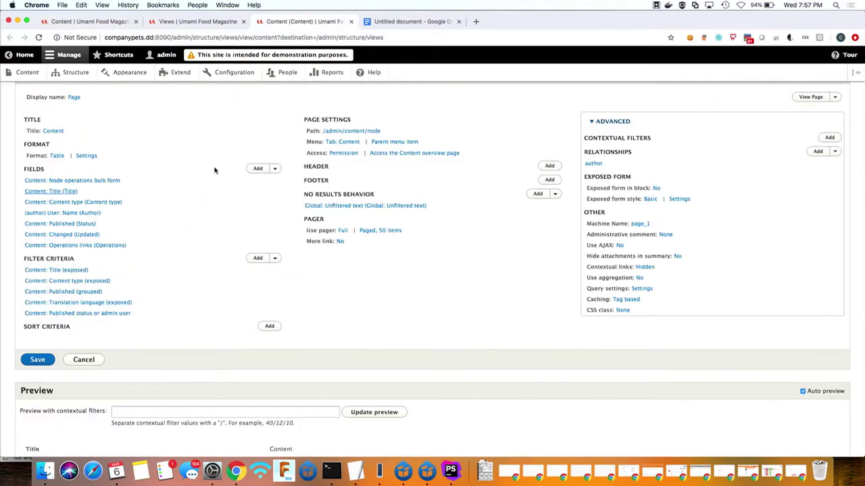
{"action": "scroll", "coordinate": [214, 170], "scroll_direction": "down", "scroll_amount": 2}
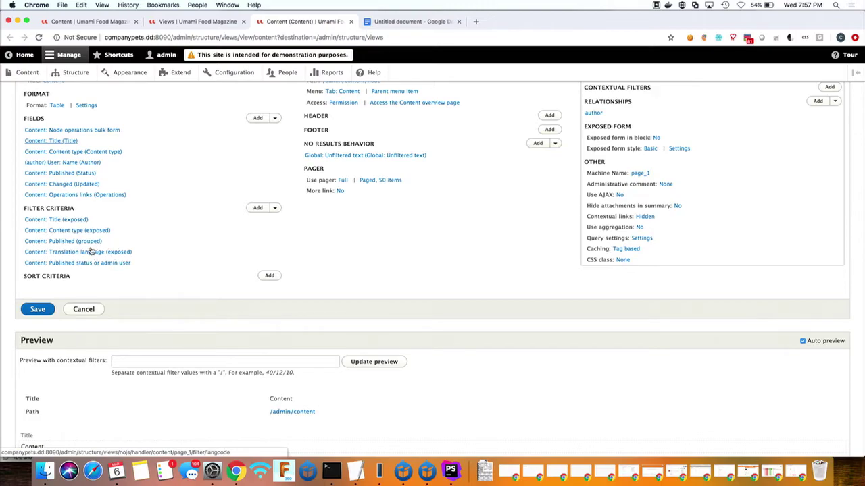
{"action": "scroll", "coordinate": [91, 251], "scroll_direction": "up", "scroll_amount": 5}
{"action": "scroll", "coordinate": [91, 251], "scroll_direction": "left", "scroll_amount": 2}
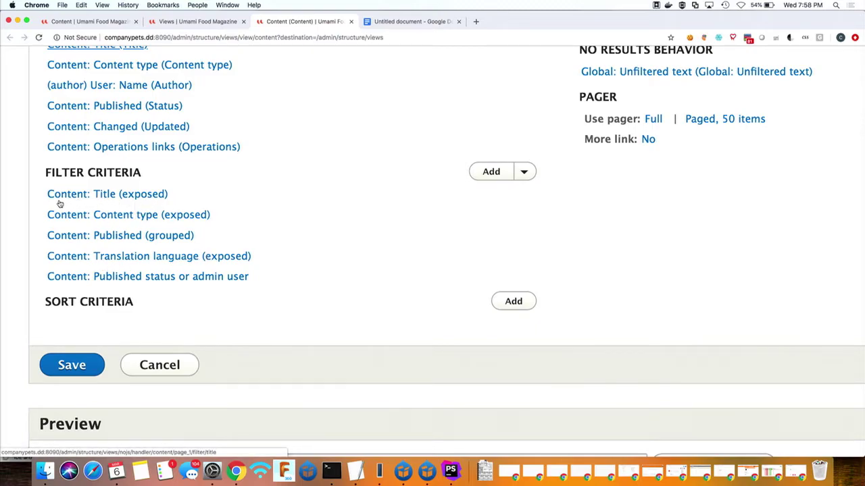
- In the exposed Title filter, keep the operator at Contains and leave it unexposed to visitors
{"action": "left_click", "coordinate": [111, 195]}
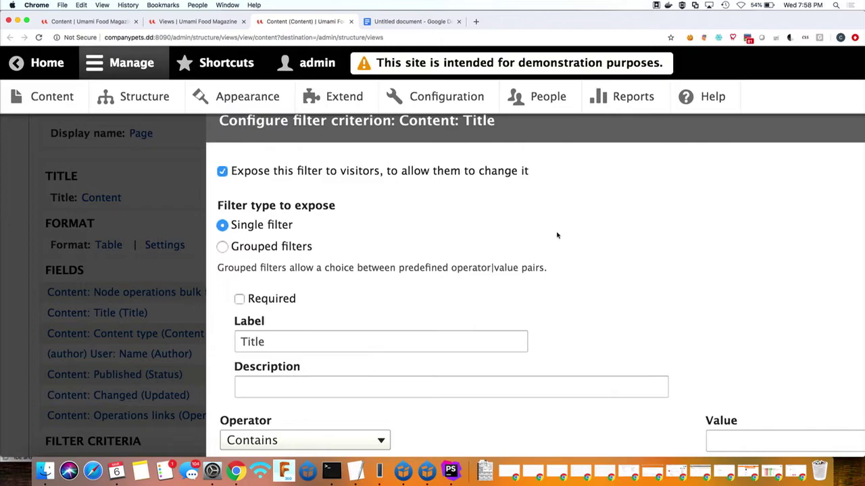
{"action": "key", "text": "super+minus"}
{"action": "key", "text": "super+minus"}
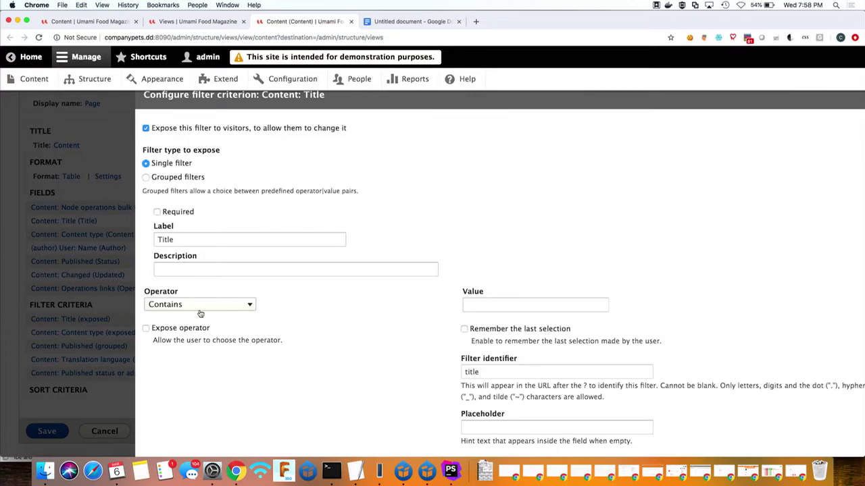
{"action": "left_click", "coordinate": [481, 308]}
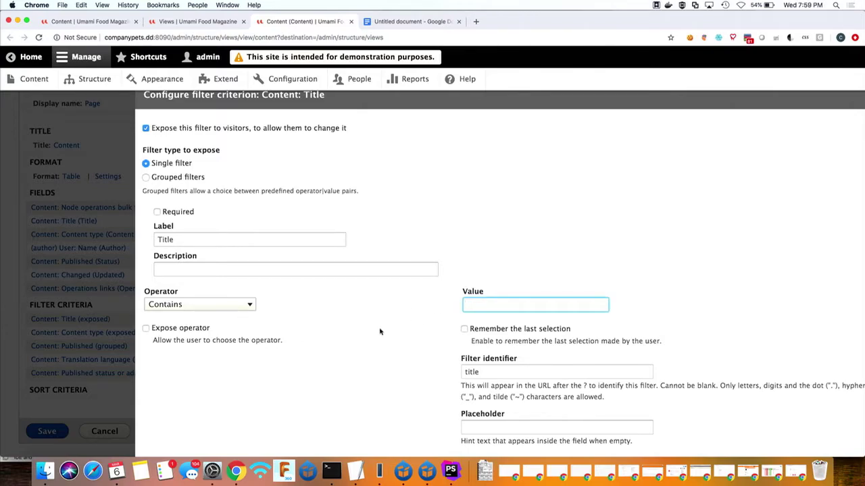
{"action": "scroll", "coordinate": [380, 331], "scroll_direction": "down", "scroll_amount": 1}
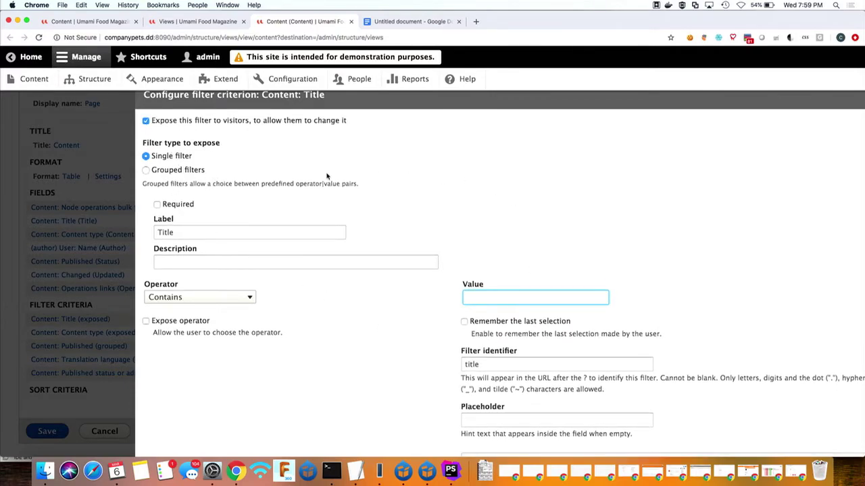
{"action": "scroll", "coordinate": [356, 328], "scroll_direction": "down", "scroll_amount": 4}
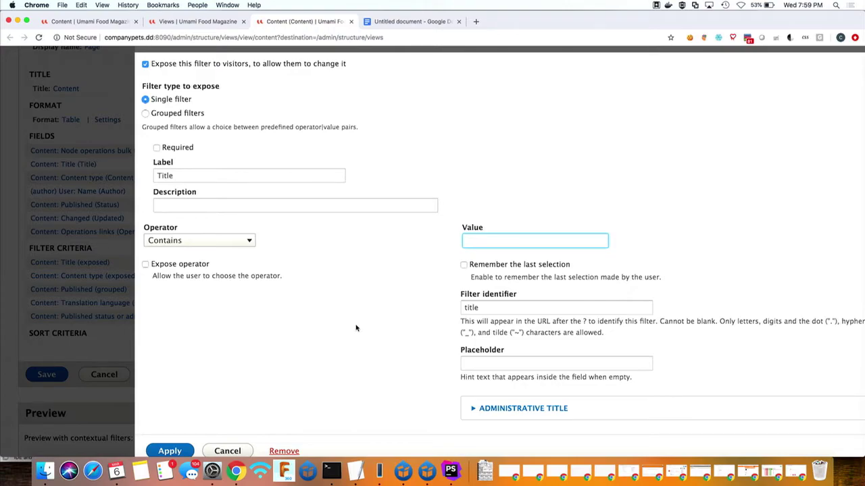
{"action": "left_click", "coordinate": [145, 264]}
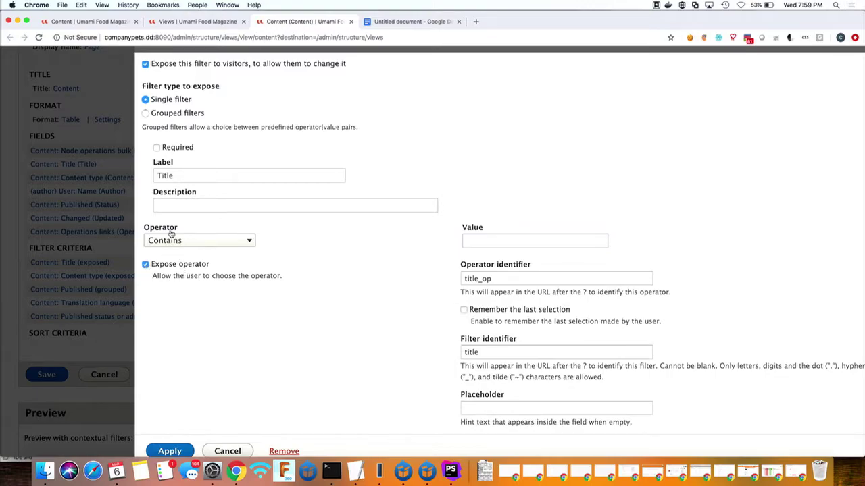
{"action": "left_click", "coordinate": [168, 243]}
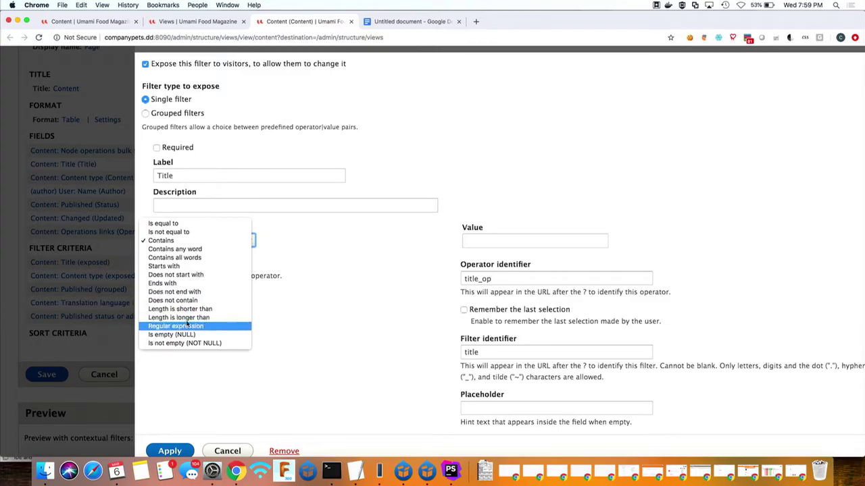
{"action": "left_click", "coordinate": [354, 301]}
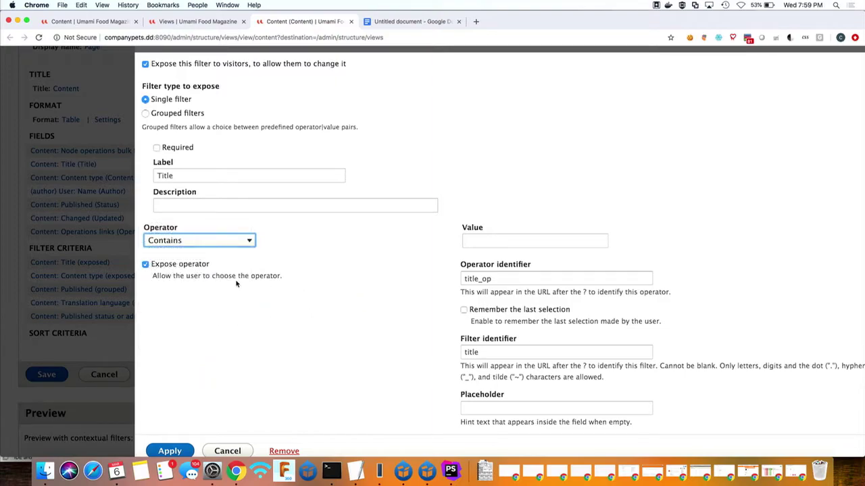
{"action": "left_click", "coordinate": [145, 266]}
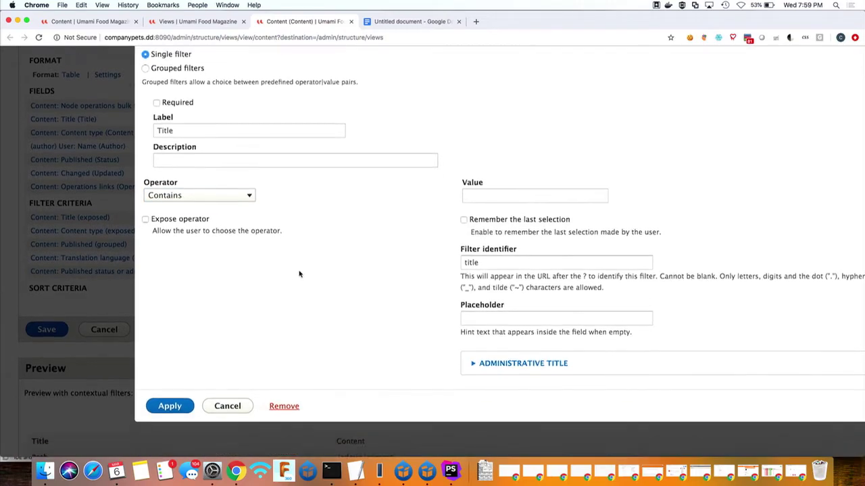
{"action": "scroll", "coordinate": [299, 272], "scroll_direction": "up", "scroll_amount": 3}
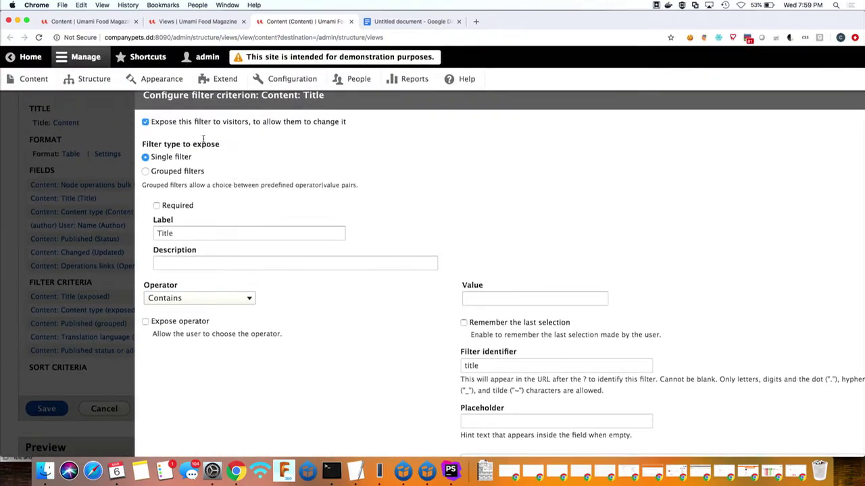
- Close the Title filter settings and switch to the /admin/content overview
{"action": "key", "text": "Escape"}
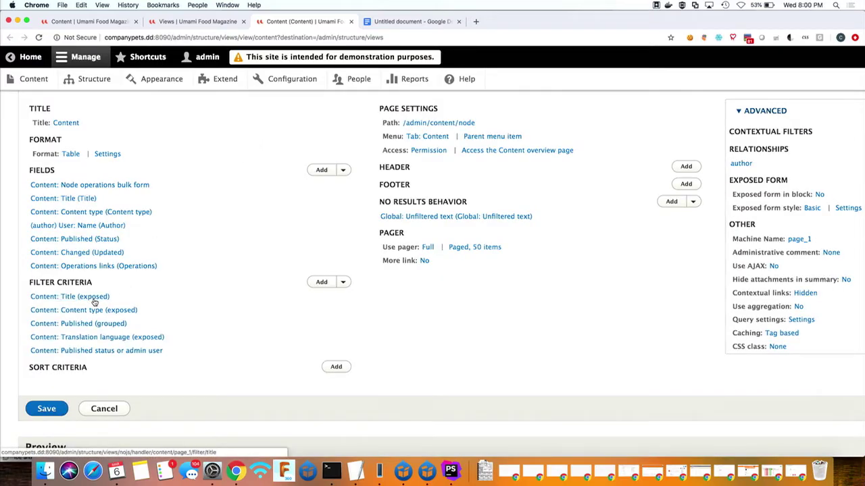
{"action": "scroll", "coordinate": [93, 302], "scroll_direction": "down", "scroll_amount": 1}
{"action": "scroll", "coordinate": [92, 303], "scroll_direction": "up", "scroll_amount": 3}
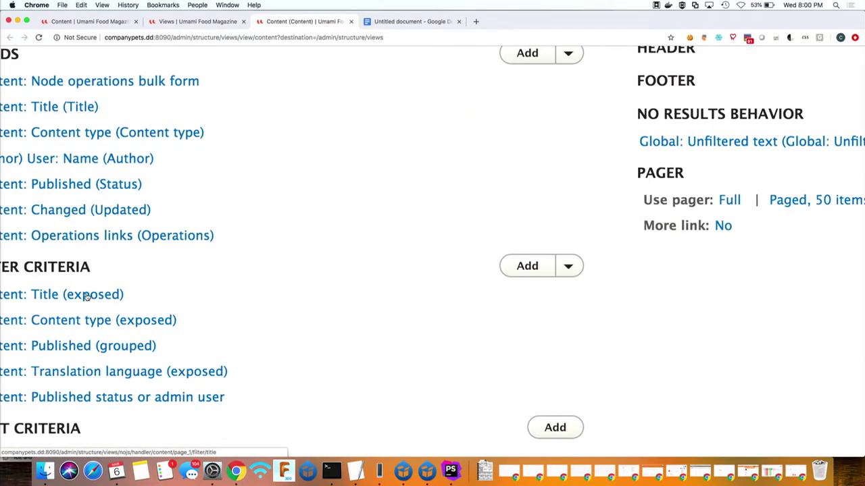
{"action": "scroll", "coordinate": [86, 293], "scroll_direction": "left", "scroll_amount": 3}
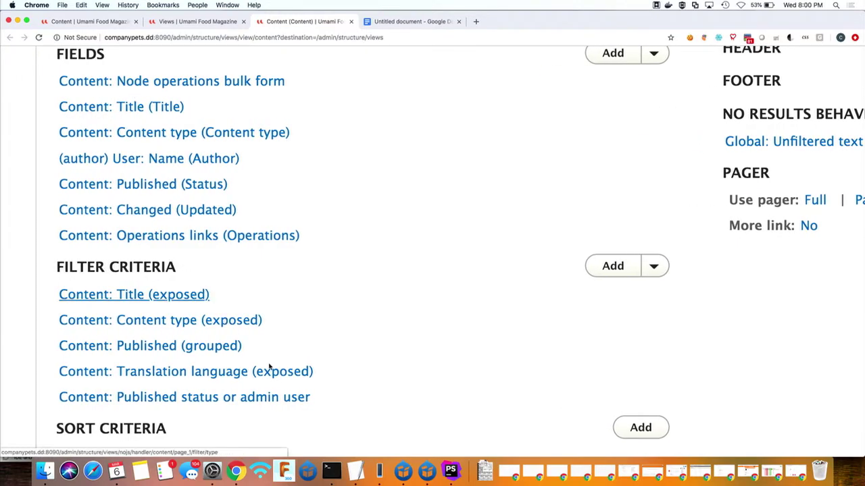
{"action": "left_click", "coordinate": [65, 22]}
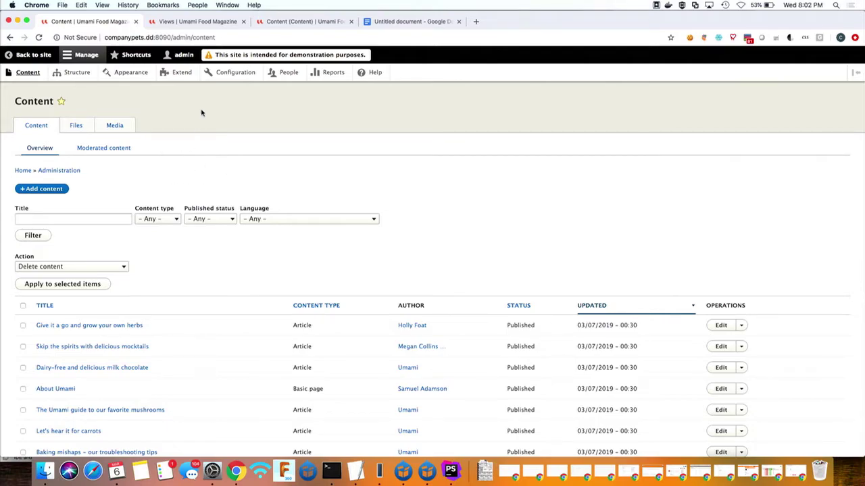
- Revisit the Content view's edit screen at adjusted zoom, then switch to the Untitled notes document
{"action": "left_click", "coordinate": [195, 22]}
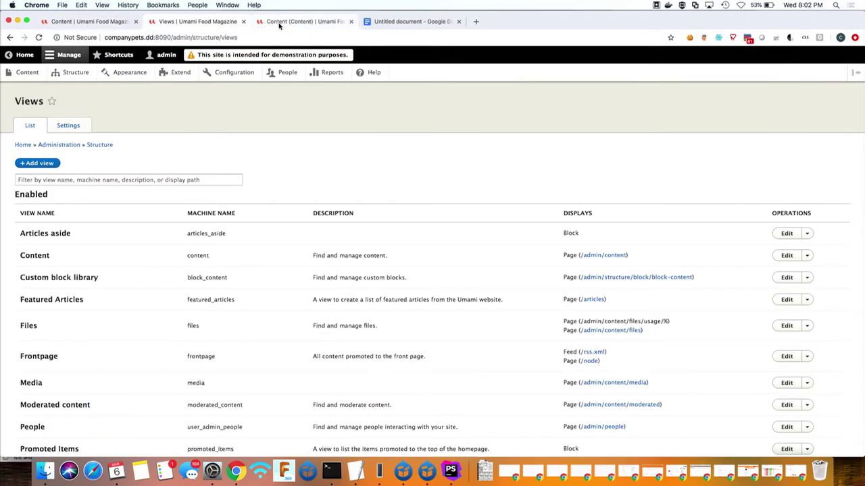
{"action": "left_click", "coordinate": [279, 23]}
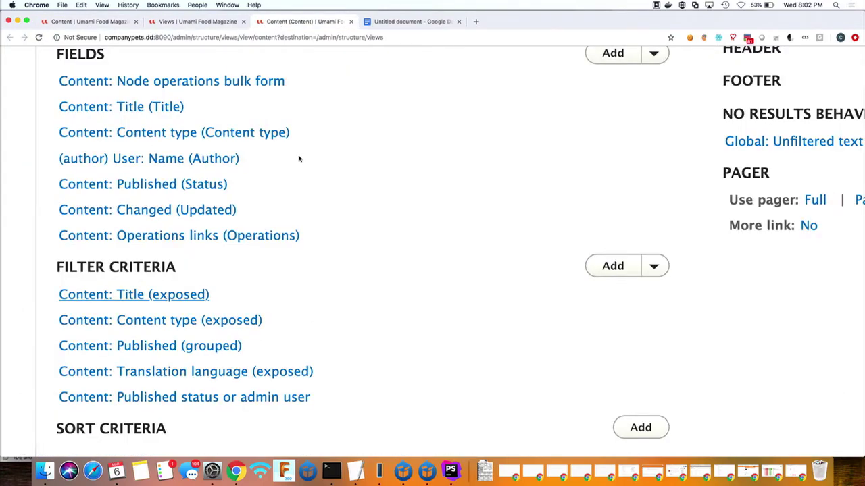
{"action": "key", "text": "super+minus"}
{"action": "key", "text": "super+minus"}
{"action": "scroll", "coordinate": [299, 158], "scroll_direction": "down", "scroll_amount": 2}
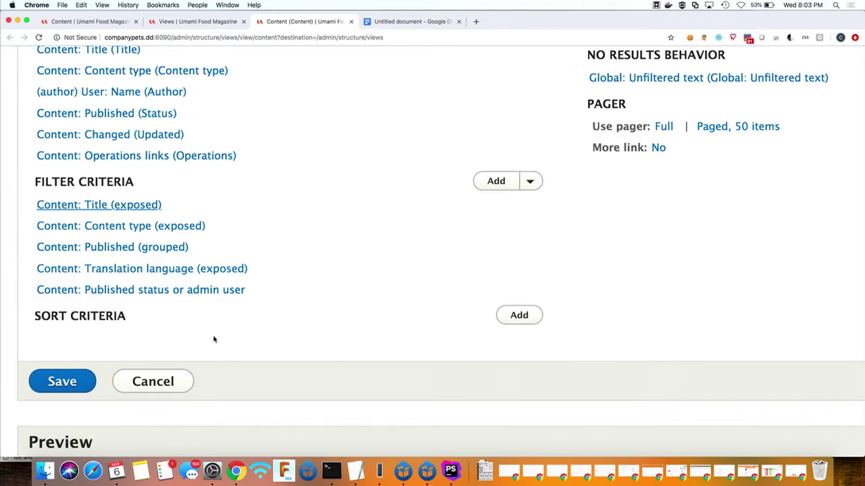
{"action": "scroll", "coordinate": [373, 321], "scroll_direction": "up", "scroll_amount": 5}
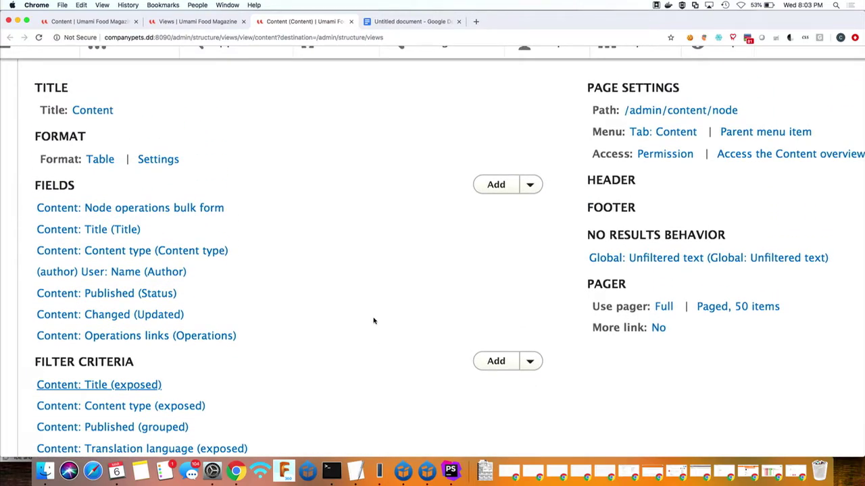
{"action": "key", "text": "ctrl+minus"}
{"action": "key", "text": "ctrl+minus"}
{"action": "key", "text": "ctrl+minus"}
{"action": "key", "text": "ctrl+minus"}
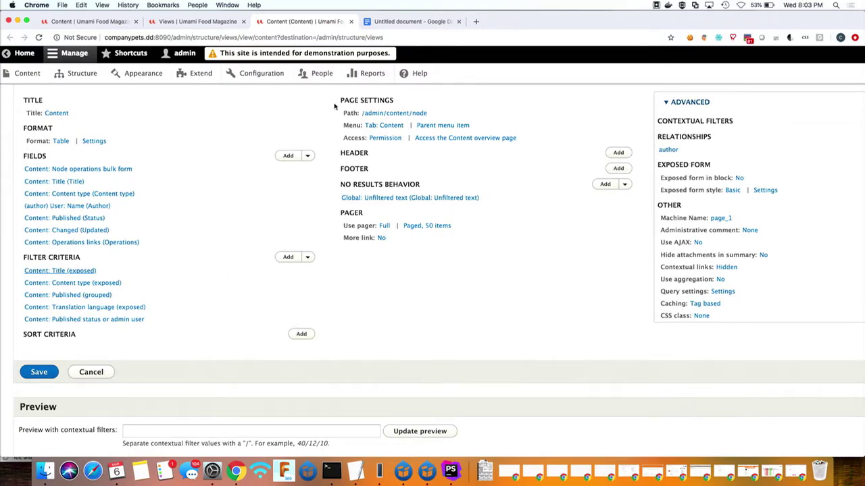
{"action": "left_click", "coordinate": [404, 23]}
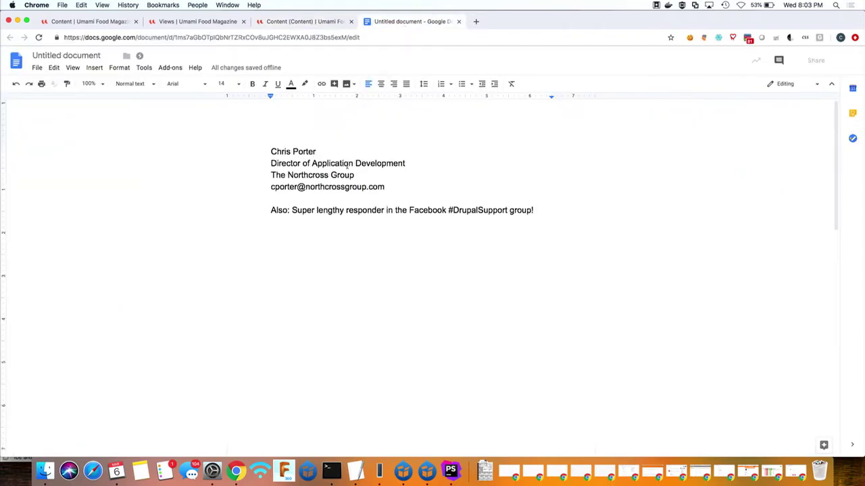
- Highlight the SELECT line of the notes' SQL template, then return to the Content view tab
{"action": "scroll", "coordinate": [353, 202], "scroll_direction": "down", "scroll_amount": 5}
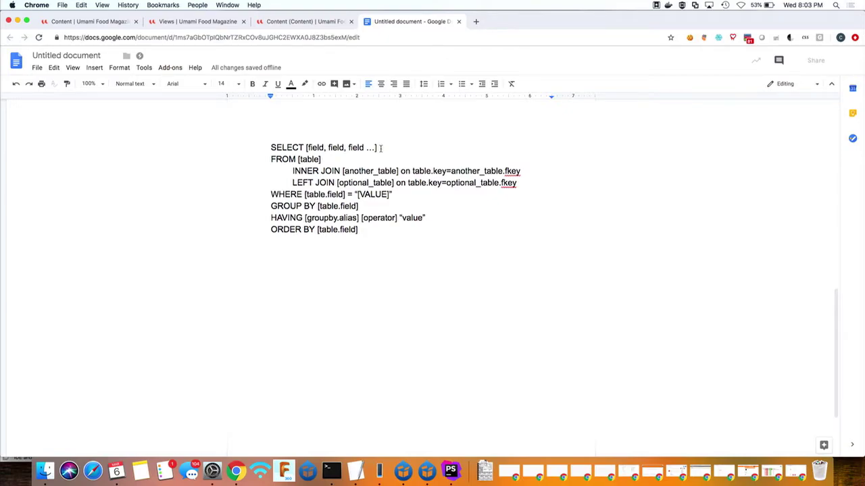
{"action": "scroll", "coordinate": [348, 175], "scroll_direction": "up", "scroll_amount": 5}
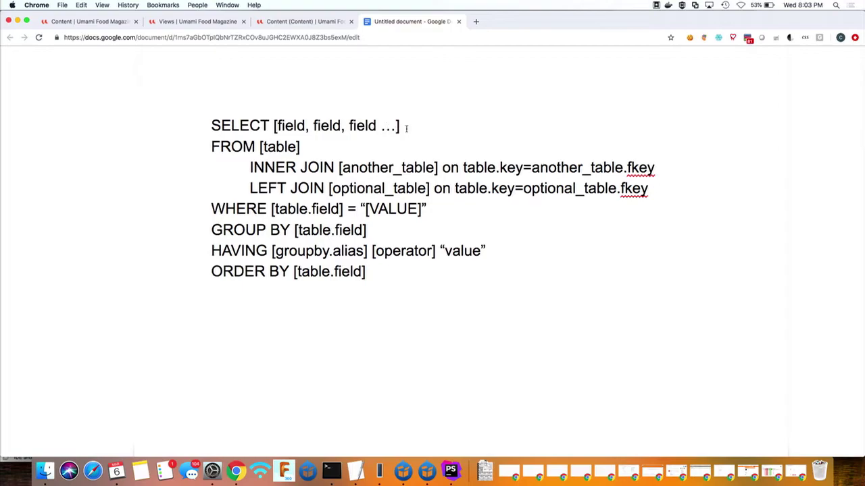
{"action": "left_click_drag", "start_coordinate": [408, 128], "coordinate": [211, 117]}
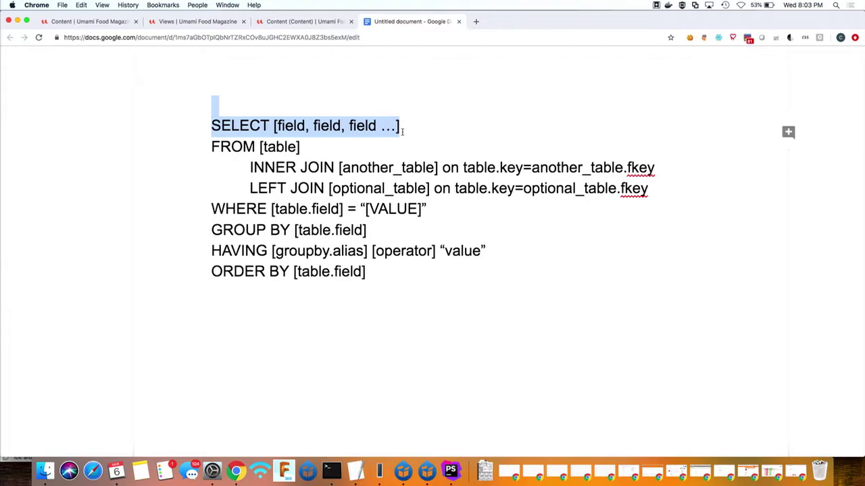
{"action": "left_click", "coordinate": [295, 22]}
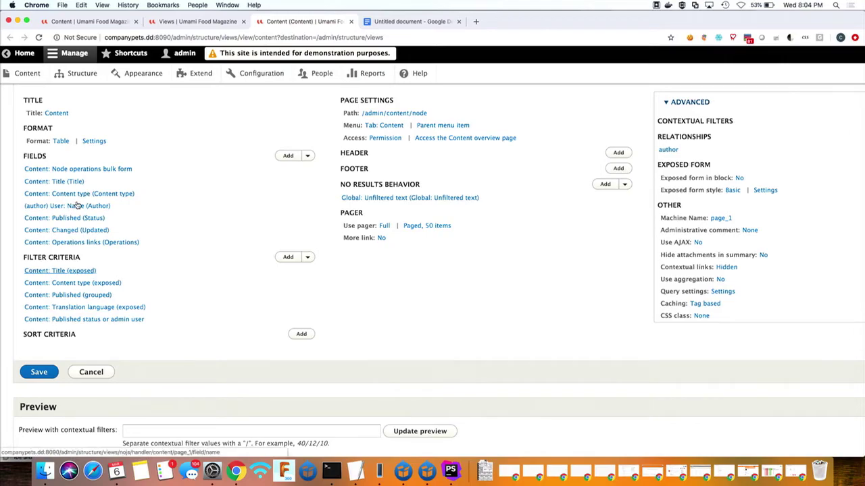
{"action": "left_click", "coordinate": [393, 21]}
{"action": "left_click_drag", "start_coordinate": [311, 141], "coordinate": [209, 145]}
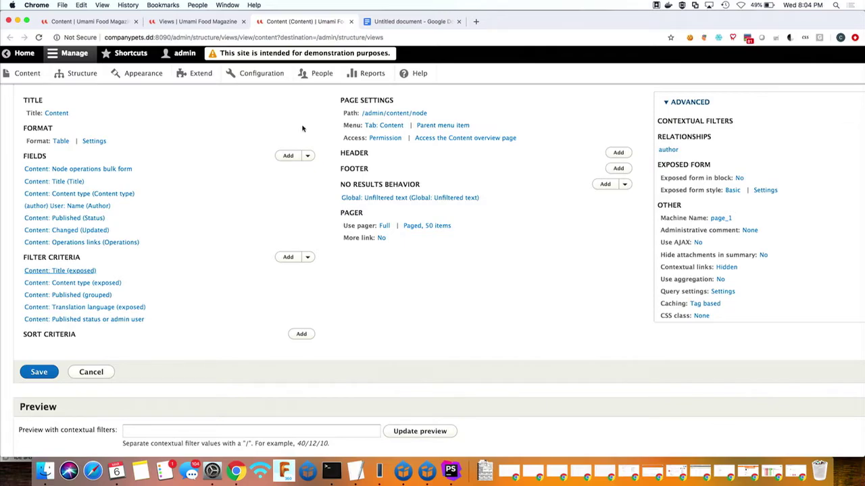
{"action": "left_click", "coordinate": [397, 23]}
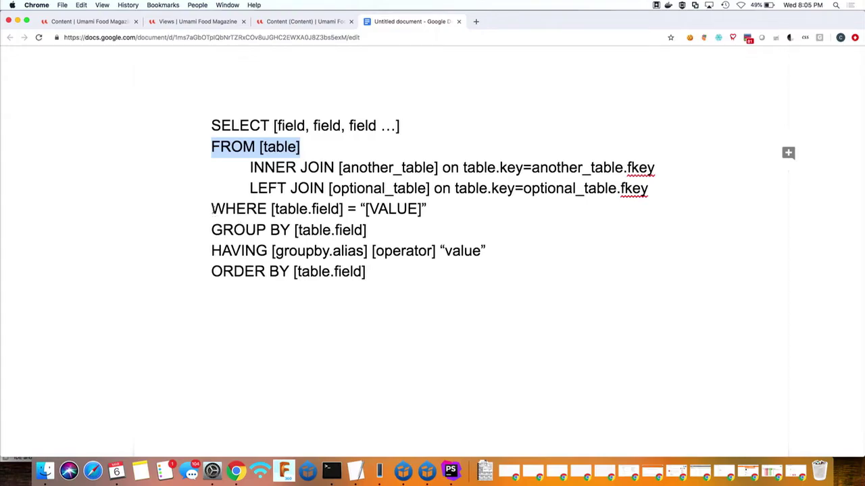
{"action": "left_click_drag", "start_coordinate": [213, 209], "coordinate": [427, 206]}
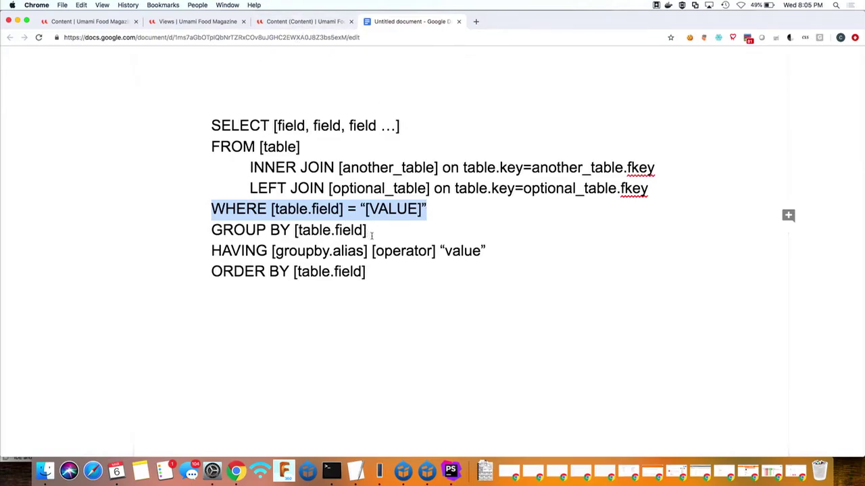
{"action": "left_click", "coordinate": [491, 251]}
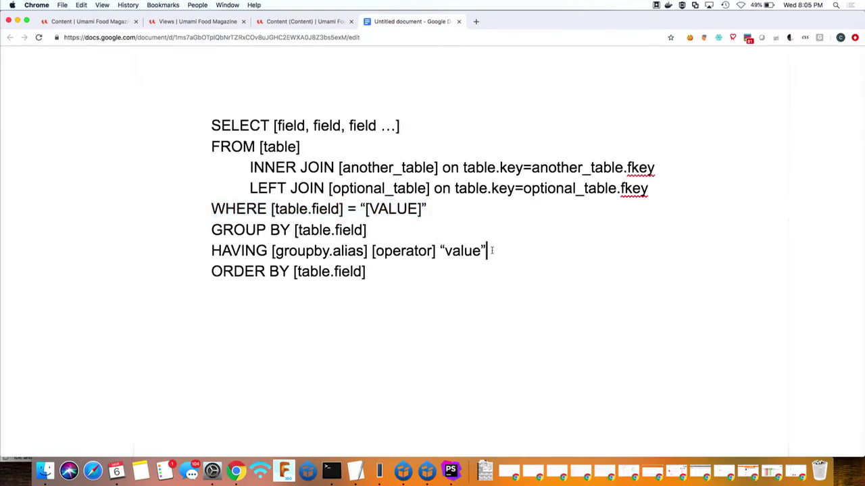
{"action": "left_click_drag", "start_coordinate": [392, 277], "coordinate": [190, 270]}
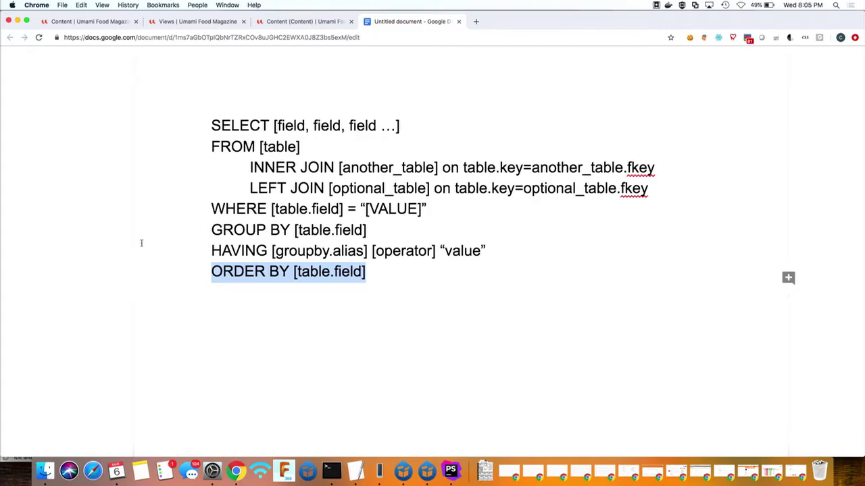
{"action": "left_click", "coordinate": [296, 22]}
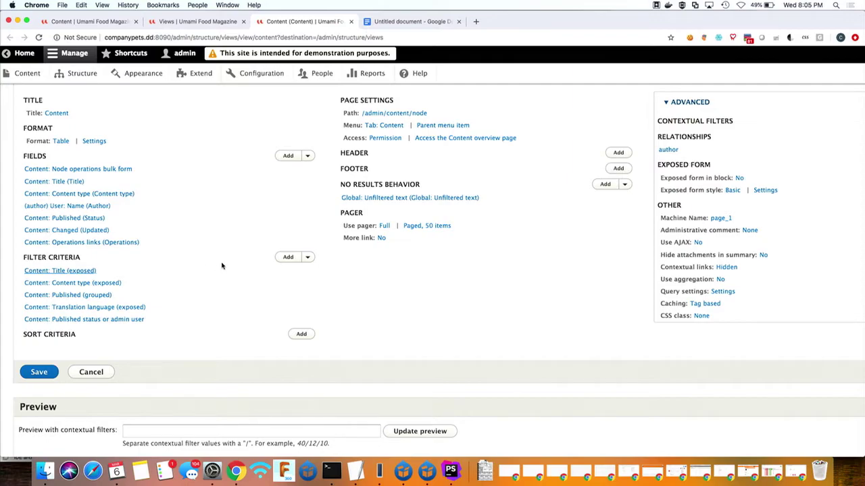
{"action": "scroll", "coordinate": [451, 277], "scroll_direction": "up", "scroll_amount": 2}
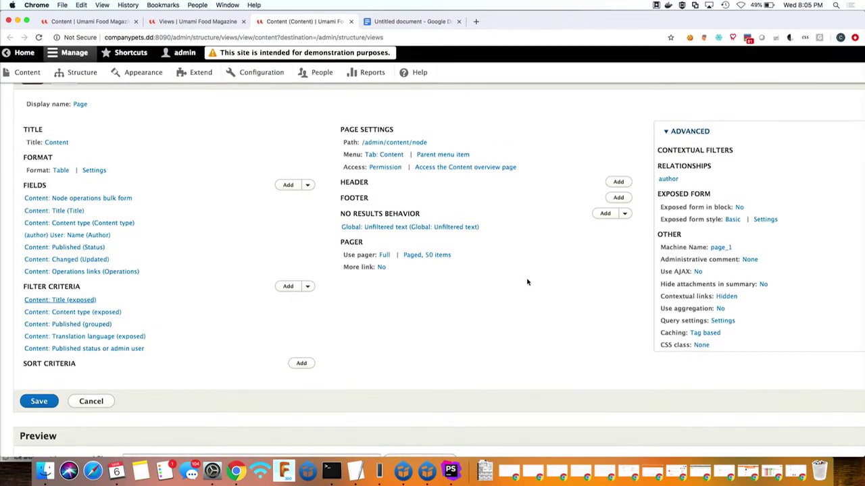
{"action": "scroll", "coordinate": [527, 282], "scroll_direction": "up", "scroll_amount": 3}
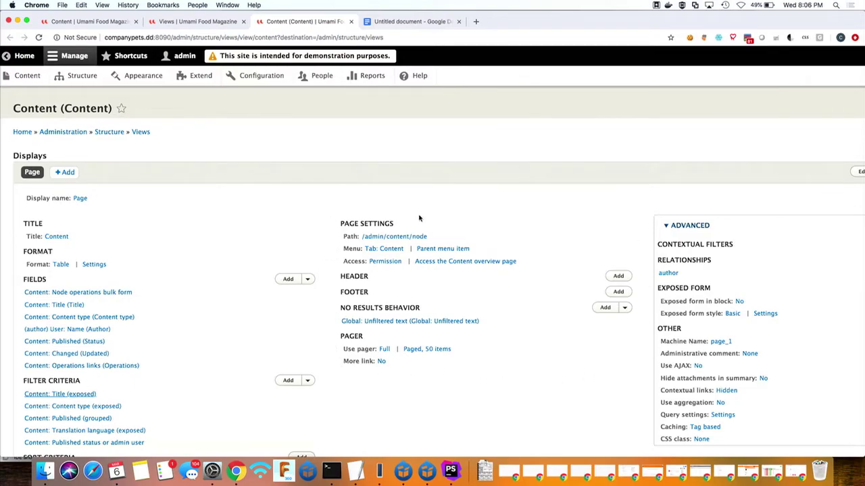
{"action": "scroll", "coordinate": [419, 218], "scroll_direction": "down", "scroll_amount": 2}
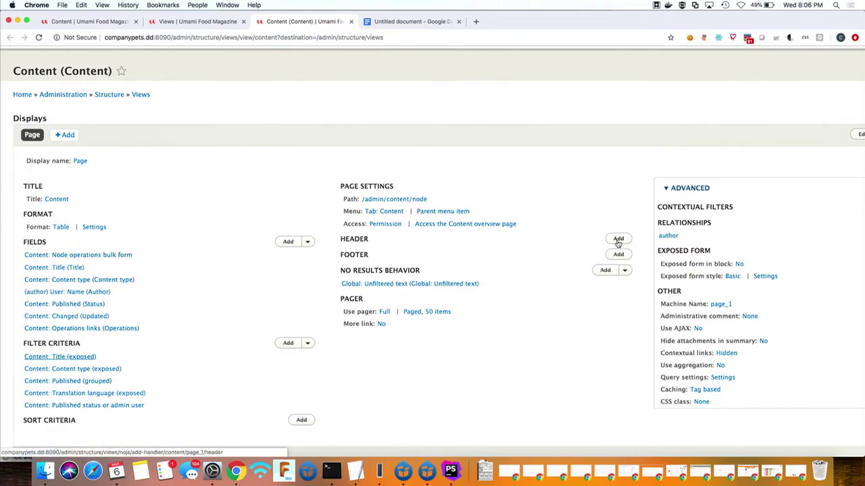
- Add a Global: Text area item to the page display's header
{"action": "left_click", "coordinate": [618, 241]}
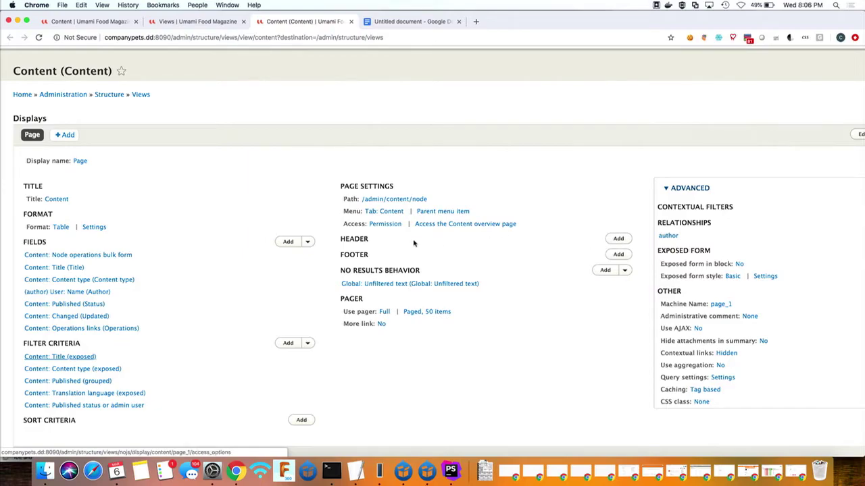
{"action": "left_click", "coordinate": [618, 240]}
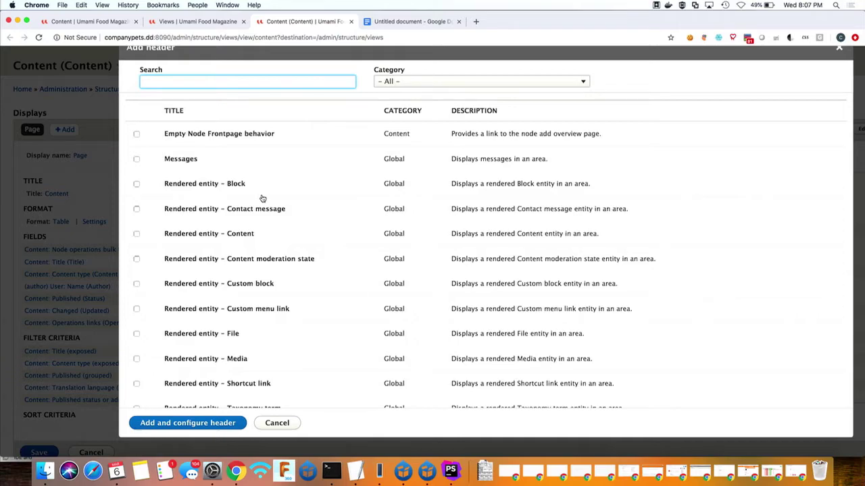
{"action": "scroll", "coordinate": [219, 200], "scroll_direction": "down", "scroll_amount": 3}
{"action": "scroll", "coordinate": [218, 201], "scroll_direction": "up", "scroll_amount": 3}
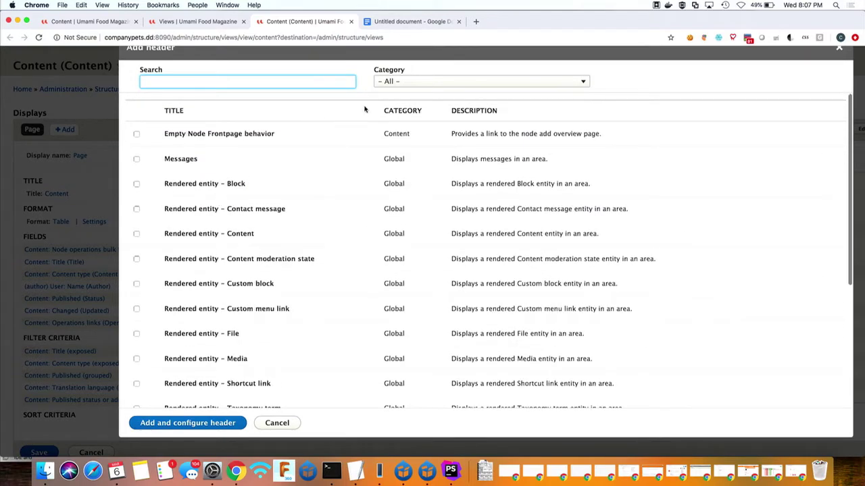
{"action": "left_click", "coordinate": [386, 82]}
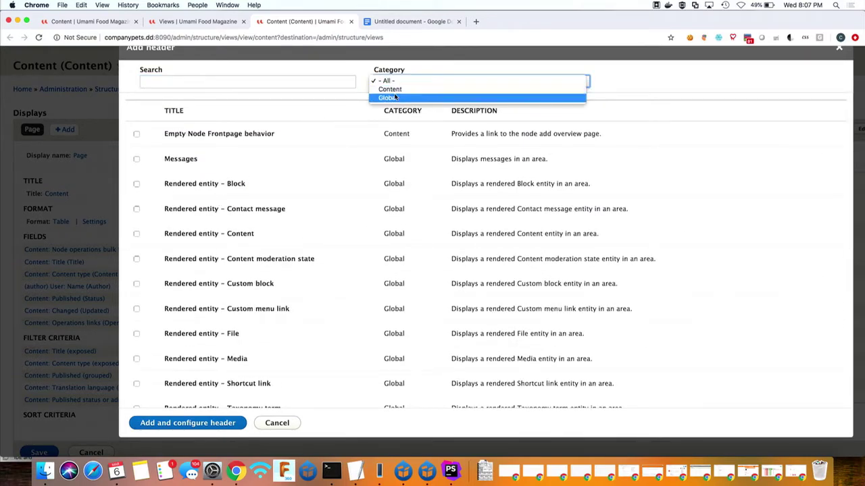
{"action": "left_click", "coordinate": [391, 98]}
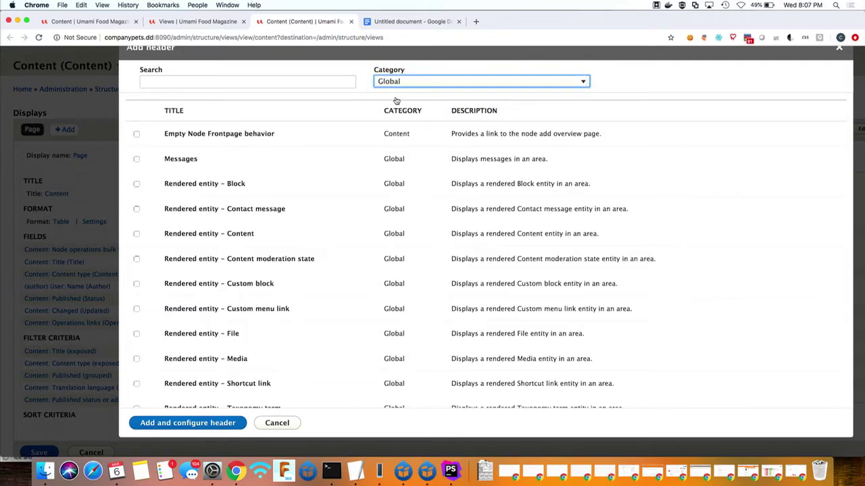
{"action": "scroll", "coordinate": [220, 168], "scroll_direction": "down", "scroll_amount": 8}
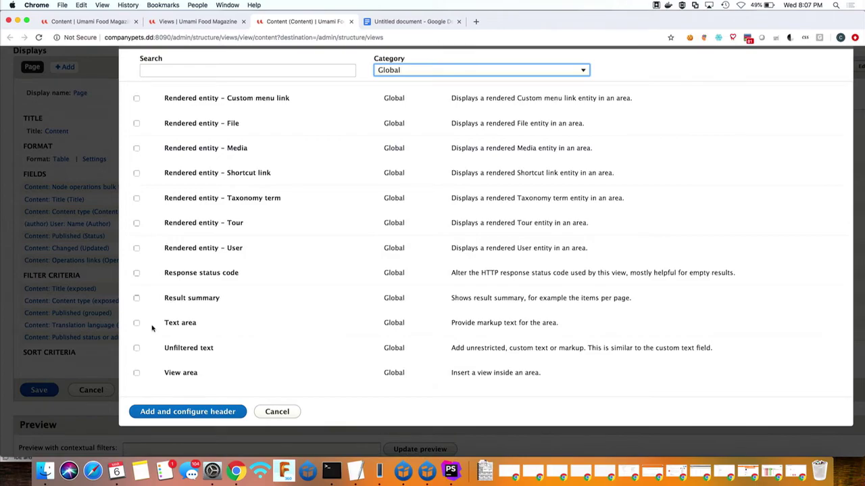
{"action": "left_click", "coordinate": [137, 324]}
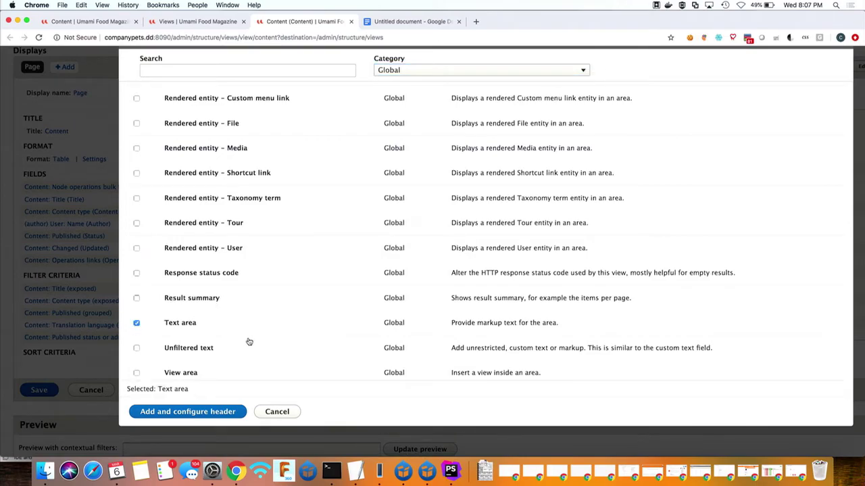
{"action": "left_click", "coordinate": [191, 414]}
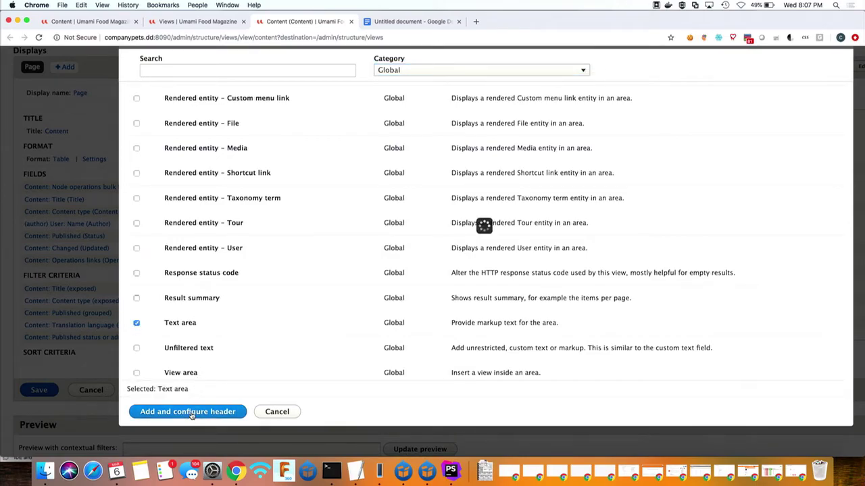
- Enter 'Look at all this yummy content' as the header text and apply it
{"action": "left_click", "coordinate": [282, 198]}
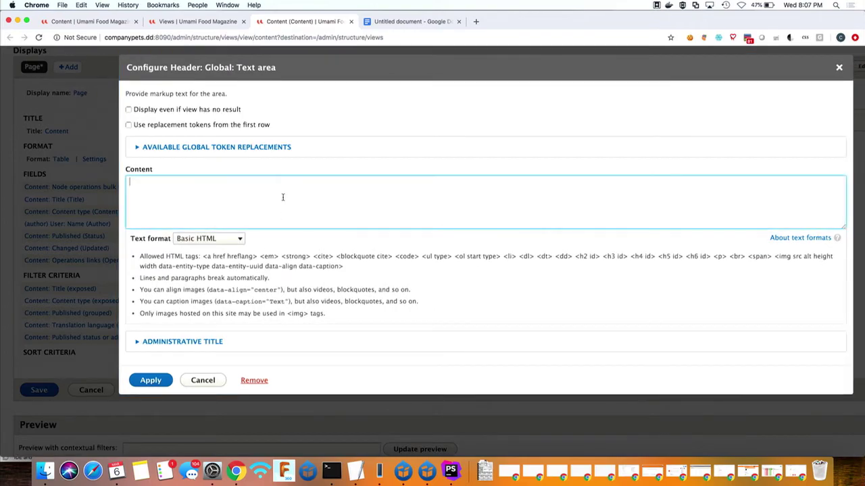
{"action": "type", "text": "Look at all this c"}
{"action": "type", "text": "ummy content"}
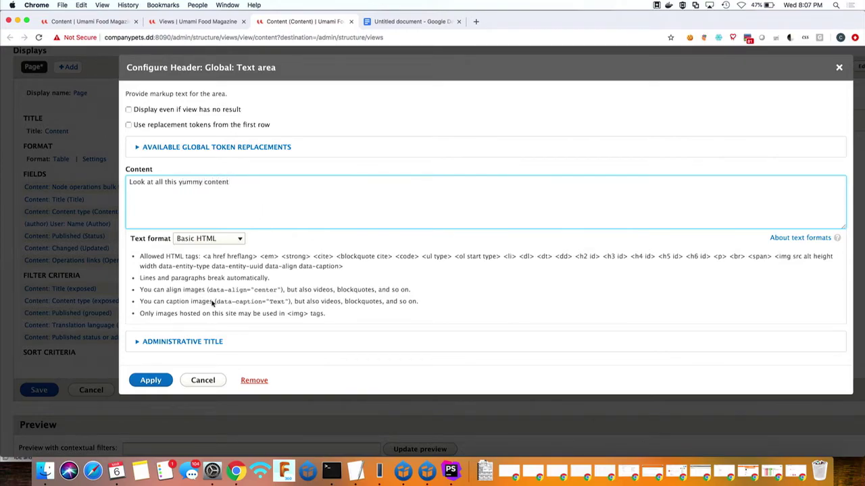
{"action": "left_click", "coordinate": [152, 386]}
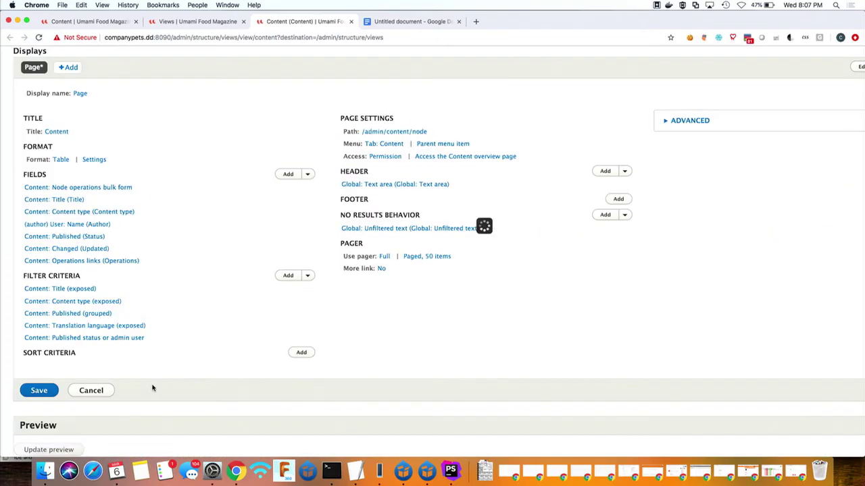
- Save the Content view, check the new header on the reloaded Content page, and return to editing
{"action": "left_click", "coordinate": [38, 391]}
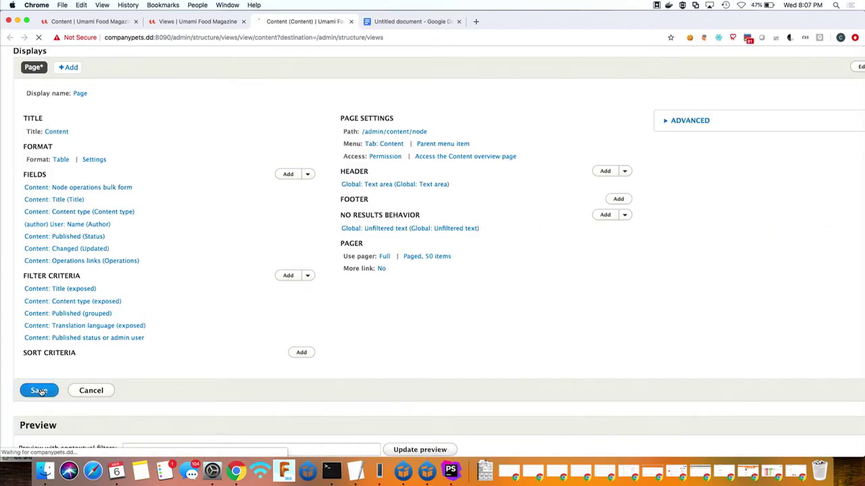
{"action": "left_click", "coordinate": [92, 25]}
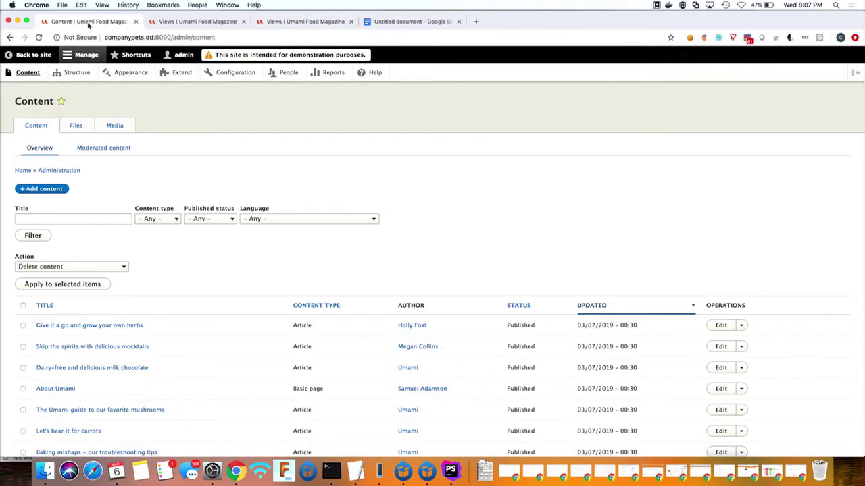
{"action": "key", "text": "super+r"}
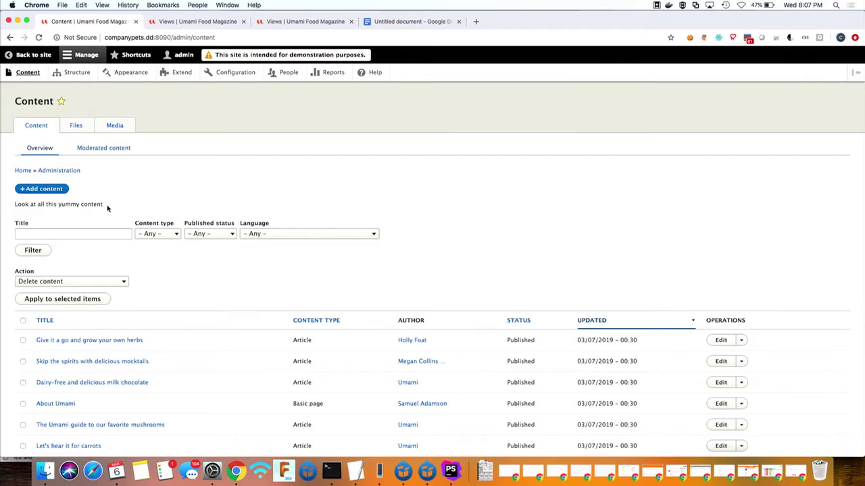
{"action": "left_click_drag", "start_coordinate": [105, 208], "coordinate": [11, 208]}
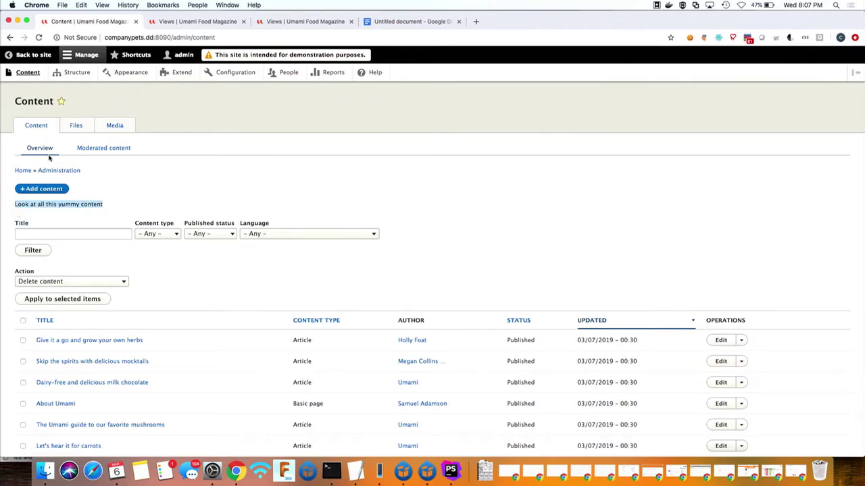
{"action": "left_click", "coordinate": [287, 23]}
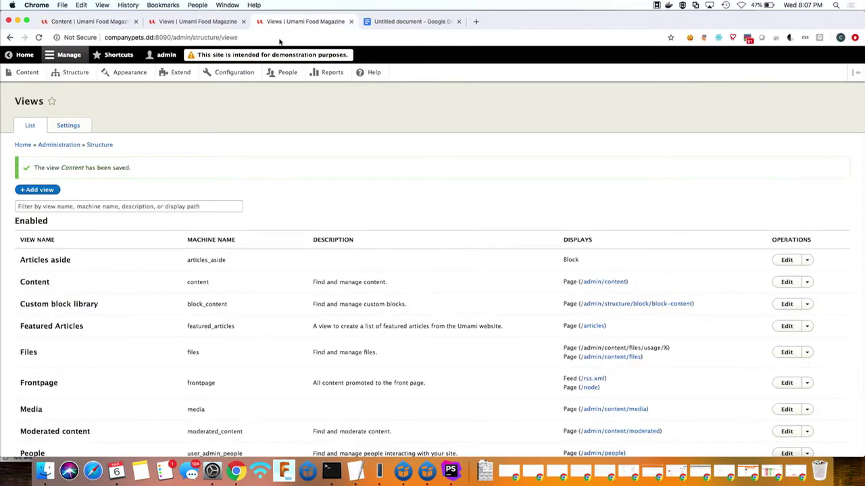
{"action": "key", "text": "super+bracketleft"}
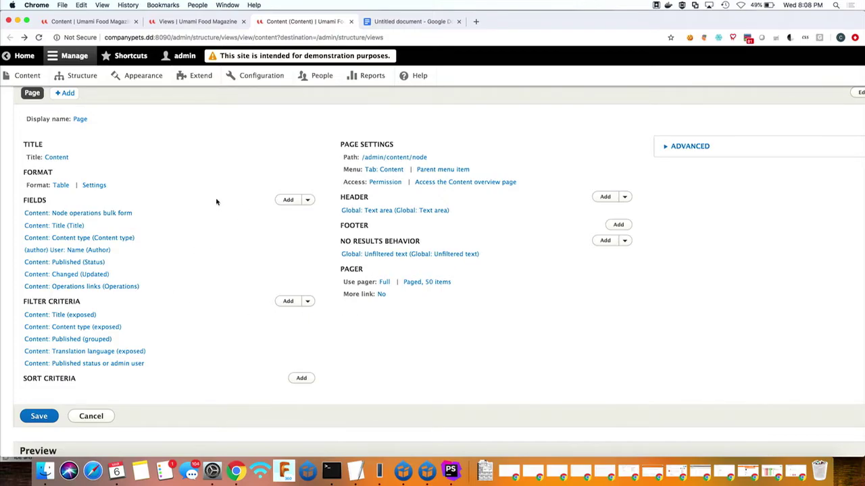
- Add a new Page display to the Content view
{"action": "scroll", "coordinate": [216, 201], "scroll_direction": "up", "scroll_amount": 2}
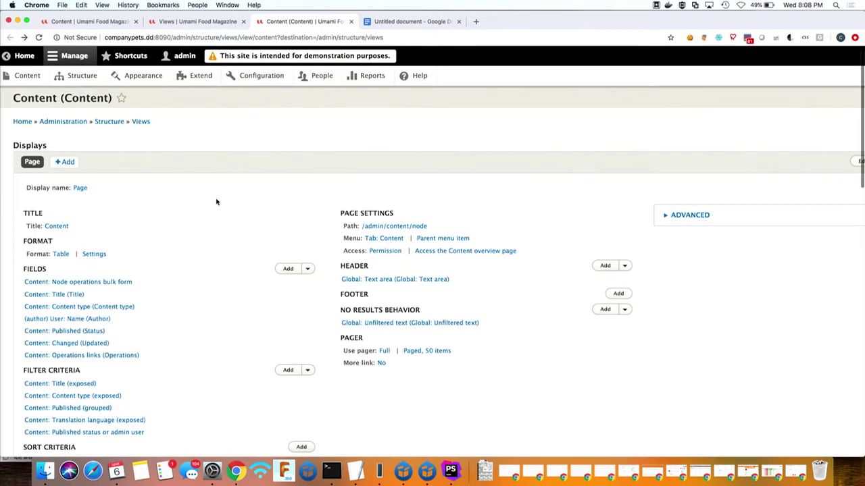
{"action": "left_click", "coordinate": [68, 163]}
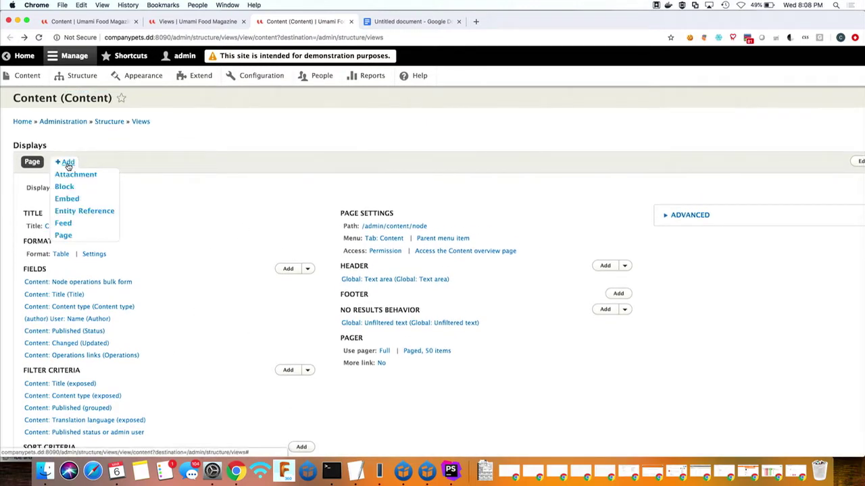
{"action": "left_click", "coordinate": [64, 236]}
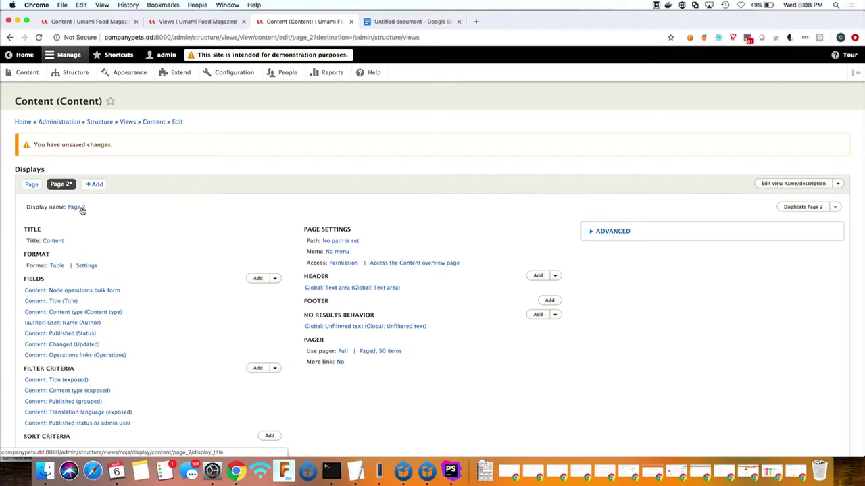
- Name the new display 'My content' with description 'shows the content of the active user'
{"action": "left_click", "coordinate": [81, 209]}
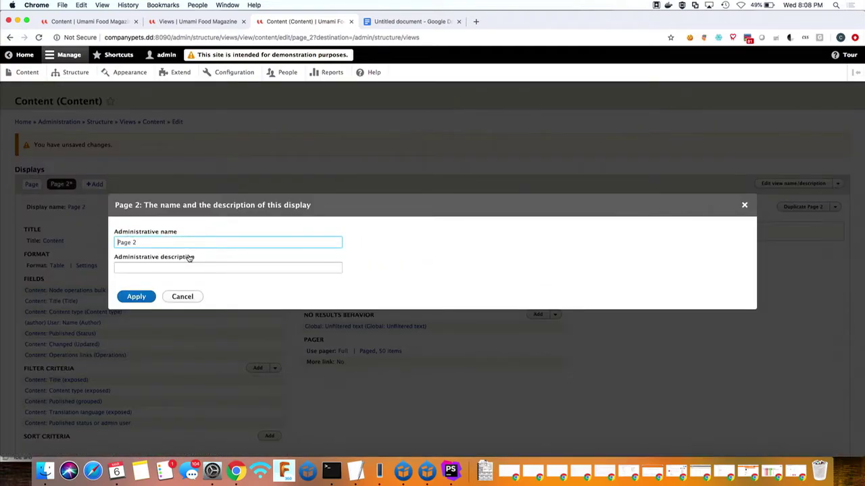
{"action": "key", "text": "super+a"}
{"action": "type", "text": "My content"}
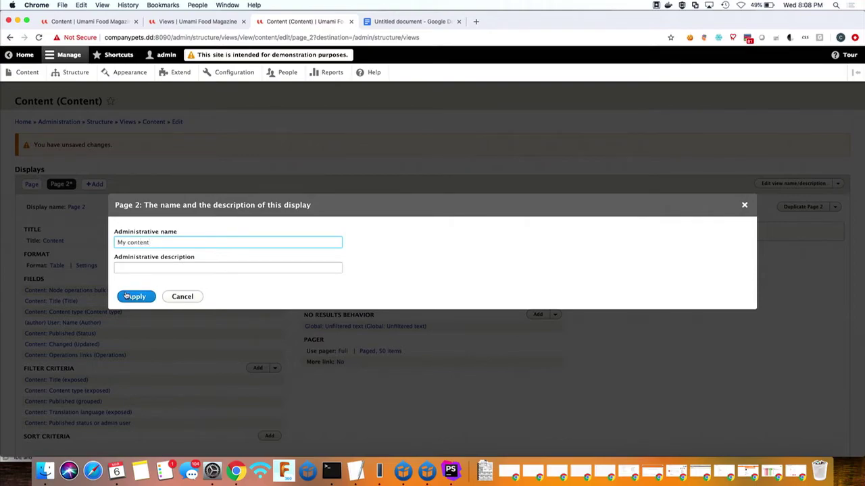
{"action": "left_click", "coordinate": [138, 298]}
{"action": "left_click", "coordinate": [141, 268]}
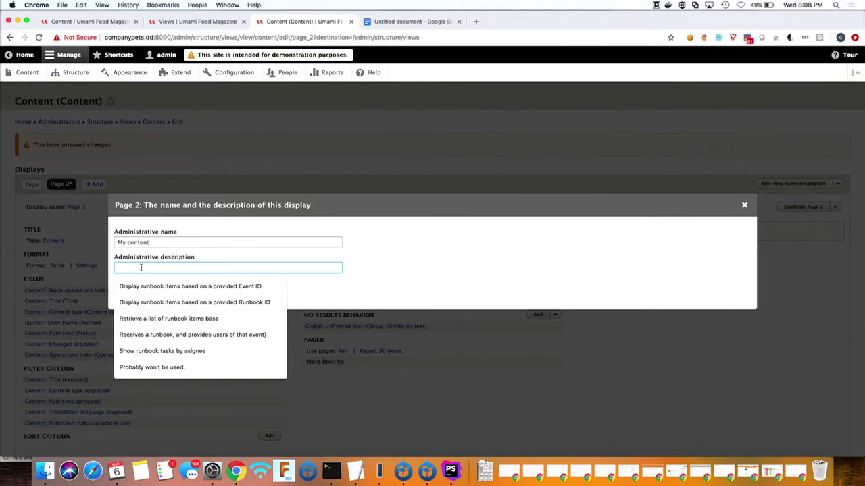
{"action": "type", "text": "shows the content "}
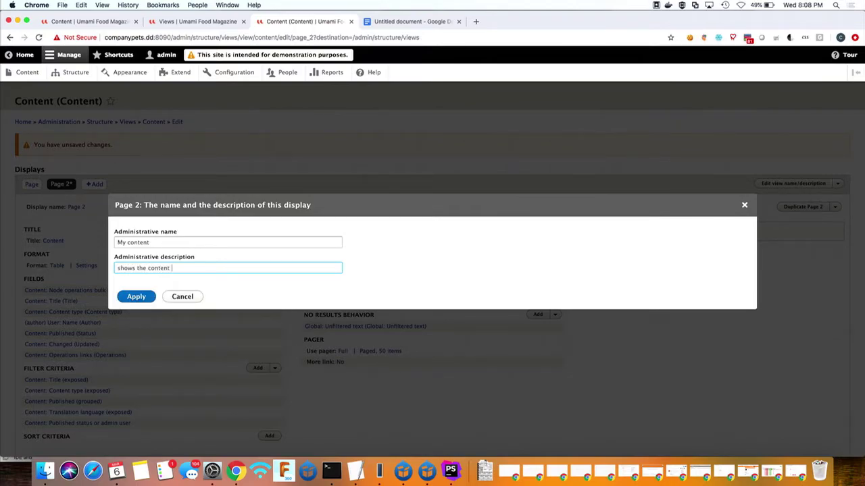
{"action": "type", "text": "of the a"}
{"action": "key", "text": "BackSpace"}
{"action": "key", "text": "BackSpace"}
{"action": "type", "text": "active user"}
{"action": "left_click", "coordinate": [138, 298]}
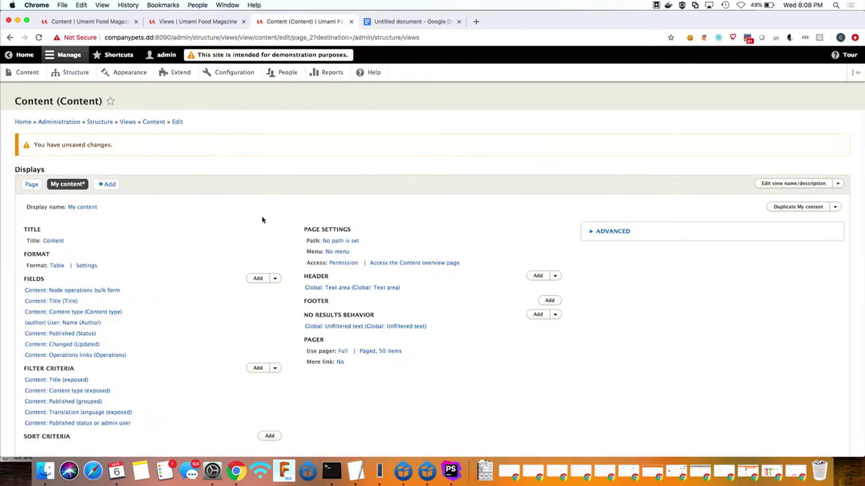
- Set the My content display's page path to my/content
{"action": "scroll", "coordinate": [244, 195], "scroll_direction": "down", "scroll_amount": 1}
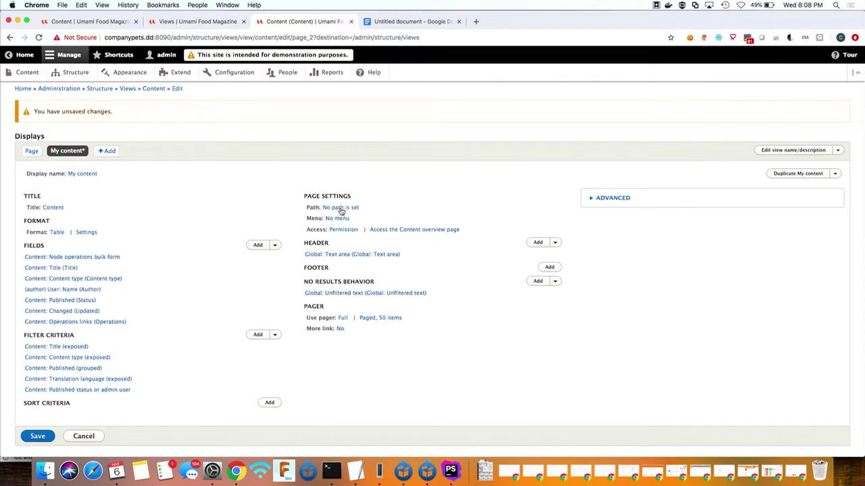
{"action": "left_click", "coordinate": [340, 208]}
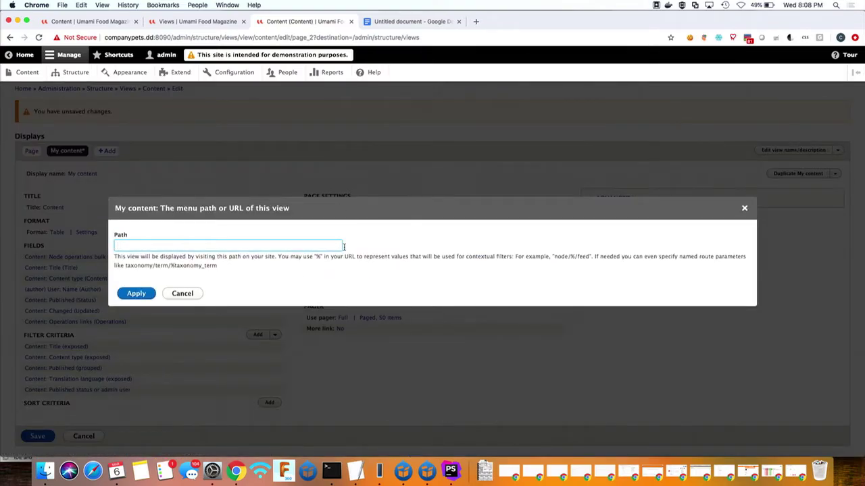
{"action": "type", "text": "my"}
{"action": "key", "text": "BackSpace"}
{"action": "key", "text": "BackSpace"}
{"action": "type", "text": "my/content"}
{"action": "left_click", "coordinate": [139, 296]}
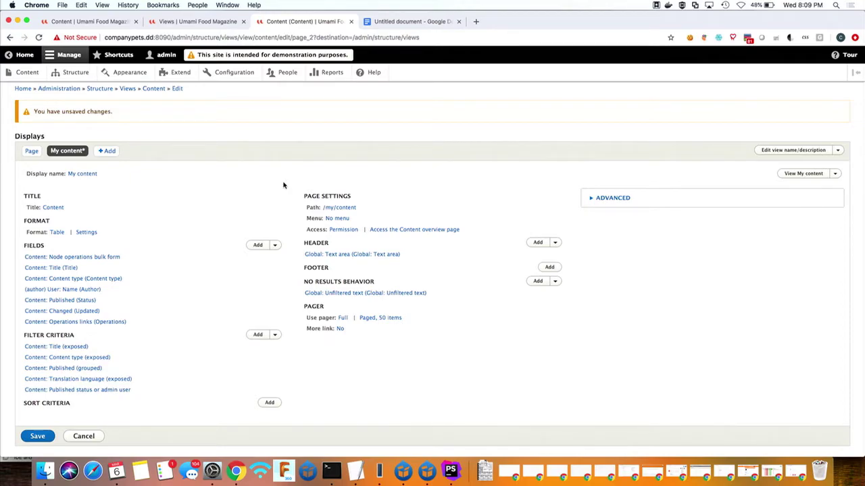
{"action": "scroll", "coordinate": [183, 297], "scroll_direction": "down", "scroll_amount": 2}
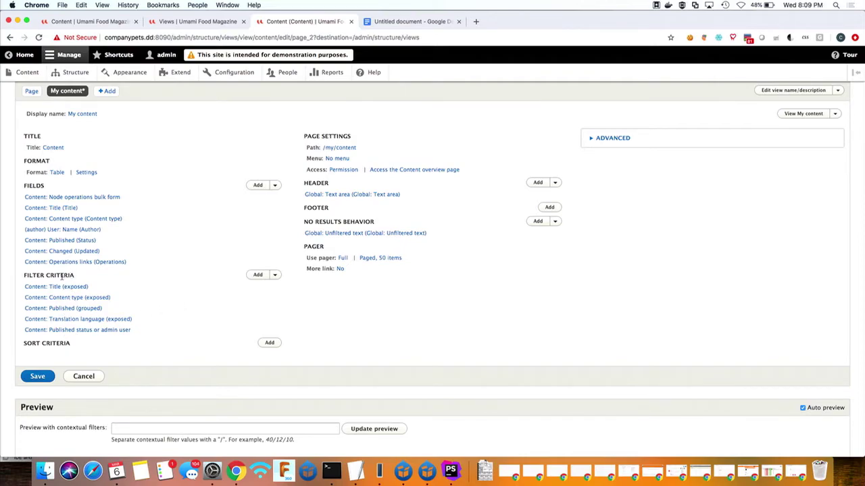
{"action": "left_click", "coordinate": [258, 275]}
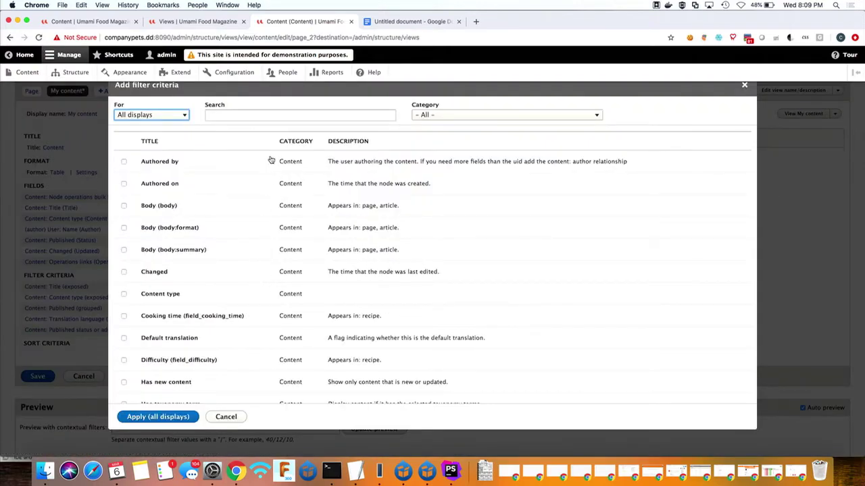
{"action": "left_click", "coordinate": [264, 115]}
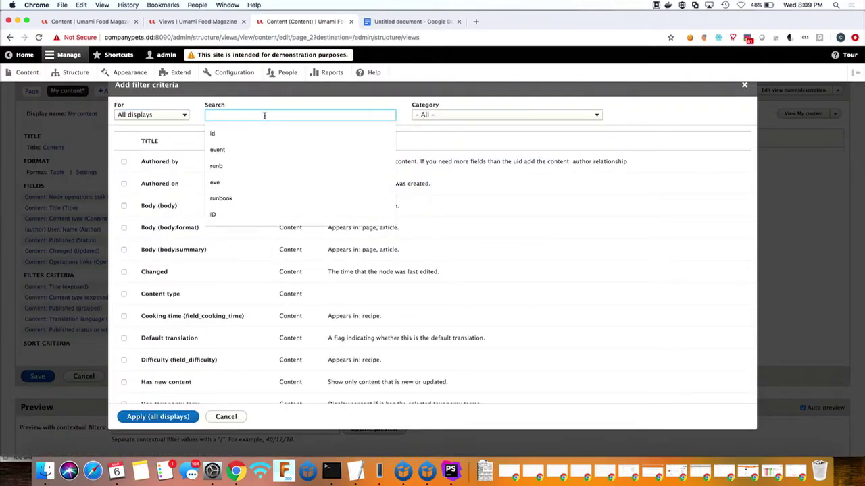
{"action": "type", "text": "act"}
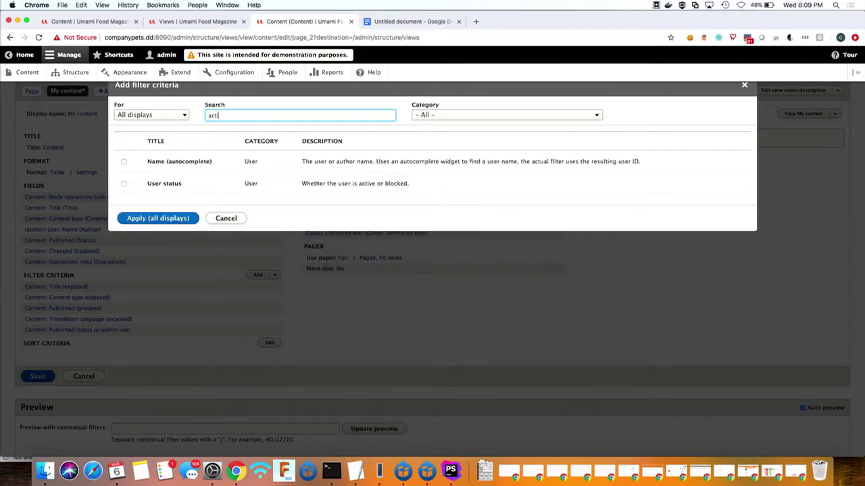
{"action": "type", "text": "i"}
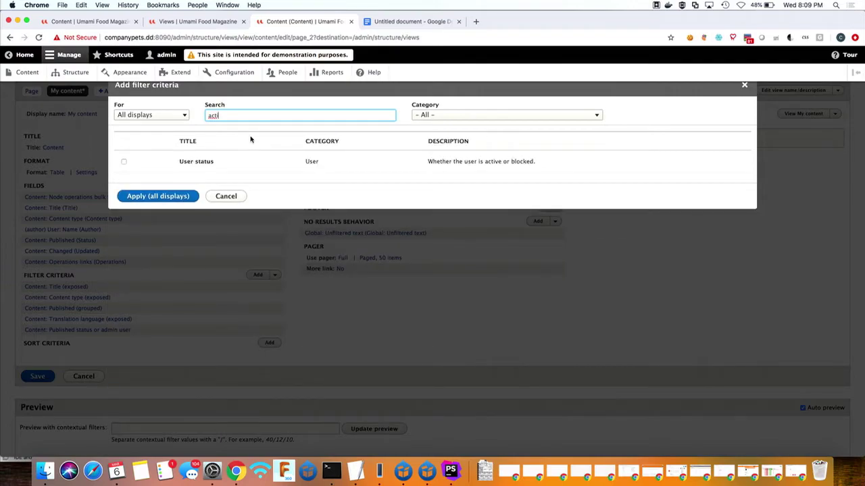
{"action": "key", "text": "BackSpace"}
{"action": "key", "text": "BackSpace"}
{"action": "key", "text": "BackSpace"}
{"action": "key", "text": "BackSpace"}
{"action": "type", "text": "user"}
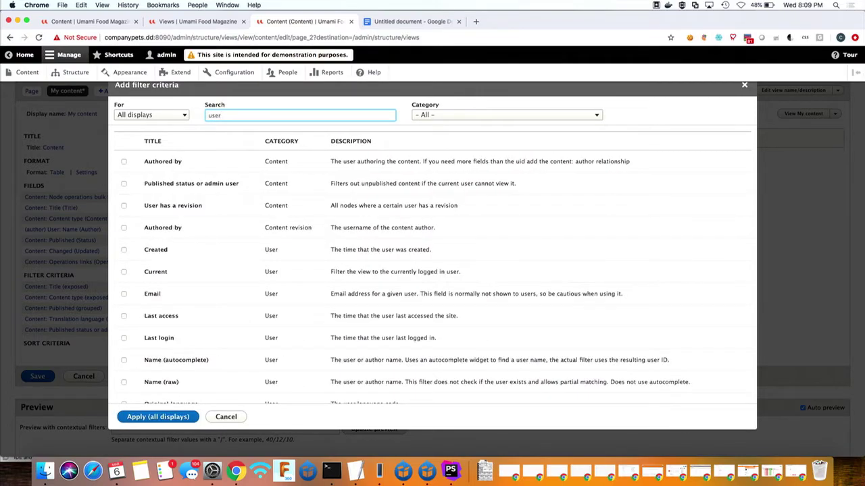
{"action": "scroll", "coordinate": [133, 290], "scroll_direction": "down", "scroll_amount": 1}
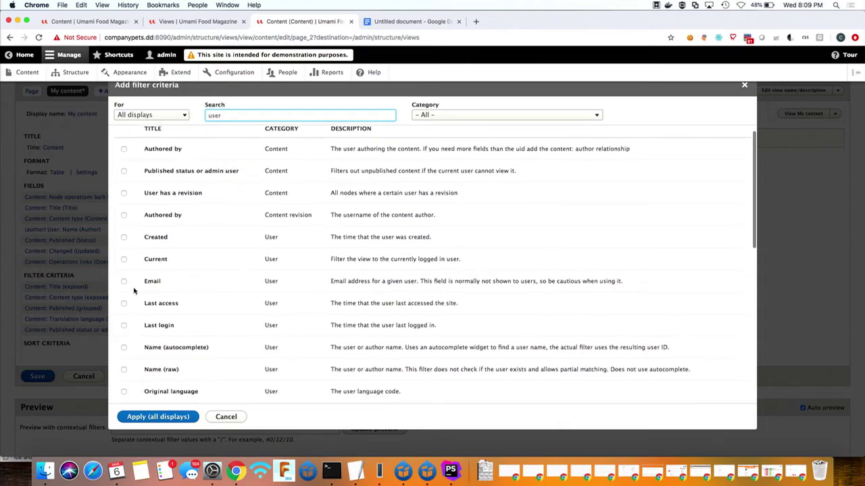
{"action": "left_click", "coordinate": [124, 217]}
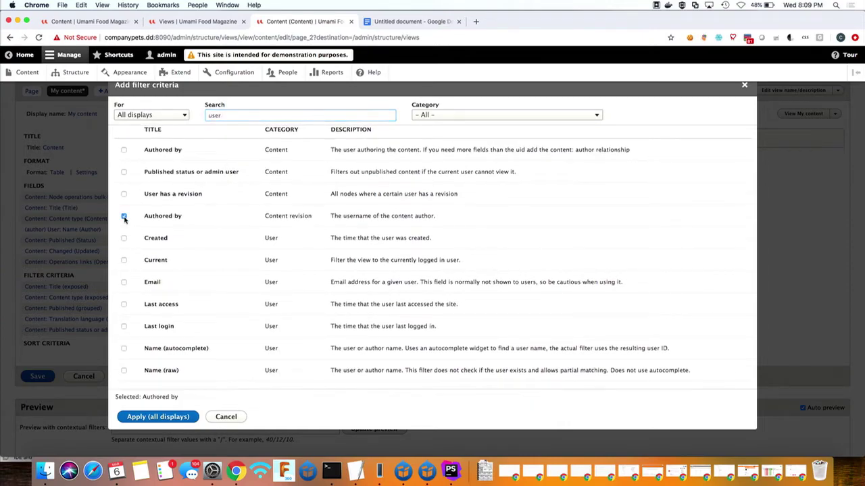
{"action": "left_click", "coordinate": [124, 217]}
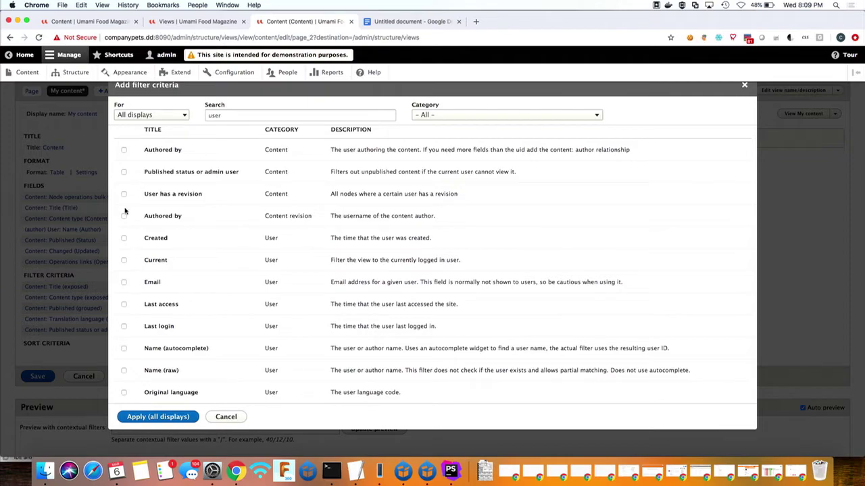
{"action": "scroll", "coordinate": [131, 180], "scroll_direction": "up", "scroll_amount": 1}
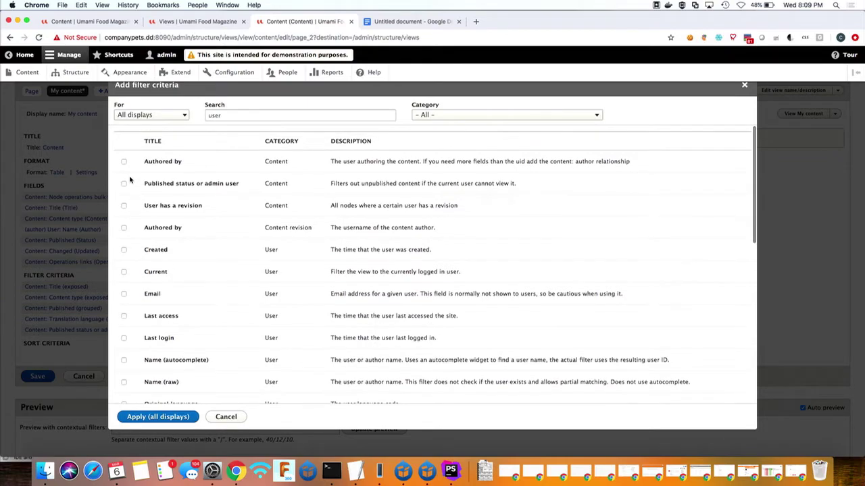
{"action": "left_click", "coordinate": [276, 115]}
{"action": "key", "text": "super+a"}
{"action": "type", "text": "author"}
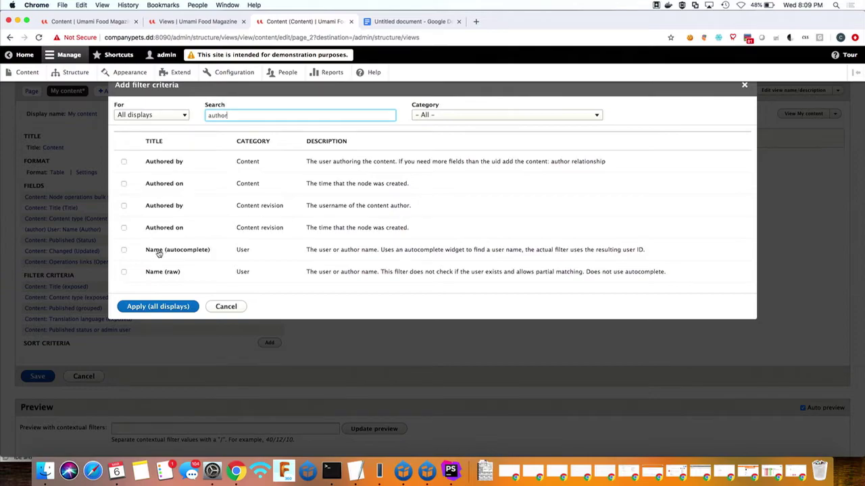
{"action": "left_click", "coordinate": [123, 250]}
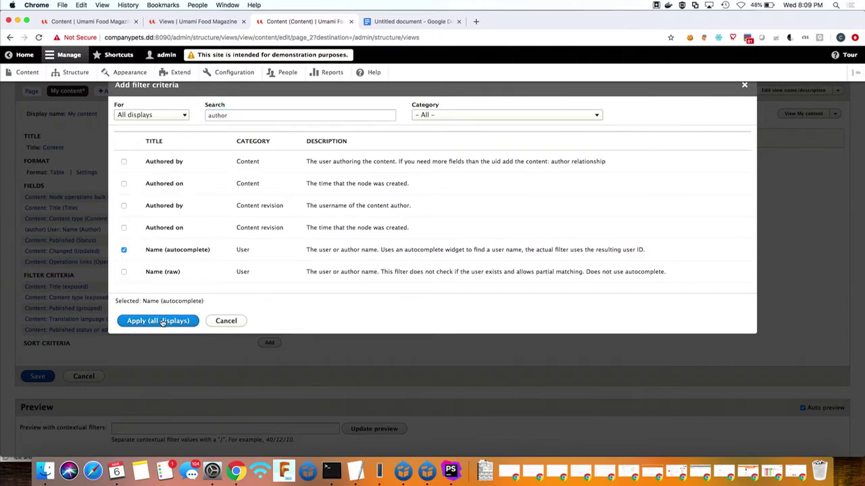
{"action": "left_click", "coordinate": [162, 322]}
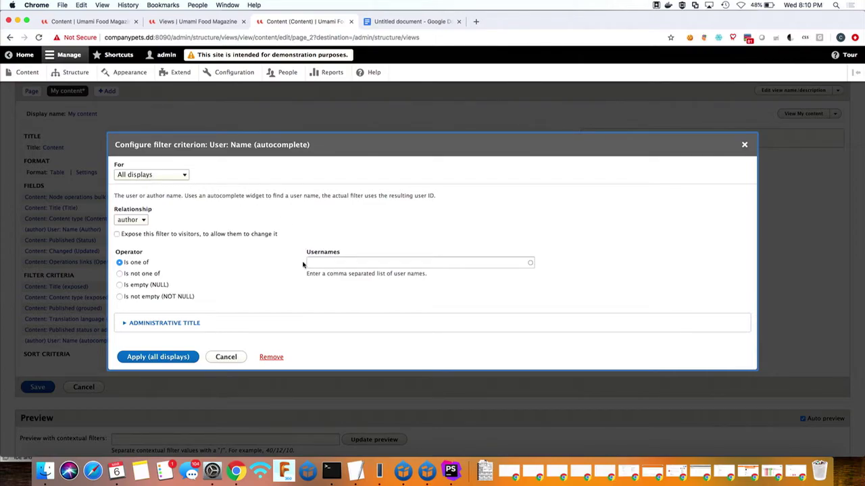
{"action": "left_click", "coordinate": [270, 358]}
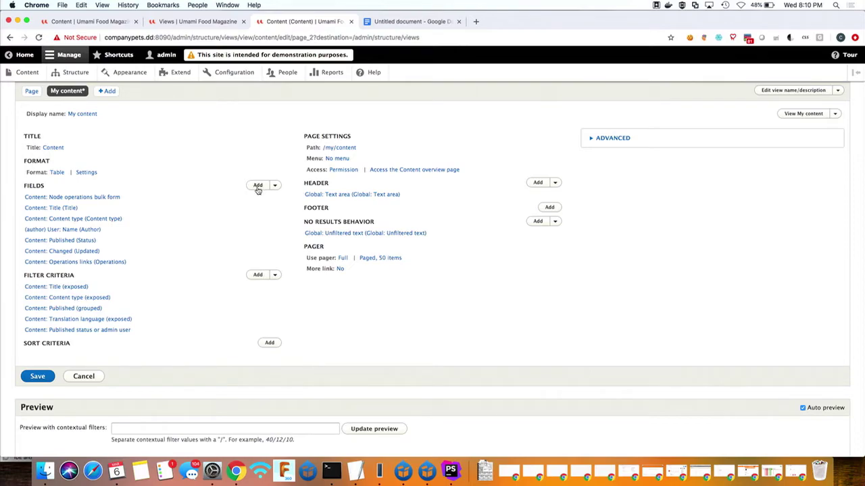
- Add a Content: Authored by filter to this page display only
{"action": "left_click", "coordinate": [258, 275]}
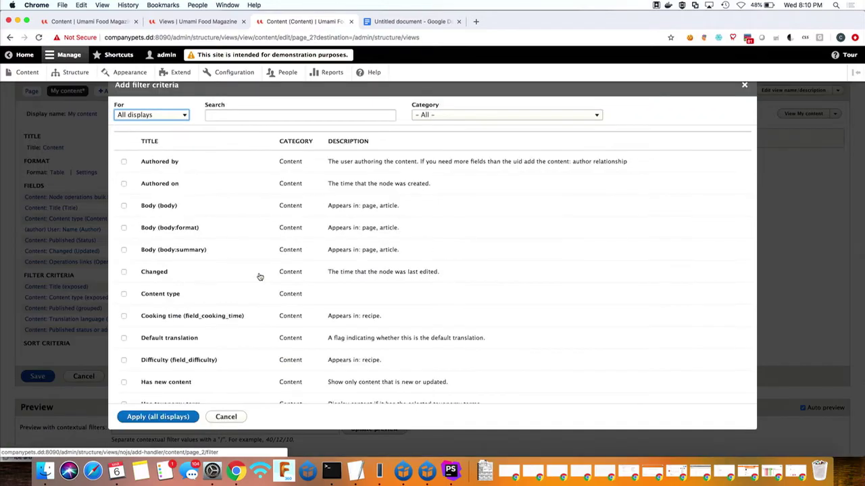
{"action": "left_click", "coordinate": [124, 163]}
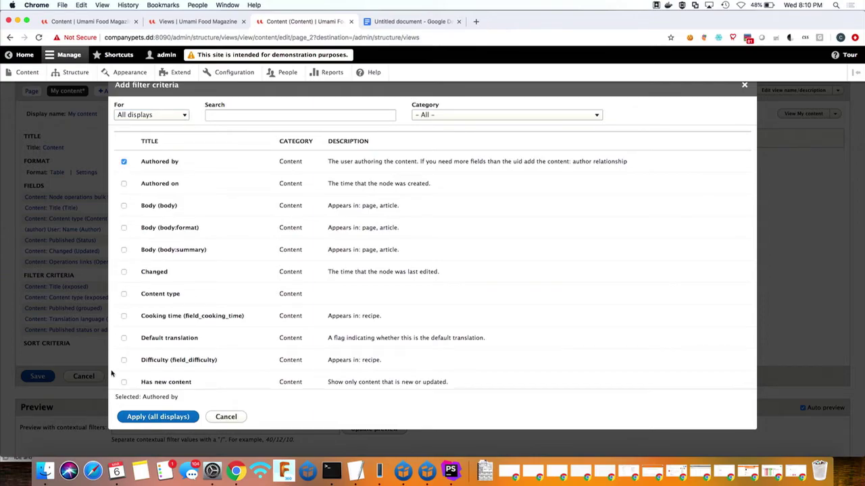
{"action": "left_click", "coordinate": [156, 419]}
{"action": "left_click", "coordinate": [163, 119]}
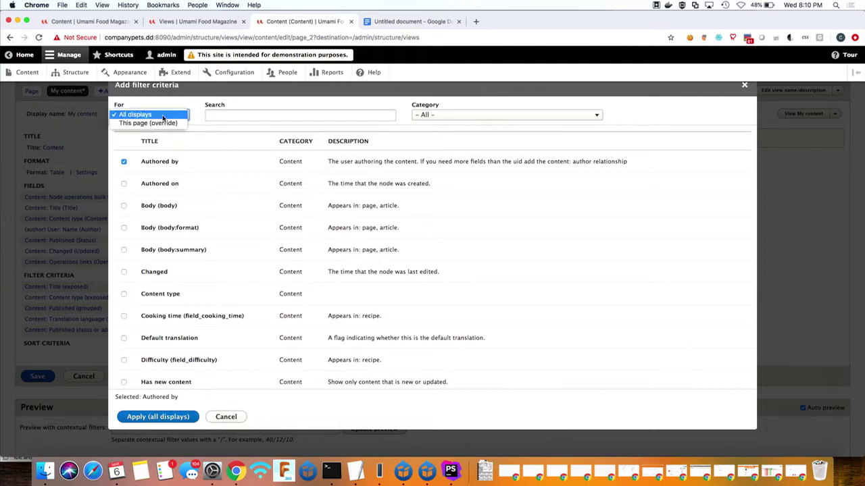
{"action": "left_click", "coordinate": [163, 124]}
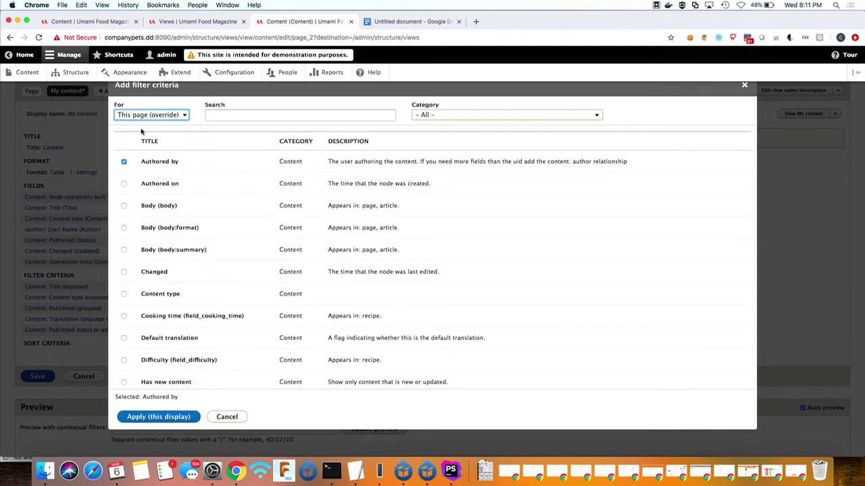
{"action": "left_click", "coordinate": [157, 418]}
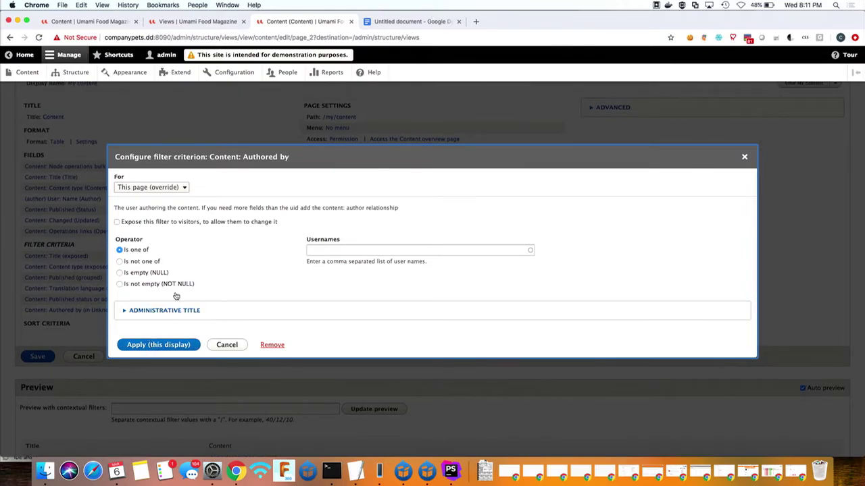
- Set the Authored by filter's username to admin and apply it
{"action": "left_click", "coordinate": [330, 249]}
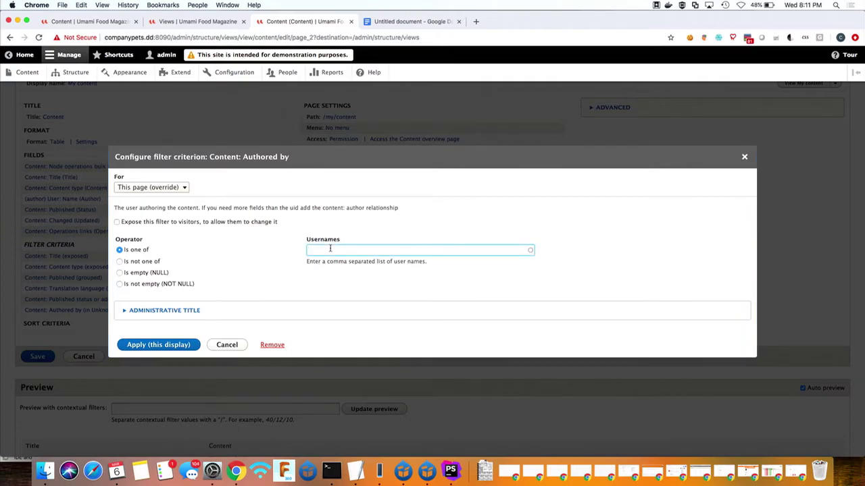
{"action": "type", "text": "1"}
{"action": "key", "text": "BackSpace"}
{"action": "type", "text": "admin"}
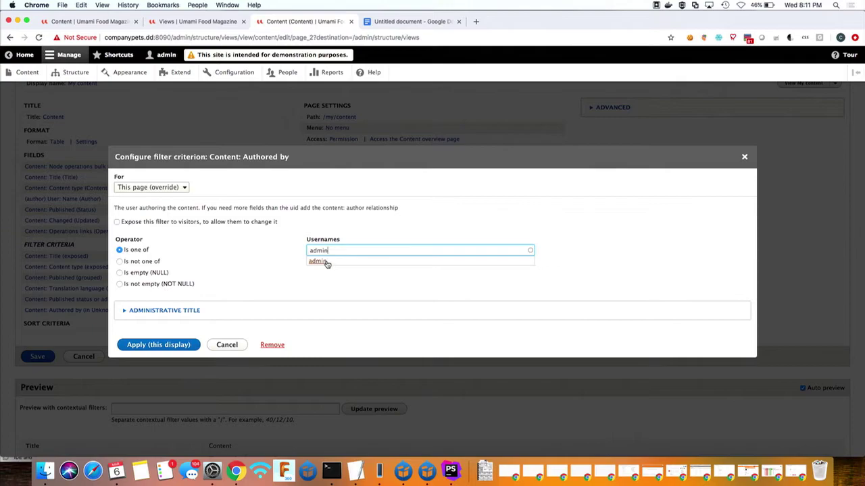
{"action": "left_click", "coordinate": [322, 262]}
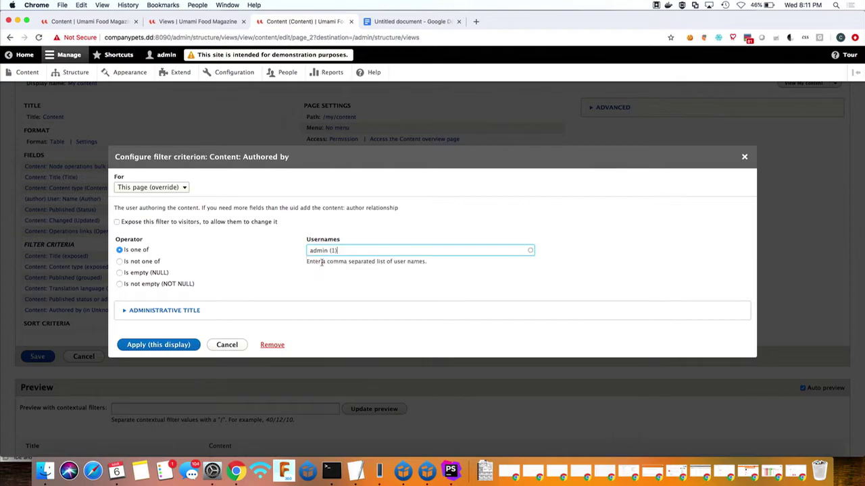
{"action": "left_click", "coordinate": [155, 345]}
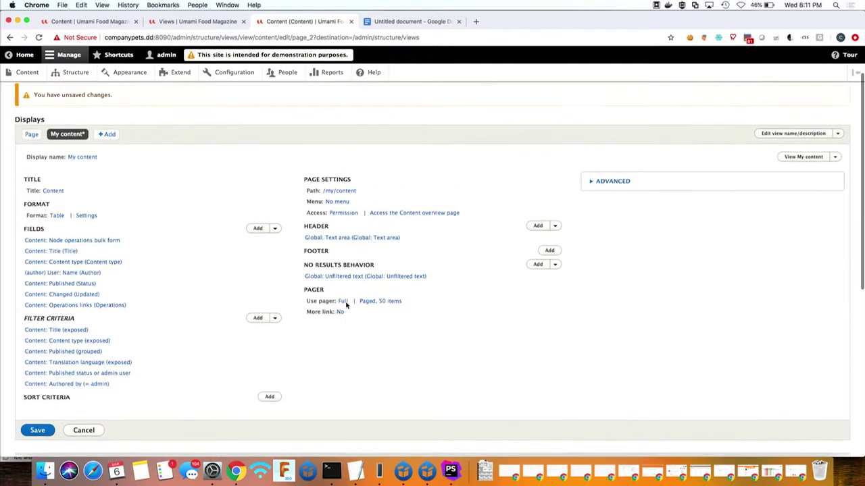
- Change the display description to 'shows the content of the admin user'
{"action": "left_click", "coordinate": [86, 189]}
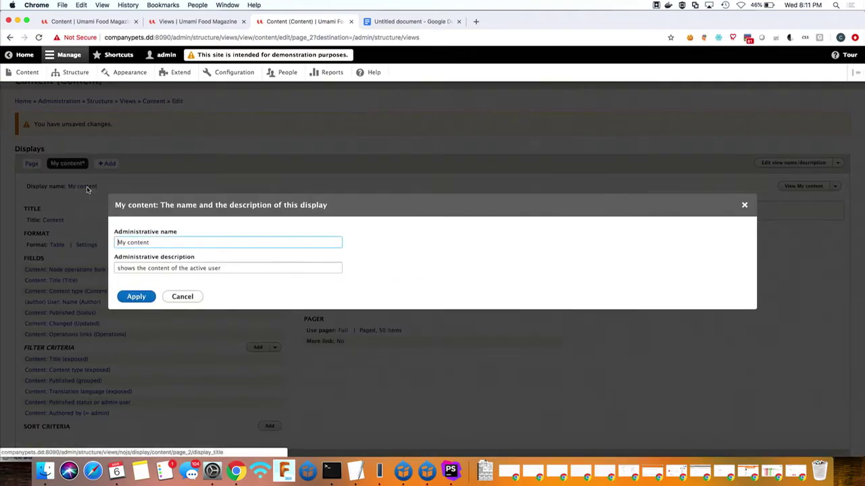
{"action": "left_click", "coordinate": [237, 268]}
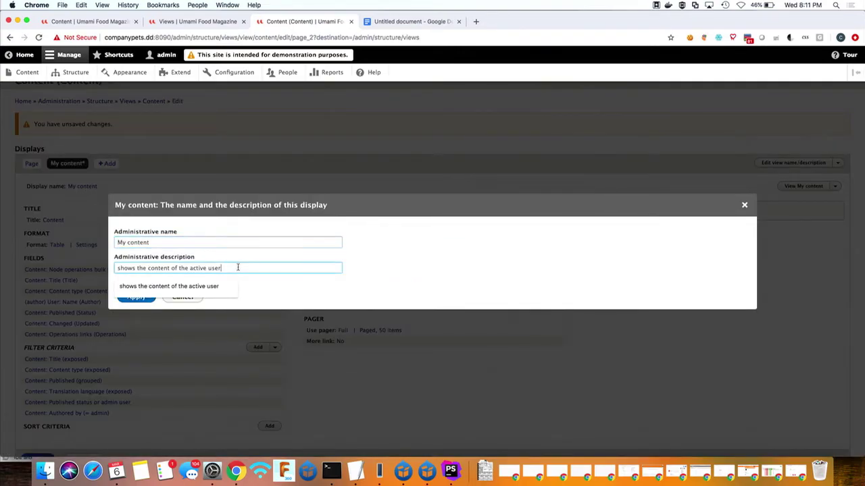
{"action": "left_click_drag", "start_coordinate": [238, 267], "coordinate": [189, 268]}
{"action": "type", "text": "admin user"}
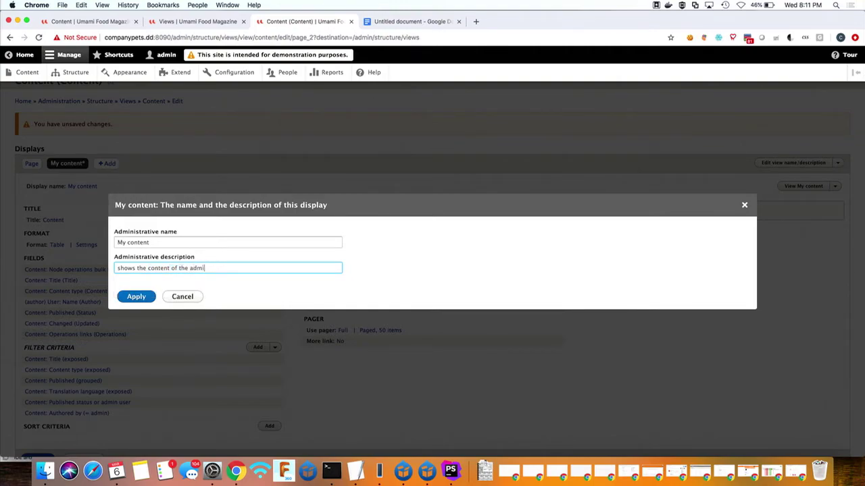
{"action": "left_click", "coordinate": [136, 297]}
- Save the Content view
{"action": "scroll", "coordinate": [187, 439], "scroll_direction": "down", "scroll_amount": 3}
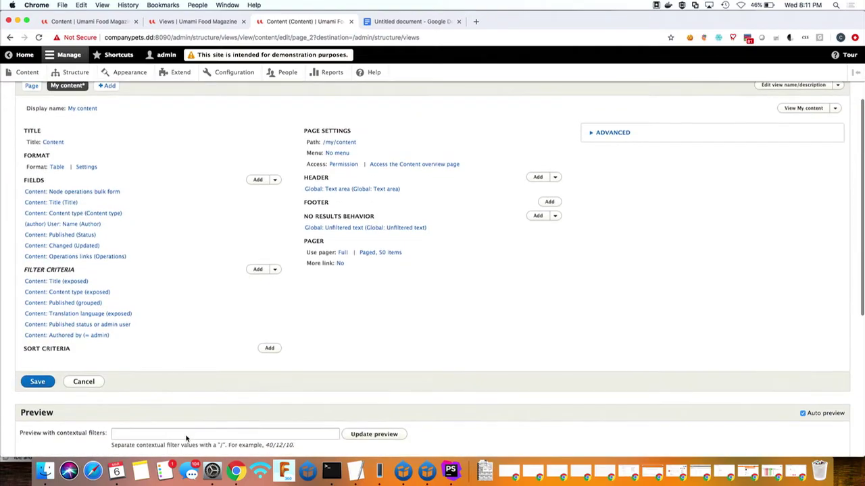
{"action": "scroll", "coordinate": [246, 371], "scroll_direction": "up", "scroll_amount": 1}
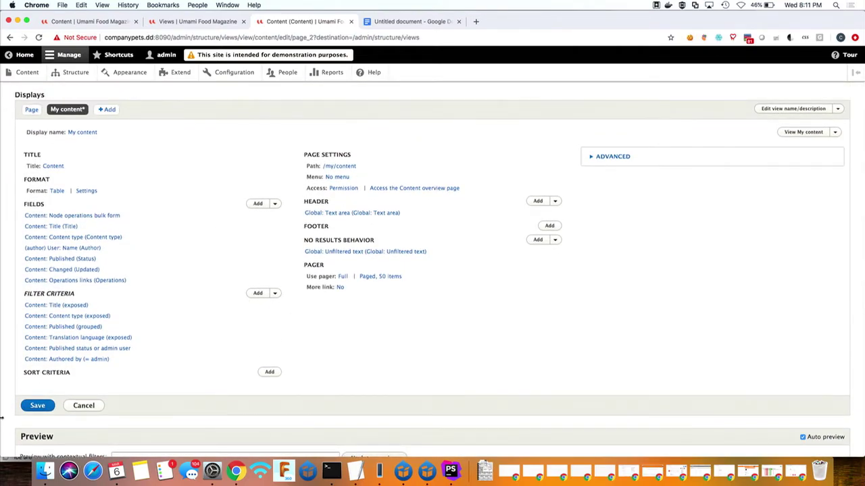
{"action": "left_click", "coordinate": [39, 407]}
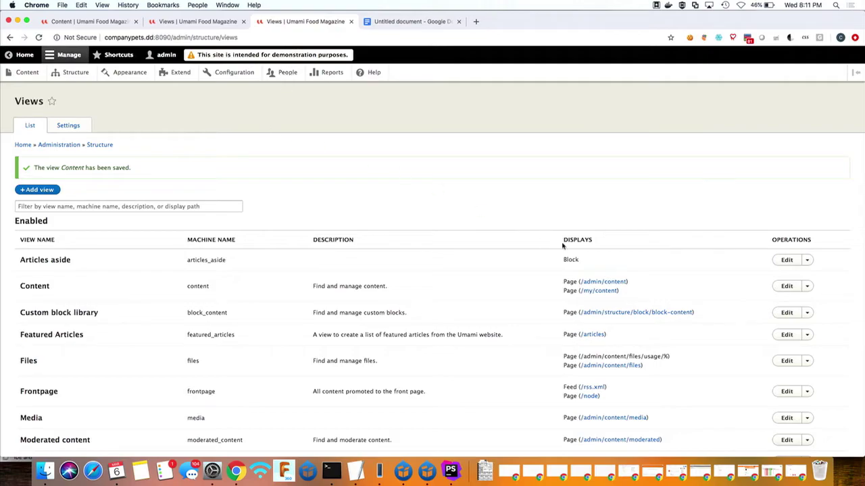
{"action": "right_click", "coordinate": [601, 296]}
- Open /my/content in a new tab and view its empty Content listing
{"action": "left_click", "coordinate": [628, 300]}
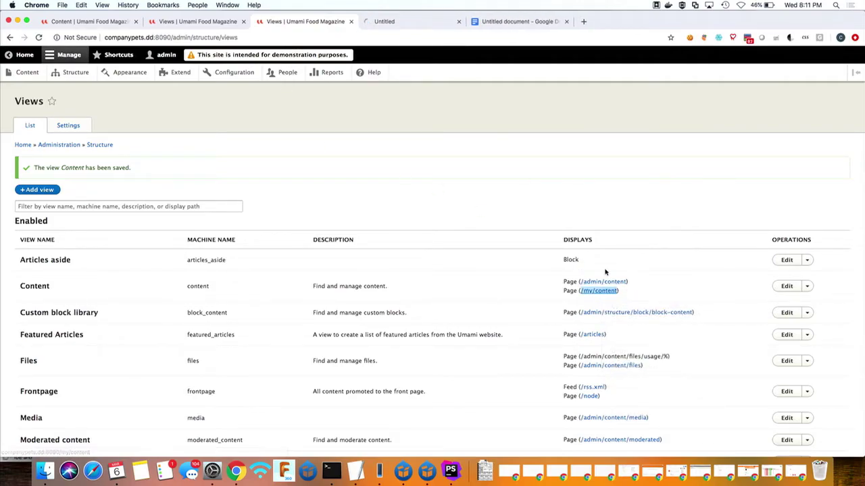
{"action": "left_click", "coordinate": [403, 22]}
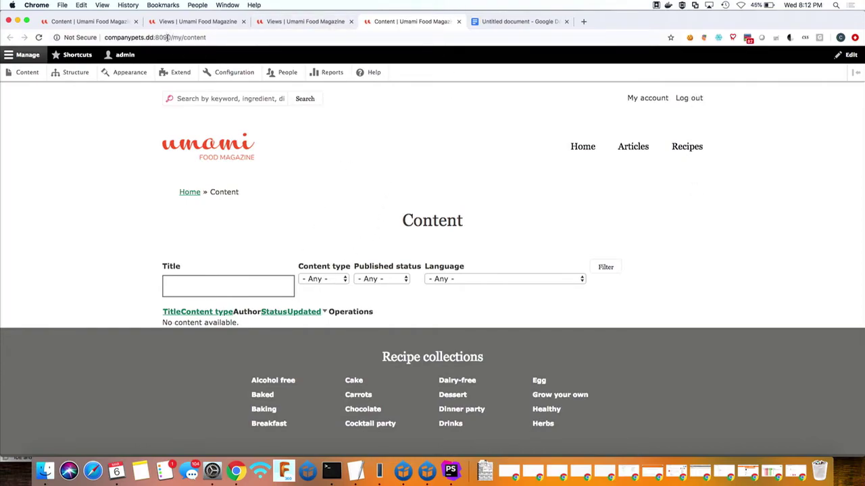
{"action": "left_click_drag", "start_coordinate": [167, 37], "coordinate": [212, 36]}
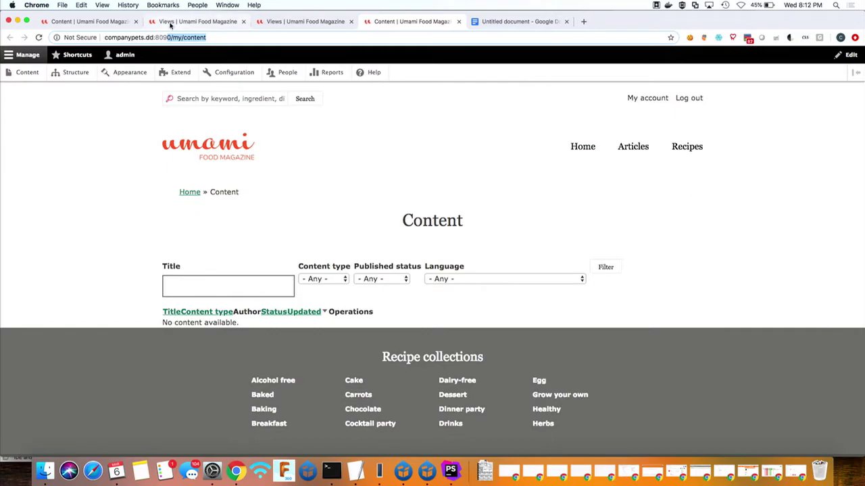
- Go back to the Content view editor from the Views list and open the +Add display menu
{"action": "left_click", "coordinate": [188, 24]}
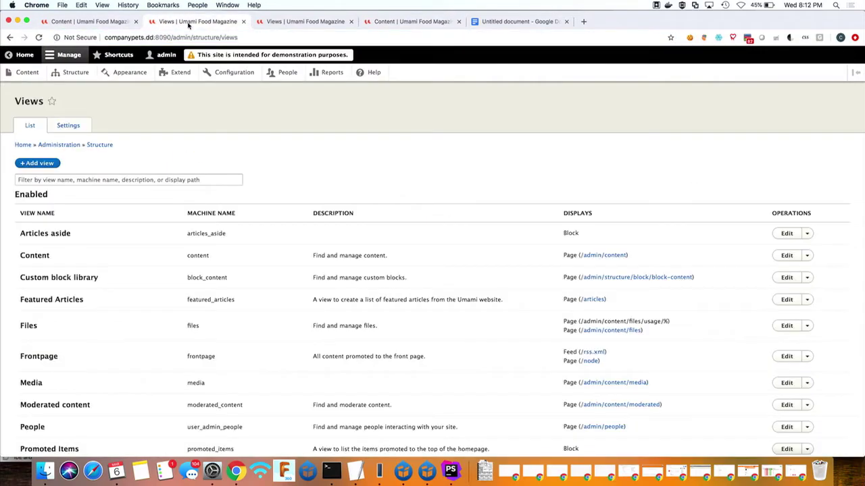
{"action": "left_click", "coordinate": [283, 25]}
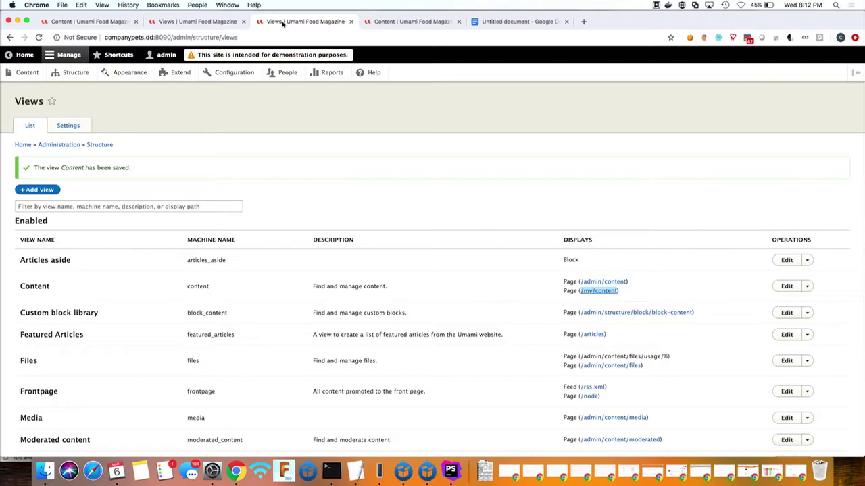
{"action": "left_click", "coordinate": [395, 23]}
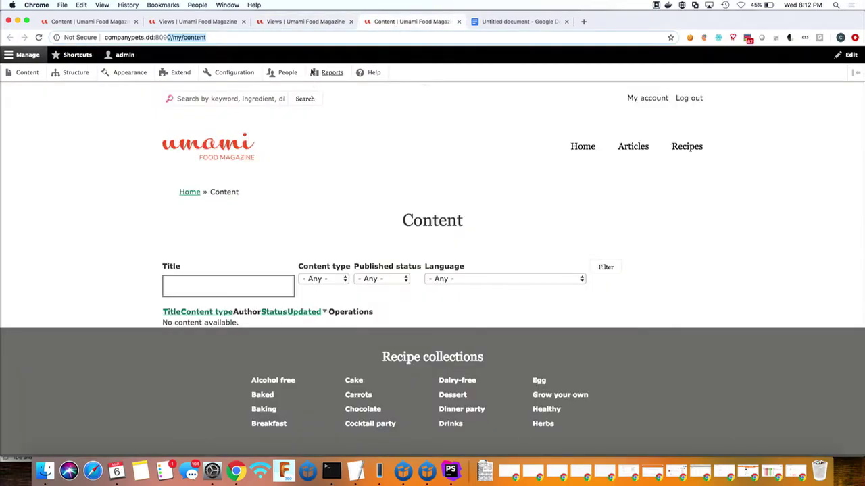
{"action": "left_click", "coordinate": [308, 22]}
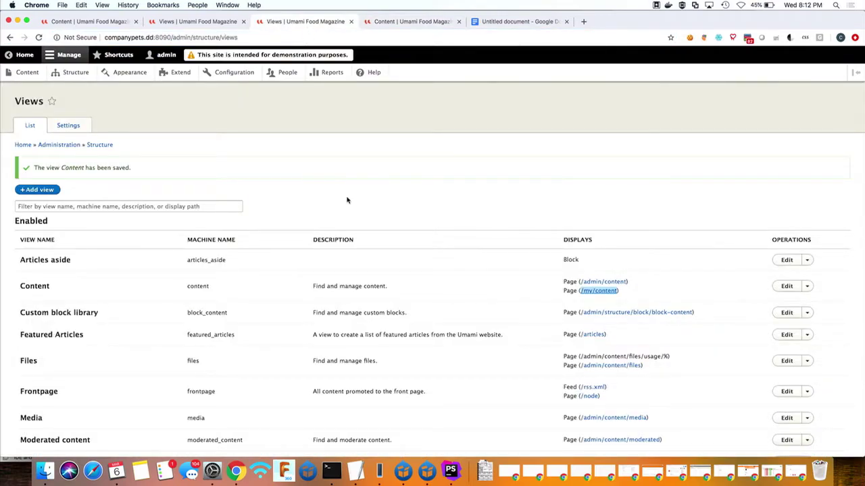
{"action": "key", "text": "super+bracketleft"}
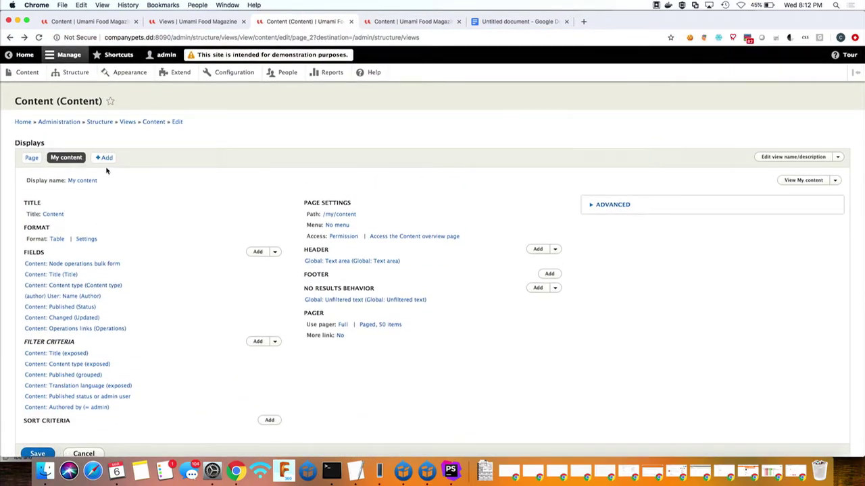
{"action": "left_click", "coordinate": [107, 160]}
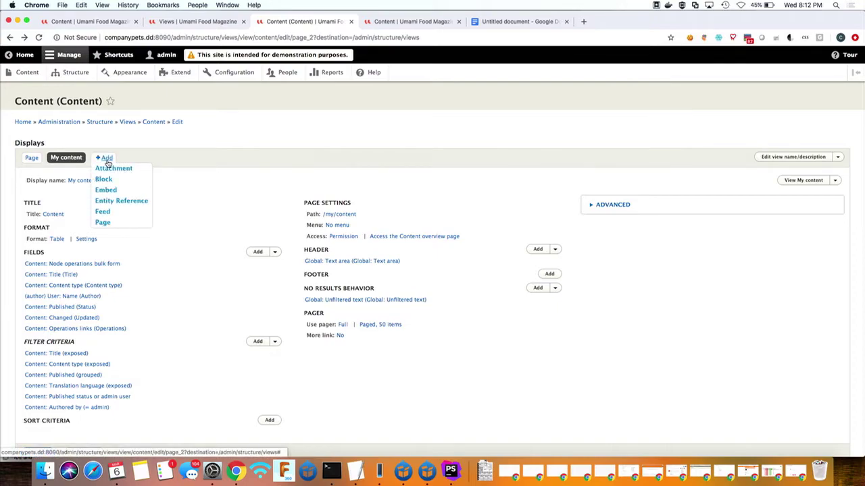
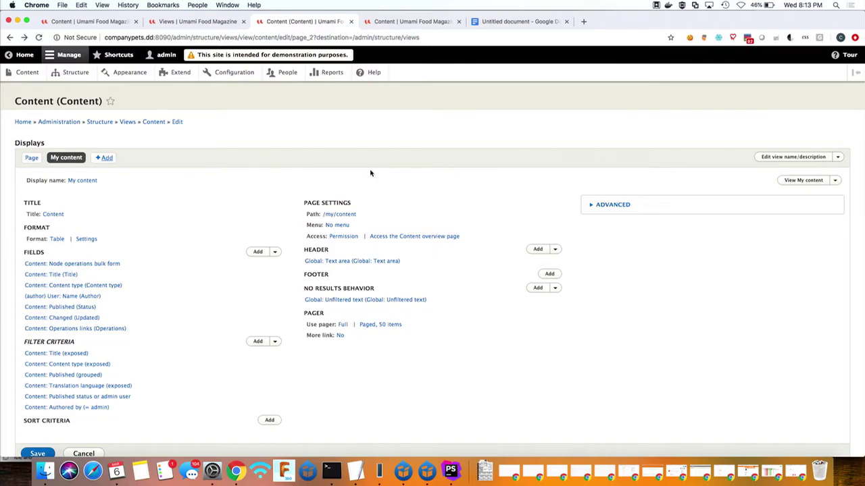
- Expand the My content display's ADVANCED column to reveal contextual filters and relationships
{"action": "left_click", "coordinate": [609, 207]}
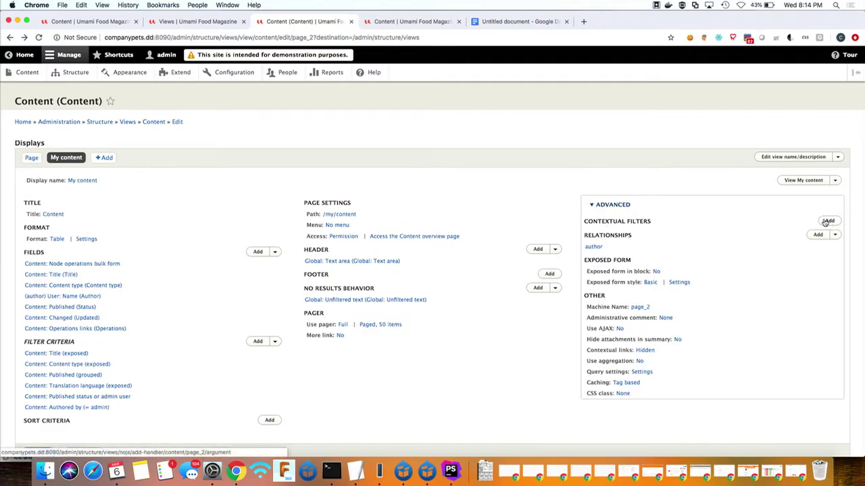
{"action": "scroll", "coordinate": [457, 205], "scroll_direction": "down", "scroll_amount": 1}
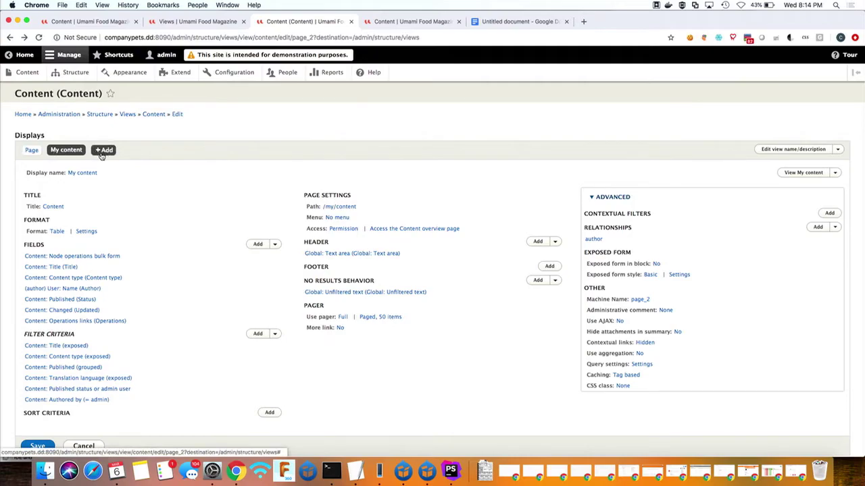
- Add a new Page display via +Add and enter user/content as its path, selecting the path help text
{"action": "left_click", "coordinate": [105, 155]}
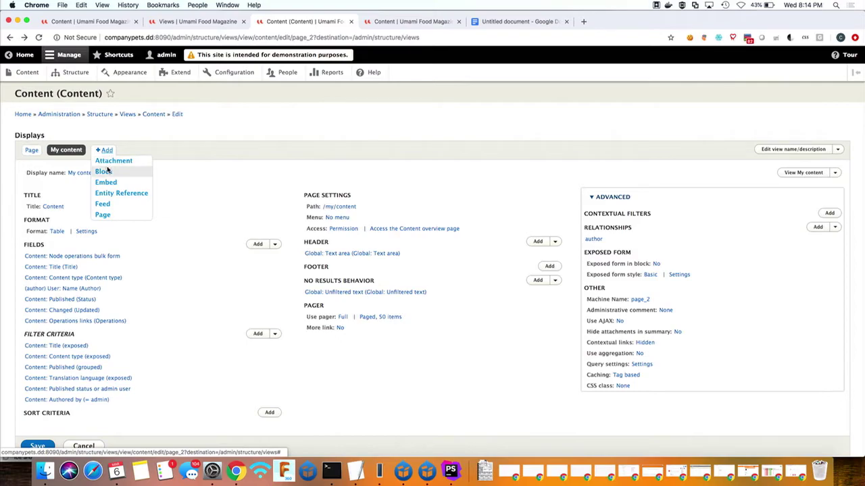
{"action": "left_click", "coordinate": [102, 216]}
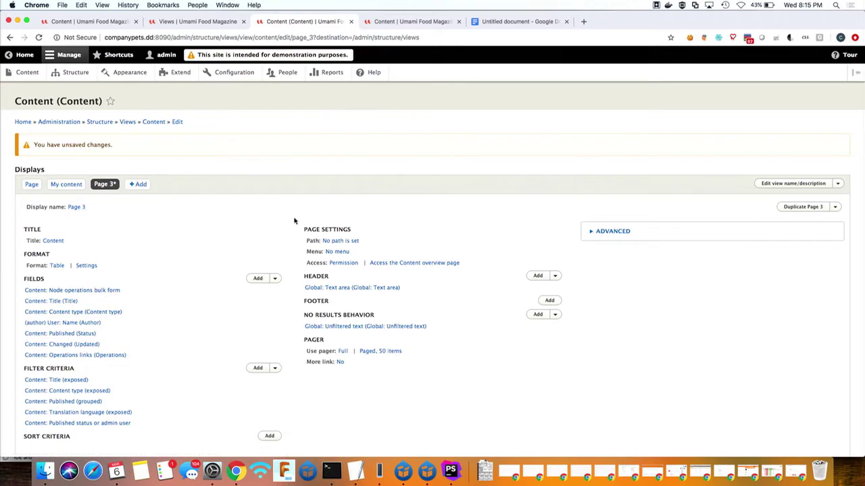
{"action": "left_click", "coordinate": [344, 241]}
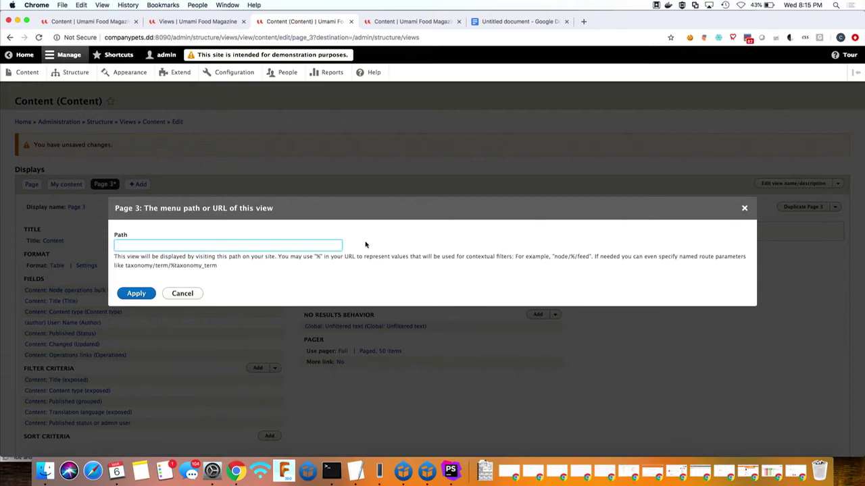
{"action": "type", "text": "user/content"}
{"action": "left_click", "coordinate": [224, 270]}
{"action": "left_click_drag", "start_coordinate": [224, 270], "coordinate": [116, 257]}
{"action": "left_click", "coordinate": [110, 259]}
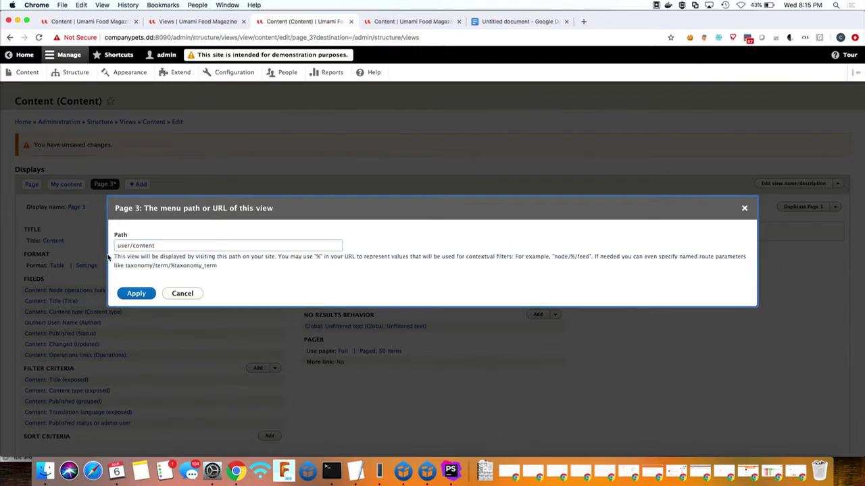
{"action": "triple_click", "coordinate": [114, 256]}
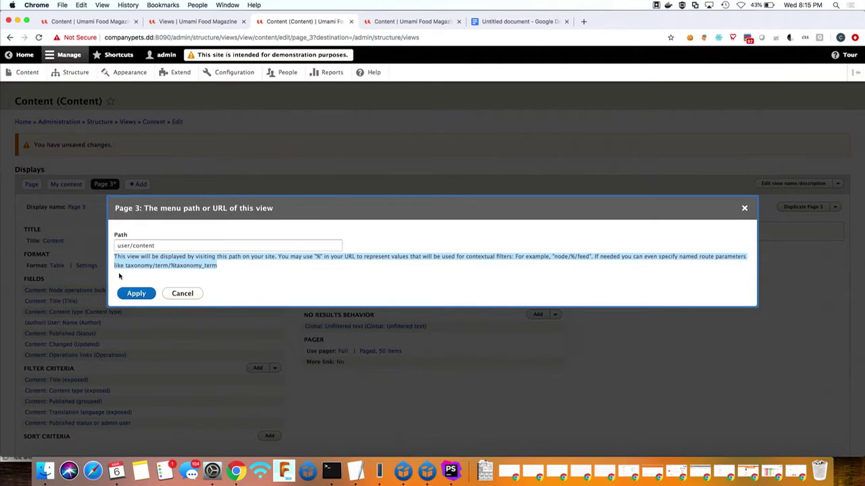
{"action": "left_click", "coordinate": [227, 271]}
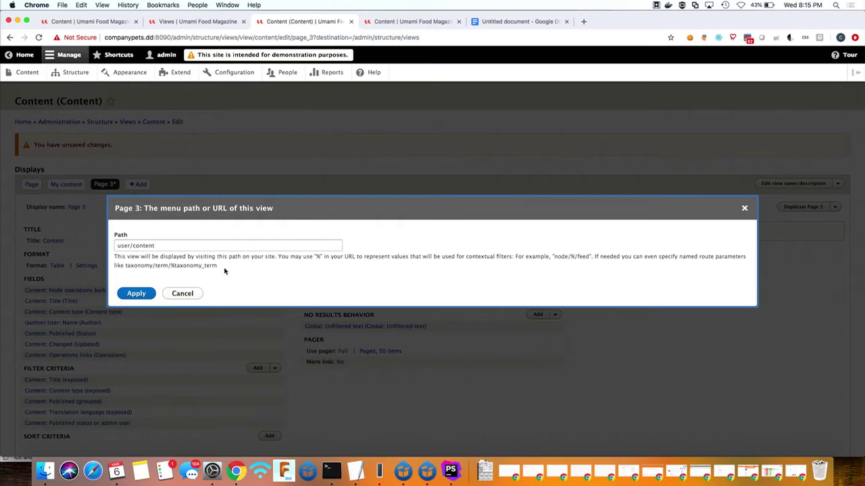
{"action": "scroll", "coordinate": [225, 271], "scroll_direction": "up", "scroll_amount": 5}
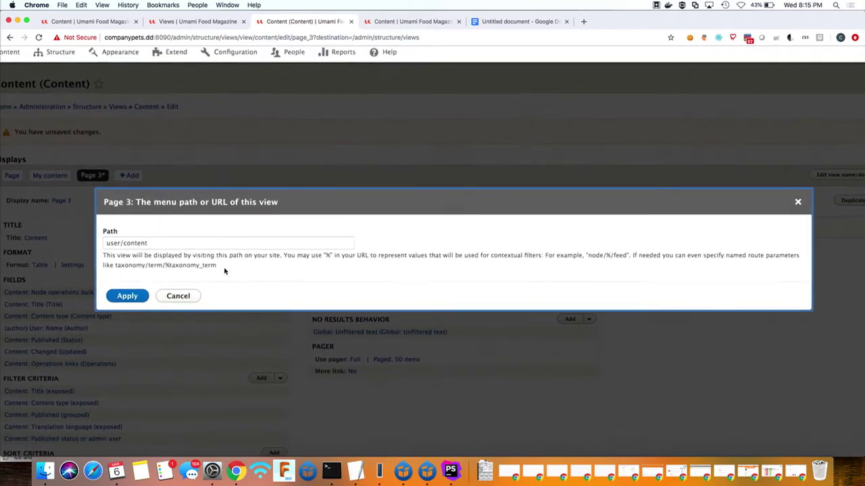
{"action": "scroll", "coordinate": [225, 271], "scroll_direction": "up", "scroll_amount": 3}
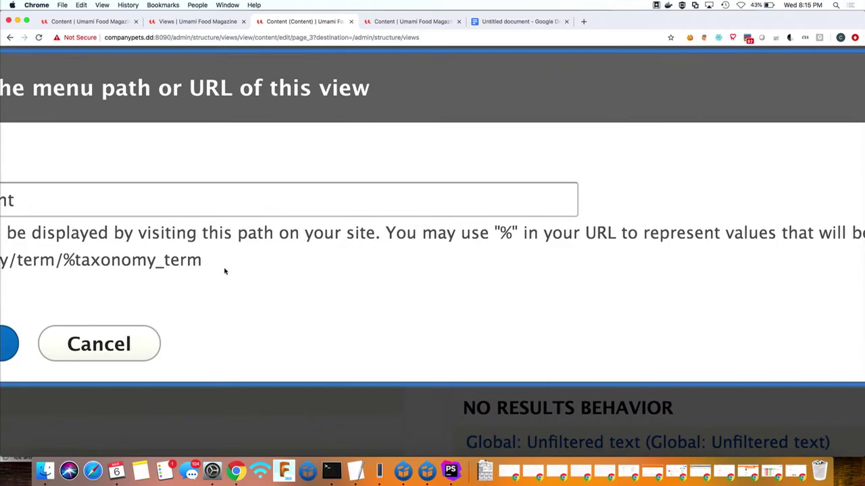
{"action": "scroll", "coordinate": [342, 260], "scroll_direction": "left", "scroll_amount": 5}
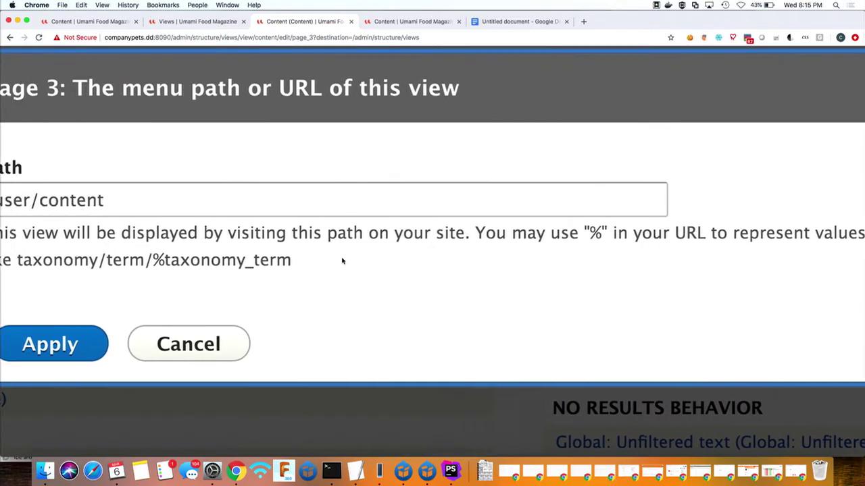
{"action": "scroll", "coordinate": [342, 260], "scroll_direction": "right", "scroll_amount": 2}
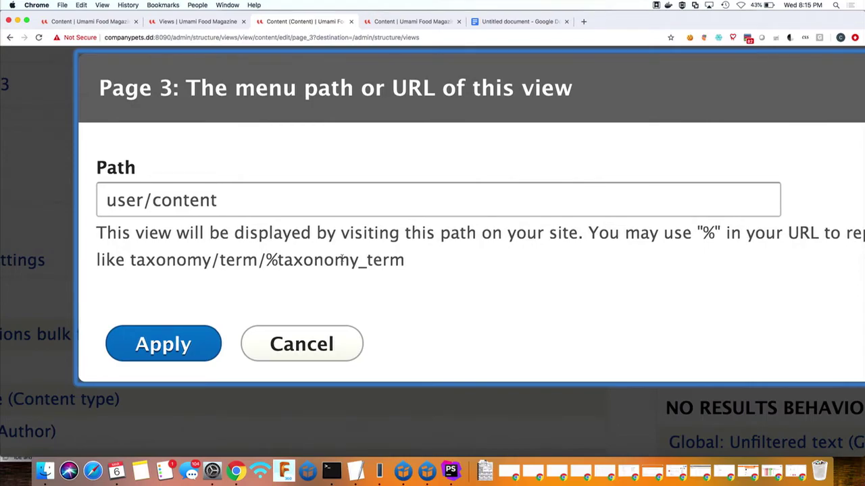
{"action": "scroll", "coordinate": [342, 259], "scroll_direction": "right", "scroll_amount": 2}
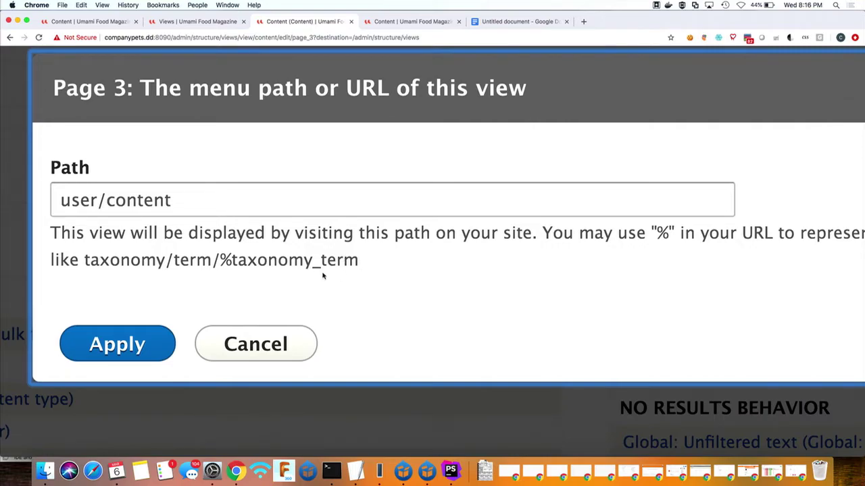
{"action": "scroll", "coordinate": [344, 266], "scroll_direction": "down", "scroll_amount": 5}
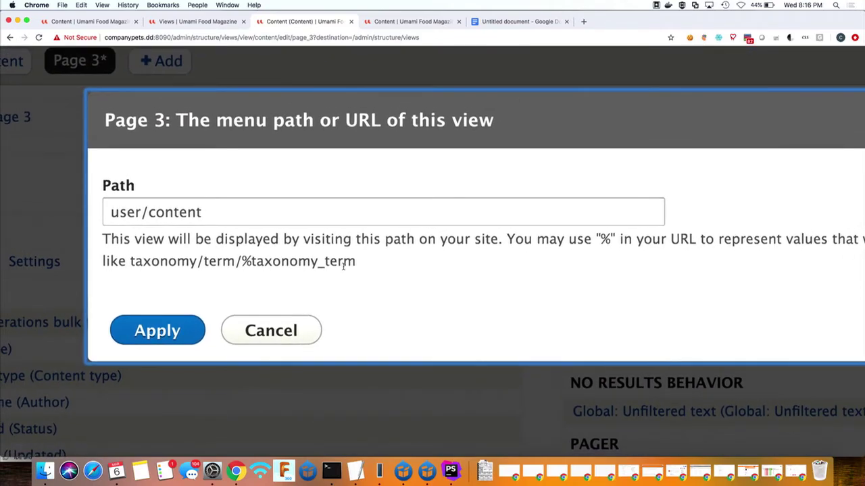
{"action": "scroll", "coordinate": [344, 267], "scroll_direction": "right", "scroll_amount": 5}
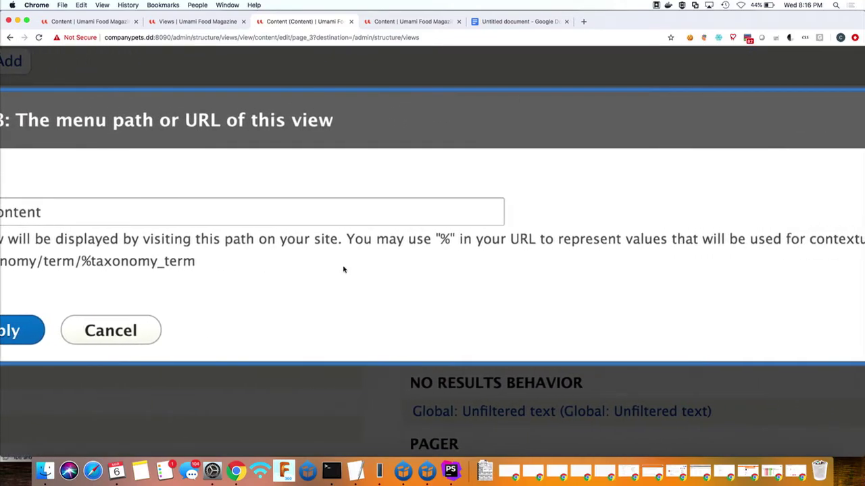
{"action": "scroll", "coordinate": [343, 269], "scroll_direction": "left", "scroll_amount": 5}
{"action": "scroll", "coordinate": [441, 246], "scroll_direction": "right", "scroll_amount": 2}
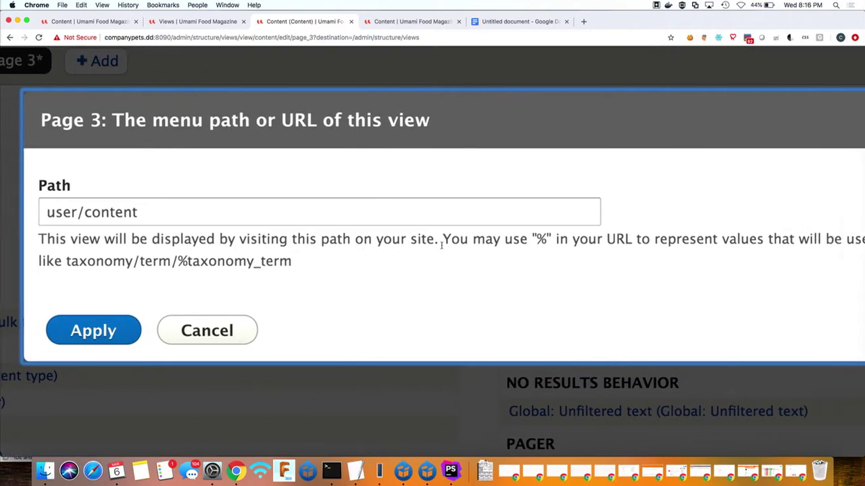
{"action": "scroll", "coordinate": [441, 246], "scroll_direction": "right", "scroll_amount": 15}
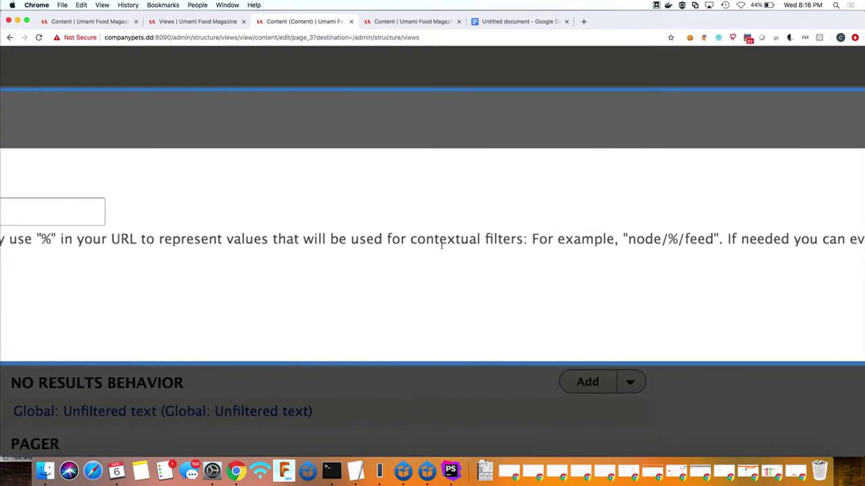
{"action": "scroll", "coordinate": [441, 246], "scroll_direction": "right", "scroll_amount": 5}
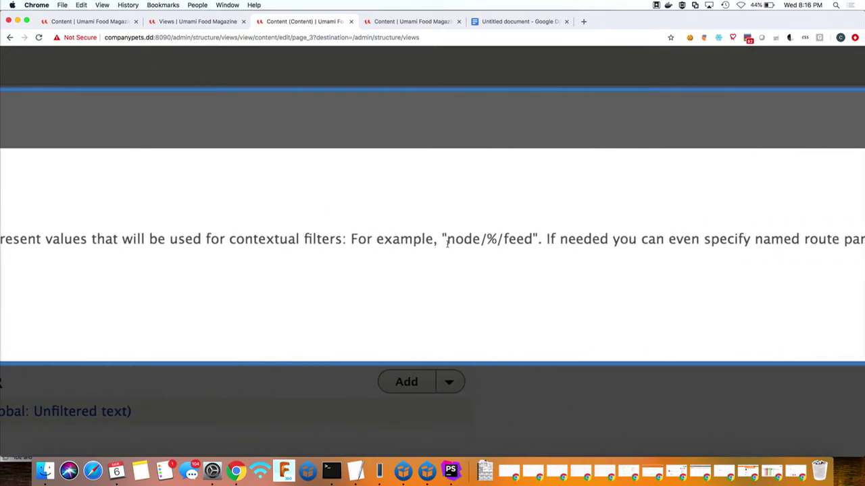
{"action": "left_click_drag", "start_coordinate": [481, 241], "coordinate": [501, 242]}
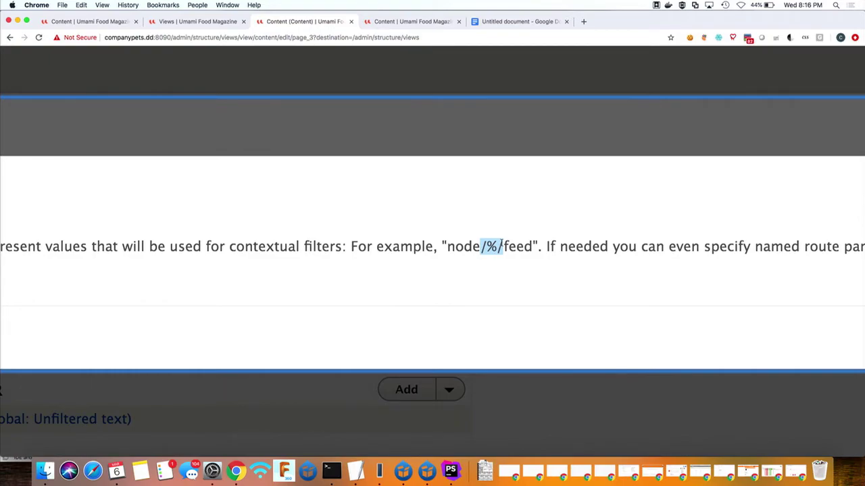
{"action": "left_click", "coordinate": [500, 247]}
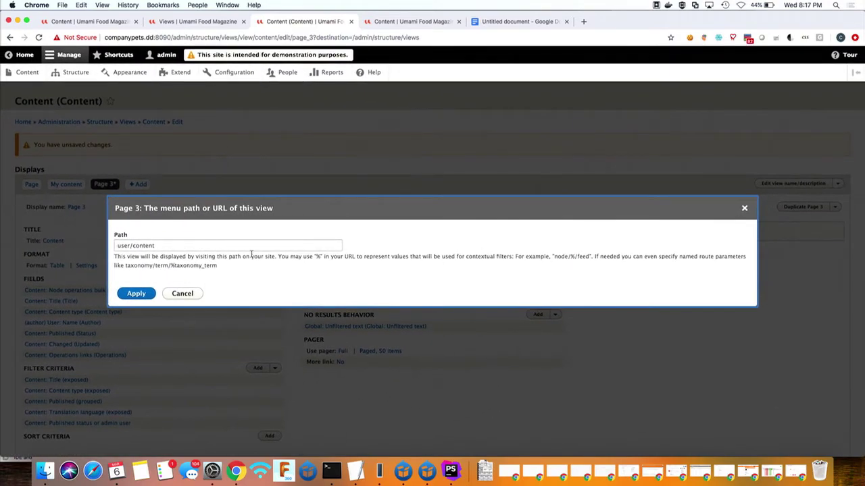
- Save user/content as the path and start a contextual filter for this page only (override)
{"action": "left_click", "coordinate": [135, 293]}
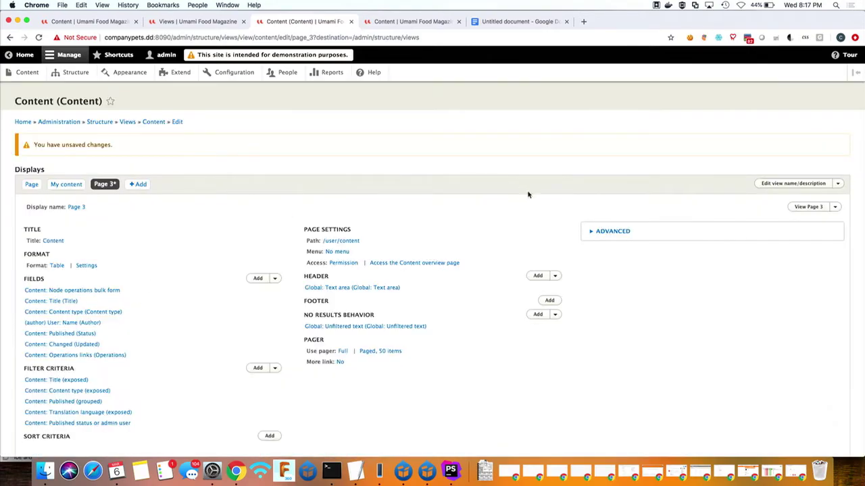
{"action": "left_click", "coordinate": [613, 232]}
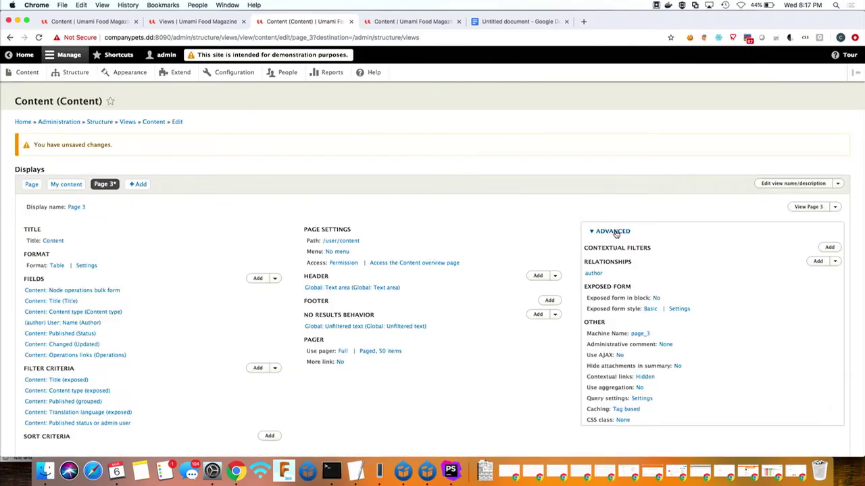
{"action": "left_click", "coordinate": [830, 247]}
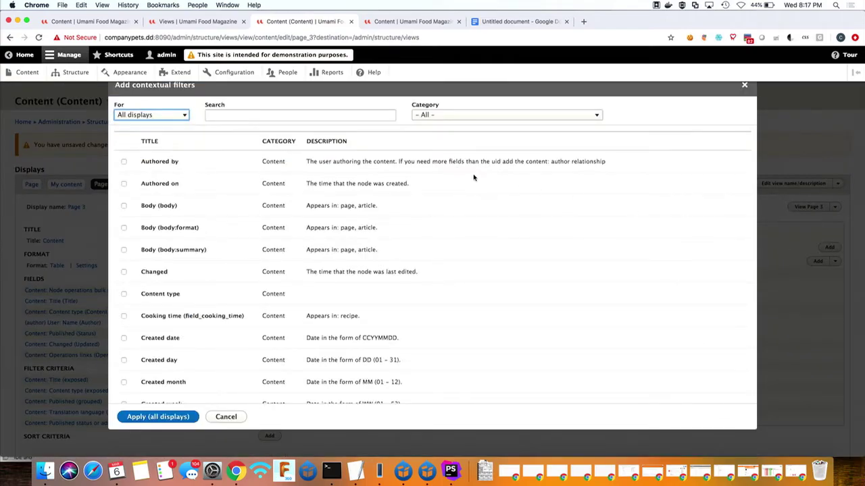
{"action": "left_click", "coordinate": [163, 117]}
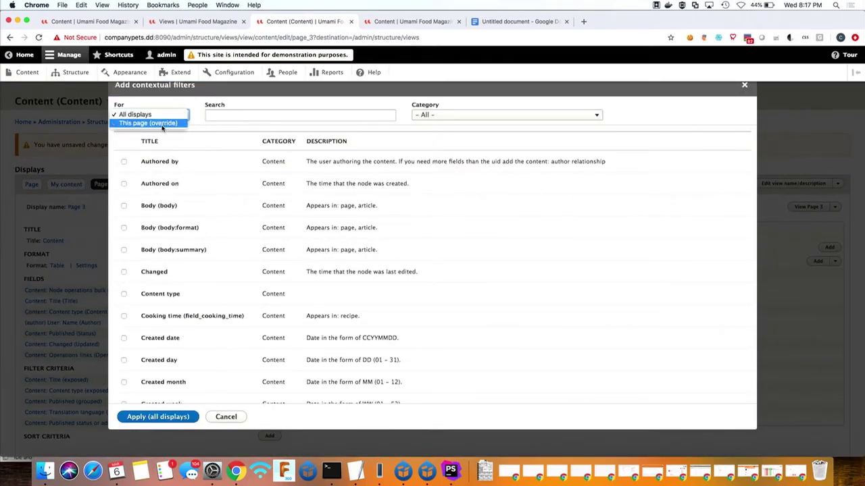
{"action": "left_click", "coordinate": [162, 127]}
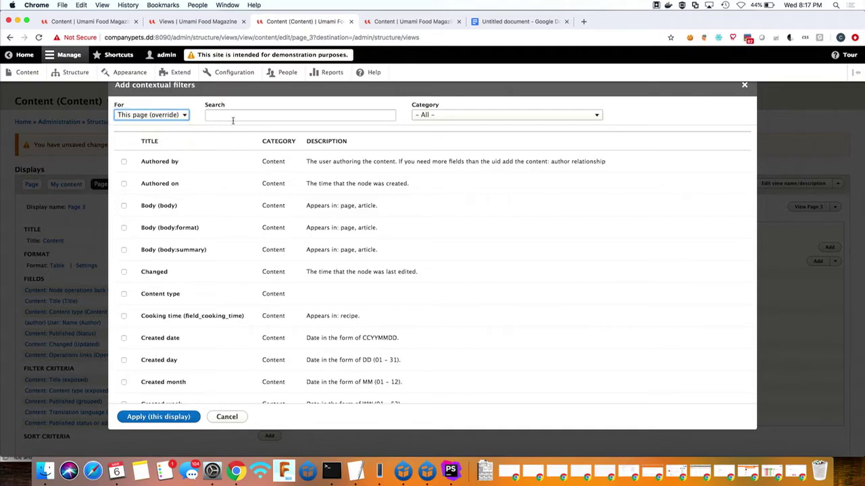
- Search 'user id' and add the User ID (User) contextual filter
{"action": "left_click", "coordinate": [272, 116]}
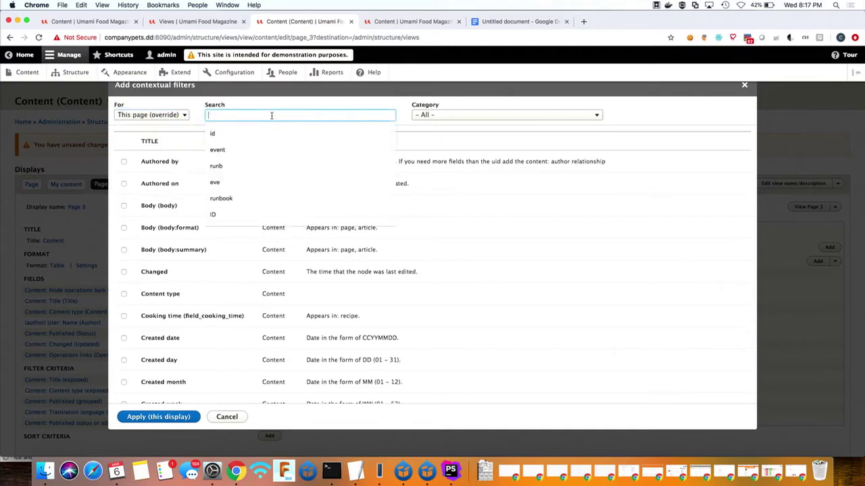
{"action": "type", "text": "uid"}
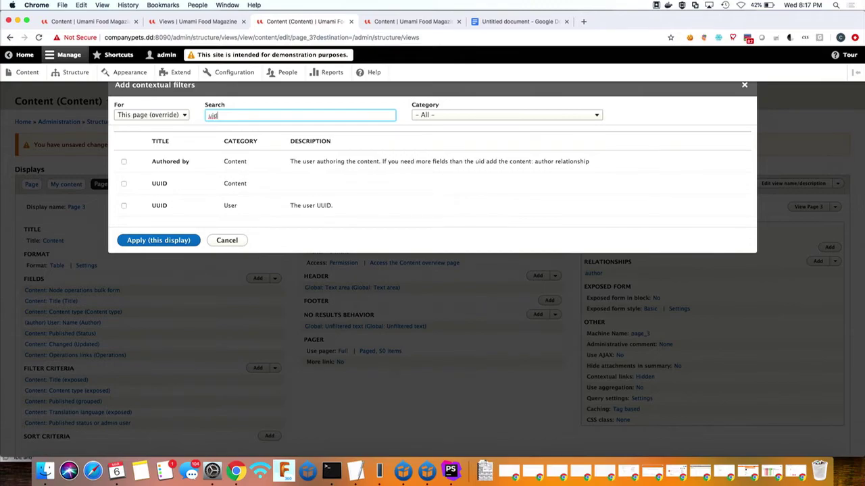
{"action": "key", "text": "shift+Left"}
{"action": "key", "text": "shift+Left"}
{"action": "key", "text": "shift+Left"}
{"action": "type", "text": "user id"}
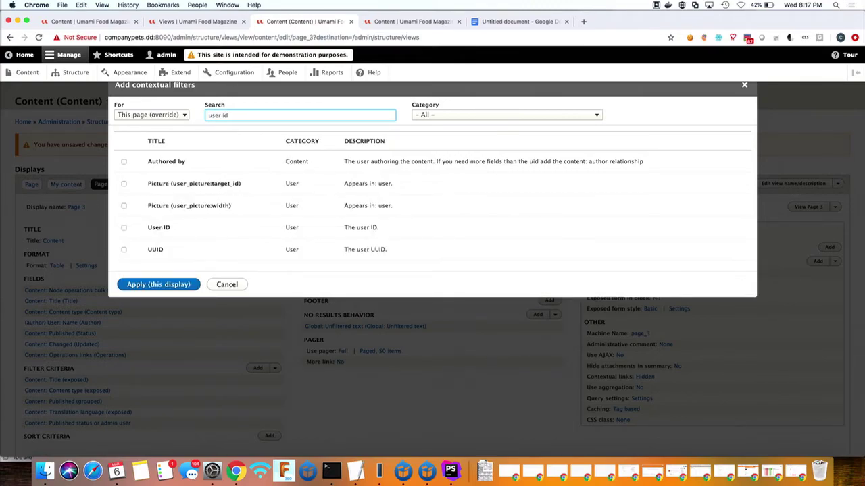
{"action": "left_click", "coordinate": [123, 229]}
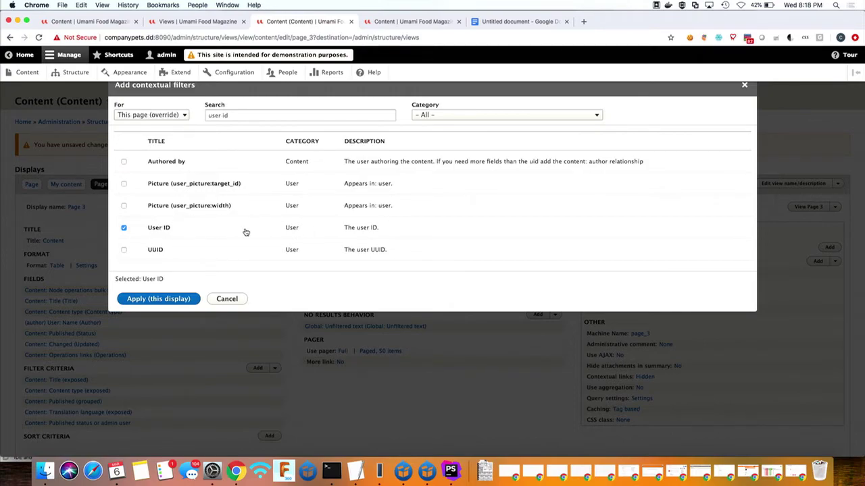
{"action": "left_click", "coordinate": [149, 299]}
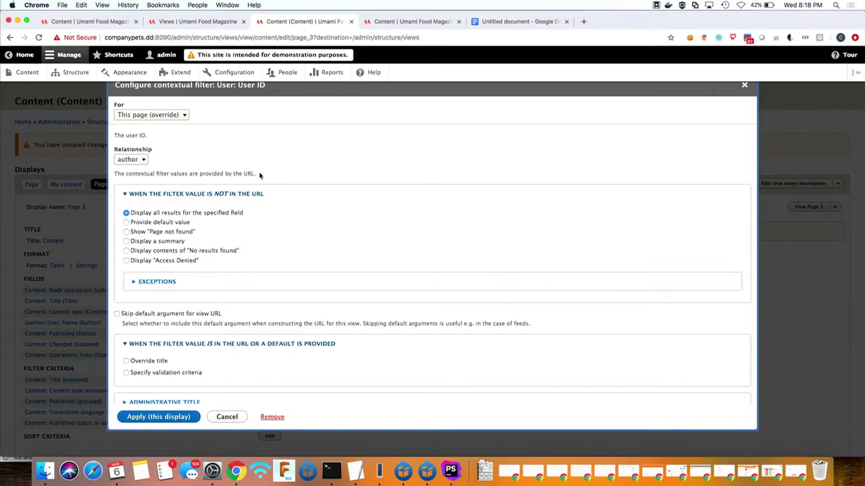
- Show 'Page not found' when no filter value is given and enable validation criteria
{"action": "scroll", "coordinate": [255, 186], "scroll_direction": "down", "scroll_amount": 2}
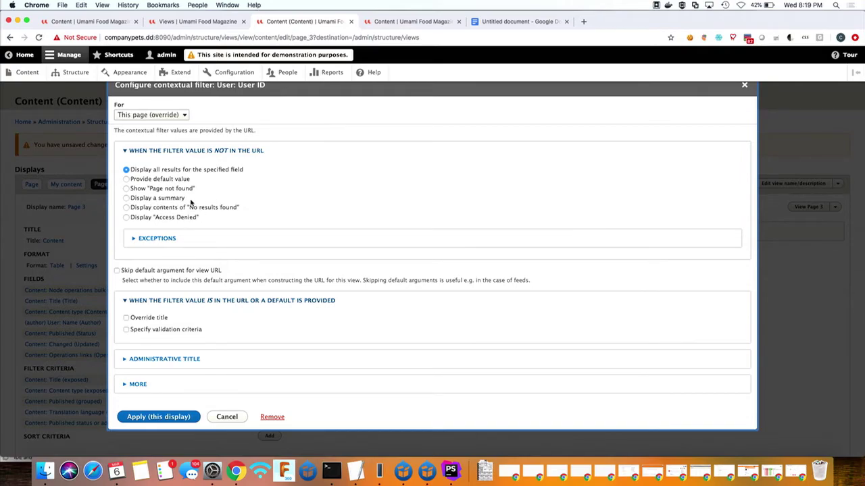
{"action": "scroll", "coordinate": [157, 195], "scroll_direction": "down", "scroll_amount": 1}
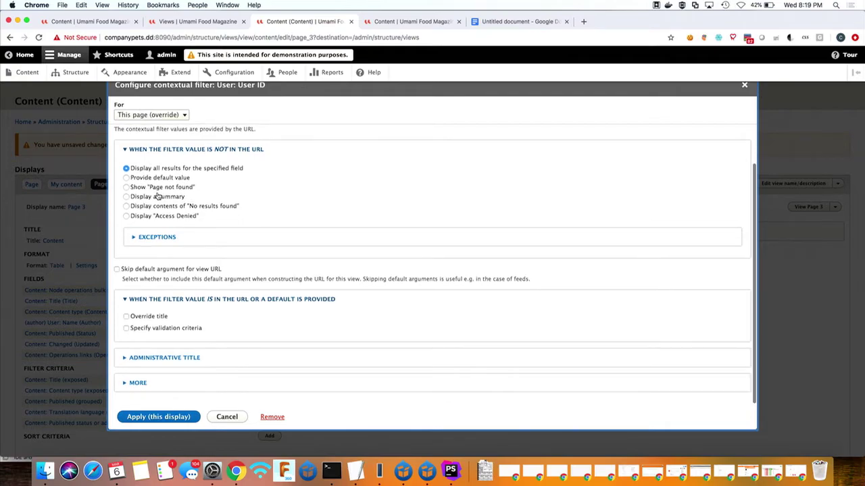
{"action": "left_click", "coordinate": [127, 188]}
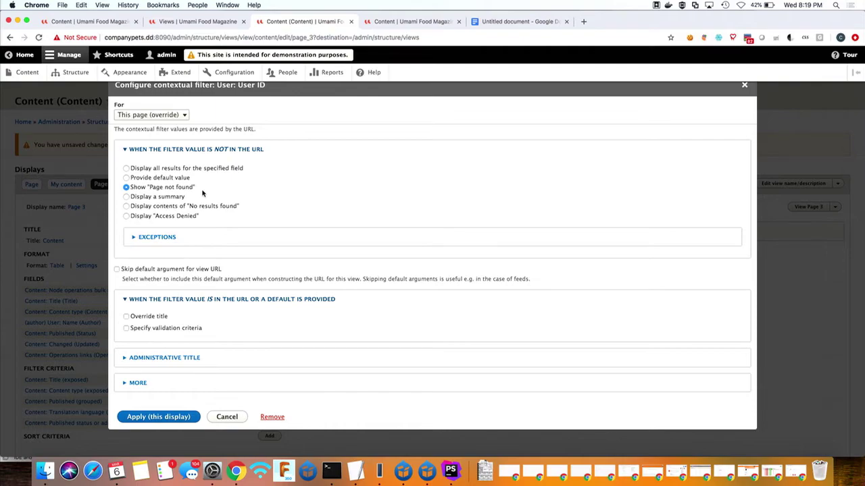
{"action": "scroll", "coordinate": [202, 193], "scroll_direction": "down", "scroll_amount": 2}
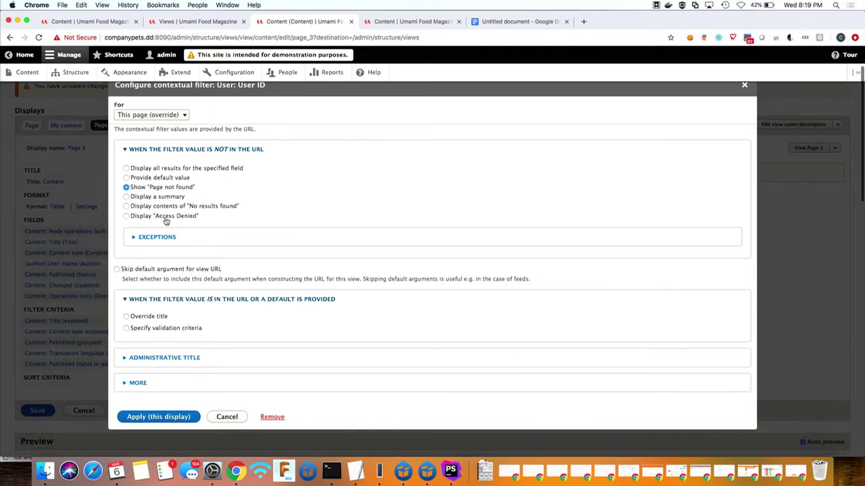
{"action": "left_click", "coordinate": [126, 328]}
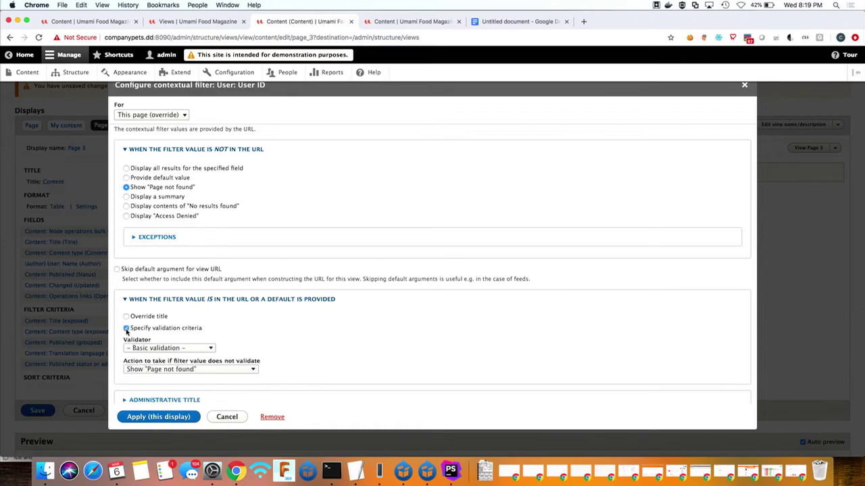
{"action": "scroll", "coordinate": [198, 336], "scroll_direction": "down", "scroll_amount": 2}
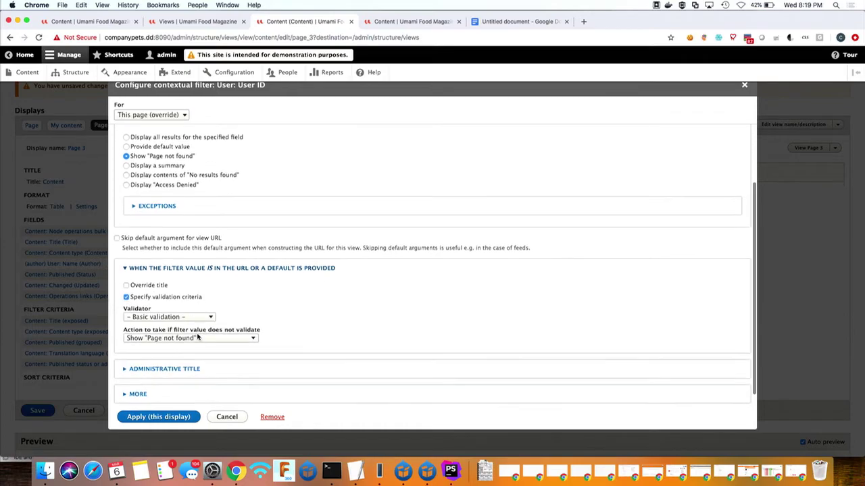
- Set the validator to User ID and apply the filter settings to this display
{"action": "left_click", "coordinate": [187, 315]}
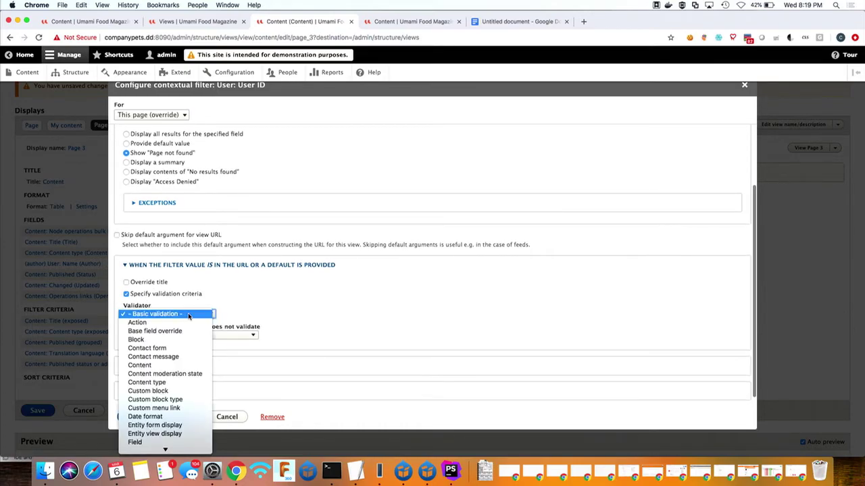
{"action": "scroll", "coordinate": [178, 351], "scroll_direction": "down", "scroll_amount": 1}
{"action": "scroll", "coordinate": [178, 352], "scroll_direction": "down", "scroll_amount": 10}
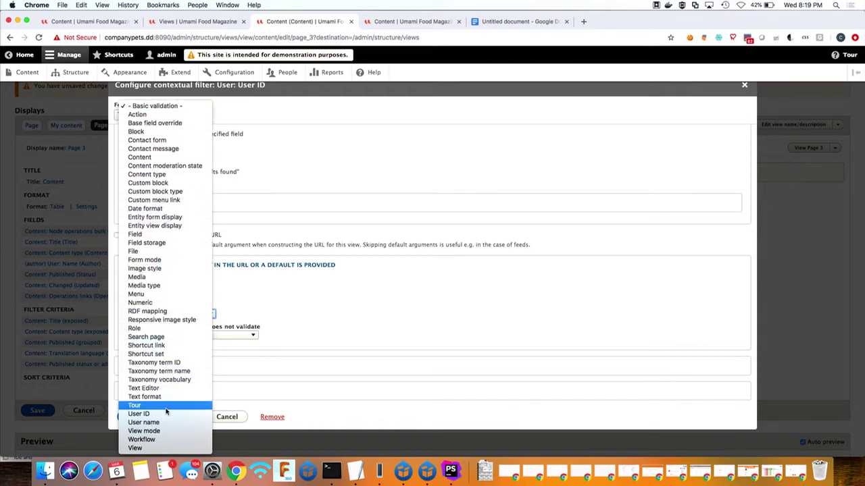
{"action": "left_click", "coordinate": [167, 415]}
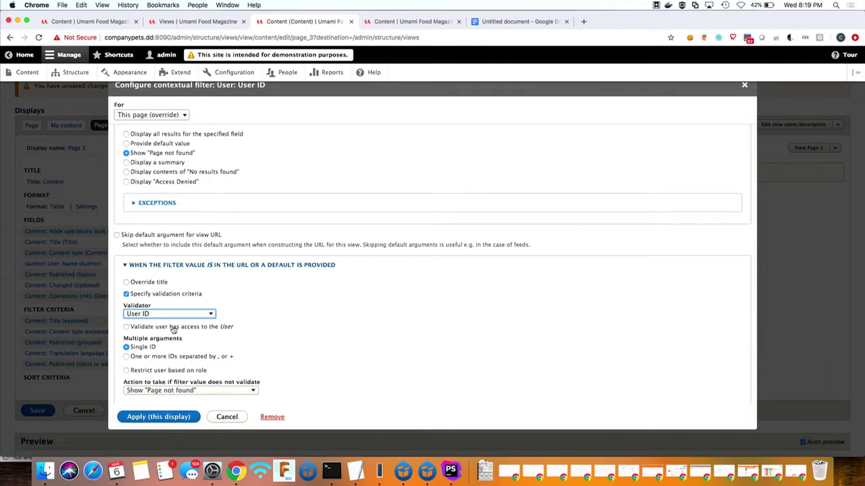
{"action": "scroll", "coordinate": [367, 346], "scroll_direction": "down", "scroll_amount": 3}
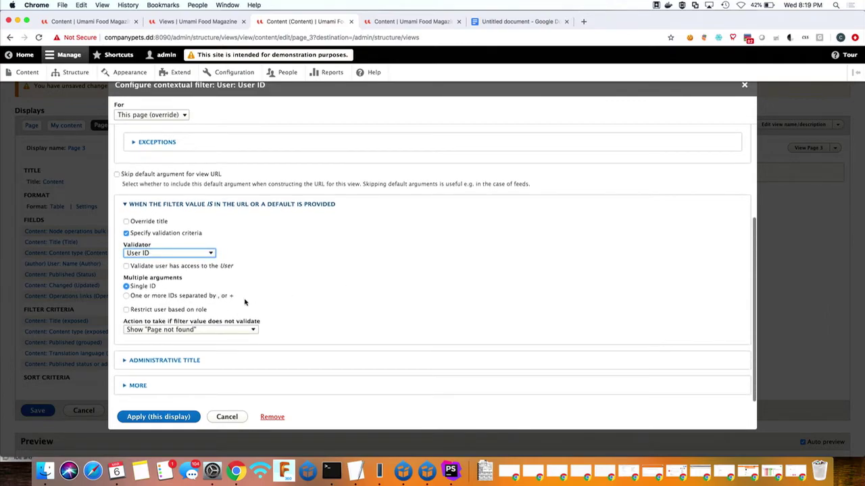
{"action": "left_click", "coordinate": [153, 418]}
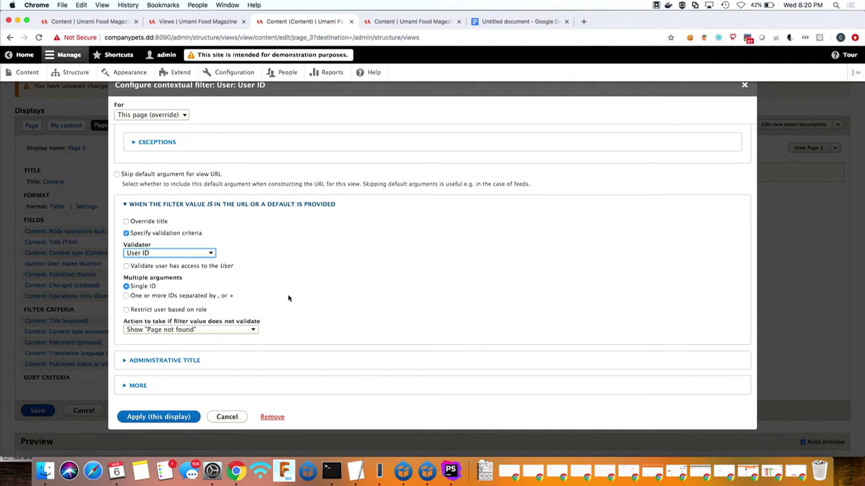
{"action": "left_click", "coordinate": [157, 419]}
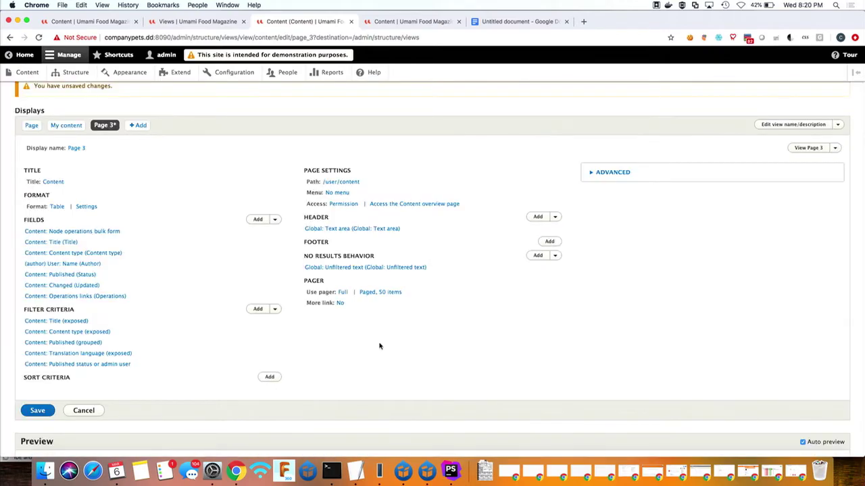
- Update the preview with contextual filter value 1 and scroll through the results
{"action": "scroll", "coordinate": [379, 346], "scroll_direction": "down", "scroll_amount": 3}
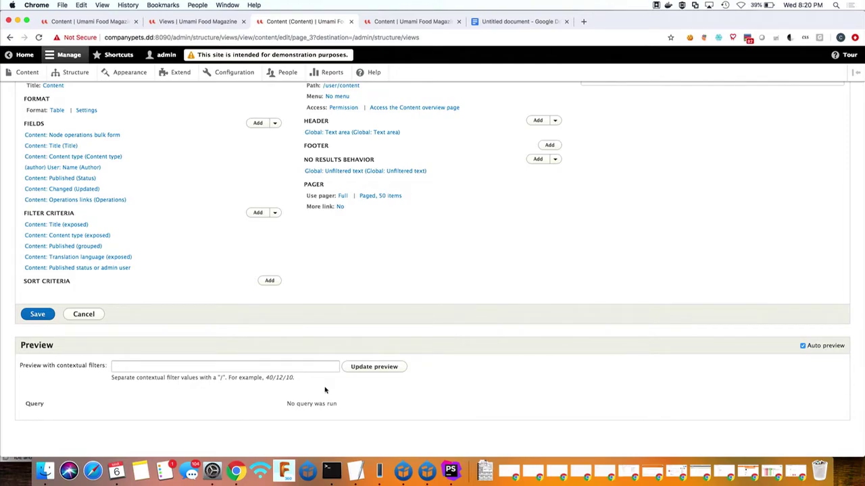
{"action": "left_click", "coordinate": [300, 367]}
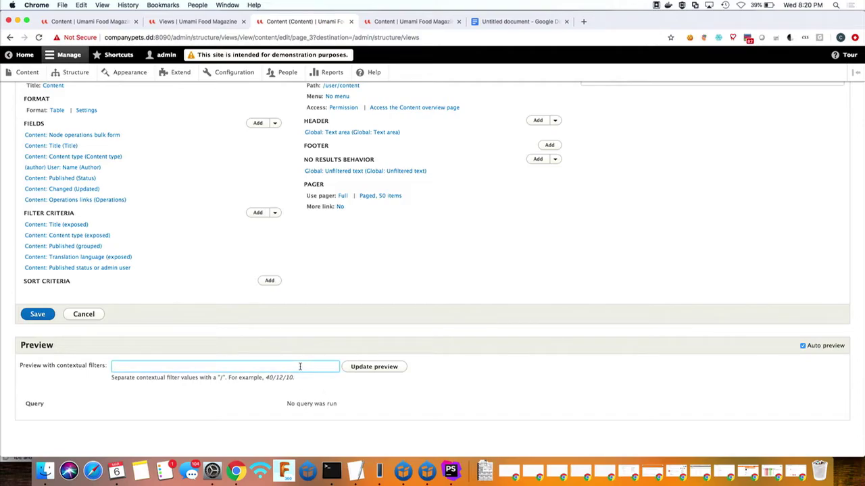
{"action": "type", "text": "1"}
{"action": "scroll", "coordinate": [231, 393], "scroll_direction": "up", "scroll_amount": 6}
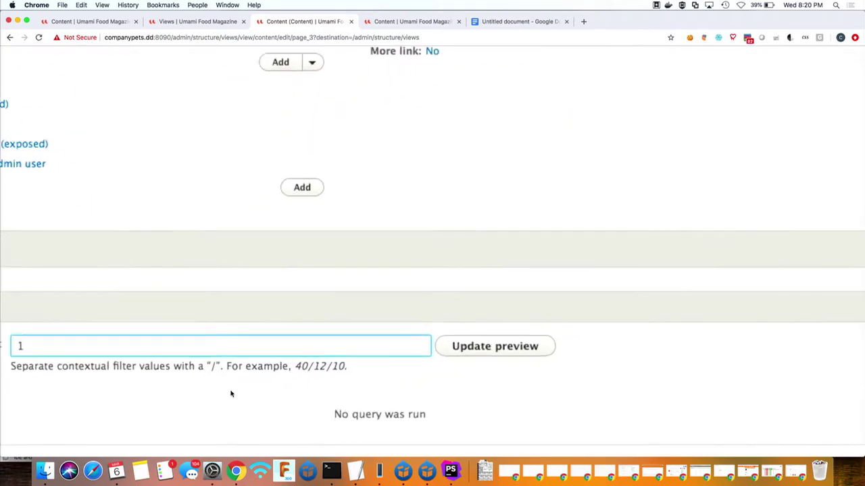
{"action": "scroll", "coordinate": [231, 394], "scroll_direction": "left", "scroll_amount": 2}
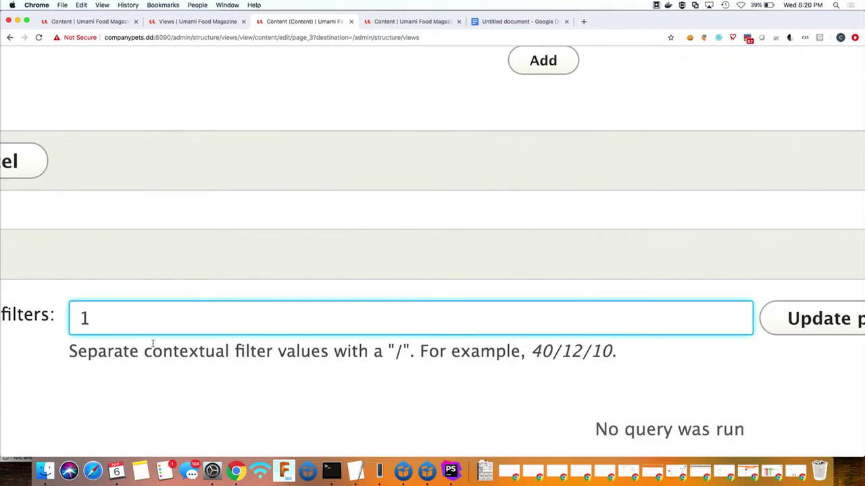
{"action": "scroll", "coordinate": [623, 303], "scroll_direction": "down", "scroll_amount": 2}
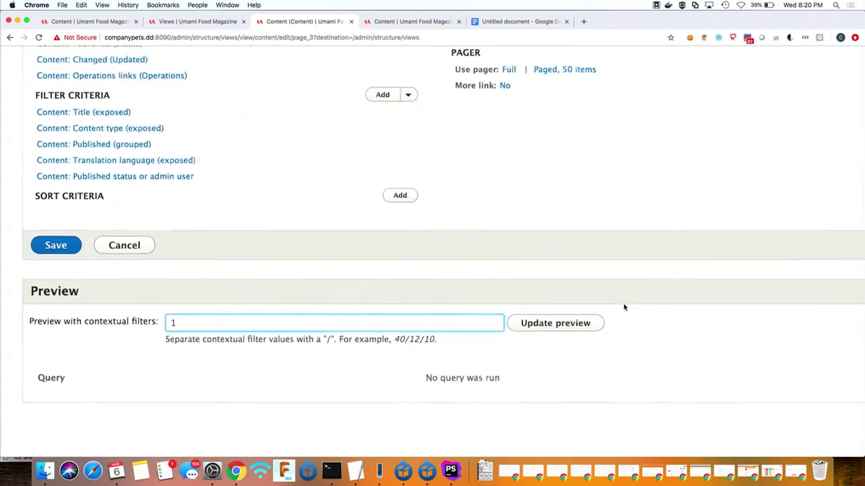
{"action": "left_click", "coordinate": [512, 343]}
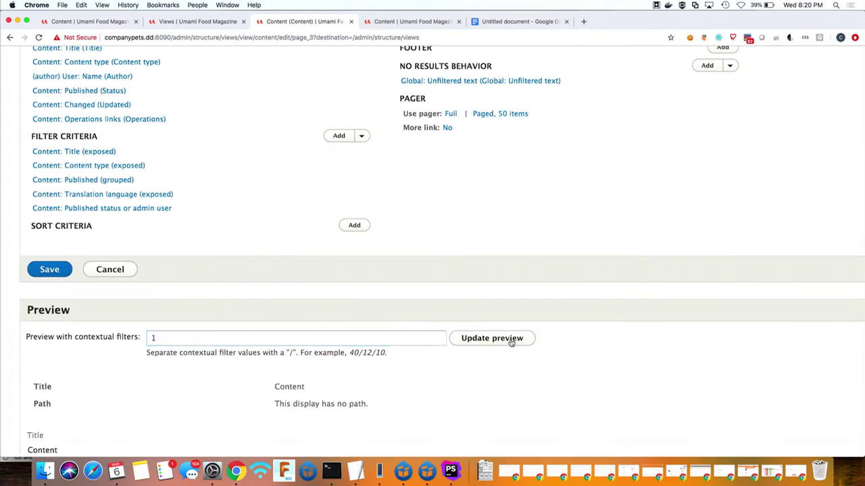
{"action": "scroll", "coordinate": [474, 275], "scroll_direction": "down", "scroll_amount": 3}
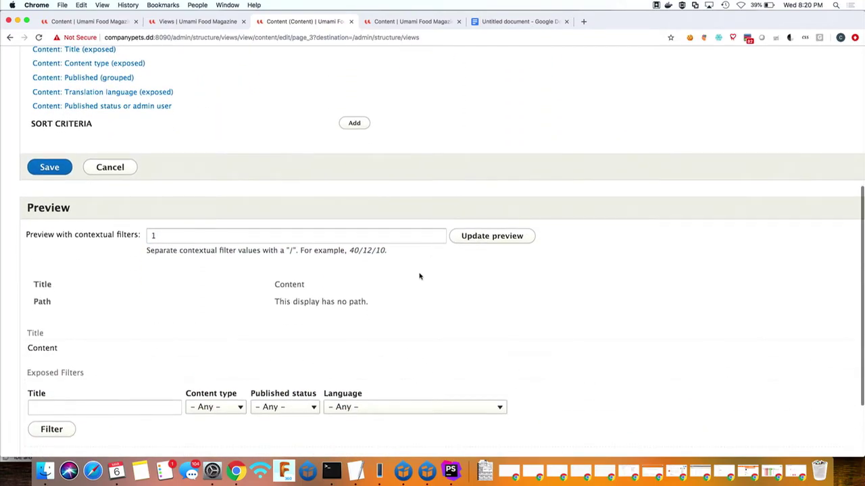
{"action": "scroll", "coordinate": [229, 327], "scroll_direction": "down", "scroll_amount": 2}
{"action": "scroll", "coordinate": [239, 357], "scroll_direction": "down", "scroll_amount": 3}
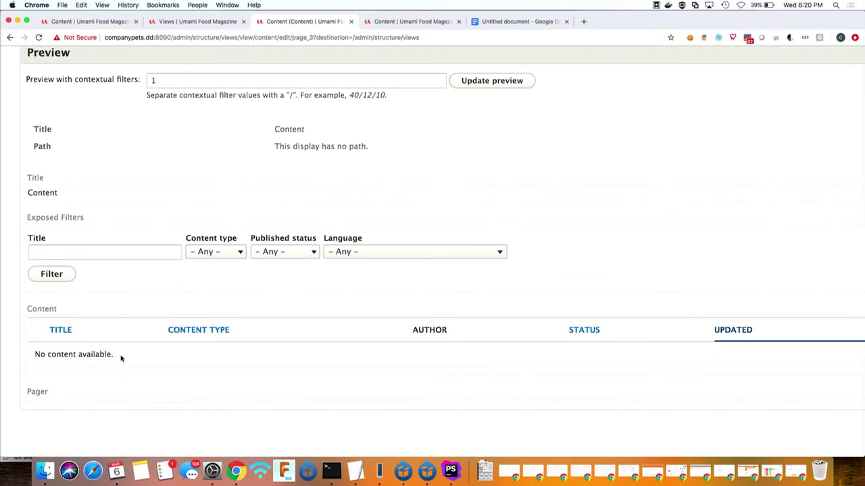
- Check the admin content list, then refresh the preview with contextual filter 4
{"action": "left_click", "coordinate": [85, 23]}
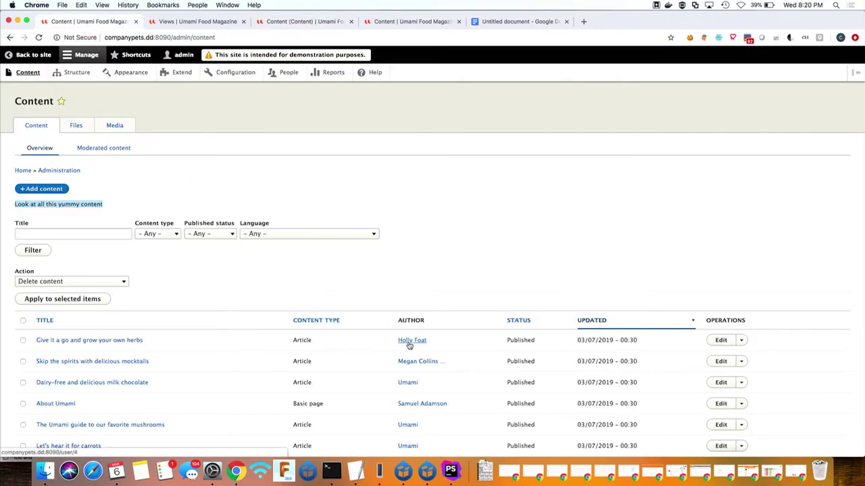
{"action": "left_click", "coordinate": [304, 22]}
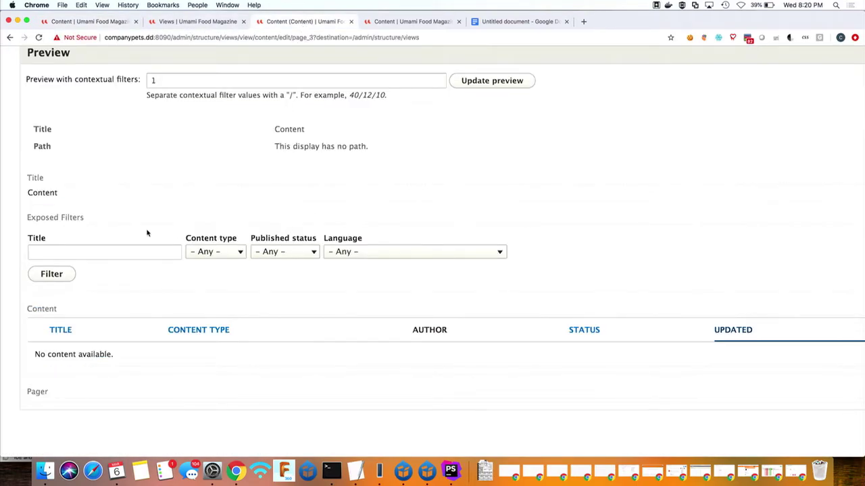
{"action": "scroll", "coordinate": [147, 233], "scroll_direction": "up", "scroll_amount": 1}
{"action": "left_click", "coordinate": [162, 122]}
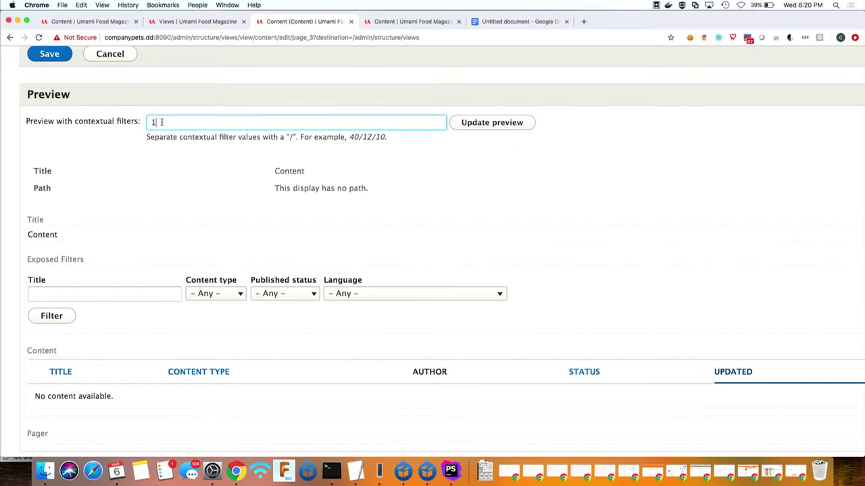
{"action": "key", "text": "super+a"}
{"action": "type", "text": "4"}
{"action": "left_click", "coordinate": [483, 125]}
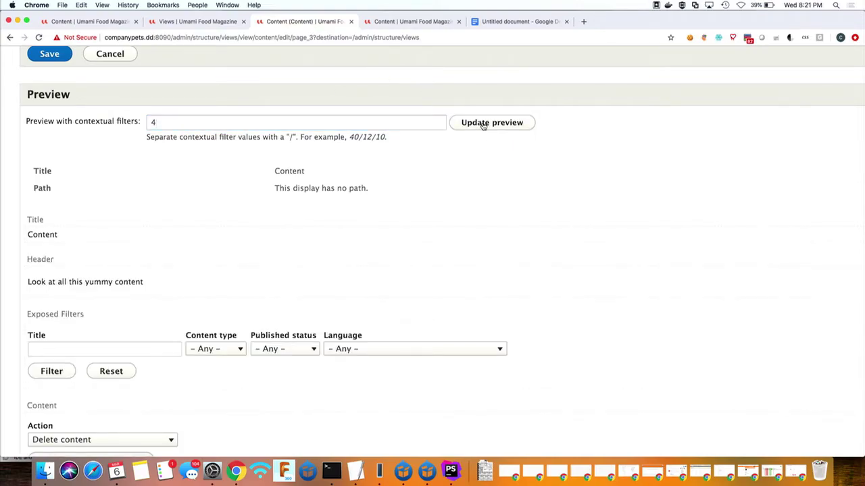
{"action": "scroll", "coordinate": [502, 221], "scroll_direction": "down", "scroll_amount": 5}
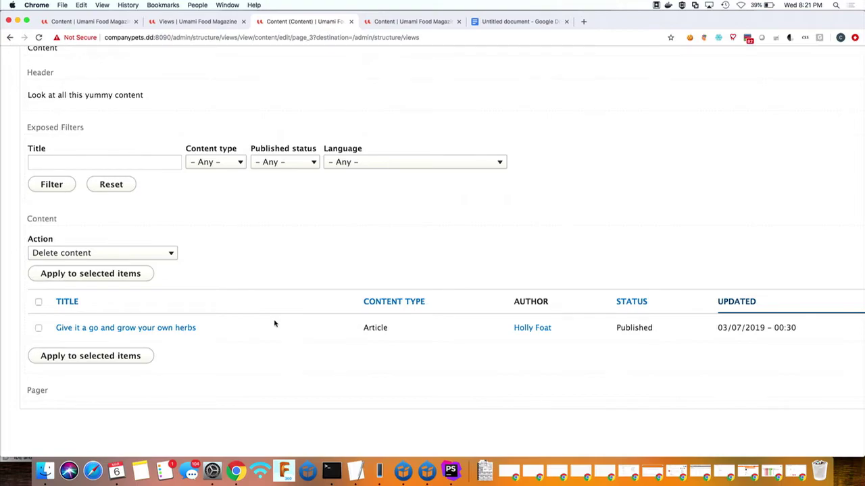
{"action": "scroll", "coordinate": [362, 234], "scroll_direction": "up", "scroll_amount": 10}
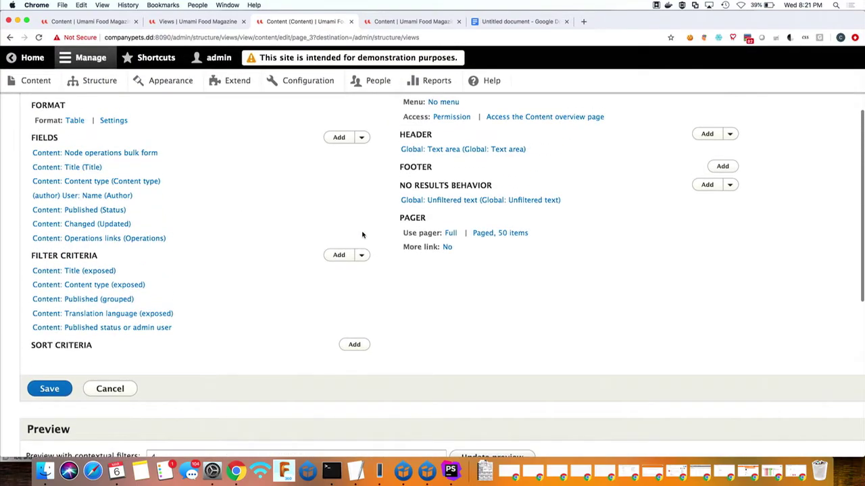
{"action": "scroll", "coordinate": [362, 234], "scroll_direction": "up", "scroll_amount": 4}
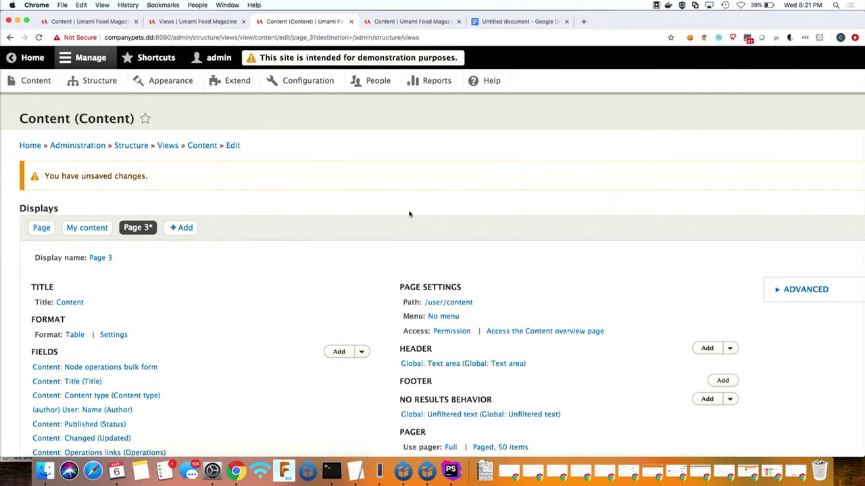
{"action": "scroll", "coordinate": [175, 201], "scroll_direction": "down", "scroll_amount": 6}
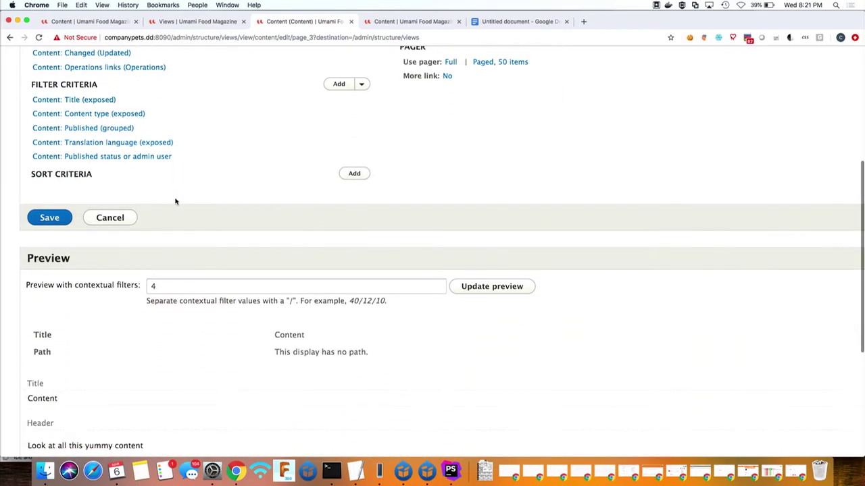
- Save the Content view and load the /user/content page in the front-end tab
{"action": "left_click", "coordinate": [56, 221]}
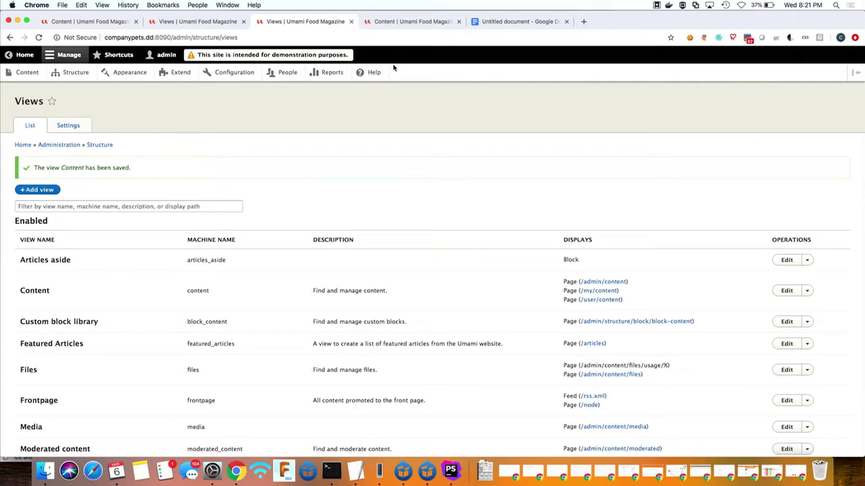
{"action": "left_click", "coordinate": [391, 27]}
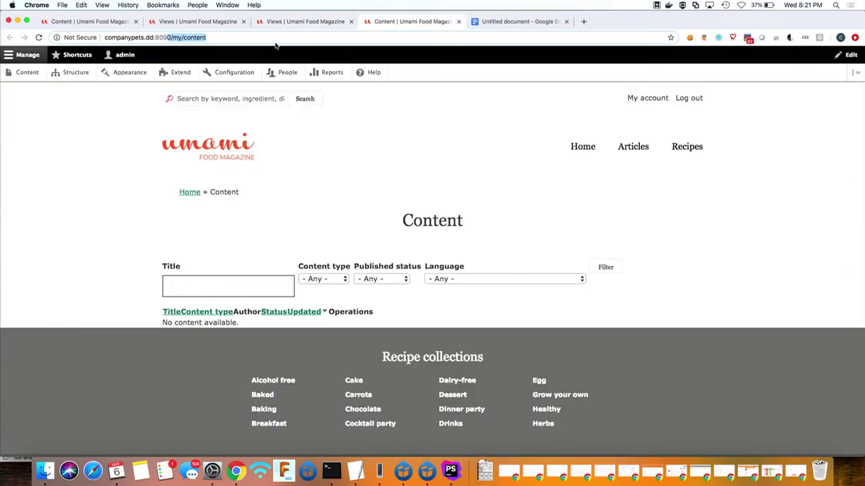
{"action": "key", "text": "Left"}
{"action": "key", "text": "Right"}
{"action": "key", "text": "Right"}
{"action": "key", "text": "shift+Right"}
{"action": "key", "text": "shift+Right"}
{"action": "type", "text": "user"}
{"action": "key", "text": "Return"}
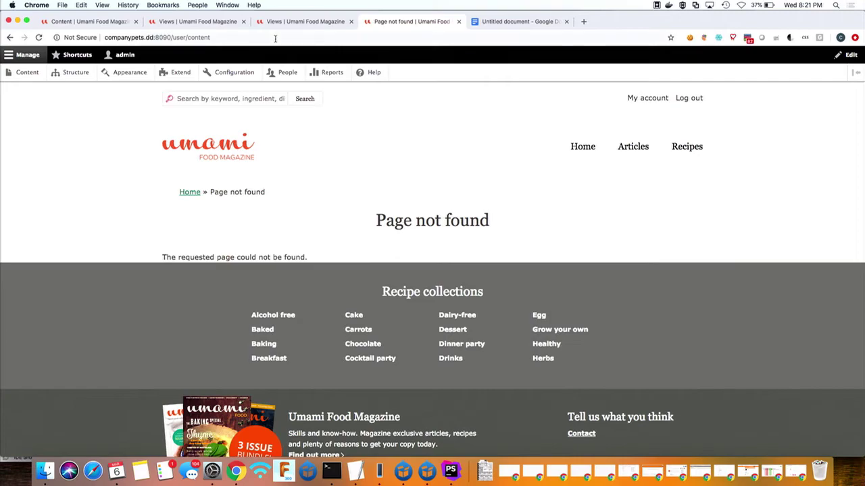
- Load /user/content/4 and confirm it lists only the herbs article
{"action": "left_click", "coordinate": [275, 38]}
{"action": "left_click", "coordinate": [274, 38]}
{"action": "type", "text": "/4"}
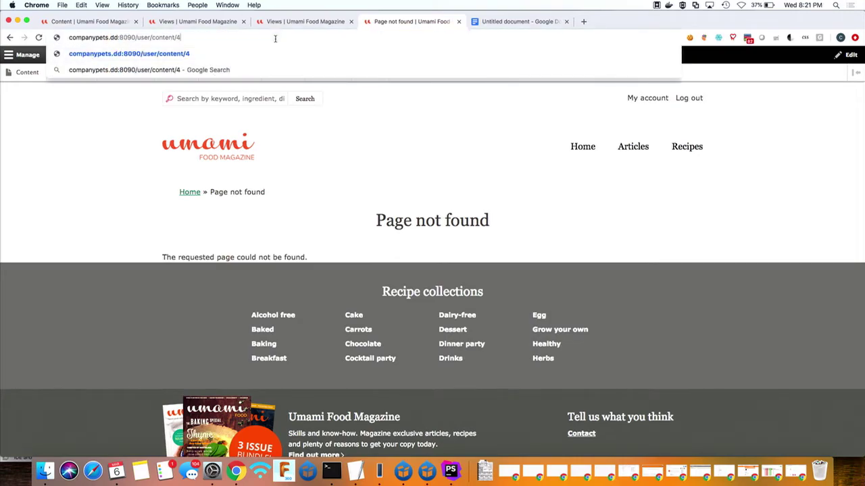
{"action": "key", "text": "Return"}
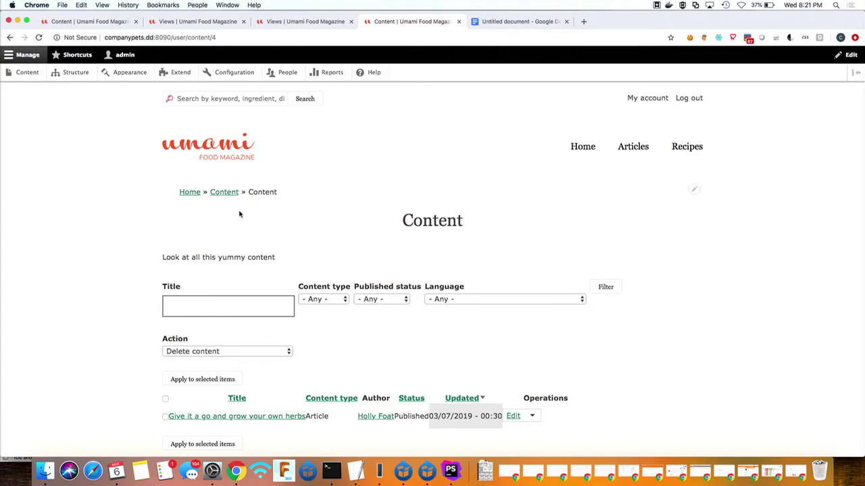
{"action": "scroll", "coordinate": [248, 236], "scroll_direction": "down", "scroll_amount": 3}
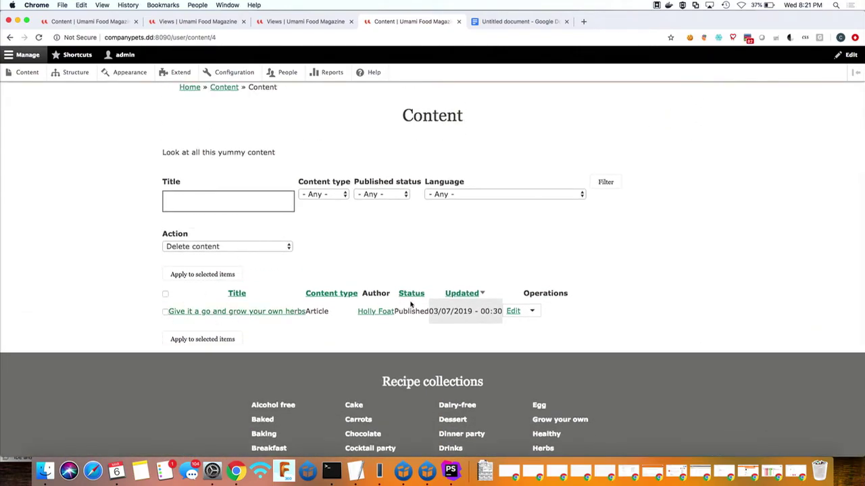
{"action": "scroll", "coordinate": [466, 310], "scroll_direction": "up", "scroll_amount": 3}
{"action": "scroll", "coordinate": [466, 310], "scroll_direction": "down", "scroll_amount": 3}
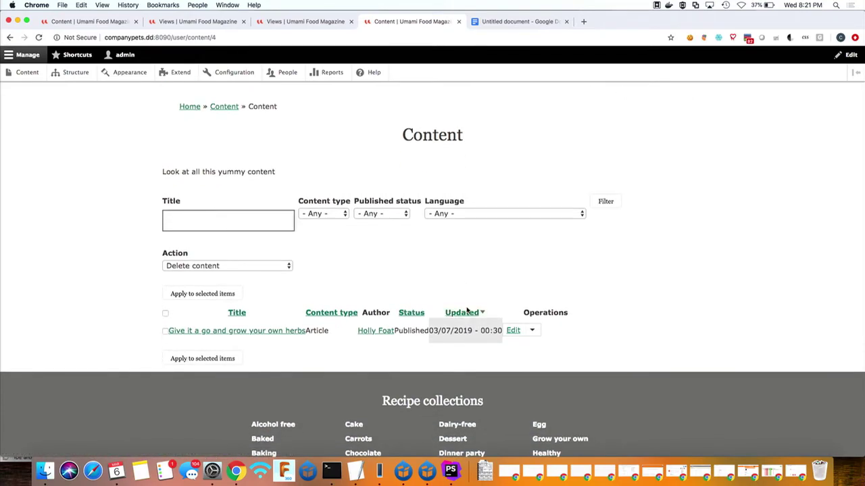
{"action": "scroll", "coordinate": [466, 311], "scroll_direction": "up", "scroll_amount": 2}
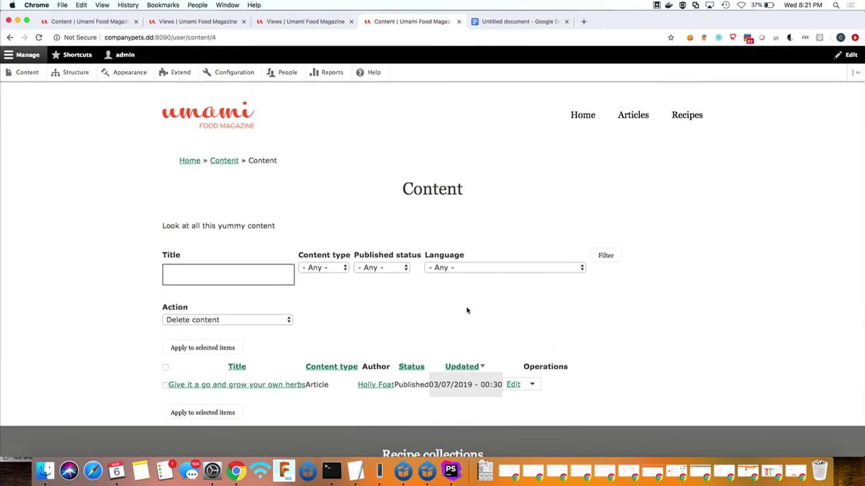
- Glance through the admin Content and Views tabs, then open the Reports page
{"action": "left_click", "coordinate": [84, 23]}
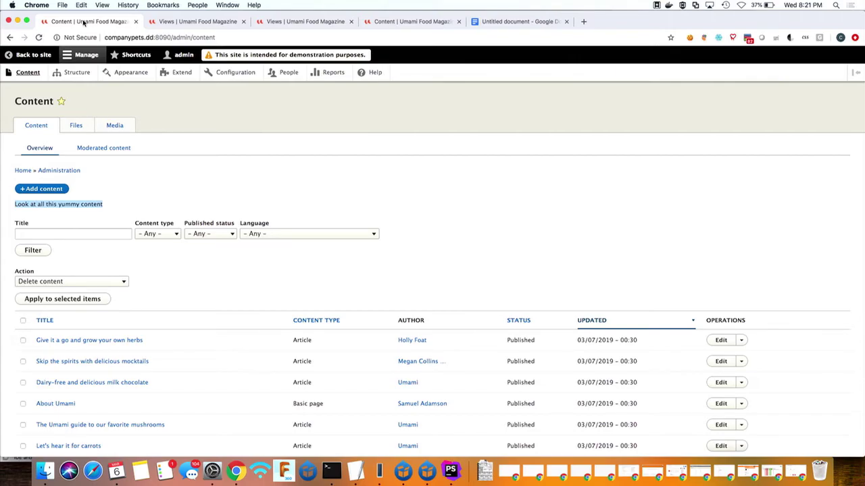
{"action": "left_click", "coordinate": [401, 22]}
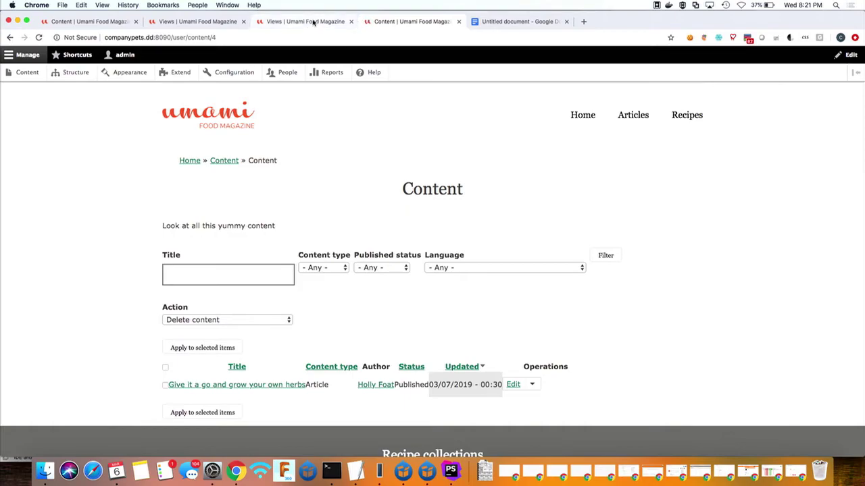
{"action": "left_click", "coordinate": [293, 22]}
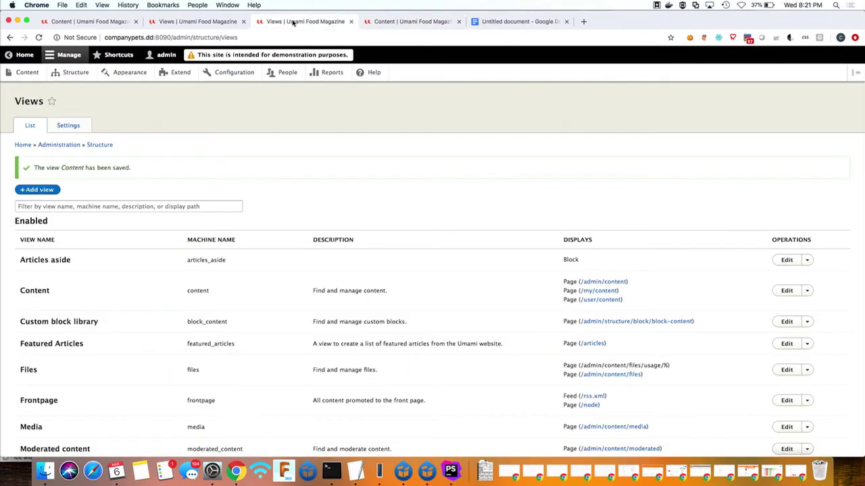
{"action": "left_click", "coordinate": [315, 71]}
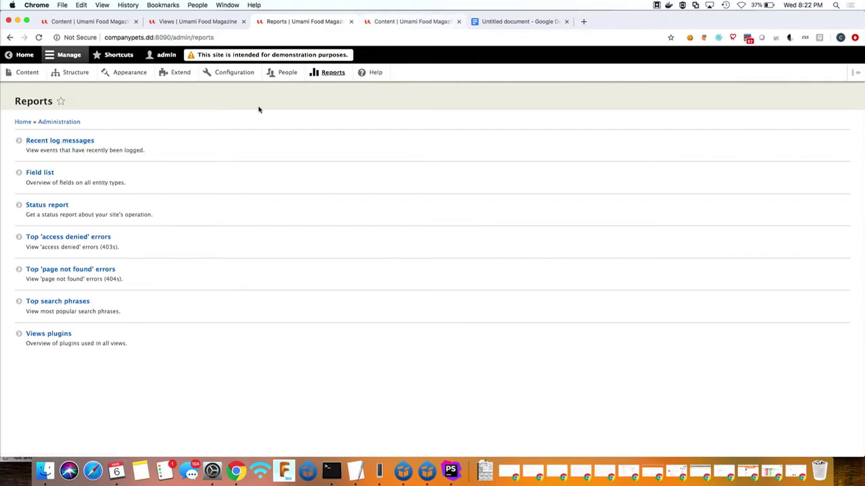
- Switch to the Views | Umami Food Magazine tab showing all views
{"action": "left_click", "coordinate": [192, 22]}
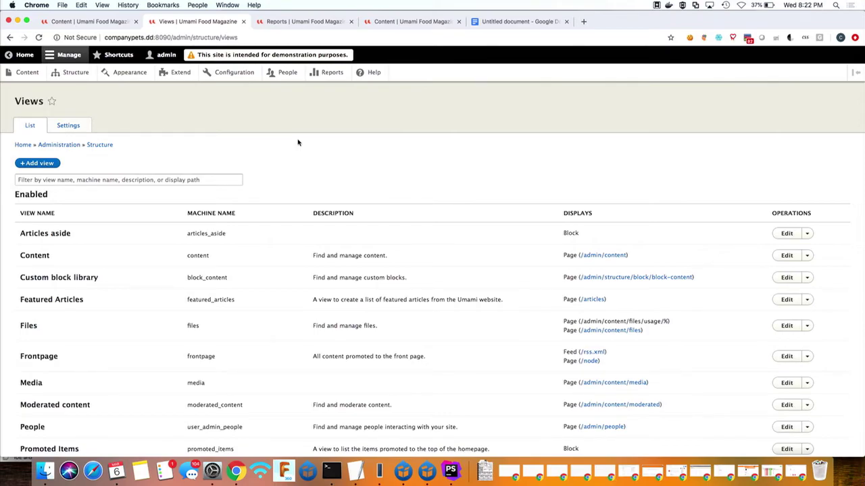
- Start a new view with + Add view and name it 'basic view with stuff'
{"action": "left_click", "coordinate": [39, 164]}
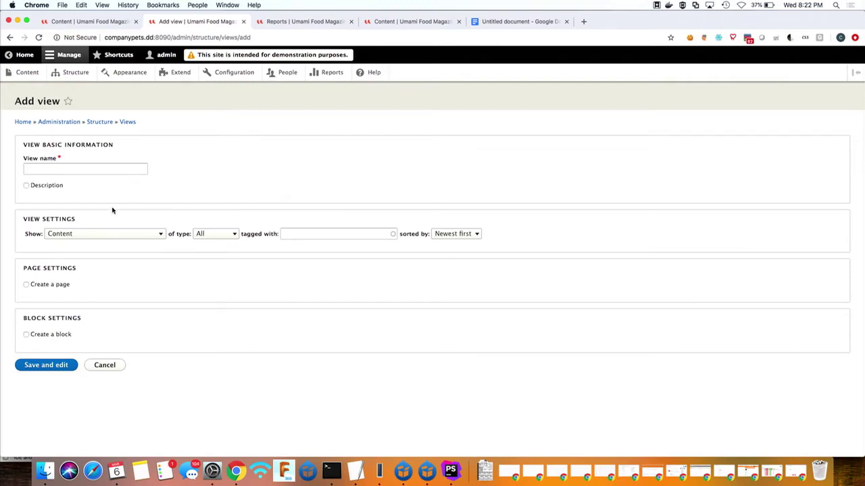
{"action": "left_click", "coordinate": [53, 170]}
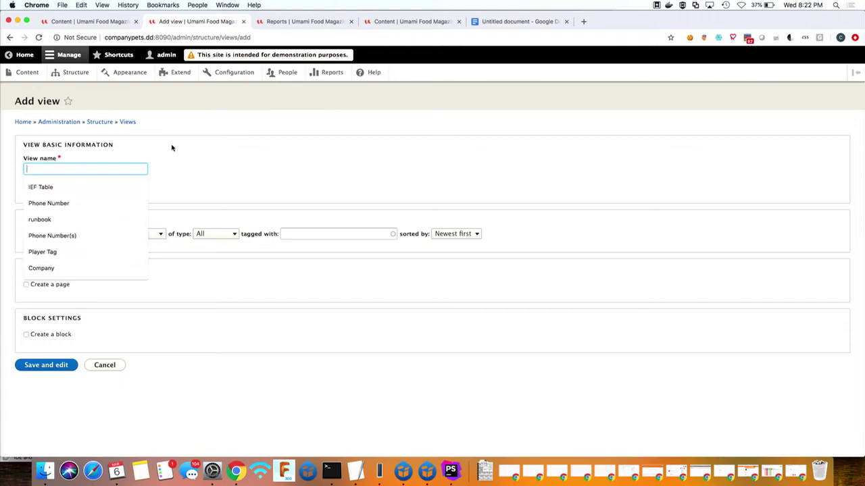
{"action": "type", "text": "S"}
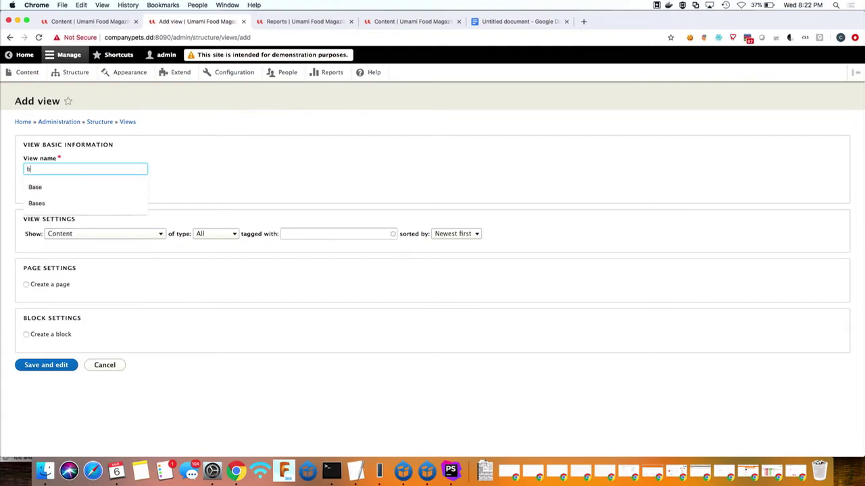
{"action": "key", "text": "BackSpace"}
{"action": "type", "text": "basic "}
{"action": "type", "text": "f"}
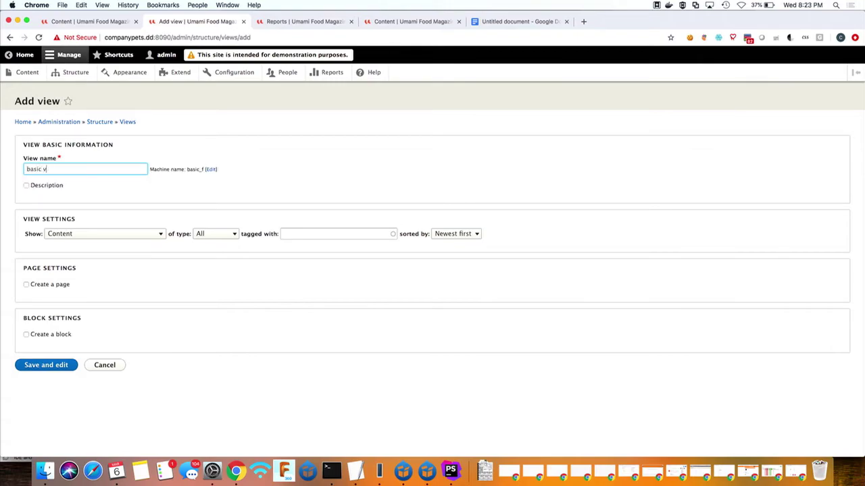
{"action": "key", "text": "BackSpace"}
{"action": "type", "text": "view wit hstuff"}
{"action": "key", "text": "BackSpace"}
{"action": "key", "text": "BackSpace"}
{"action": "key", "text": "BackSpace"}
{"action": "key", "text": "BackSpace"}
{"action": "key", "text": "BackSpace"}
{"action": "key", "text": "BackSpace"}
{"action": "key", "text": "BackSpace"}
{"action": "type", "text": "h stuff"}
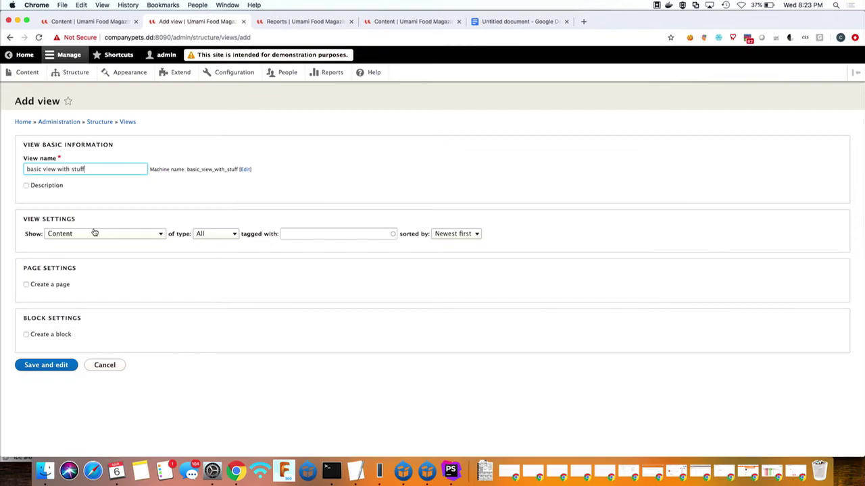
- Set the new view's Show option from Content to Users
{"action": "left_click", "coordinate": [89, 238]}
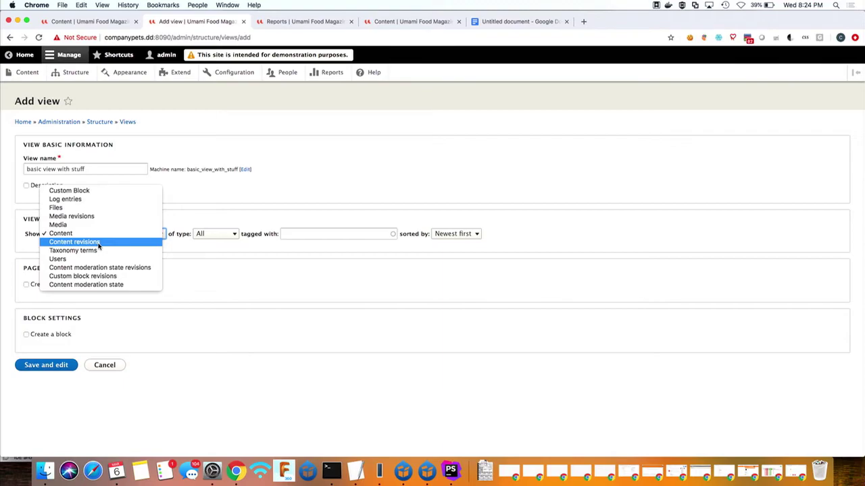
{"action": "left_click", "coordinate": [305, 203]}
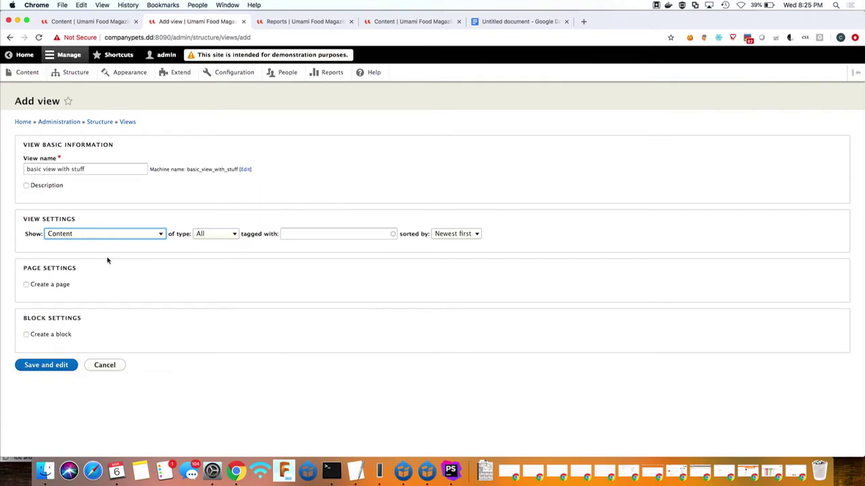
{"action": "left_click", "coordinate": [94, 236]}
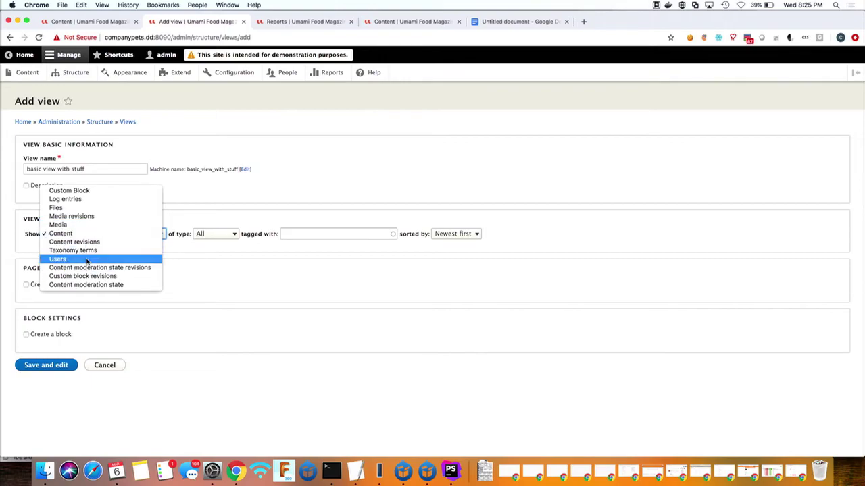
{"action": "left_click", "coordinate": [87, 261]}
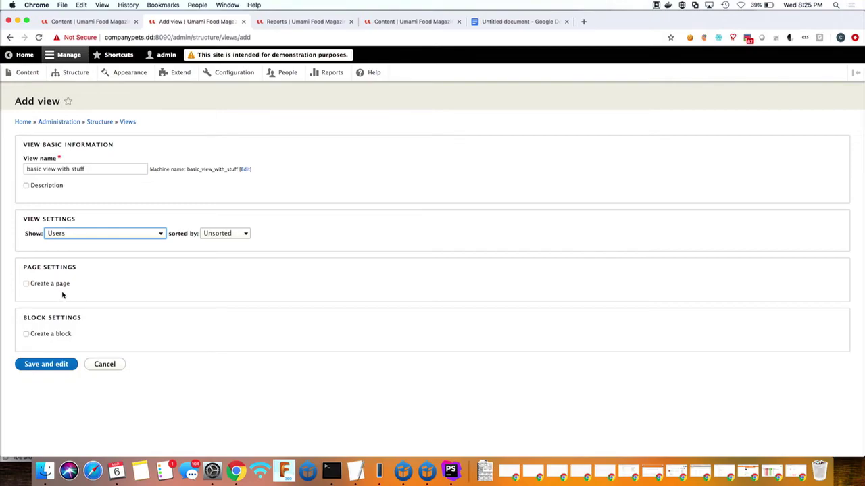
{"action": "left_click", "coordinate": [46, 365]}
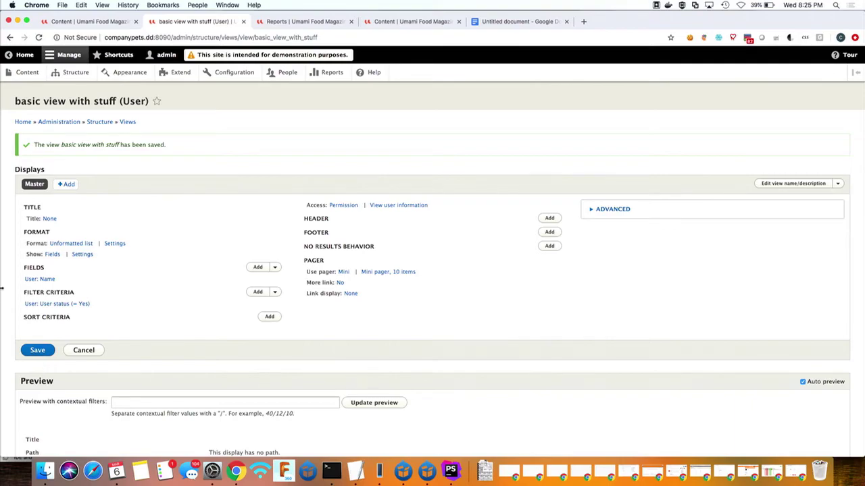
{"action": "scroll", "coordinate": [316, 170], "scroll_direction": "down", "scroll_amount": 4}
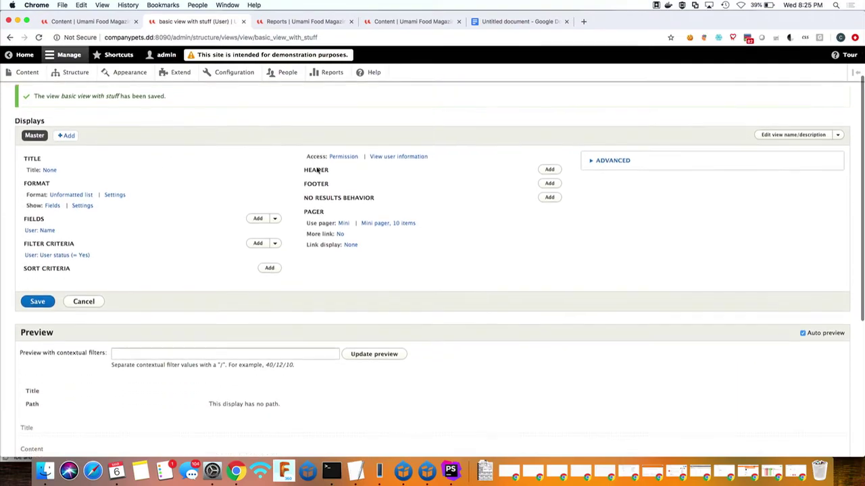
{"action": "scroll", "coordinate": [317, 170], "scroll_direction": "up", "scroll_amount": 2}
{"action": "scroll", "coordinate": [316, 168], "scroll_direction": "down", "scroll_amount": 1}
{"action": "scroll", "coordinate": [317, 168], "scroll_direction": "up", "scroll_amount": 3}
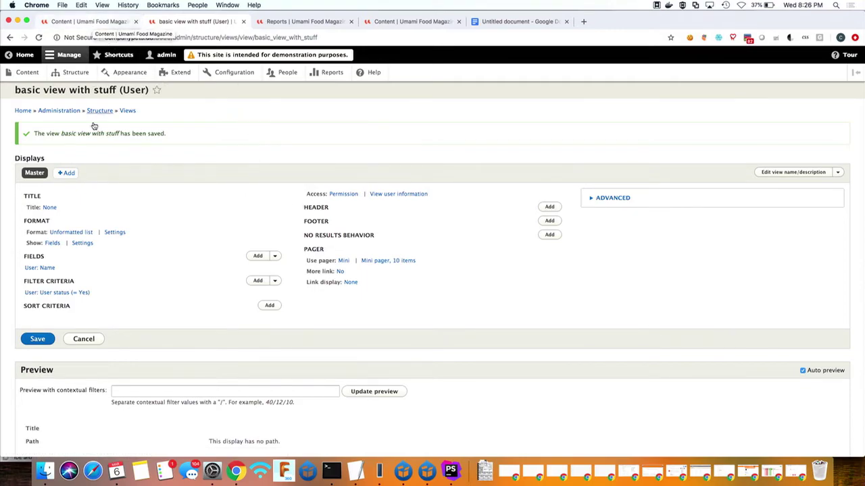
{"action": "right_click", "coordinate": [127, 111]}
- Open the Views list in a new tab and go to its Settings page
{"action": "left_click", "coordinate": [146, 117]}
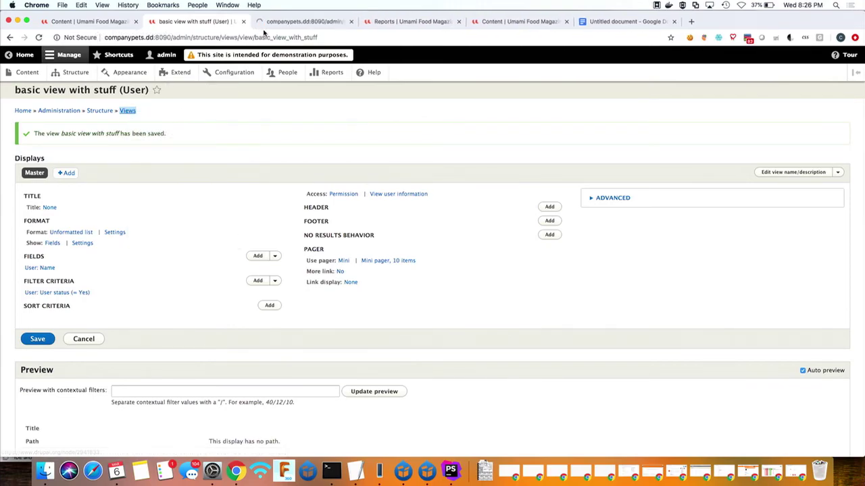
{"action": "left_click", "coordinate": [297, 22]}
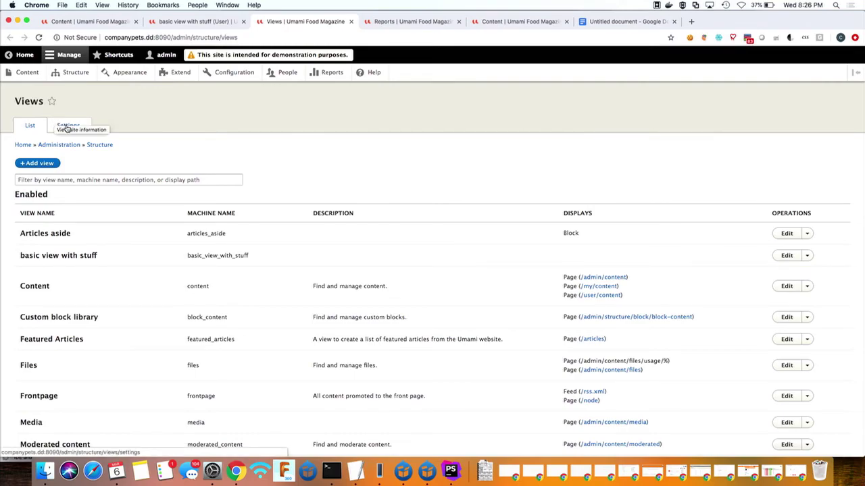
{"action": "left_click", "coordinate": [67, 128]}
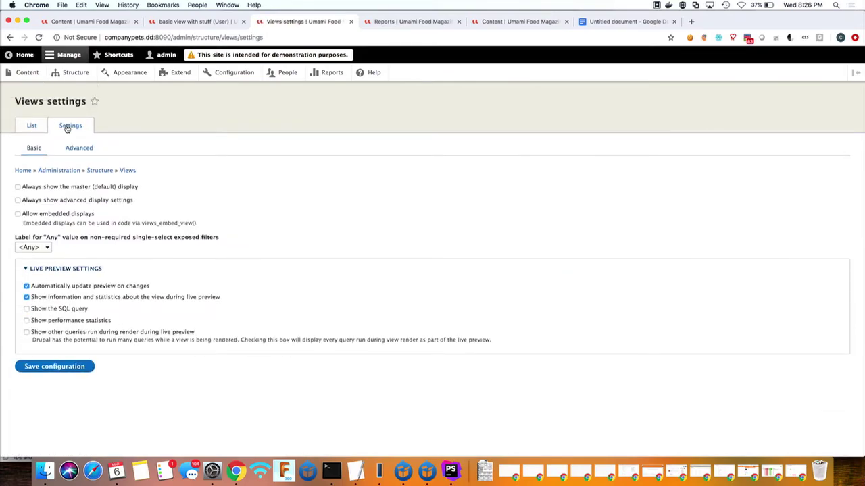
- Enable showing the SQL query above the preview and performance statistics, then save the Views settings
{"action": "left_click", "coordinate": [129, 189]}
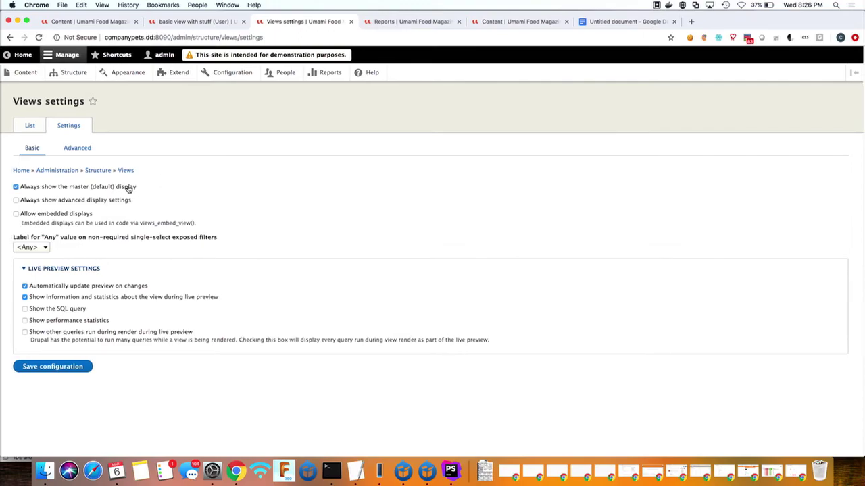
{"action": "left_click", "coordinate": [113, 190]}
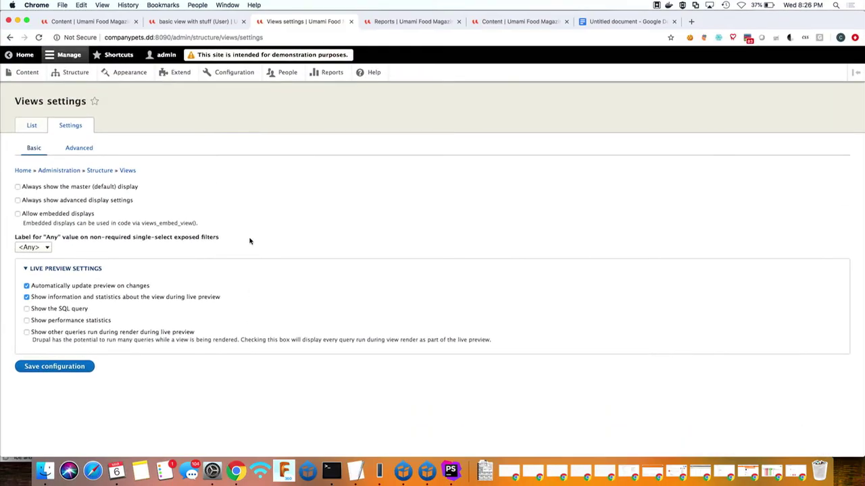
{"action": "scroll", "coordinate": [249, 241], "scroll_direction": "up", "scroll_amount": 5}
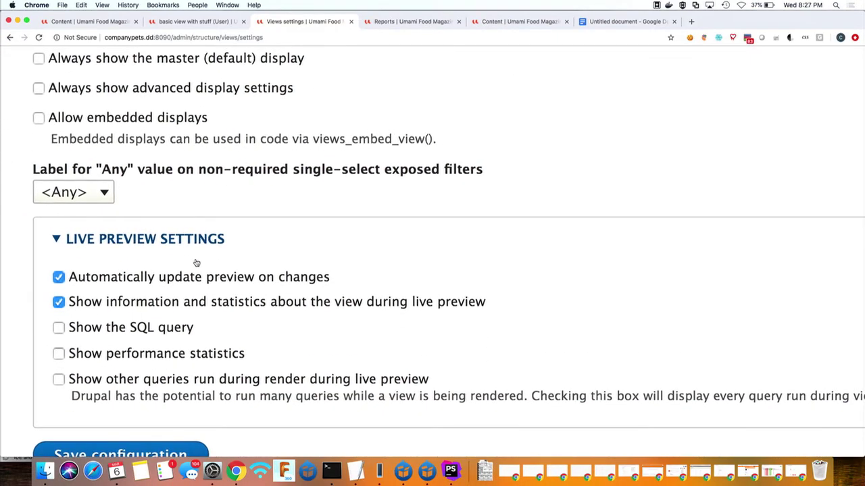
{"action": "left_click", "coordinate": [59, 328]}
{"action": "scroll", "coordinate": [58, 332], "scroll_direction": "down", "scroll_amount": 3}
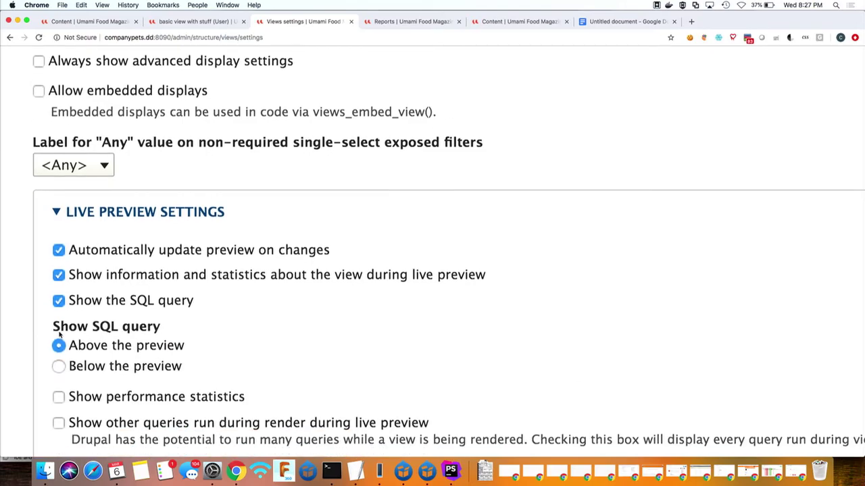
{"action": "scroll", "coordinate": [59, 332], "scroll_direction": "down", "scroll_amount": 2}
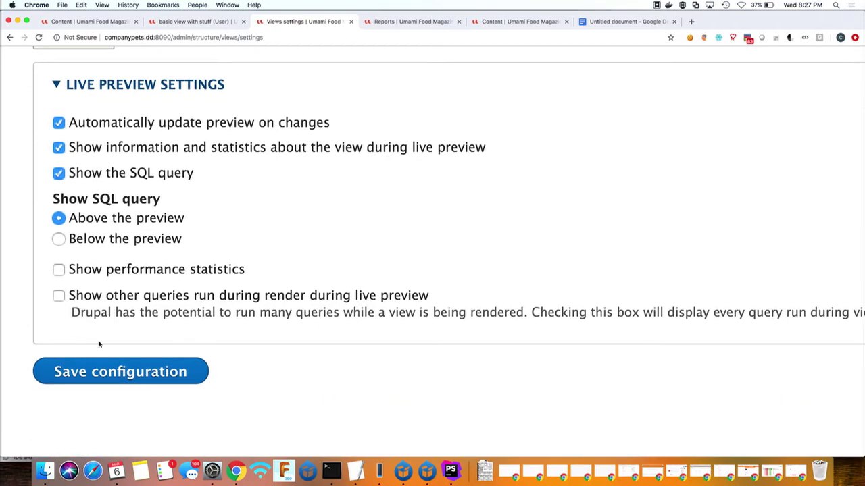
{"action": "left_click", "coordinate": [59, 269]}
{"action": "left_click", "coordinate": [116, 375]}
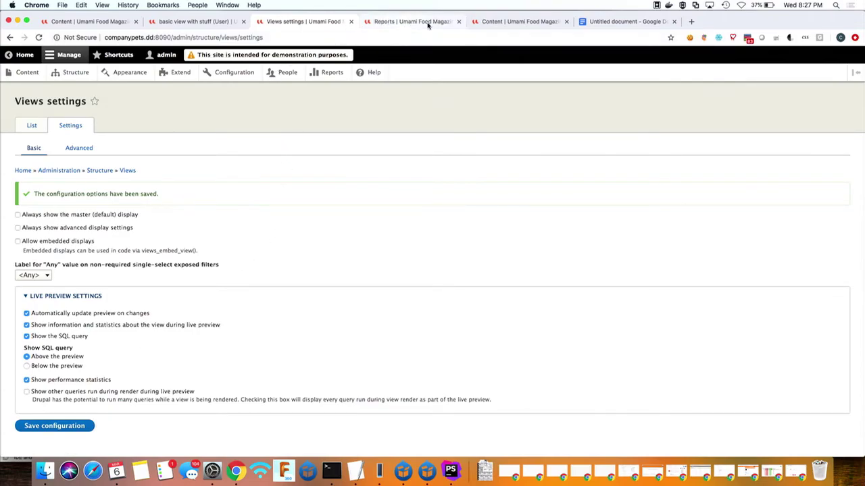
{"action": "left_click", "coordinate": [197, 22]}
- Update the basic view with stuff preview and select its users_field_data SQL query text
{"action": "scroll", "coordinate": [343, 264], "scroll_direction": "down", "scroll_amount": 5}
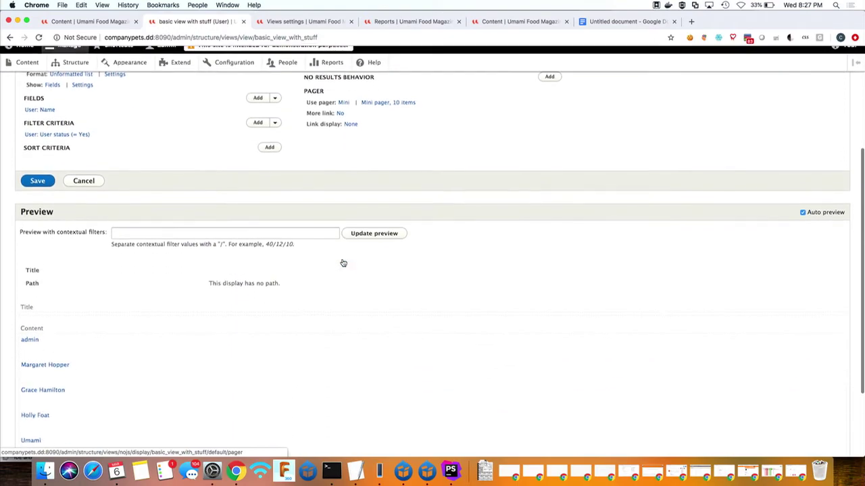
{"action": "left_click", "coordinate": [380, 224]}
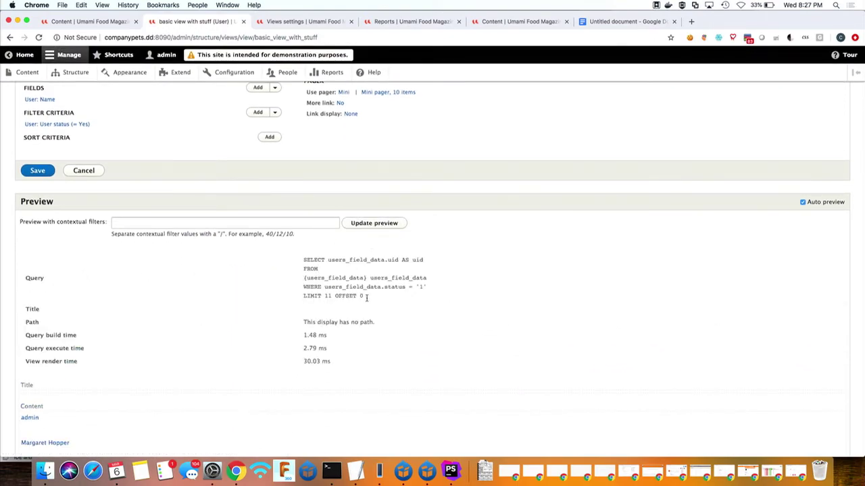
{"action": "left_click_drag", "start_coordinate": [372, 301], "coordinate": [299, 264]}
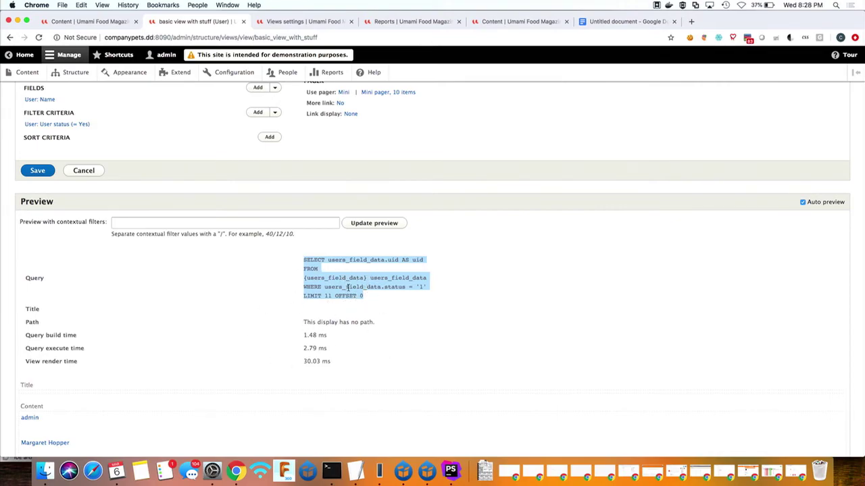
{"action": "scroll", "coordinate": [346, 287], "scroll_direction": "up", "scroll_amount": 2}
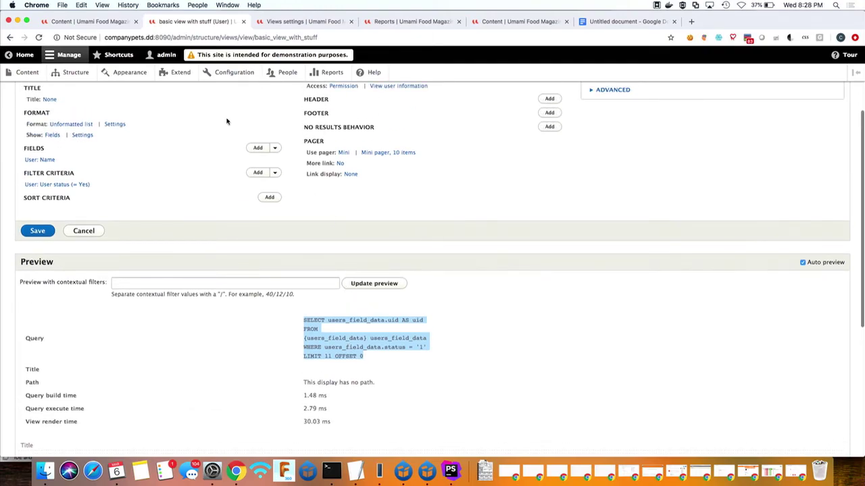
{"action": "left_click", "coordinate": [94, 22]}
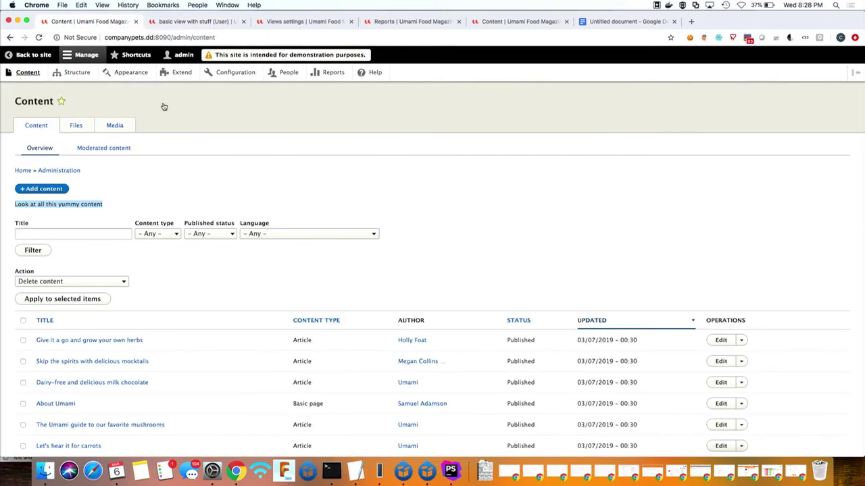
{"action": "left_click", "coordinate": [186, 23]}
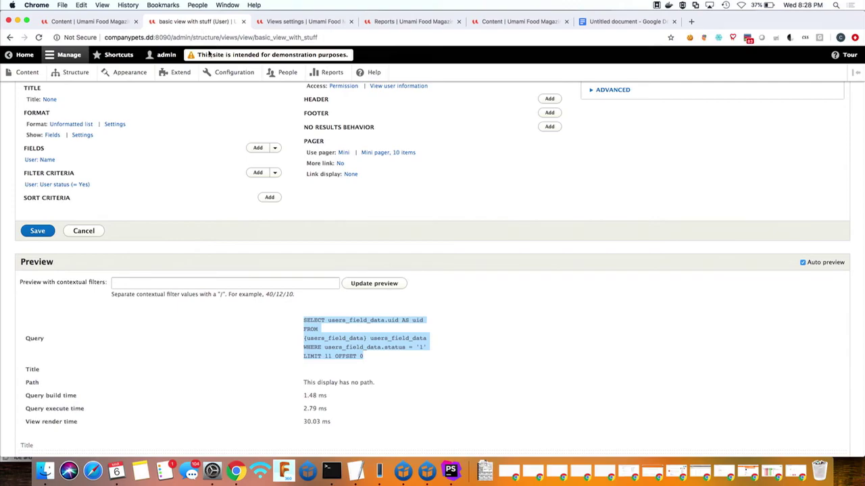
- Tick 'Always show the master (default) display' in Views settings and save the configuration
{"action": "left_click", "coordinate": [304, 21]}
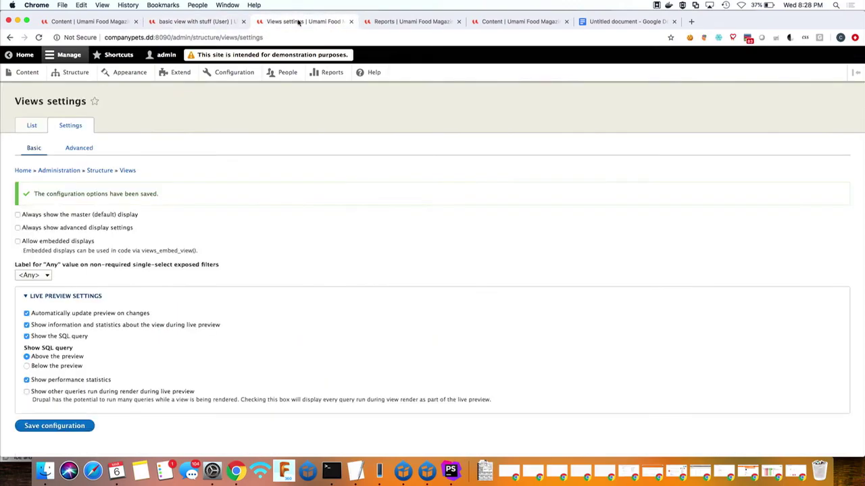
{"action": "left_click", "coordinate": [18, 216]}
{"action": "left_click", "coordinate": [54, 427]}
- Go back to the basic view with stuff editor and scroll up to its Master display tab
{"action": "left_click", "coordinate": [196, 22]}
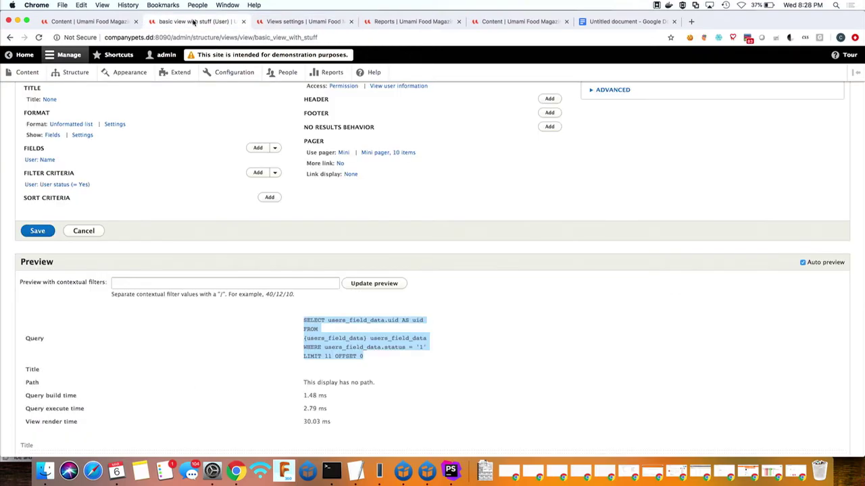
{"action": "scroll", "coordinate": [278, 227], "scroll_direction": "up", "scroll_amount": 4}
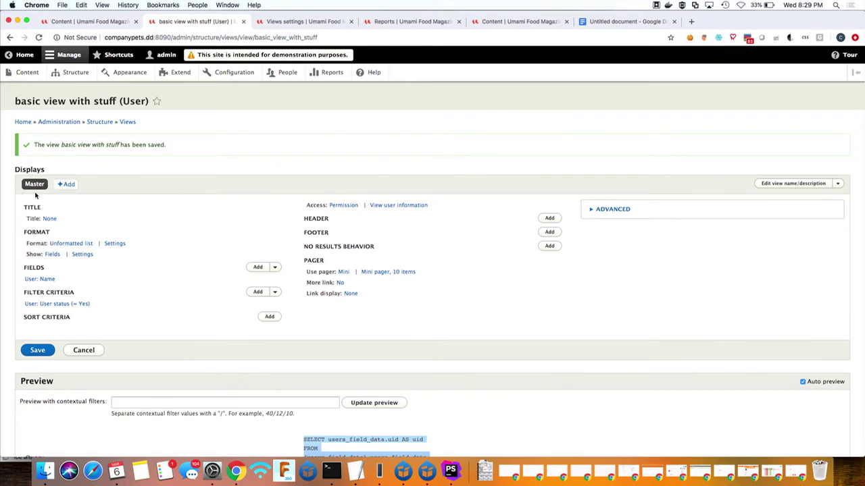
{"action": "scroll", "coordinate": [297, 167], "scroll_direction": "down", "scroll_amount": 4}
{"action": "scroll", "coordinate": [297, 168], "scroll_direction": "up", "scroll_amount": 5}
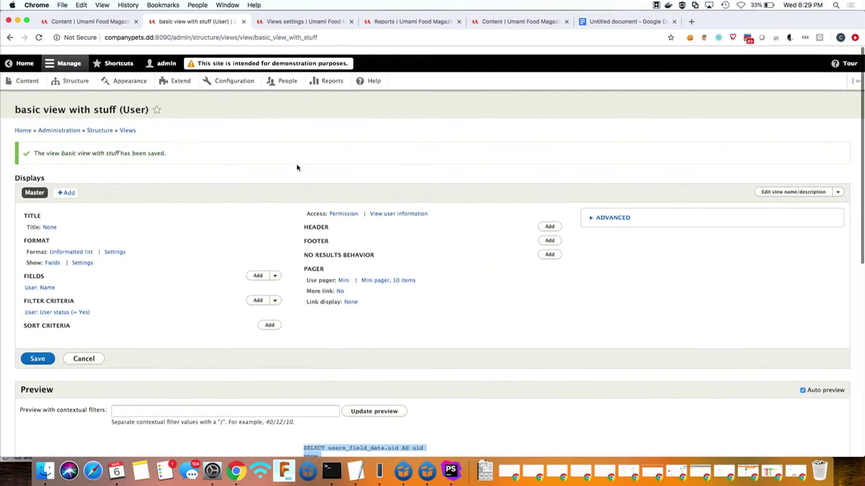